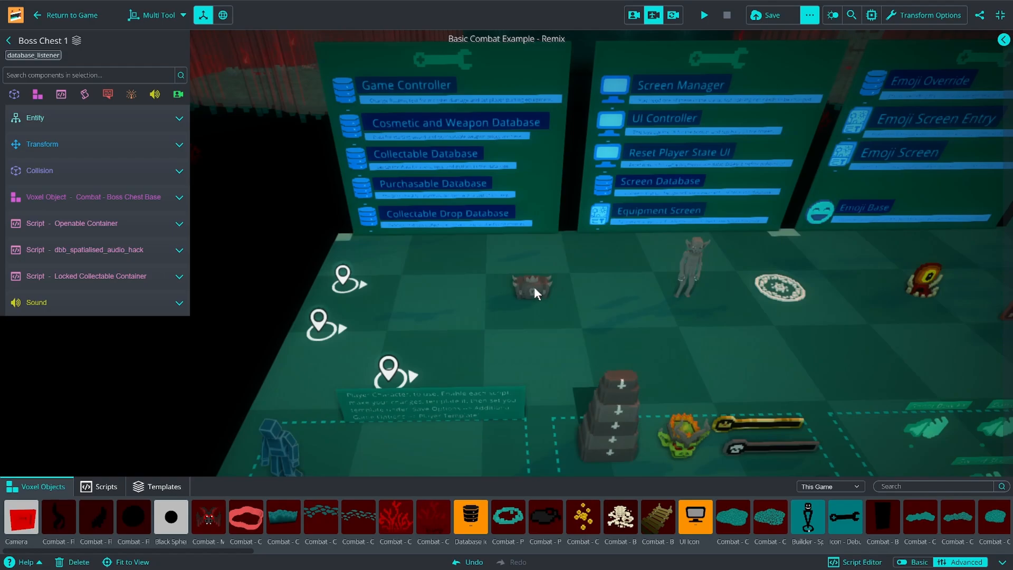
Step: Frame the boss chest and set its voxel colour to #e700ff and its emissive colour to #7400c3
left_click(534, 286)
key("f")
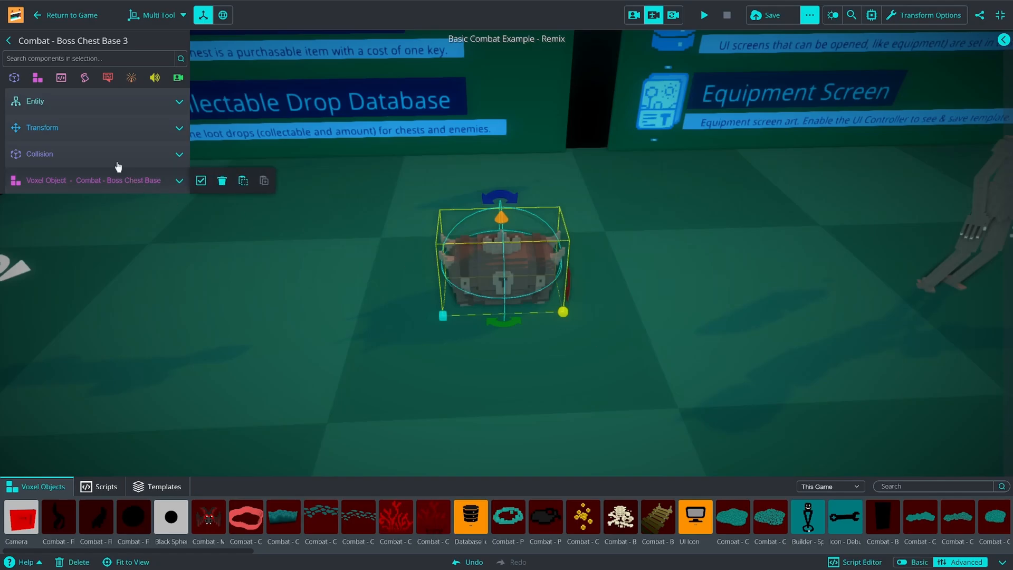
left_click(56, 126)
left_click(56, 127)
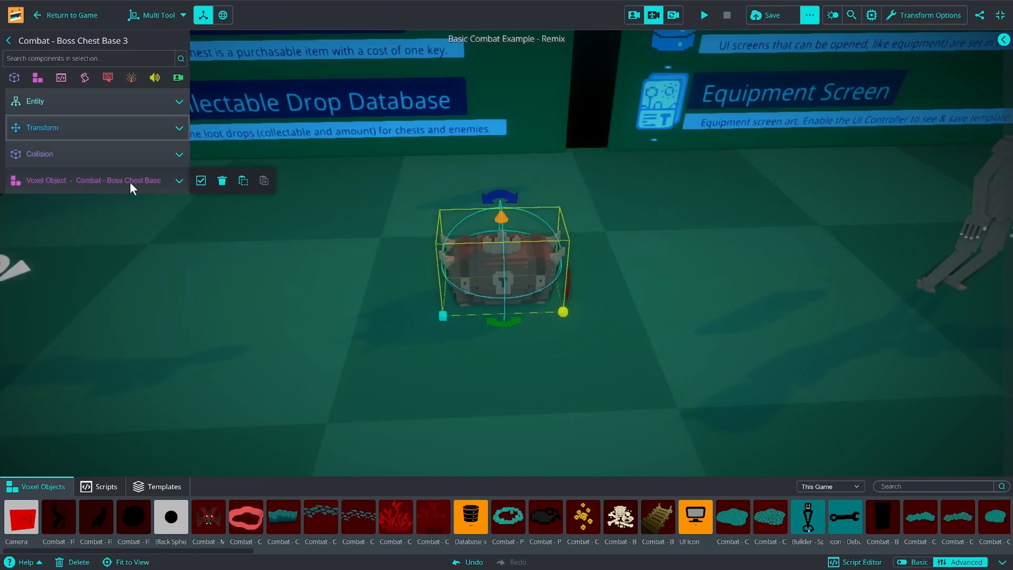
left_click(127, 180)
left_click(170, 297)
left_click_drag(135, 344, 210, 303)
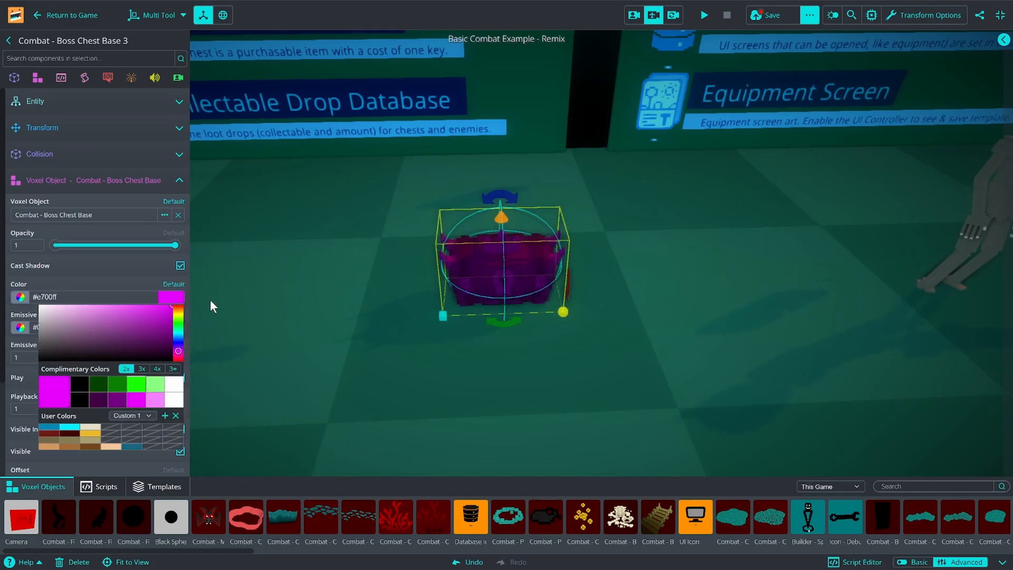
left_click(169, 327)
left_click_drag(178, 390, 214, 354)
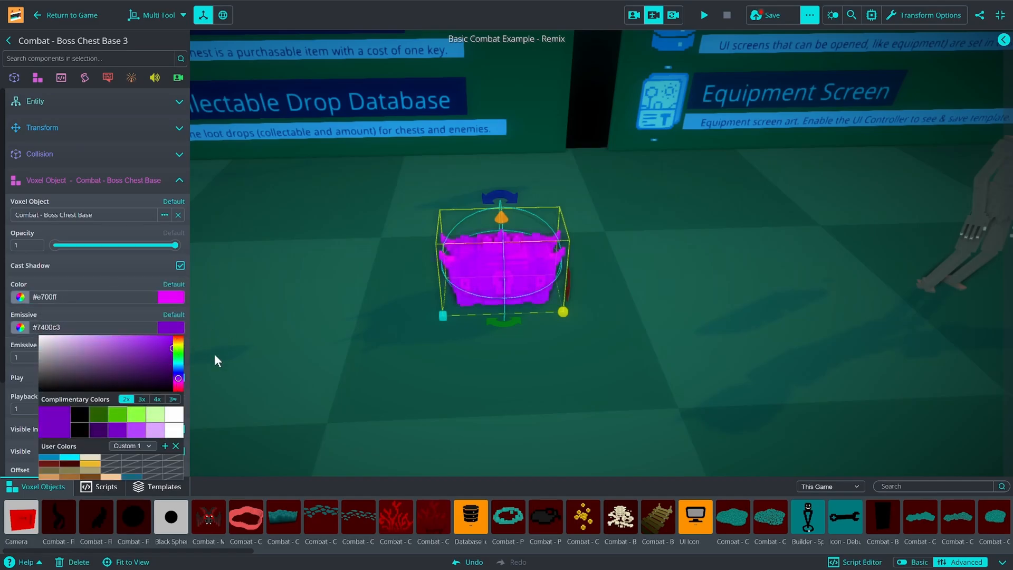
Step: Check the chest's collision settings and add a text component reading "Testing Collectables - Don't Leave me here." at Y offset 35
left_click(80, 155)
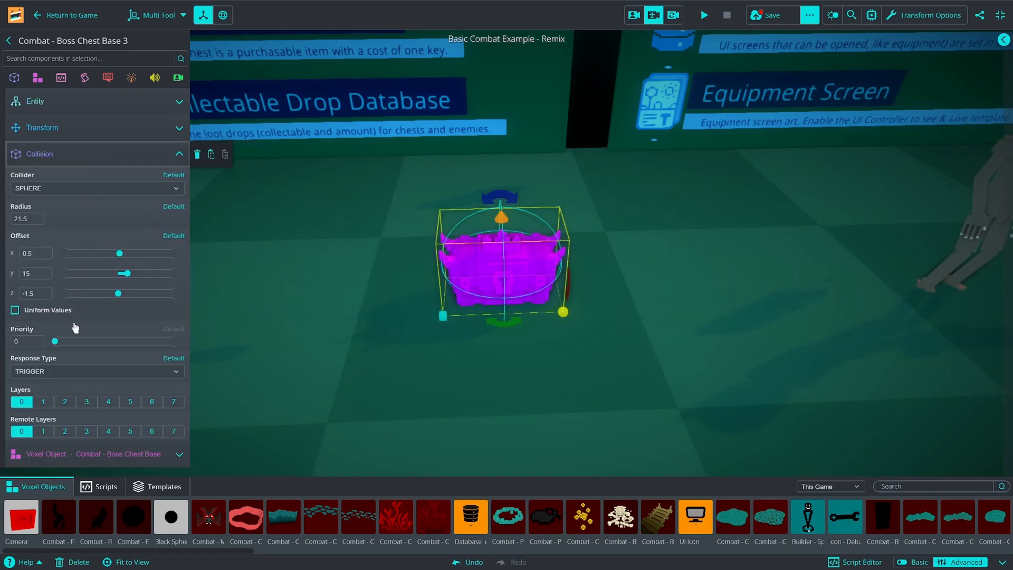
left_click(79, 153)
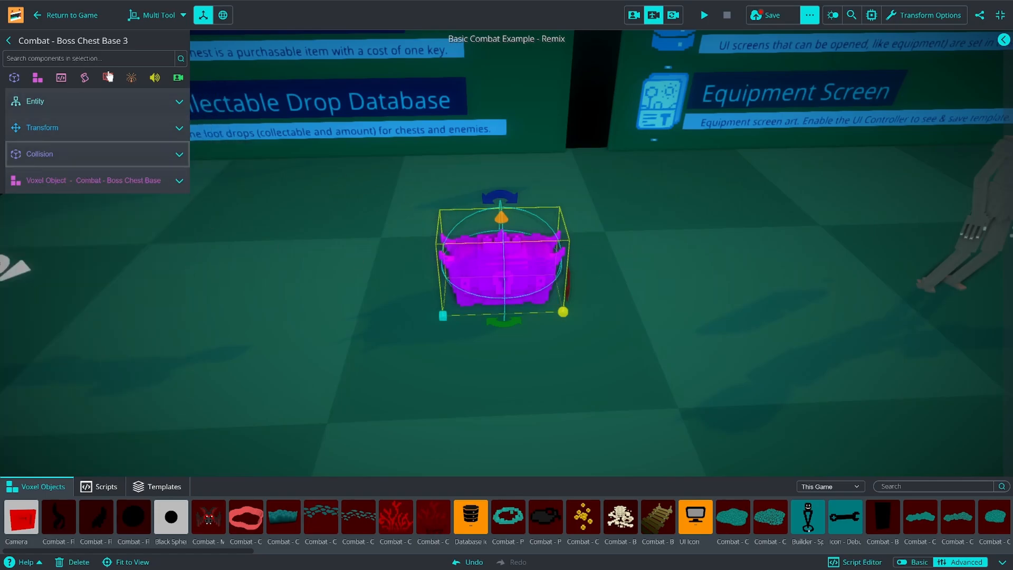
left_click(105, 93)
left_click(48, 135)
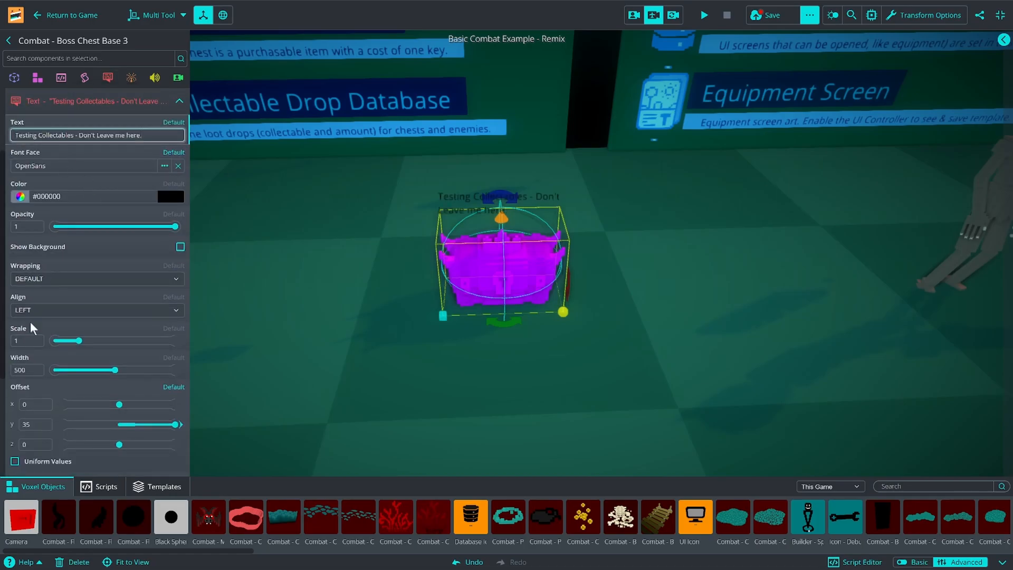
Step: Show a background behind the chest's text, with text colour #e6abff and background colour #3e0058
left_click(180, 246)
left_click(20, 196)
left_click_drag(59, 210, 82, 208)
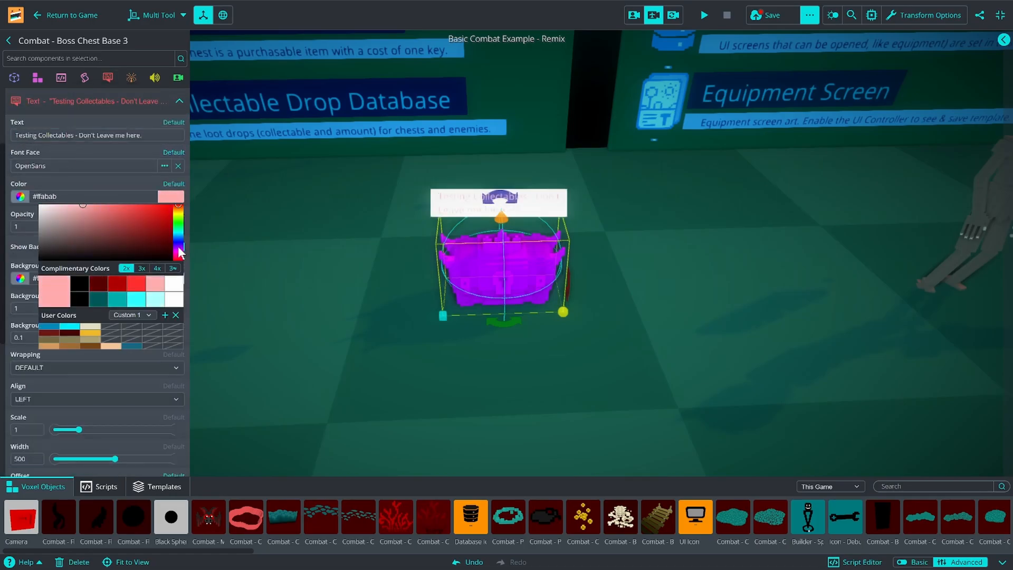
left_click(179, 247)
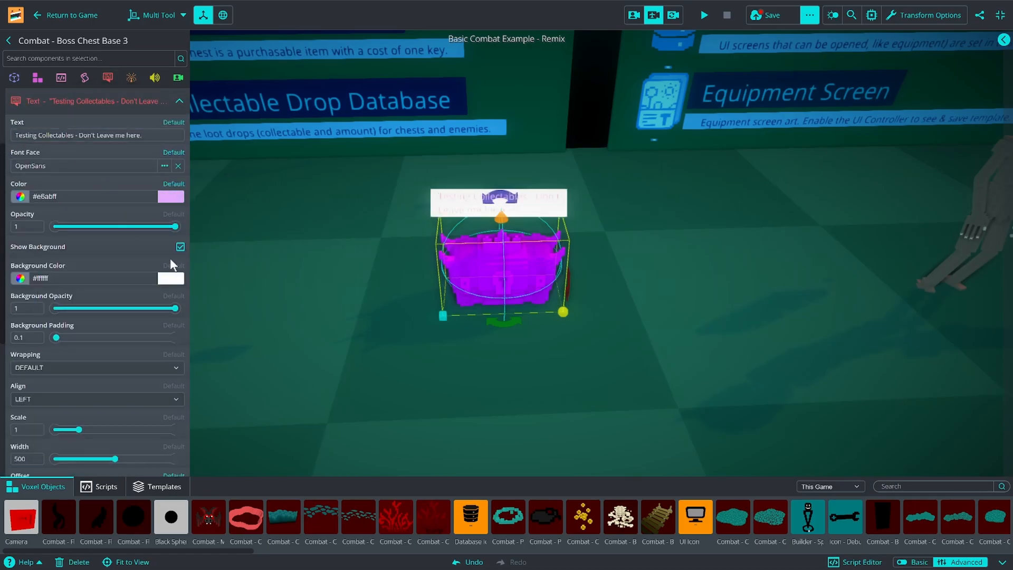
left_click(171, 278)
left_click(178, 300)
left_click_drag(106, 300, 199, 319)
Step: Set the chest label's text width to 337 and its scale to 1.9
scroll(158, 369, "down", 5)
left_click(179, 421)
scroll(105, 316, "up", 6)
scroll(84, 316, "down", 2)
left_click_drag(114, 406, 105, 405)
left_click_drag(80, 377, 95, 406)
Step: Examine how the purple chest and its label stand out from close up and from far away
right_click_drag(501, 337, 578, 303)
scroll(578, 303, "up", 4)
scroll(578, 302, "down", 4)
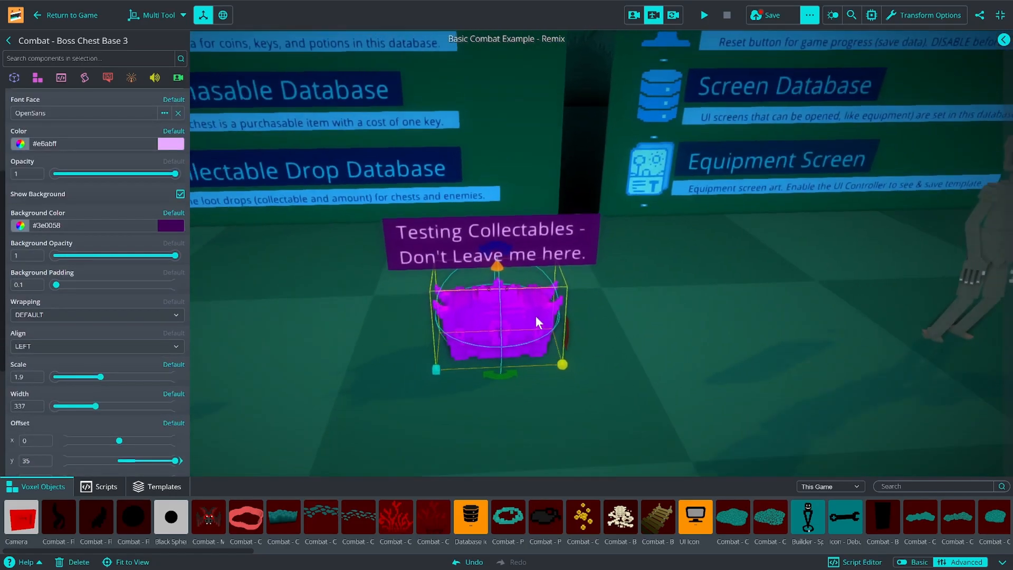
right_click_drag(511, 328, 606, 349)
scroll(583, 366, "down", 8)
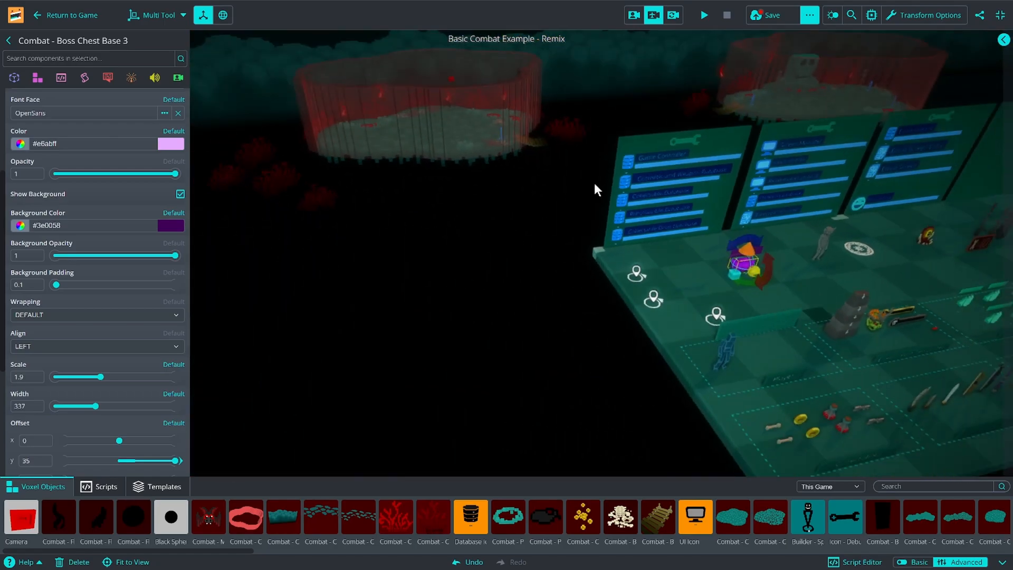
scroll(637, 177, "up", 10)
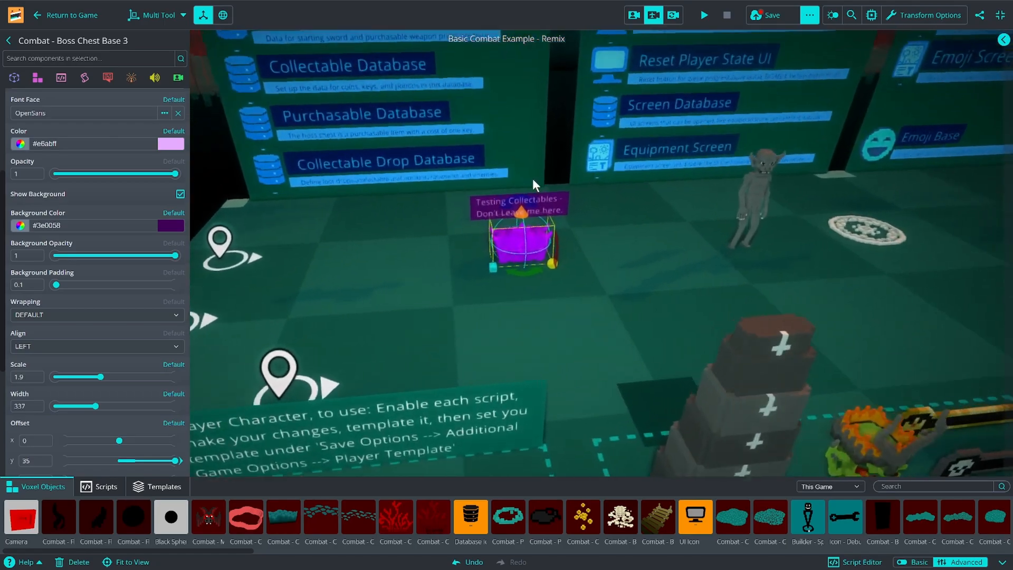
scroll(534, 179, "up", 5)
scroll(527, 181, "down", 4)
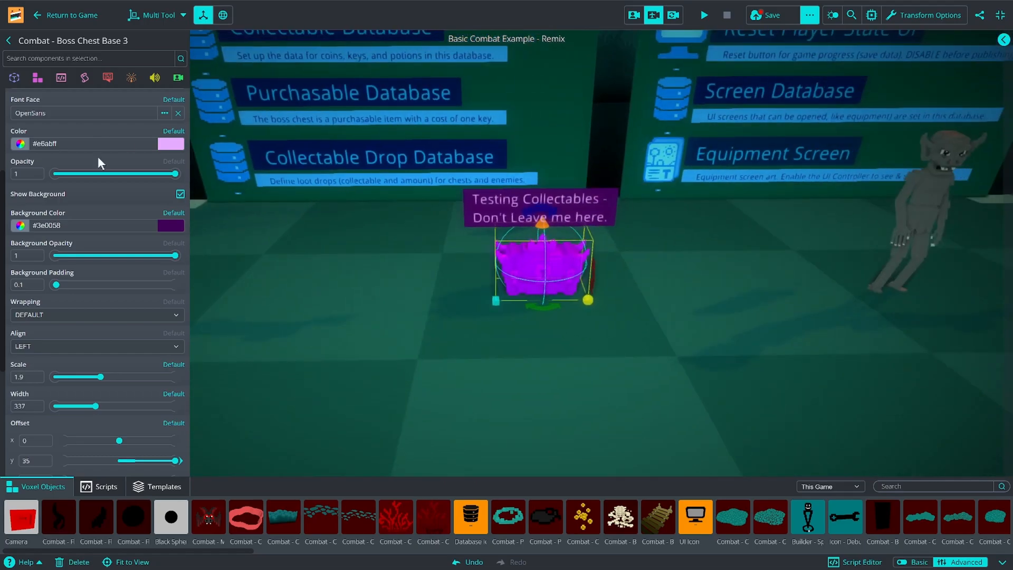
scroll(97, 157, "up", 5)
left_click(94, 205)
Step: Examine the Collectable script's data ID and settings on the bone, coin, potion and key in the Collectables area
scroll(567, 292, "down", 6)
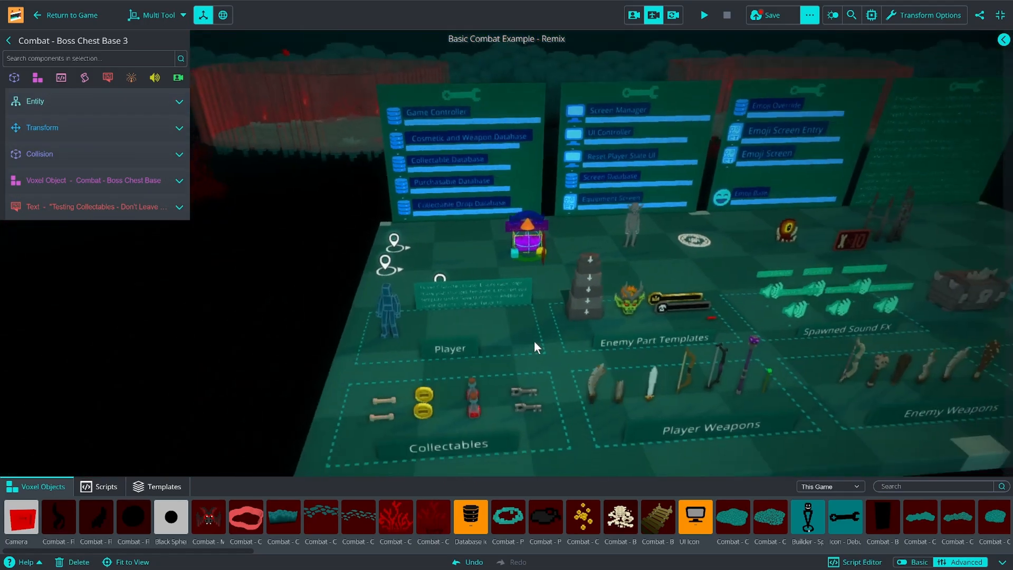
scroll(533, 343, "up", 5)
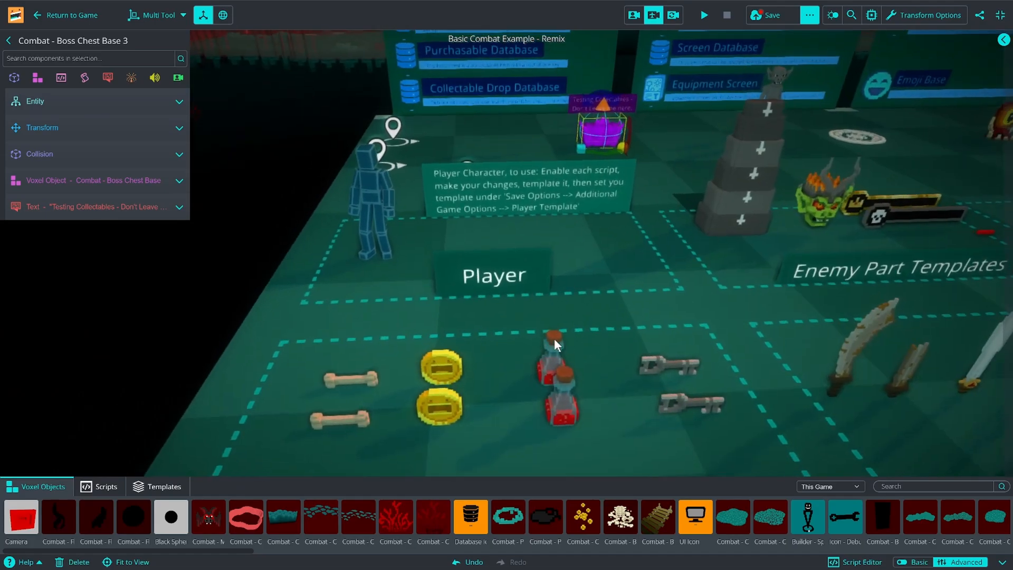
left_click(354, 377)
left_click(84, 210)
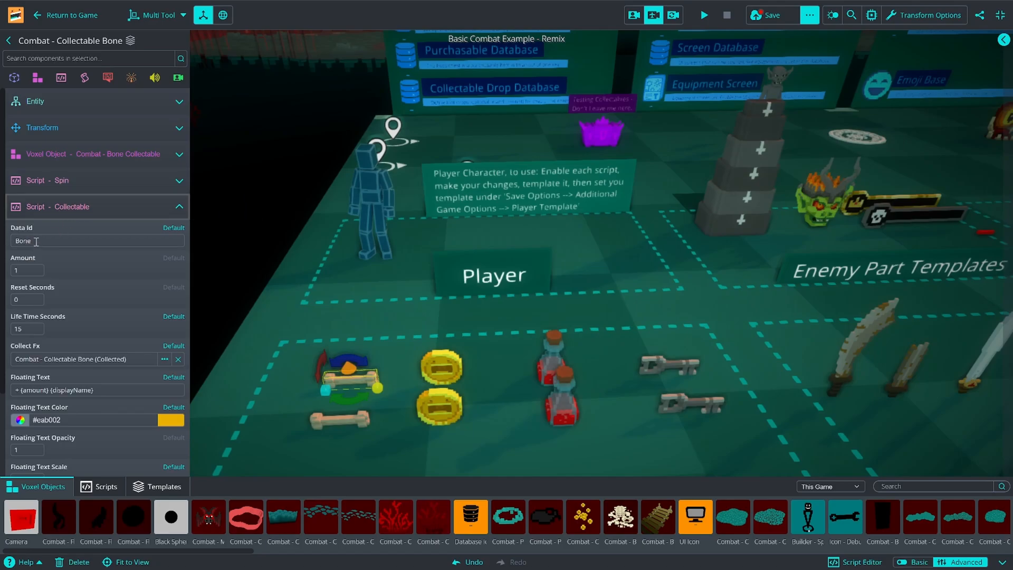
left_click(438, 365)
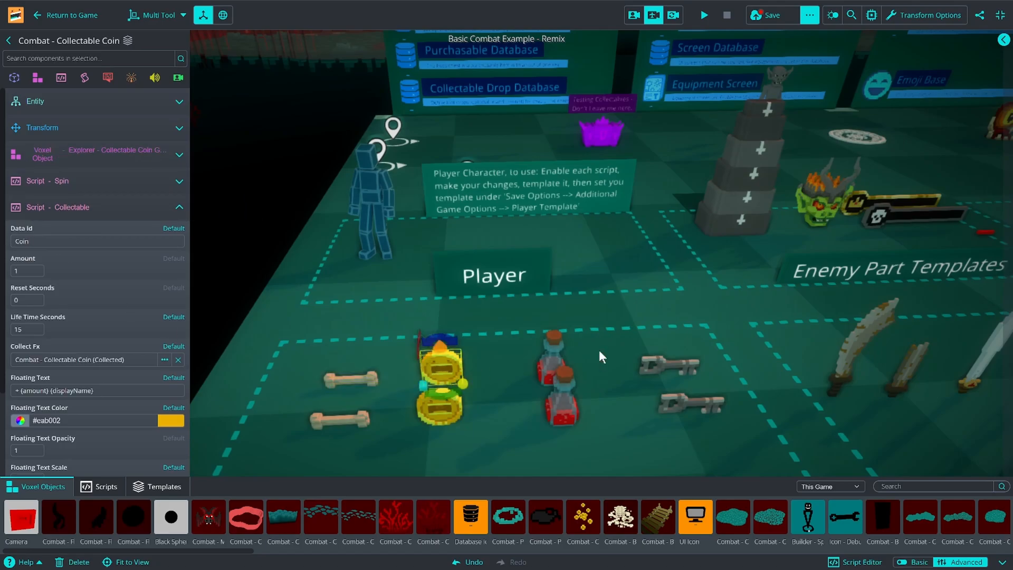
left_click(555, 347)
left_click(669, 361)
left_click(562, 401)
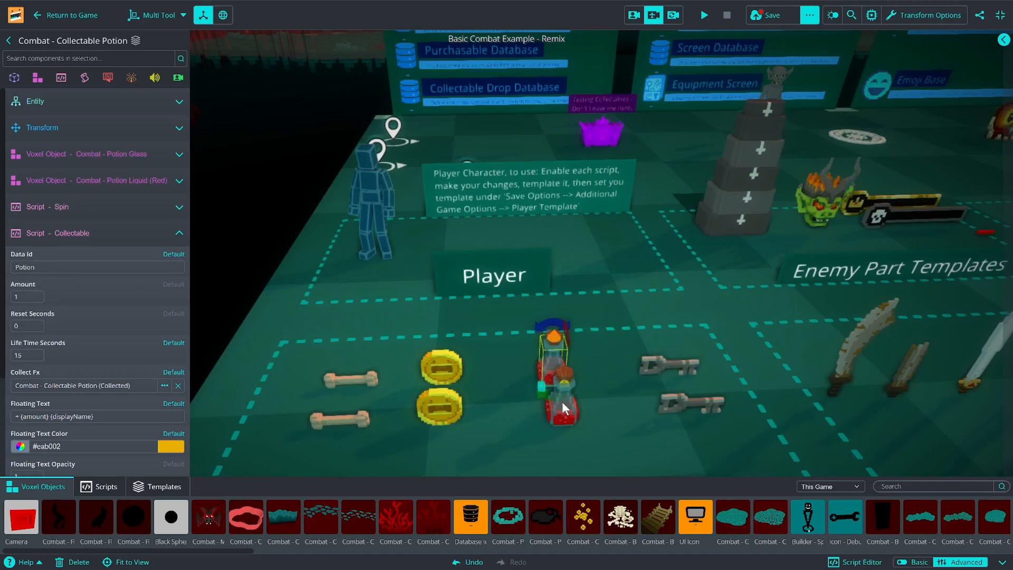
Step: Copy the bone's Collectable script and paste it as a new script on the purple chest
left_click(351, 379)
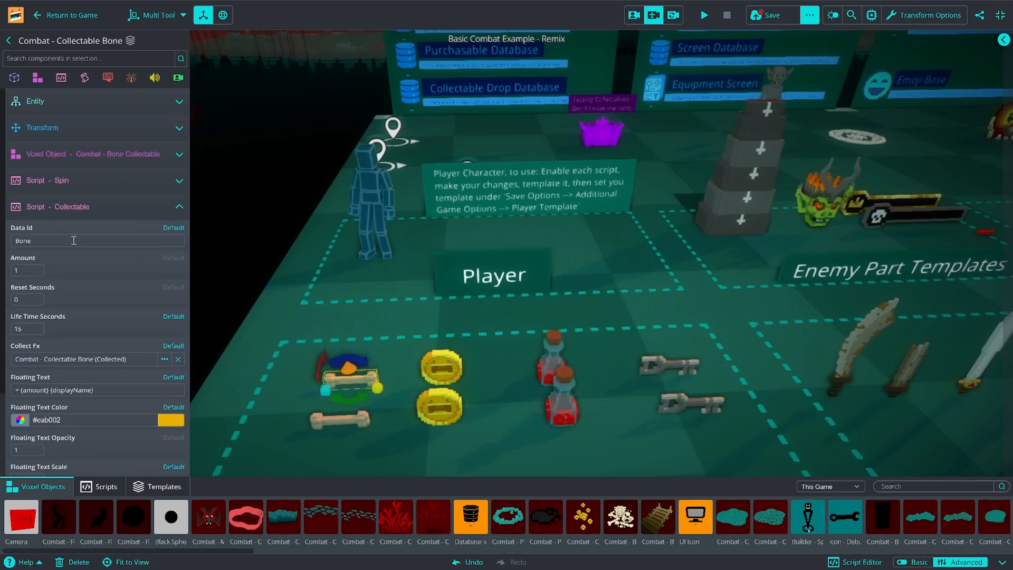
left_click(264, 208)
left_click(610, 141)
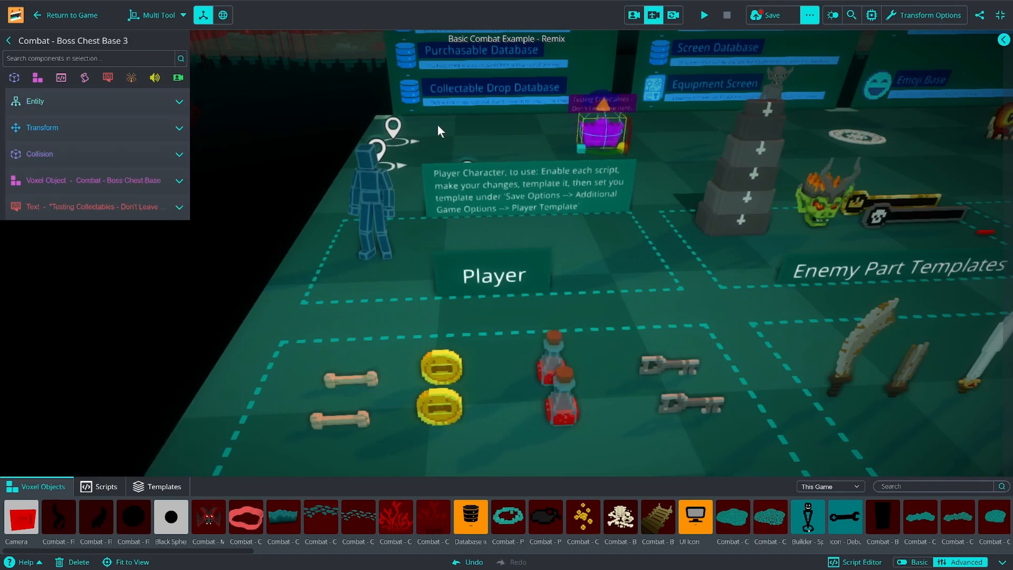
mouse_move(61, 79)
left_click(67, 105)
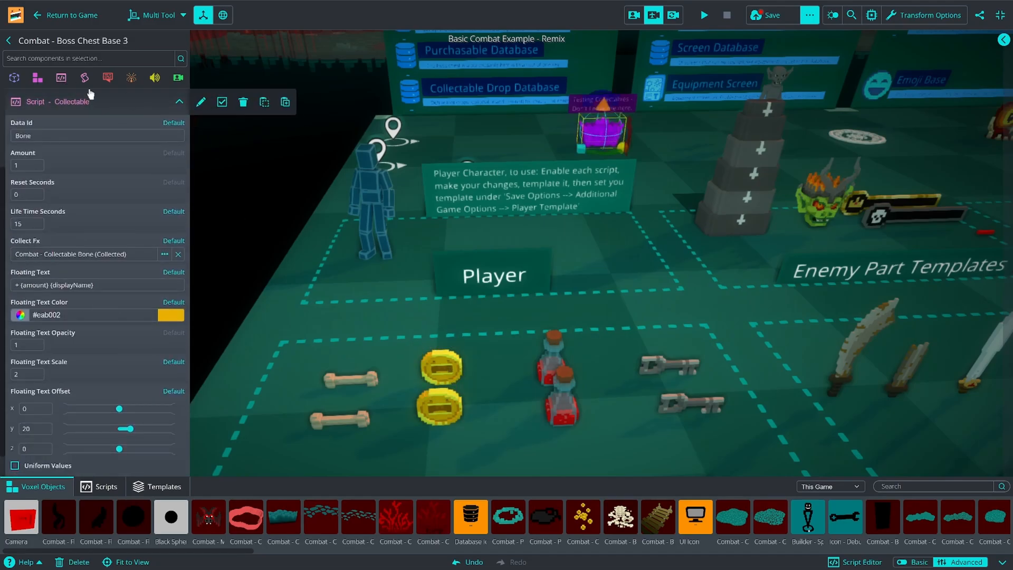
Step: Copy the coin's and potion's Collectable scripts onto the purple chest as new scripts
left_click(551, 352)
left_click(265, 102)
left_click(618, 126)
mouse_move(61, 78)
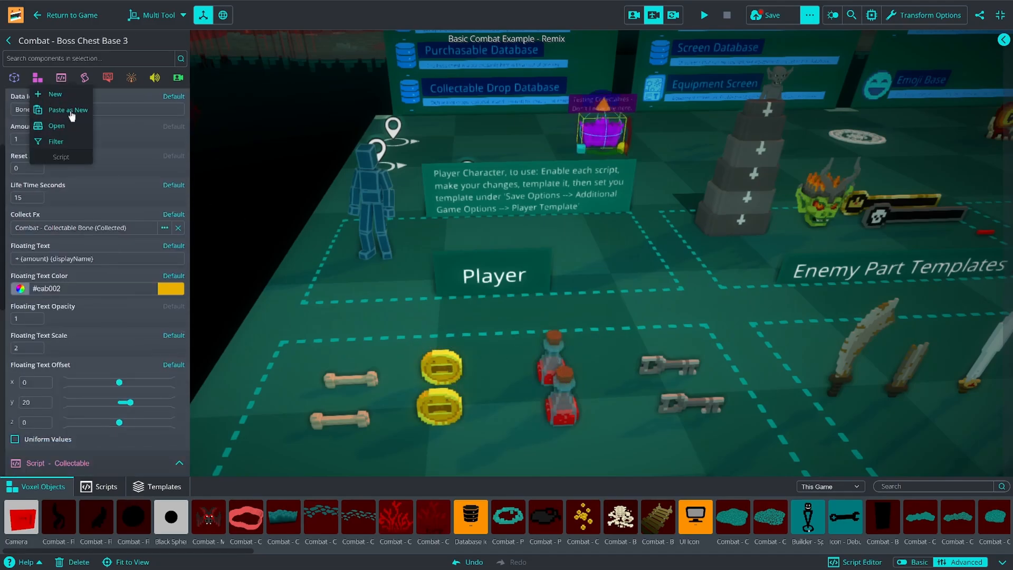
left_click(70, 111)
Step: Copy the key's Collectable script and paste it onto the purple chest
left_click(669, 365)
mouse_move(158, 102)
left_click(264, 103)
left_click(601, 128)
key("ctrl+v")
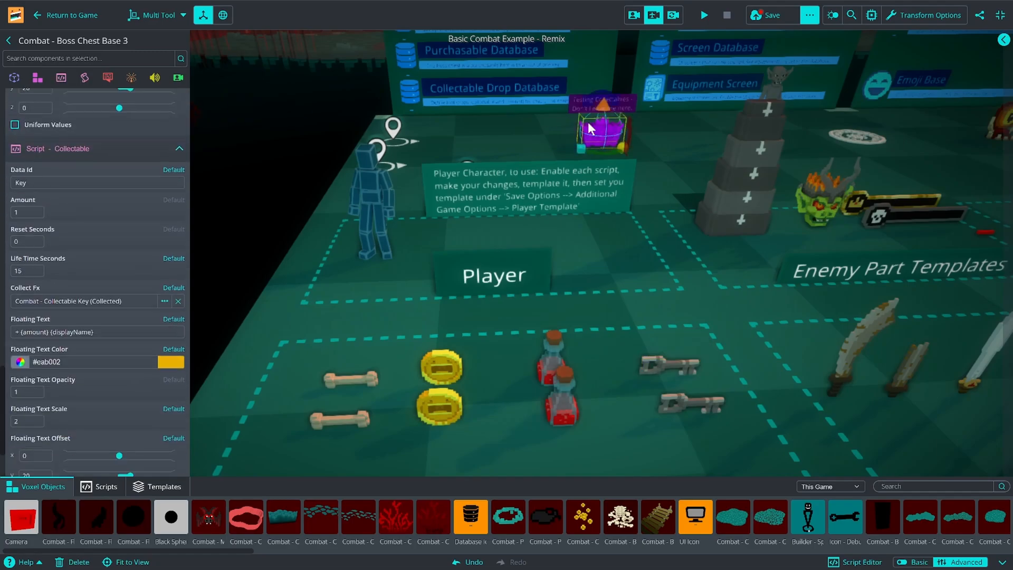
Step: Look through the four pasted Collectable scripts on the chest and collapse each of them
scroll(149, 241, "up", 5)
scroll(150, 239, "up", 5)
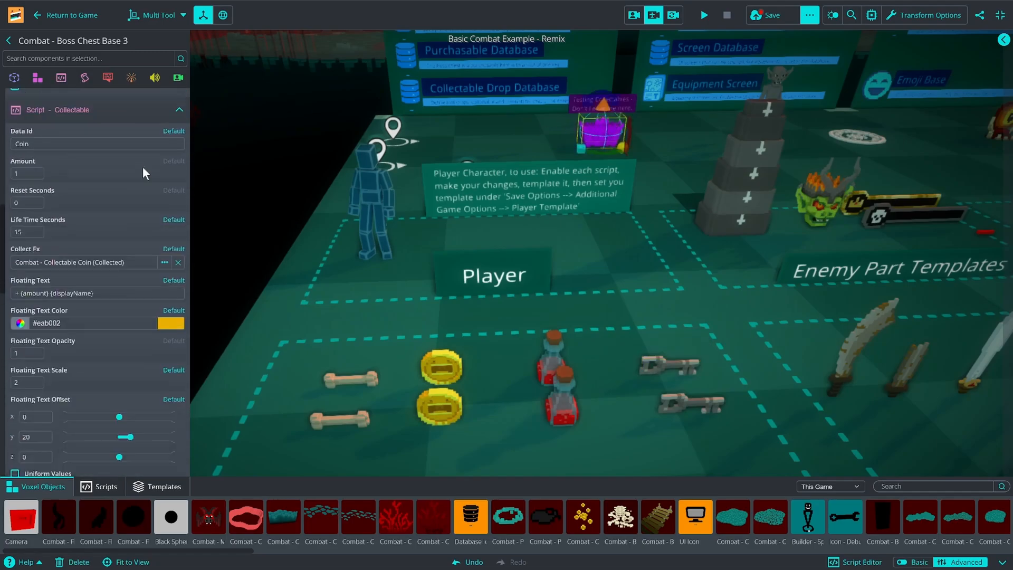
left_click(107, 146)
scroll(119, 168, "up", 4)
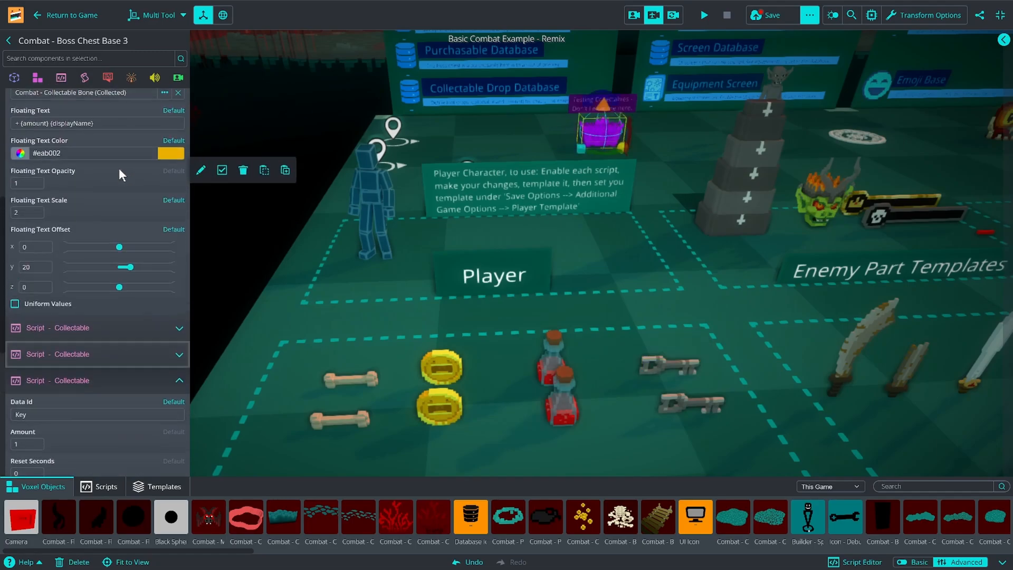
scroll(98, 185, "up", 4)
left_click(109, 151)
left_click(119, 206)
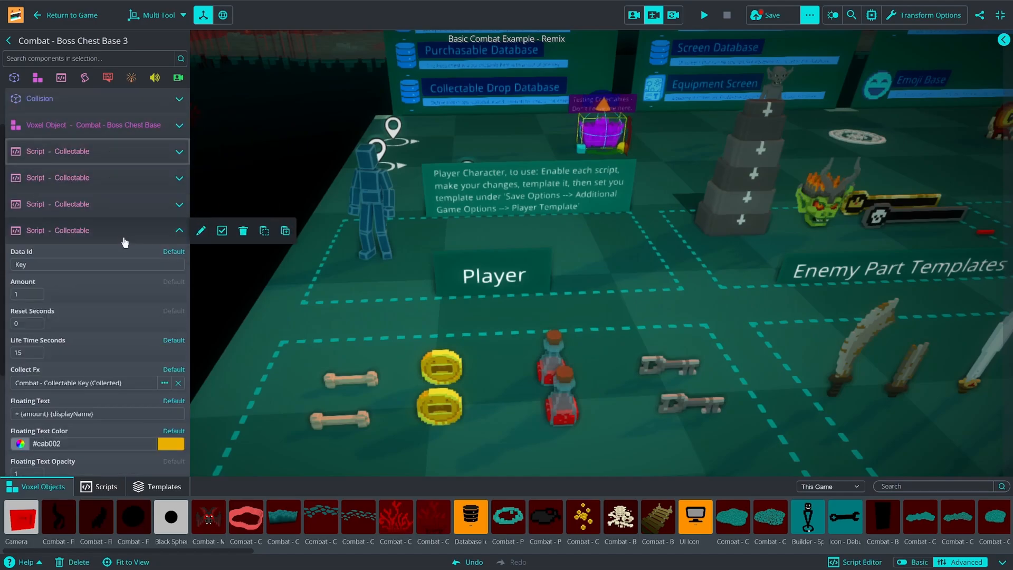
left_click(126, 233)
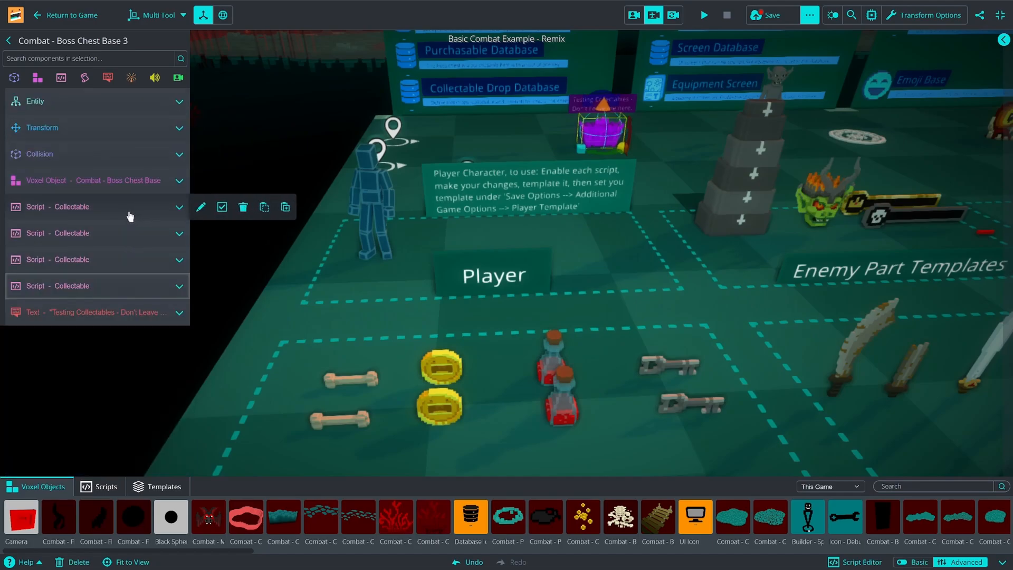
Step: Set the chest's Bone script to 15 reset seconds and 0 life time seconds
left_click(130, 216)
scroll(121, 270, "down", 1)
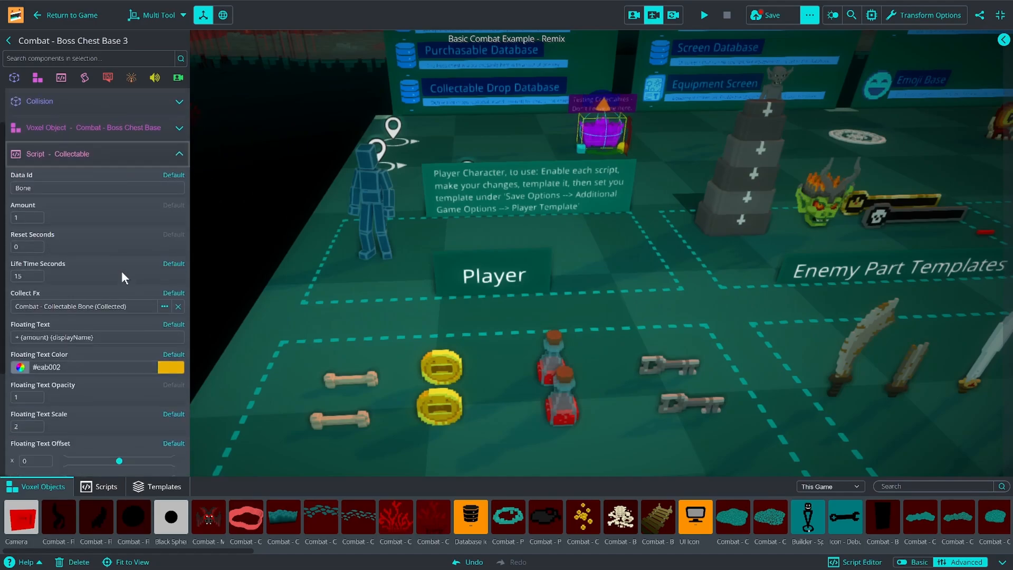
left_click(26, 246)
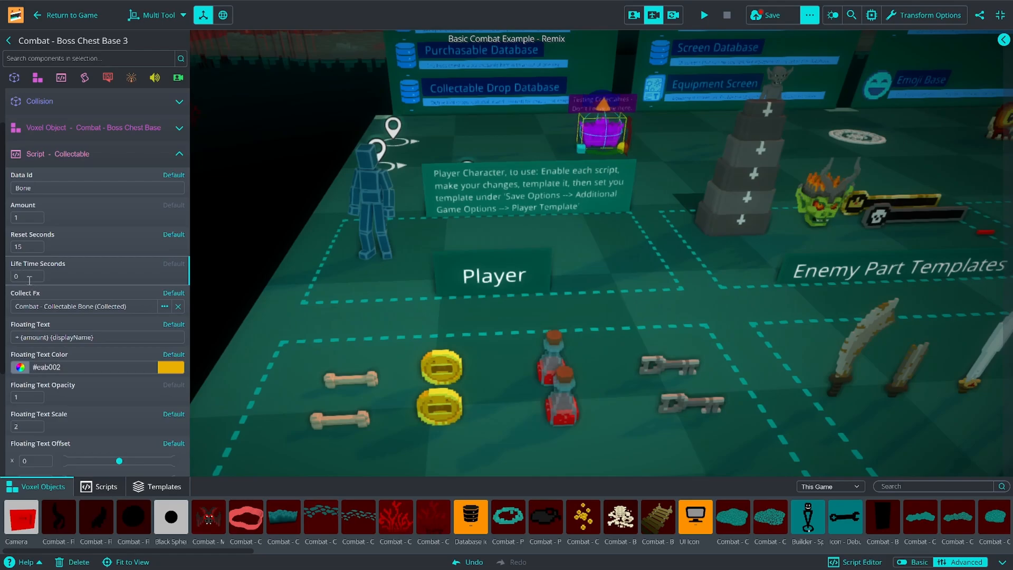
mouse_move(67, 163)
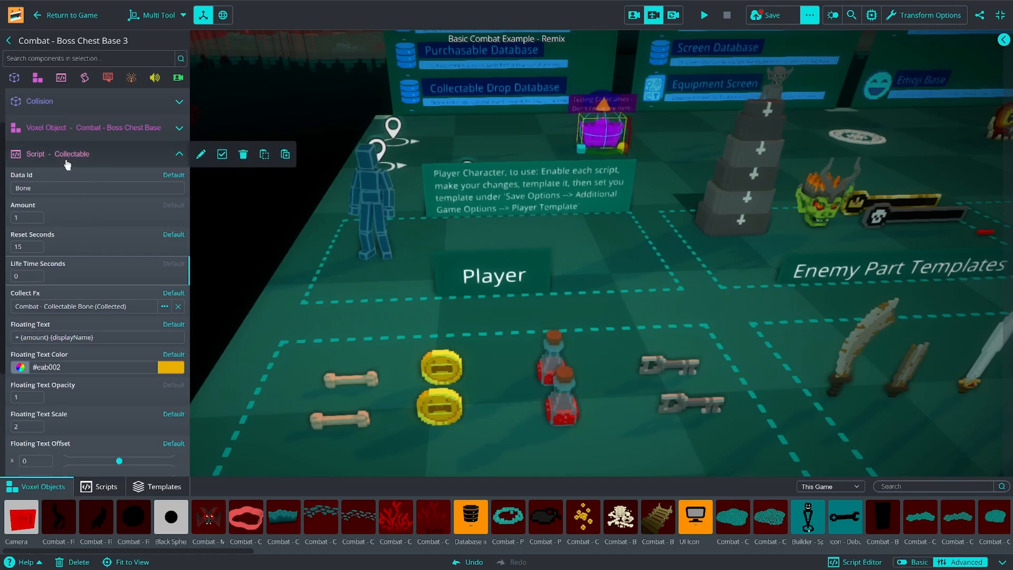
left_click(67, 163)
Step: Set the chest's Coin script to 15 reset seconds and 0 life time seconds
left_click(53, 232)
type("1")
left_click_drag(30, 326, 2, 387)
left_click(90, 233)
Step: Set the chest's Potion script to 15 reset seconds and 0 life time seconds
left_click(90, 259)
type("15")
key("Tab")
type("0")
left_click(89, 263)
Step: Set the chest's Key script to 15 reset seconds and 0 life time seconds
left_click(89, 285)
type("15")
key("Tab")
type("0")
left_click(84, 290)
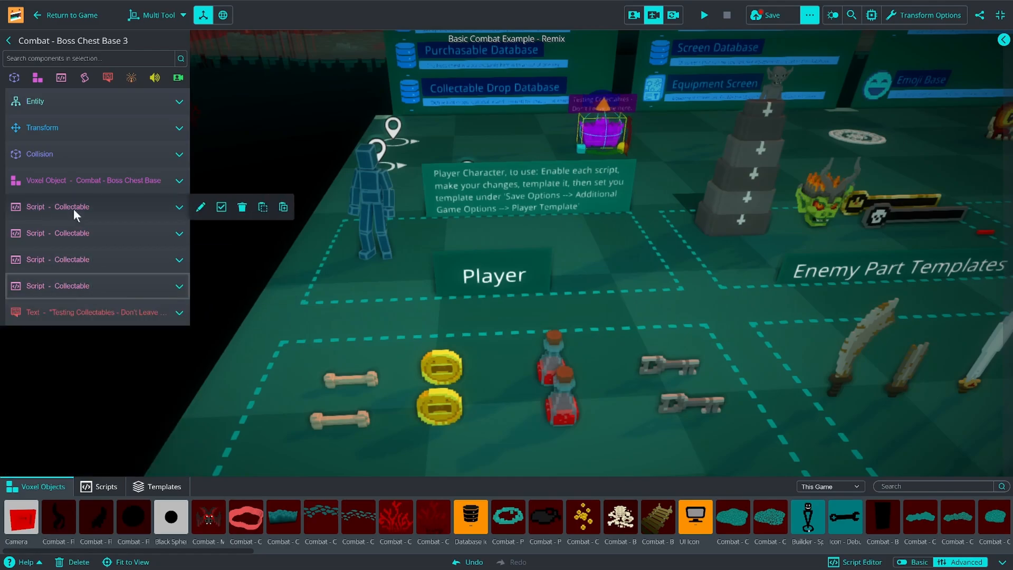
Step: Set the amounts on the chest's four Collectable scripts, using 30 for Bone, Coin and Potion
left_click(73, 210)
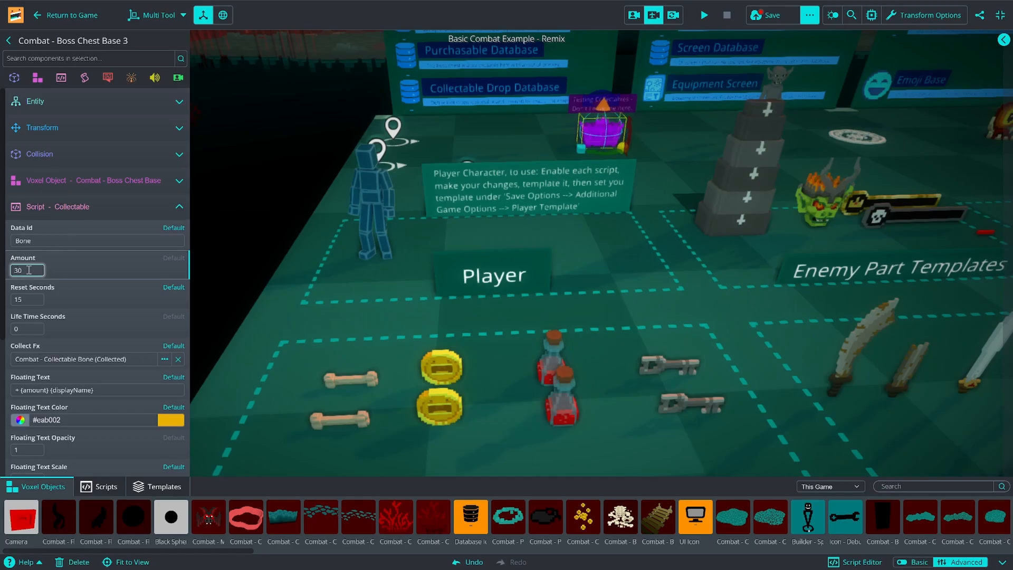
left_click(59, 209)
left_click(66, 234)
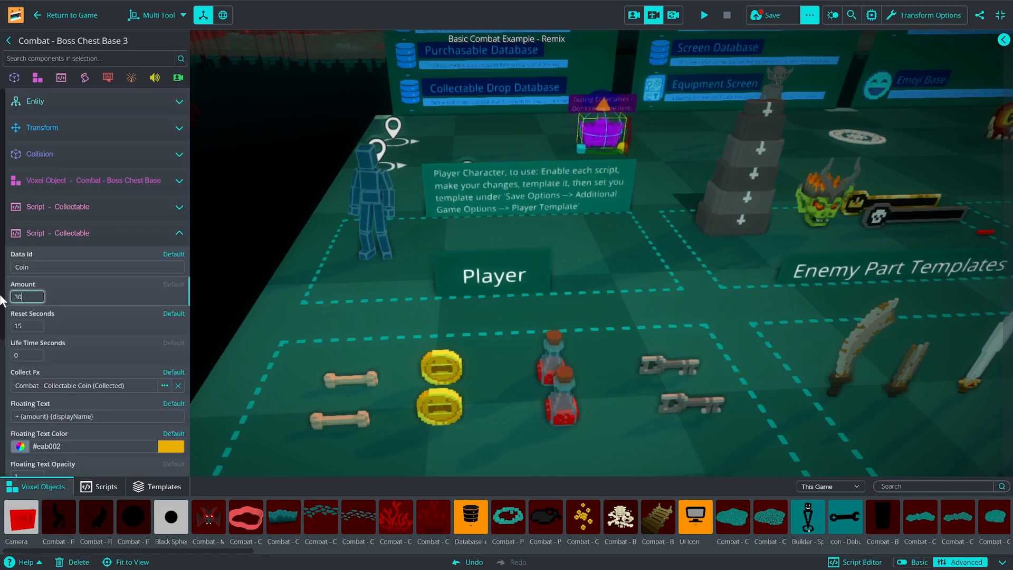
left_click(46, 237)
left_click(62, 264)
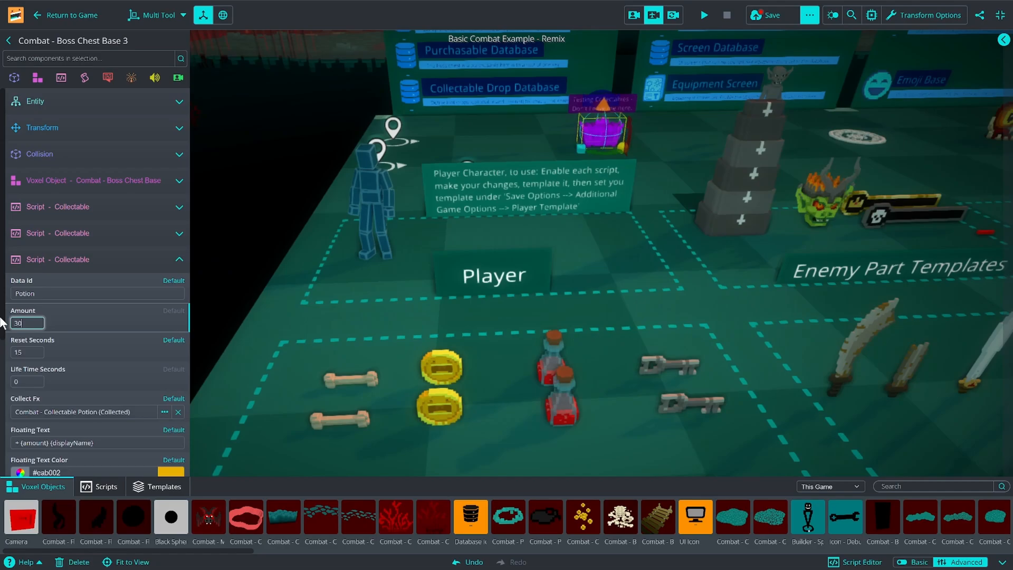
left_click(53, 259)
left_click(53, 285)
left_click(29, 348)
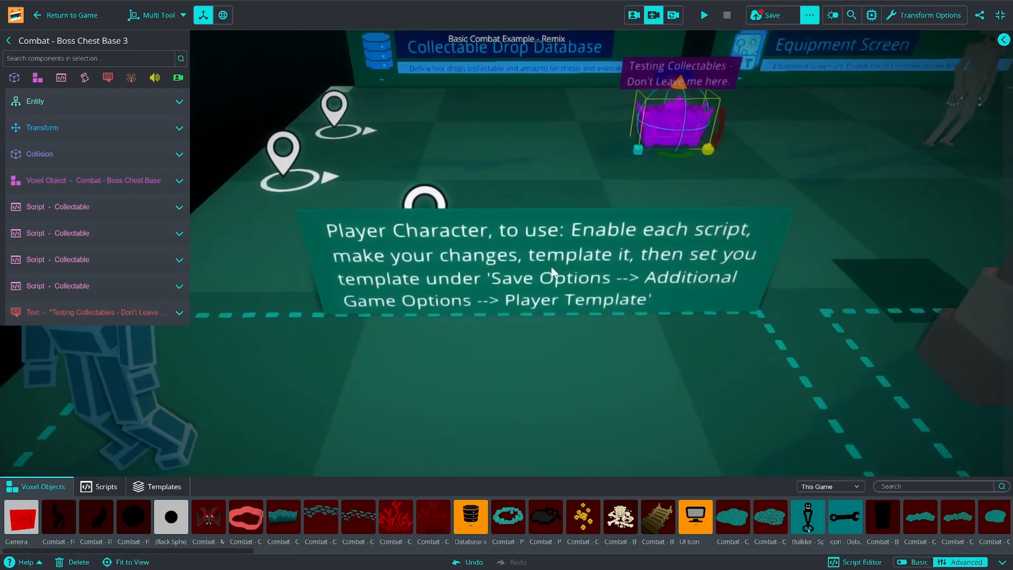
Step: Save the game with the finished testing chest and return to play mode
scroll(551, 271, "down", 5)
mouse_move(555, 255)
right_mouse_down()
mouse_move(555, 232)
mouse_move(550, 255)
right_mouse_up()
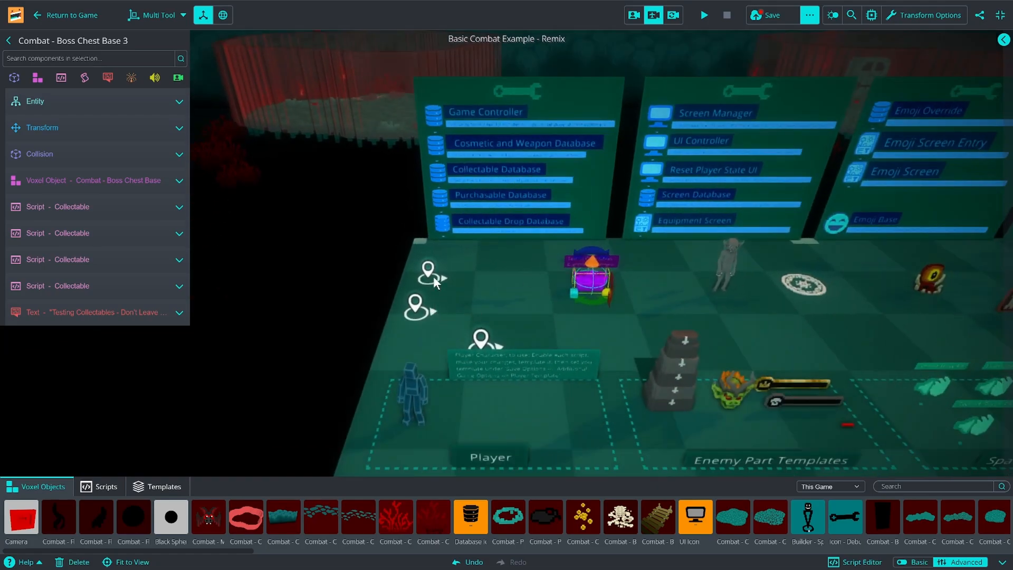
right_click_drag(691, 310, 841, 262)
scroll(839, 264, "down", 3)
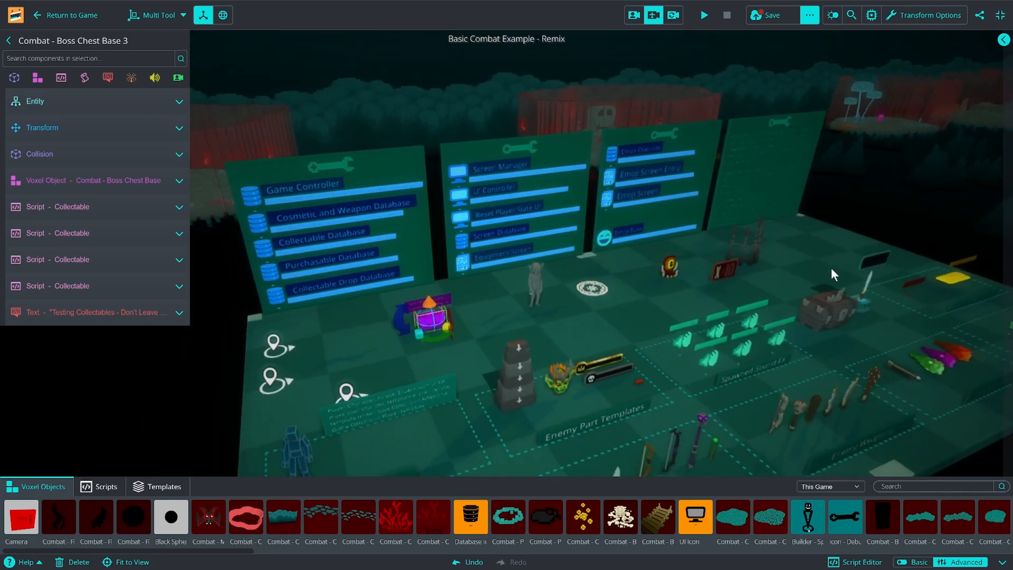
left_click(774, 20)
left_click(75, 19)
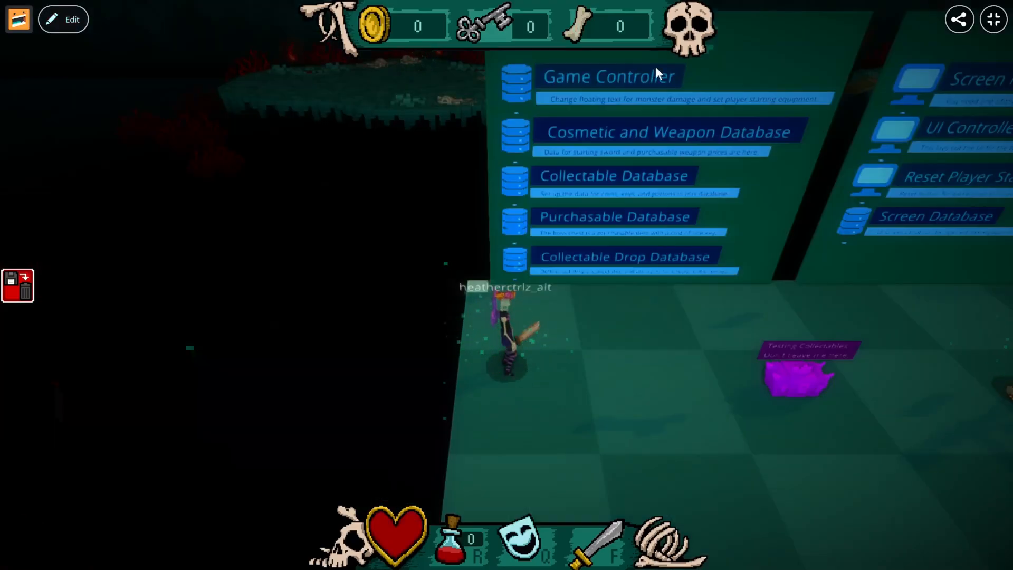
Step: Playtest the testing chest by walking the character into it to collect its contents
key("w")
key("a")
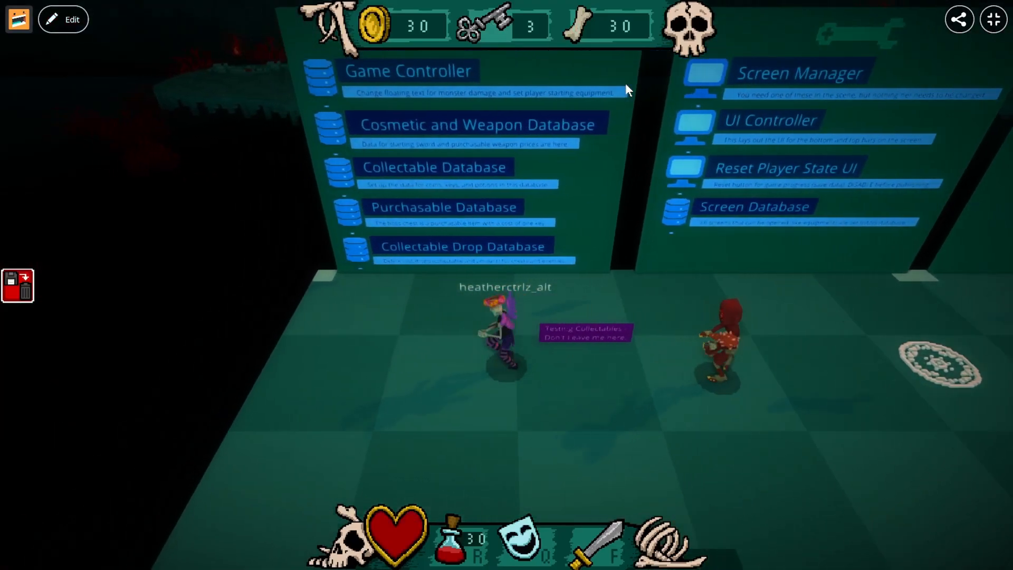
key("s")
key("d")
Step: Attack the red enemy near the testing chest with the character's sword until it is defeated
key("w")
left_click(644, 153)
key("d")
key("a")
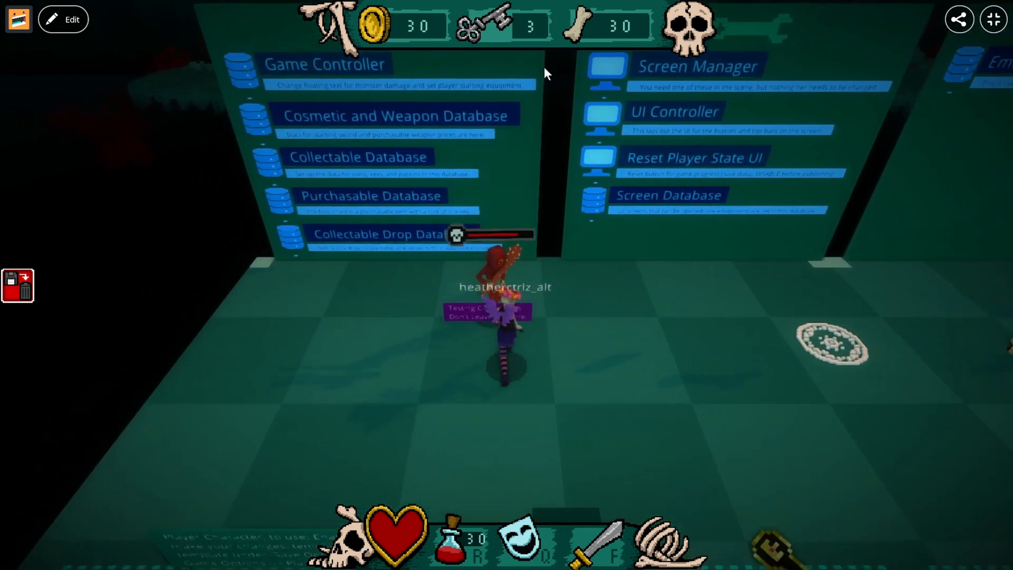
key("w")
key("a")
left_click(563, 100)
key("a")
left_click(560, 102)
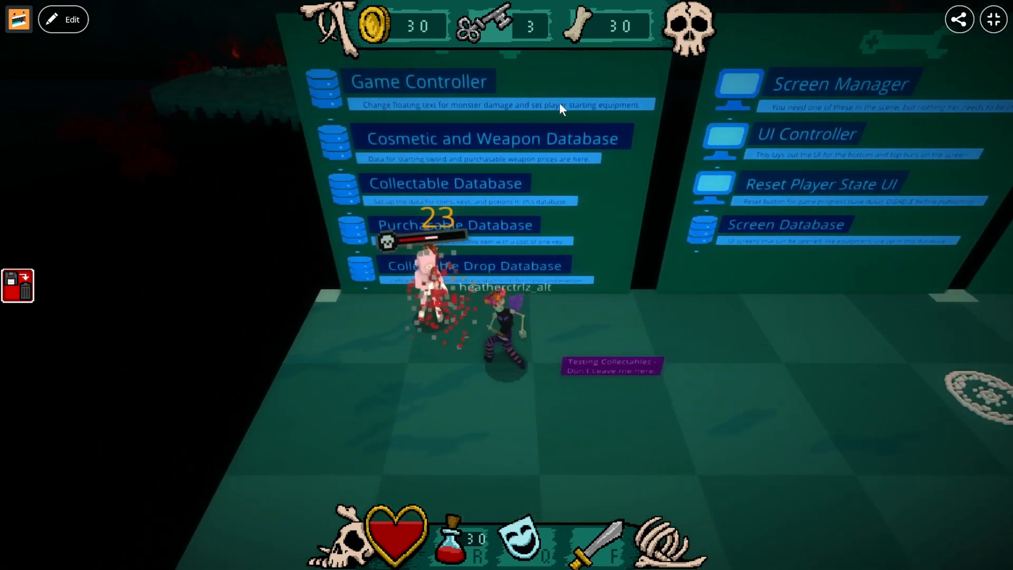
left_click(559, 103)
Step: Move the character away from the testing chest's spot and back to check that the chest resets
key("s")
key("a")
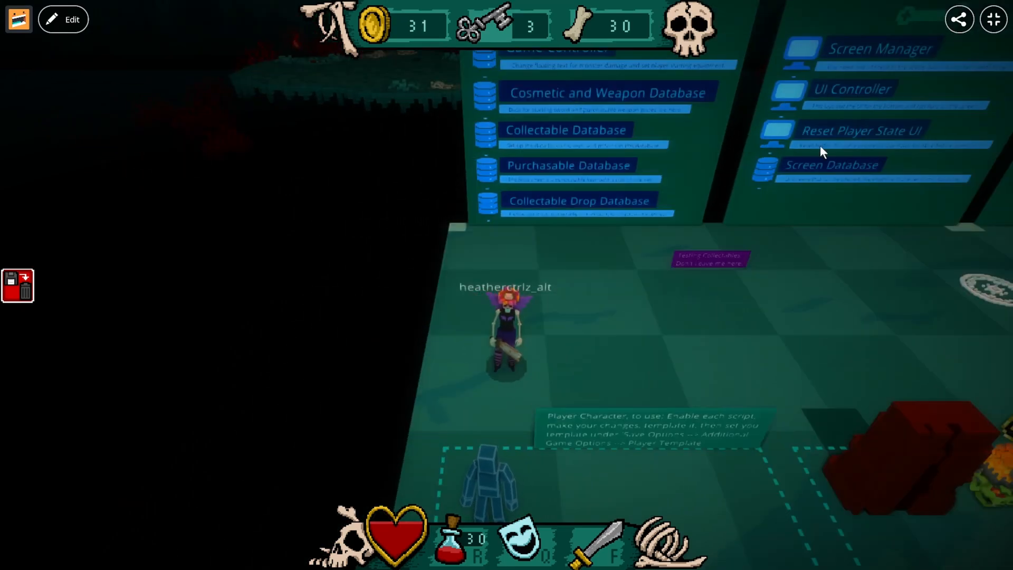
key("d")
key("d")
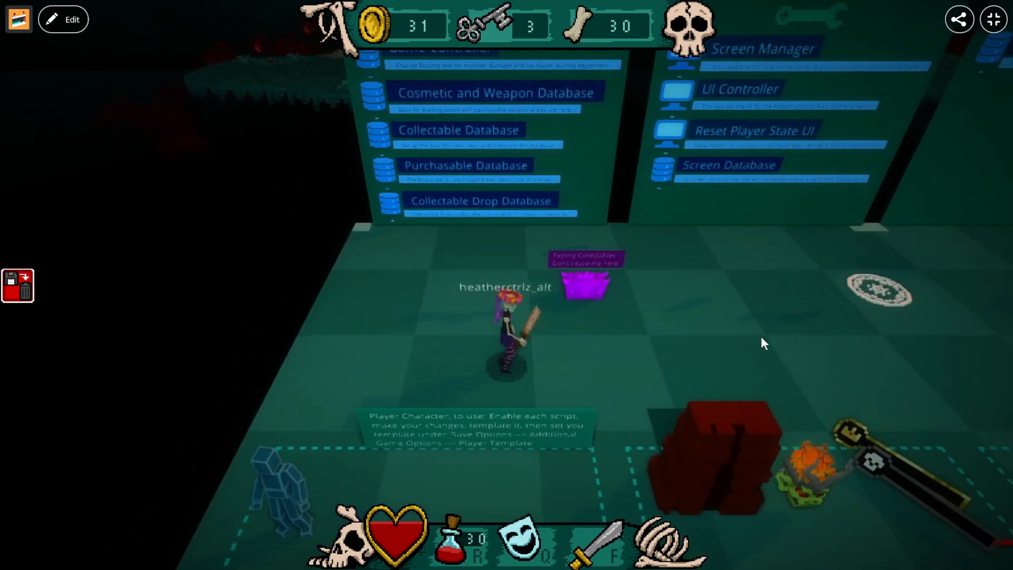
Step: Reopen the game in the editor and stop the running game
left_click(64, 20)
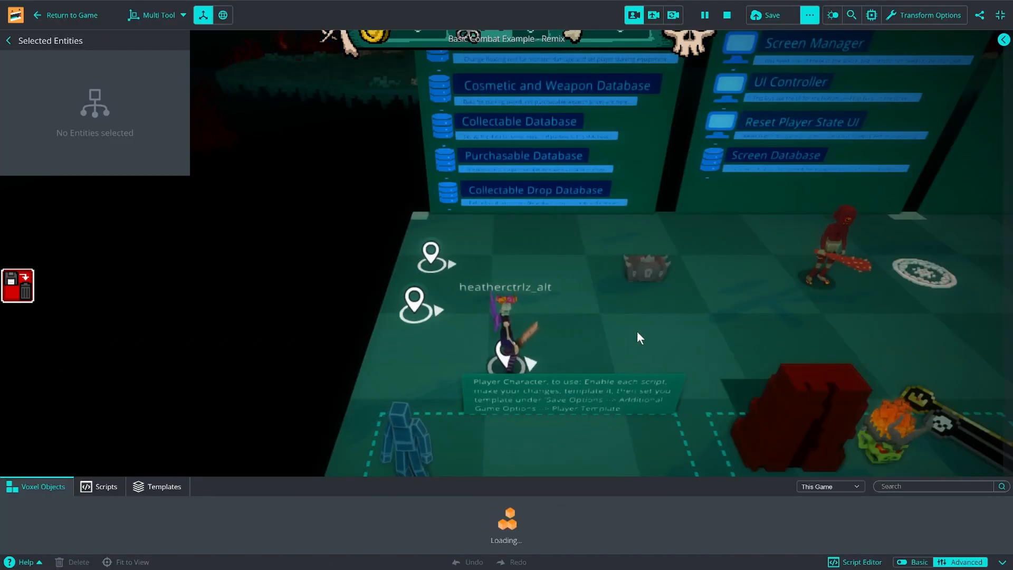
key("d")
key("d")
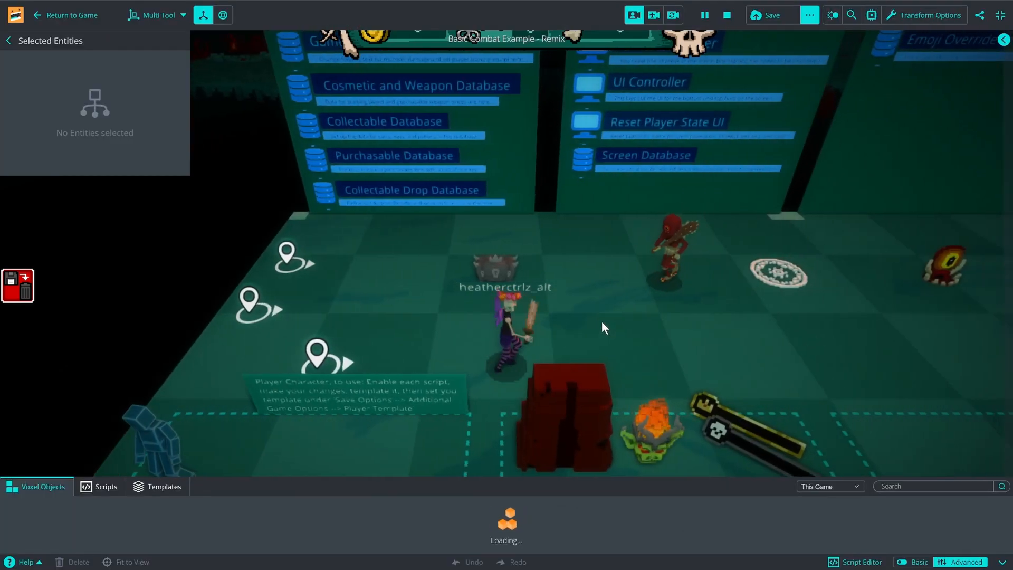
key("a")
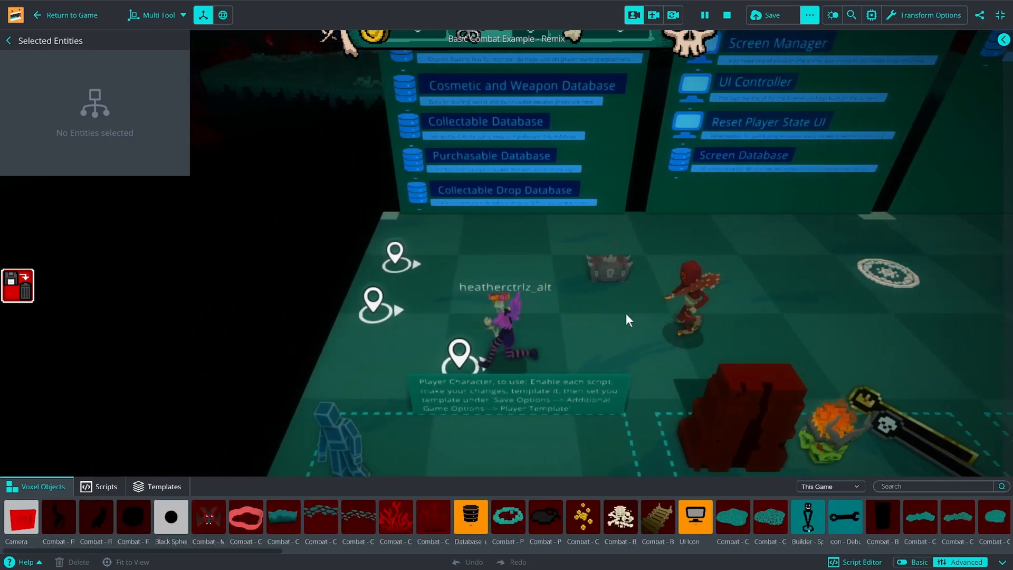
left_click(635, 315)
left_click(727, 16)
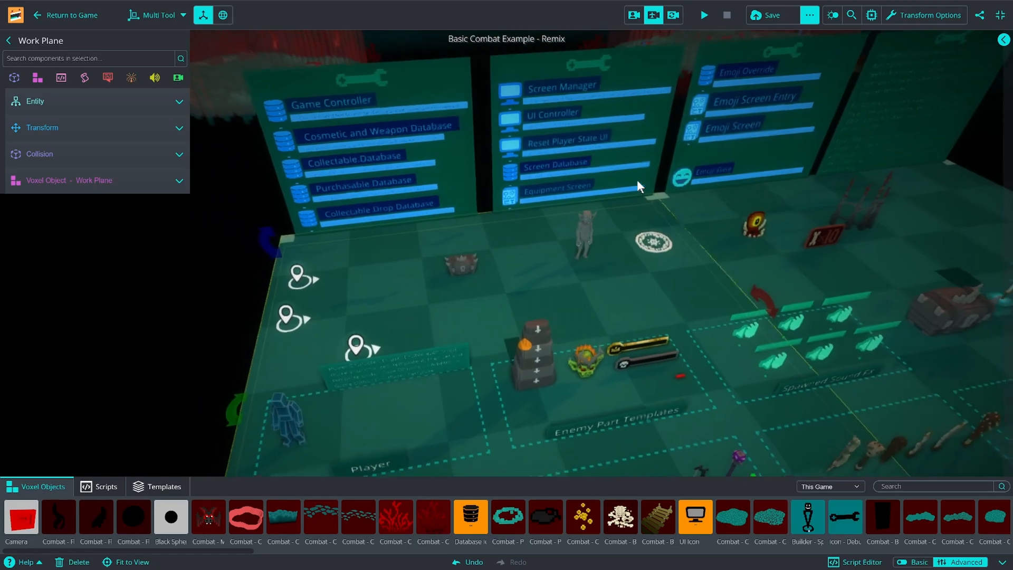
Step: Look over the work plane and examine the Purchasable Object script of the Sword with Ruby
key("s")
key("d")
right_click_drag(637, 181, 621, 187)
left_click(271, 204)
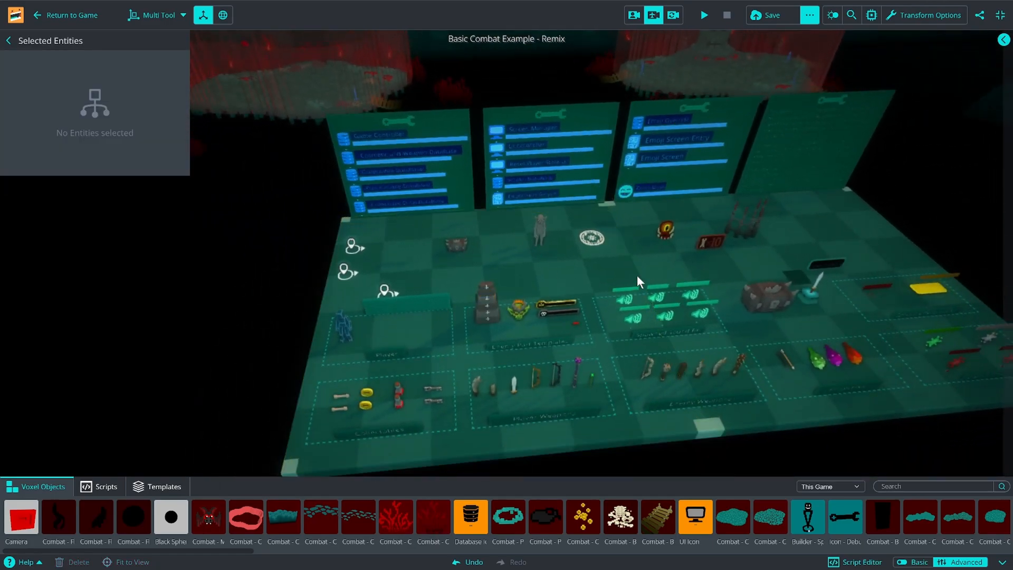
right_click_drag(536, 271, 578, 259)
key("w")
key("s")
key("a")
key("d")
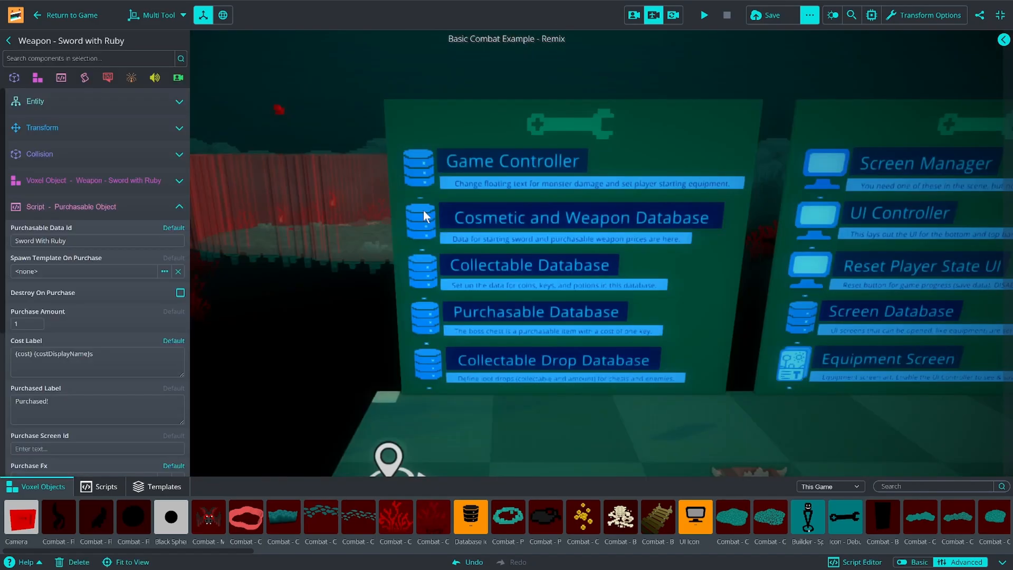
Step: Examine the Rusty Sword and Basic Bow Weapon Data scripts in the Cosmetic and Weapon Database, including the cost settings
left_click(423, 211)
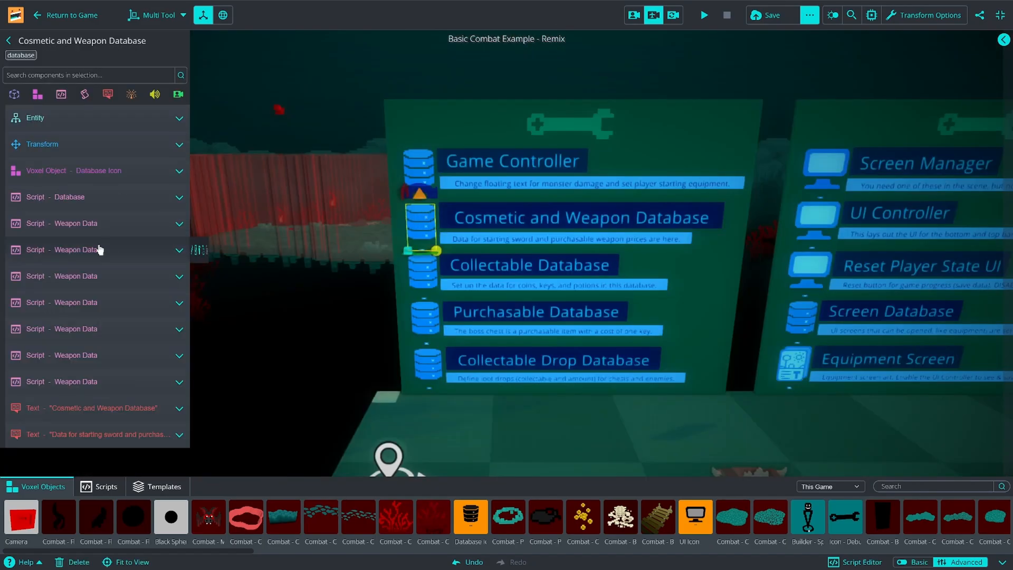
left_click(106, 223)
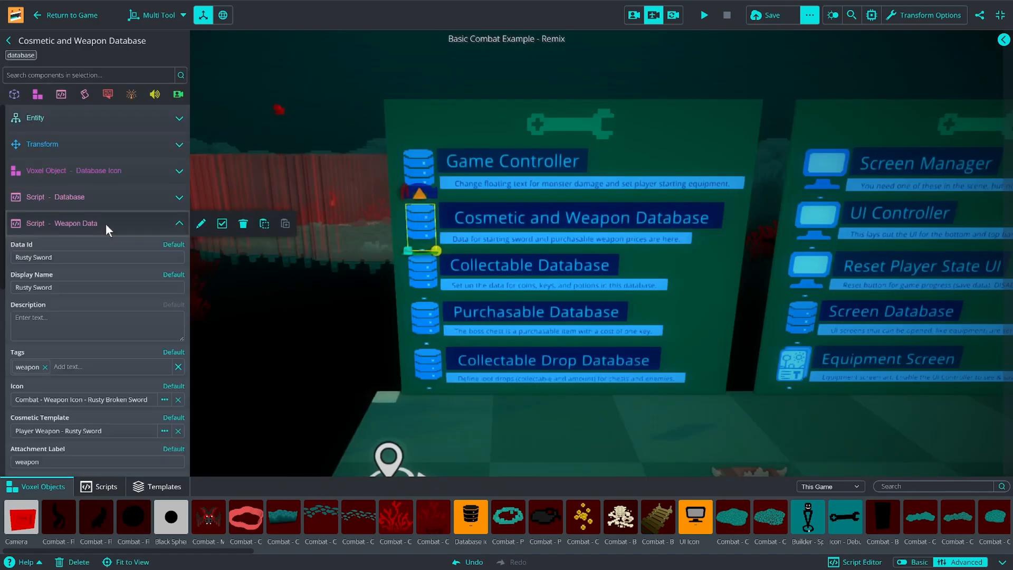
scroll(106, 293, "down", 2)
scroll(105, 296, "up", 2)
left_click(106, 223)
left_click(77, 256)
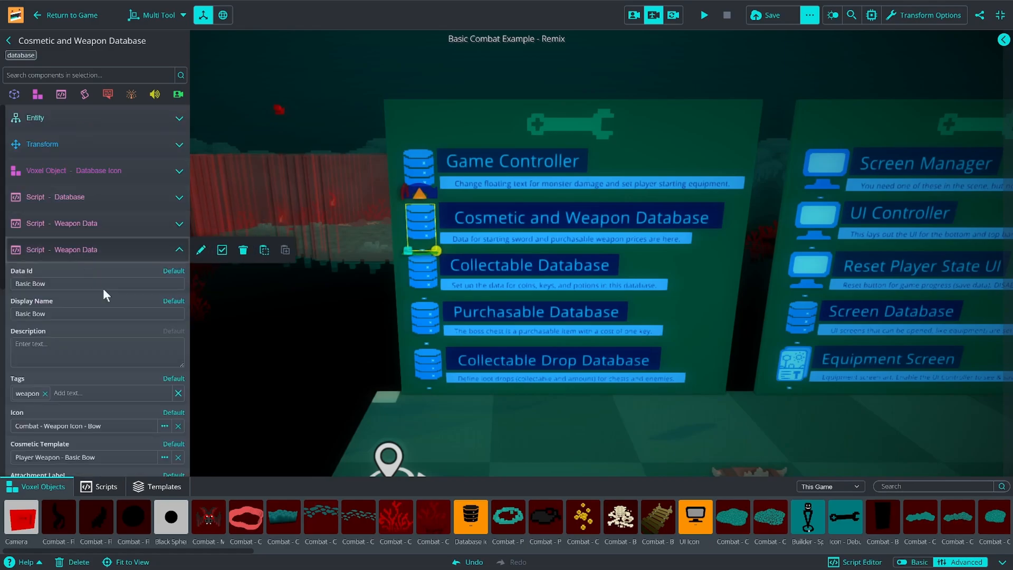
scroll(113, 367, "down", 3)
scroll(114, 369, "down", 1)
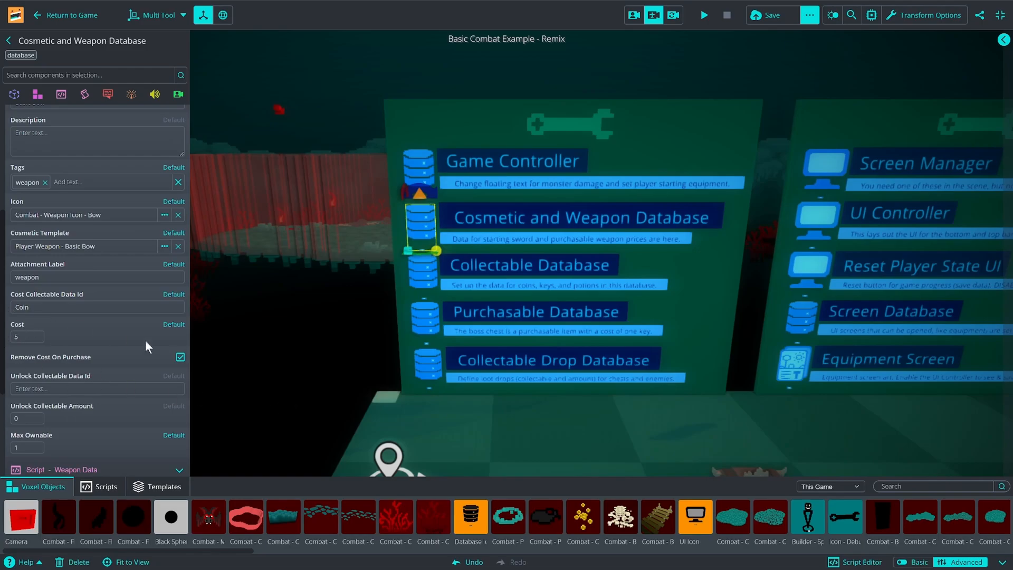
Step: Survey the work plane and select the boss chest beside the sword pedestal to view its scripts
right_click_drag(495, 340, 529, 320)
key("s")
left_click(480, 89)
scroll(530, 321, "up", 3)
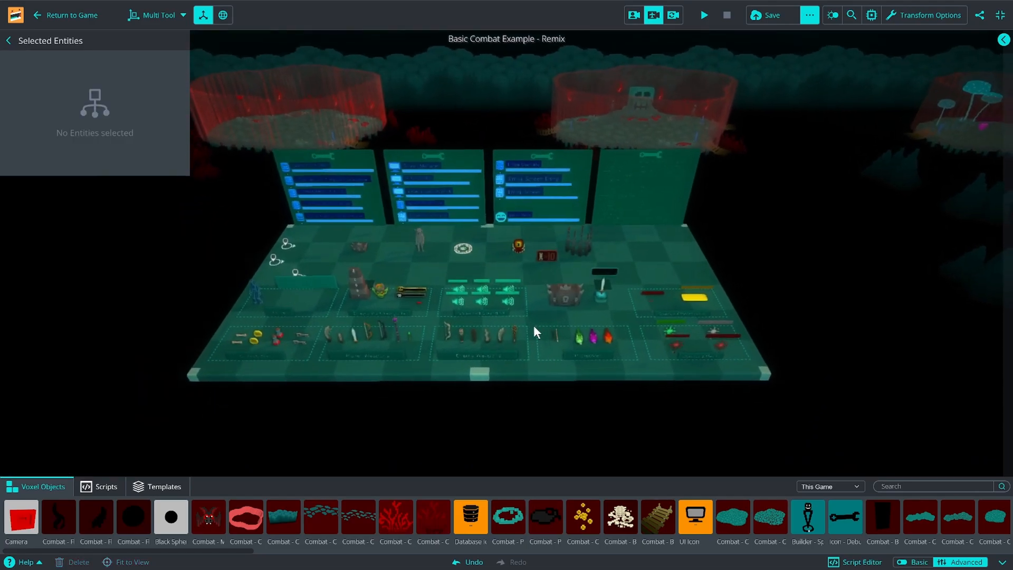
scroll(527, 311, "up", 6)
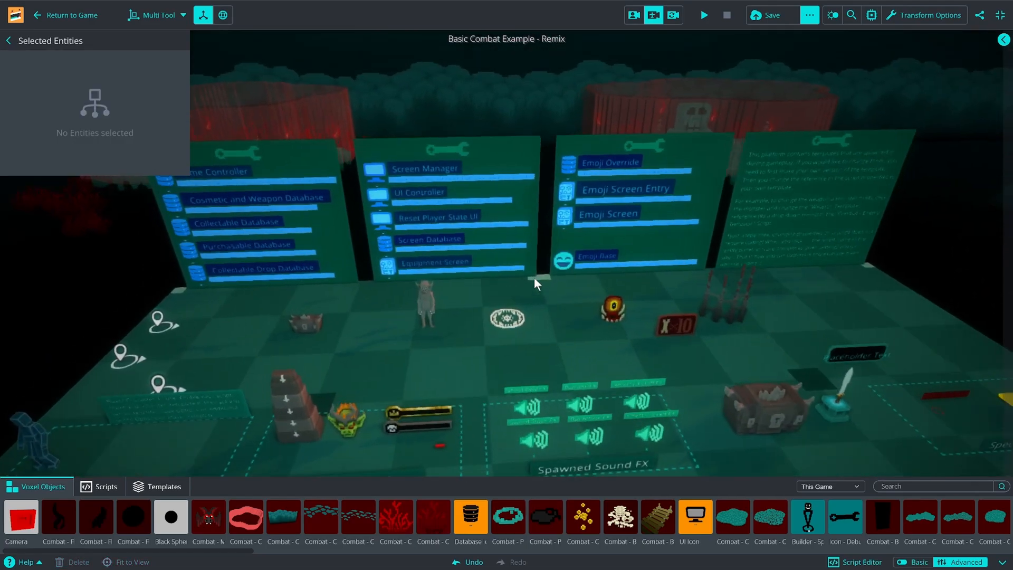
right_click_drag(608, 384, 656, 384)
scroll(666, 411, "up", 2)
key("w")
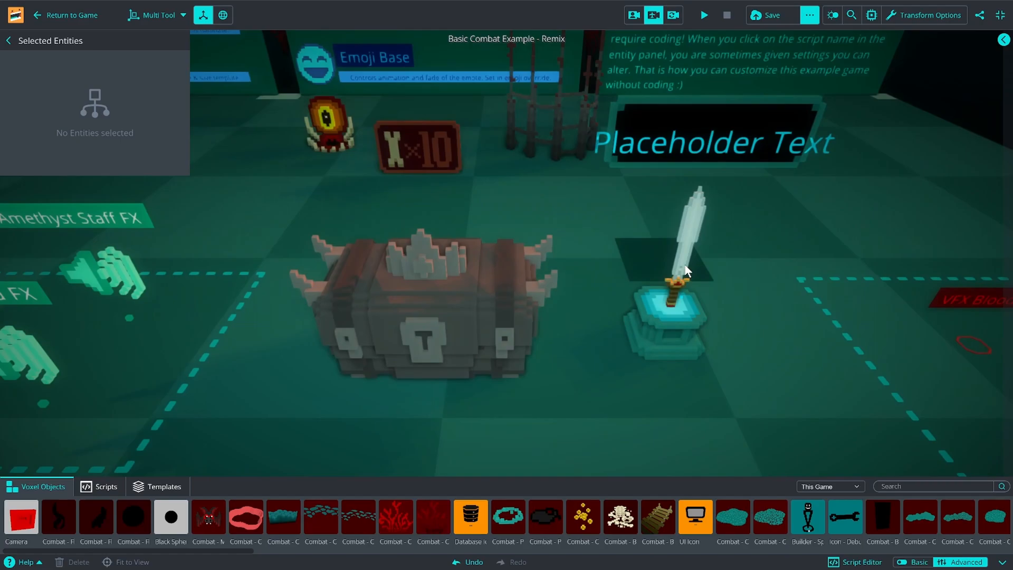
left_click(451, 305)
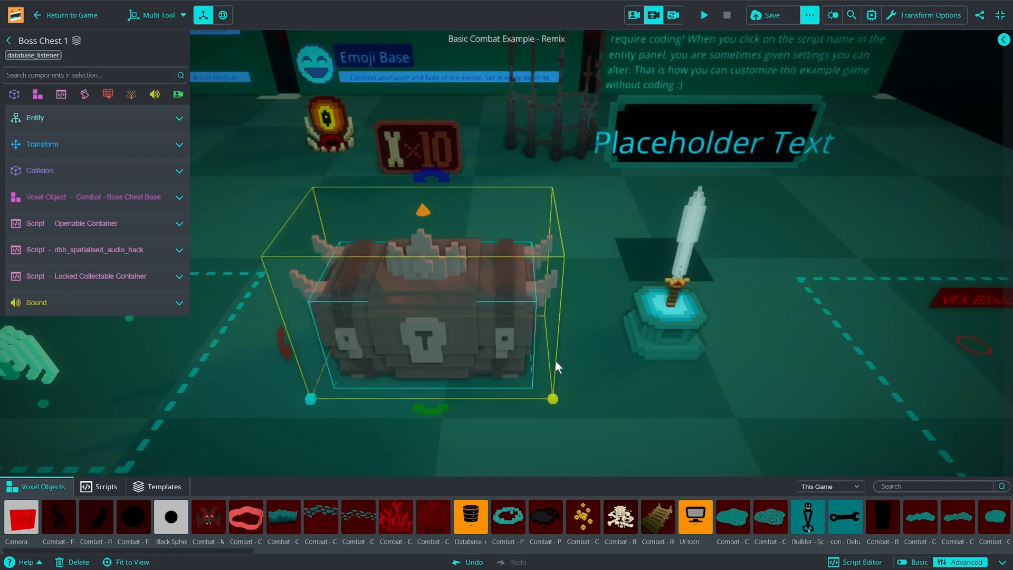
Step: Return to the game, reopen the editor to view the boss chest while the game runs, and stop the game
right_click_drag(436, 337, 489, 331)
left_click(66, 15)
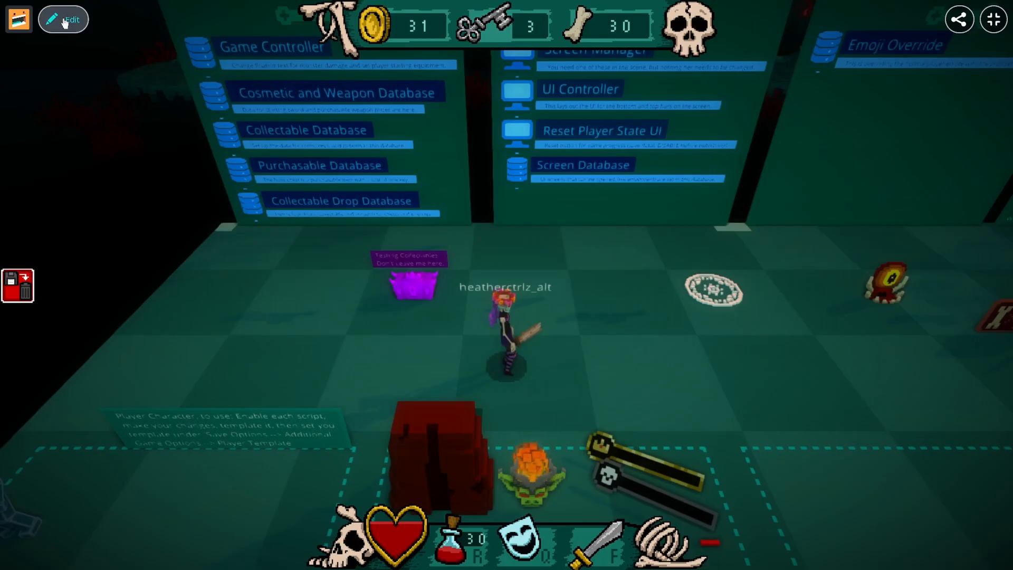
left_click(67, 17)
right_click_drag(519, 173, 479, 269)
left_click(298, 214)
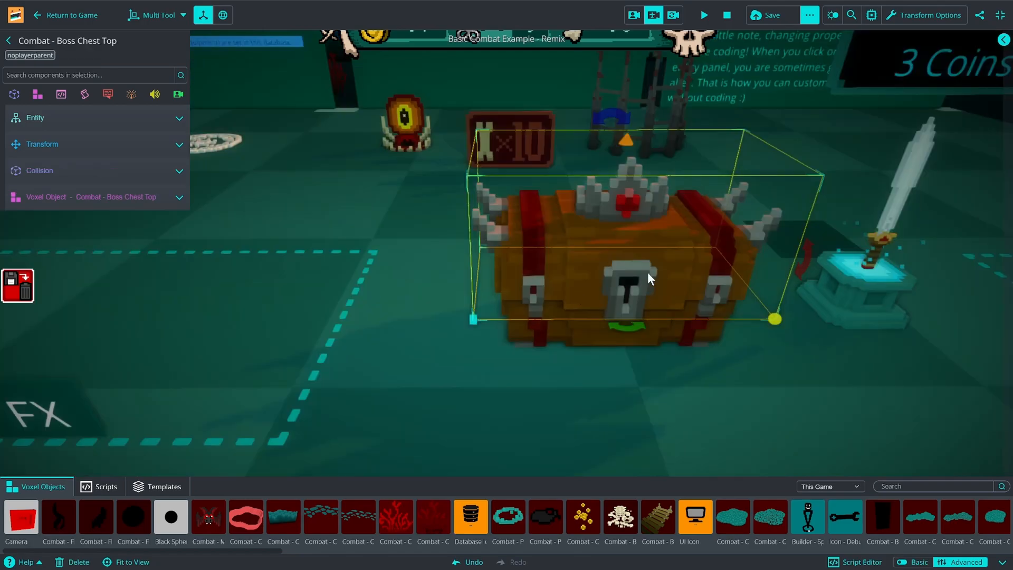
left_click(727, 15)
Step: Examine the unlock and loot settings in the boss chest's Locked Collectable Container script
left_click(614, 268)
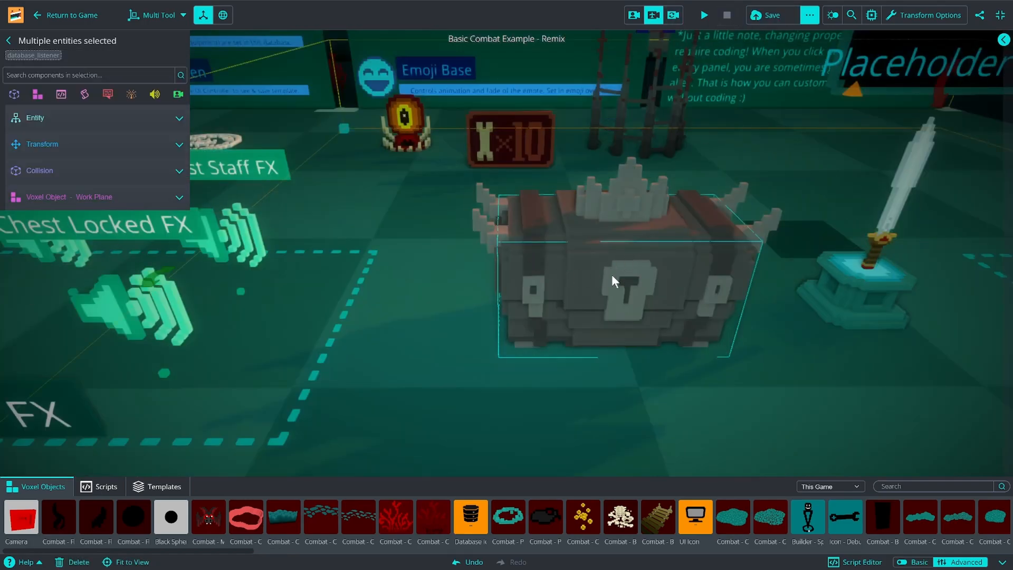
left_click(612, 276)
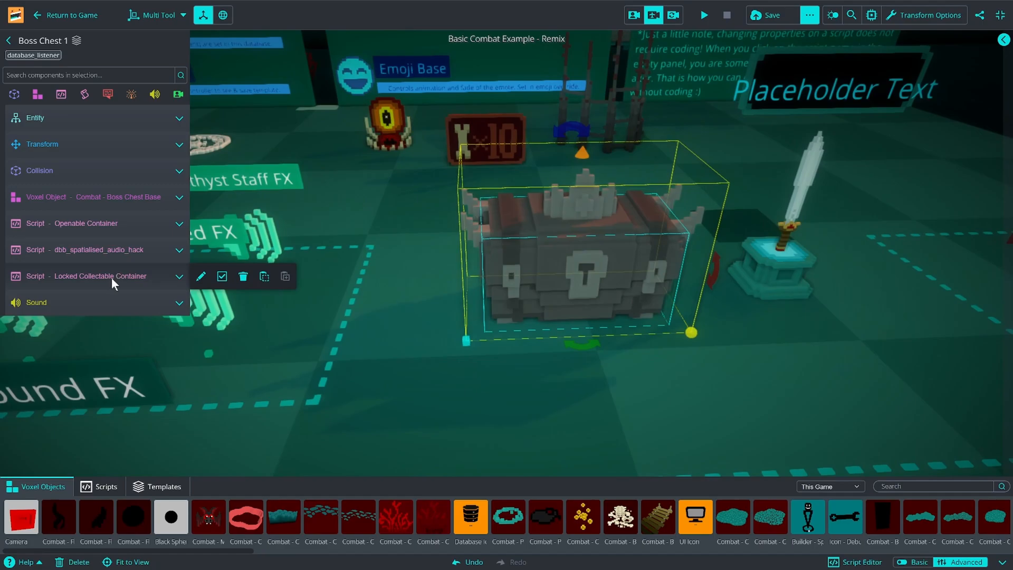
left_click(112, 277)
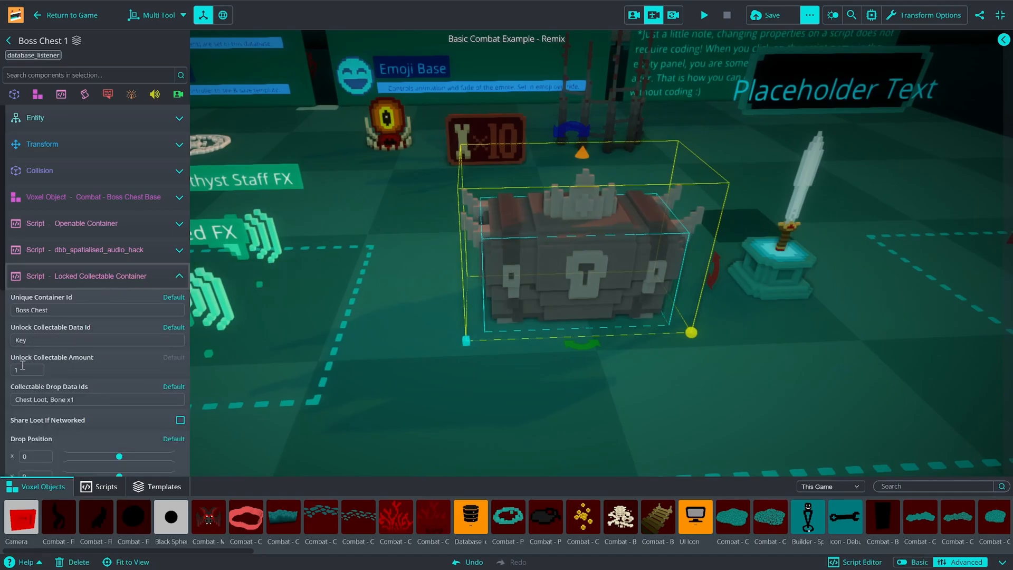
left_click(127, 276)
Step: Select the Purchasable Database on the first board to view its scripts
right_click_drag(485, 312, 478, 292)
right_click_drag(600, 278, 612, 250)
key("s")
key("w")
key("a")
key("w")
key("w")
left_click(326, 268)
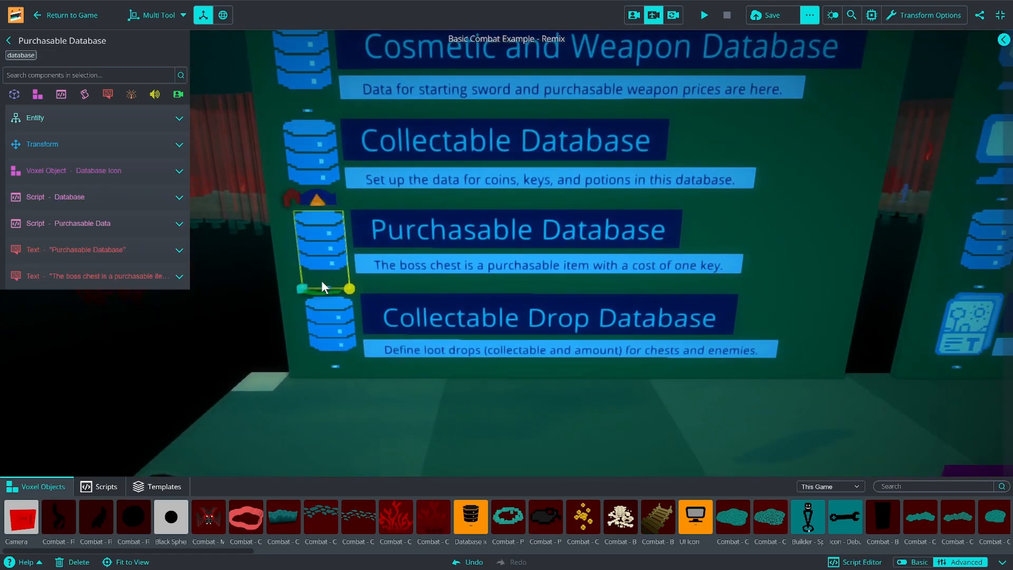
Step: Select the ruby sword on the pedestal and examine its Purchasable Object script settings
key("s")
right_click_drag(324, 270, 660, 327)
scroll(660, 327, "up", 10)
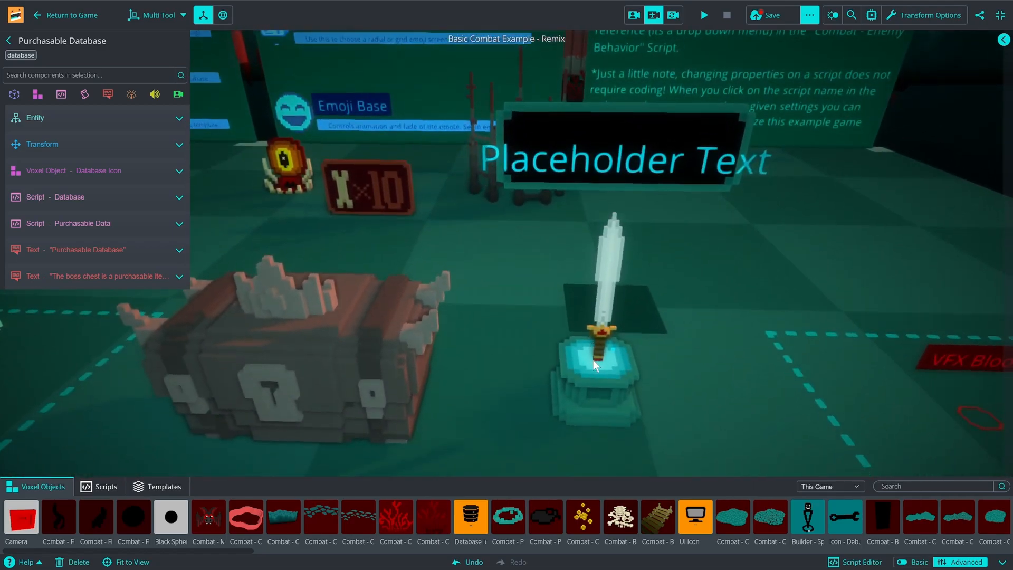
left_click(607, 319)
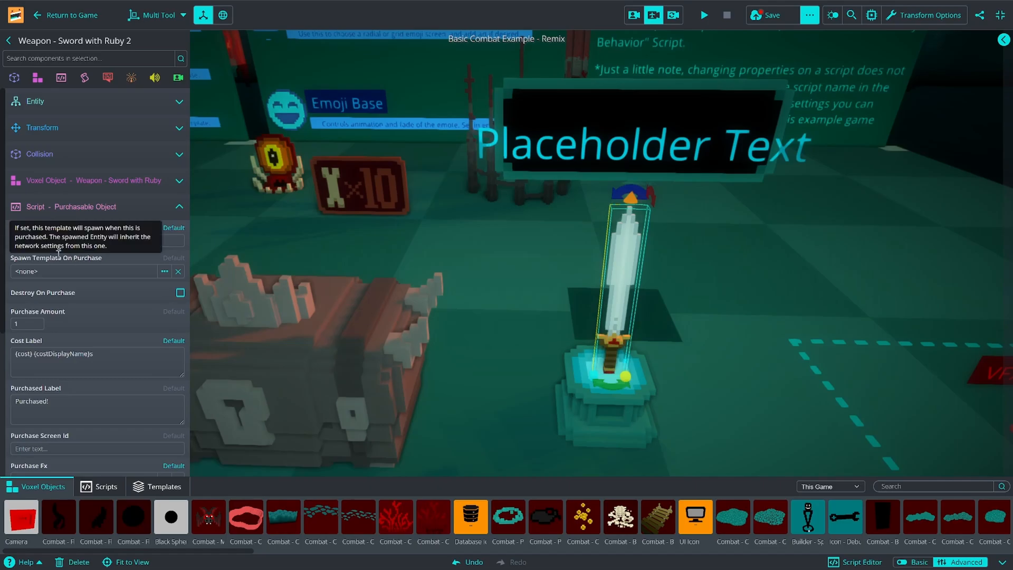
right_click_drag(418, 363, 447, 287)
scroll(427, 279, "up", 2)
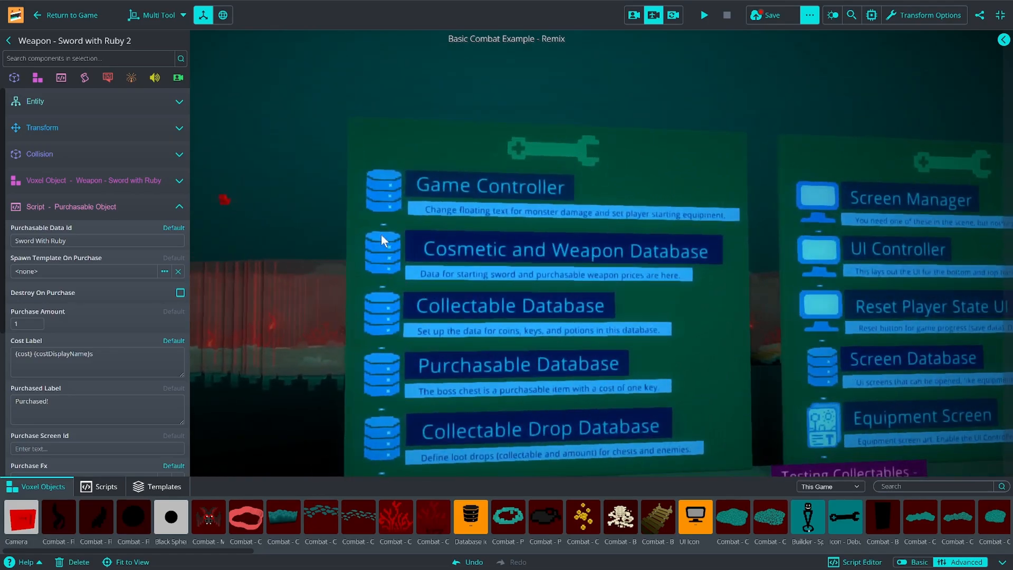
Step: Compare the scripts held by the Cosmetic and Weapon Database and the Collectable Database
left_click(381, 234)
scroll(454, 377, "up", 3)
right_click_drag(472, 385, 419, 397)
key("d")
key("s")
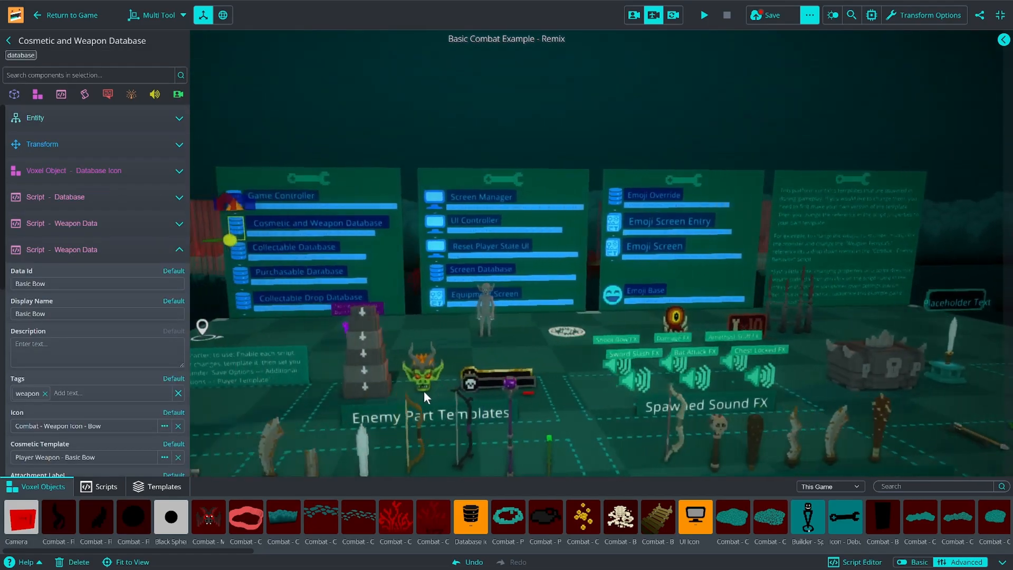
key("a")
key("w")
left_click(320, 233)
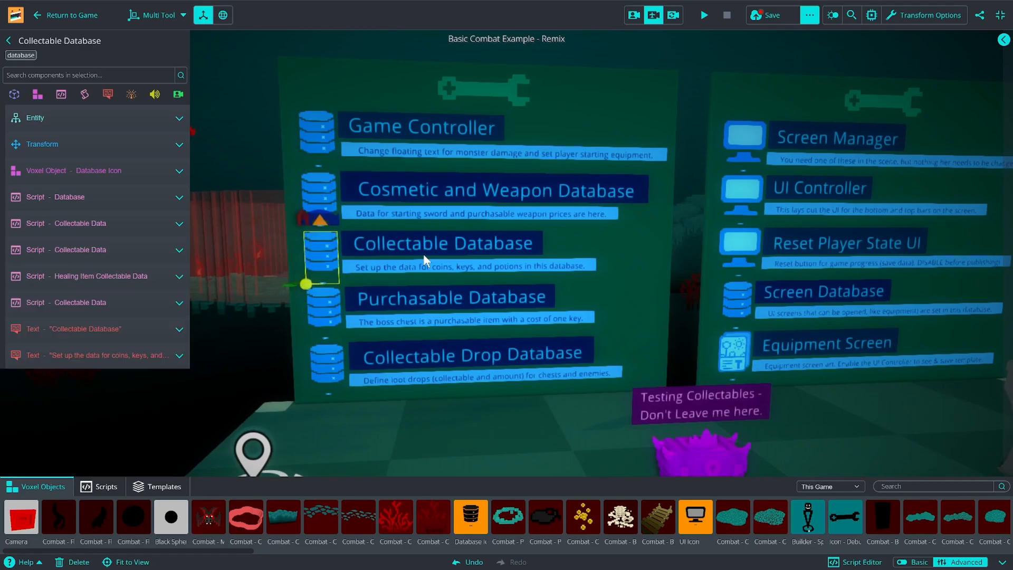
left_click(325, 208)
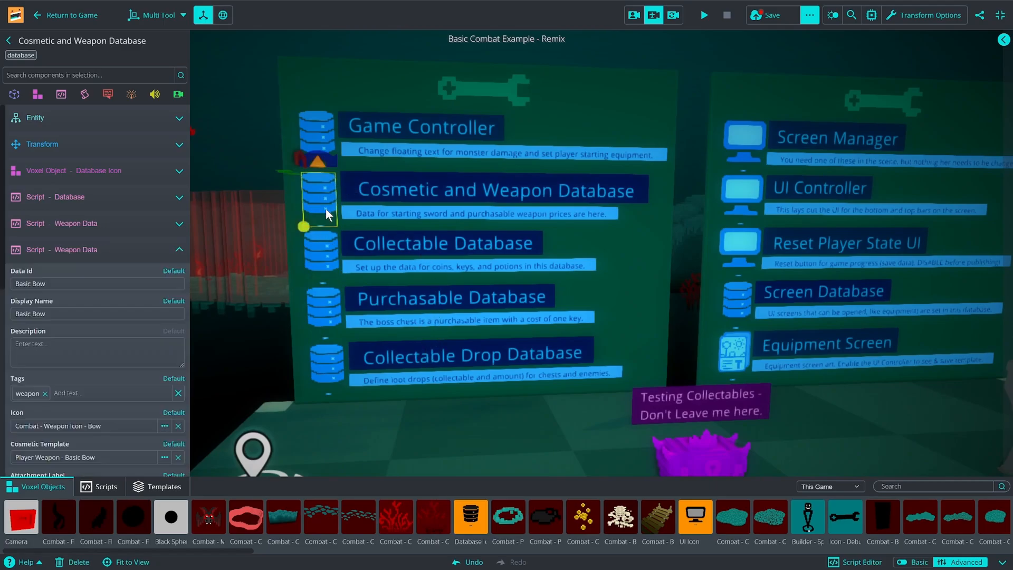
left_click(329, 236)
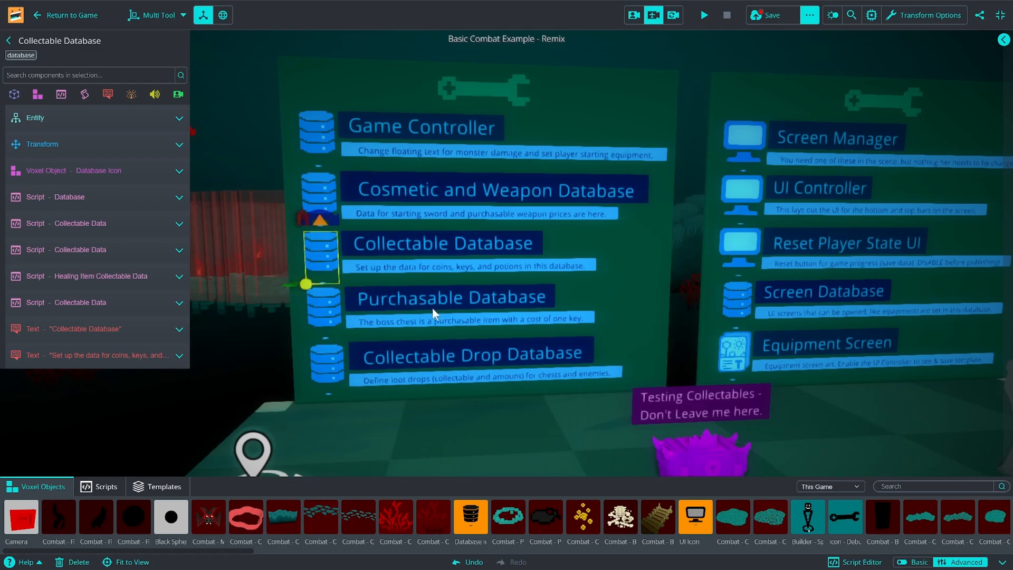
Step: In the Purchasable Database's Purchasable Data script, set both the Data Id and the Display Name to Bone Spike Door
left_click(327, 308)
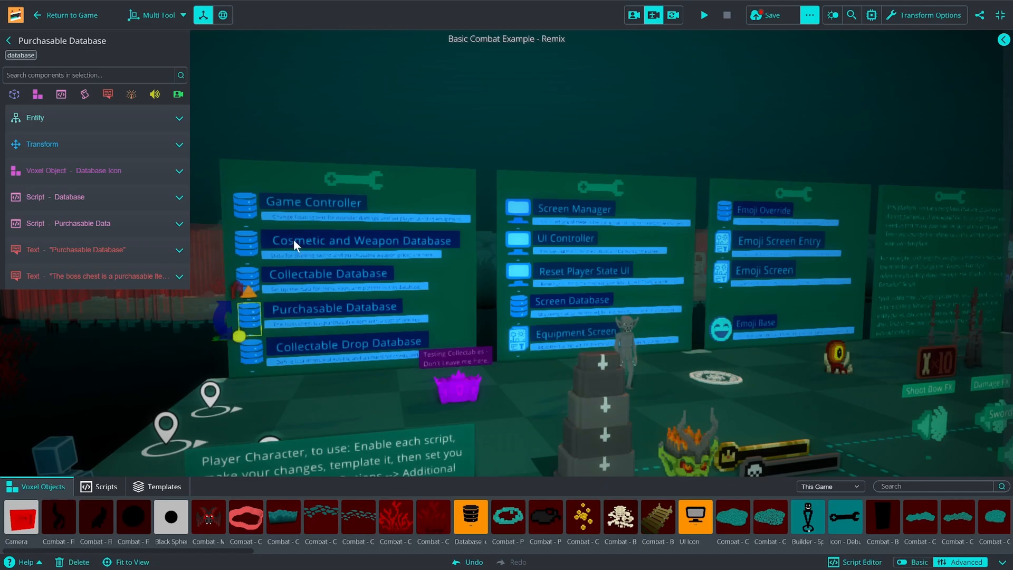
right_click_drag(323, 275, 305, 271)
key("w")
scroll(302, 273, "up", 5)
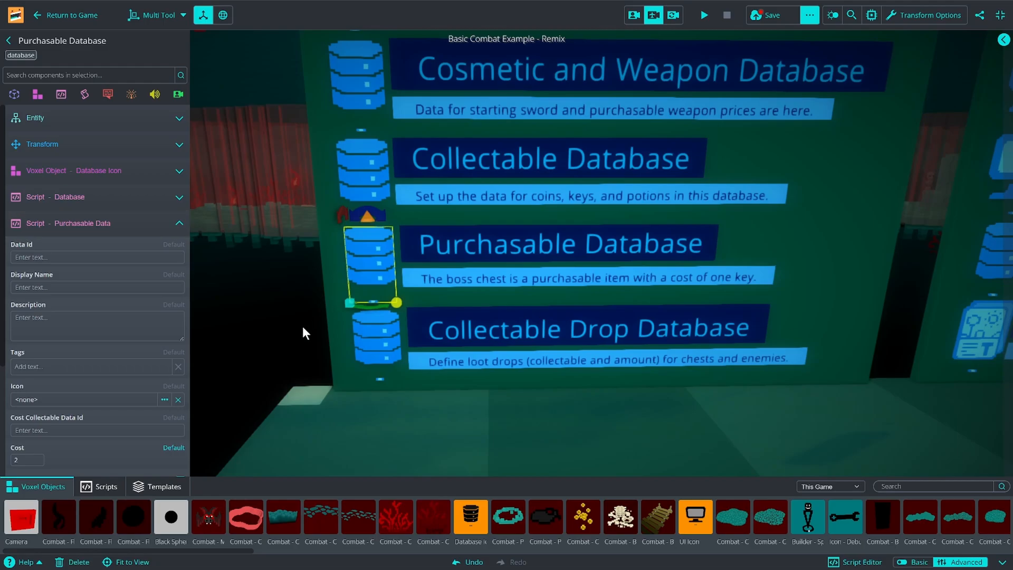
left_click(27, 257)
type("Bone Spike Door")
left_click(62, 288)
type("Bone Spike Door")
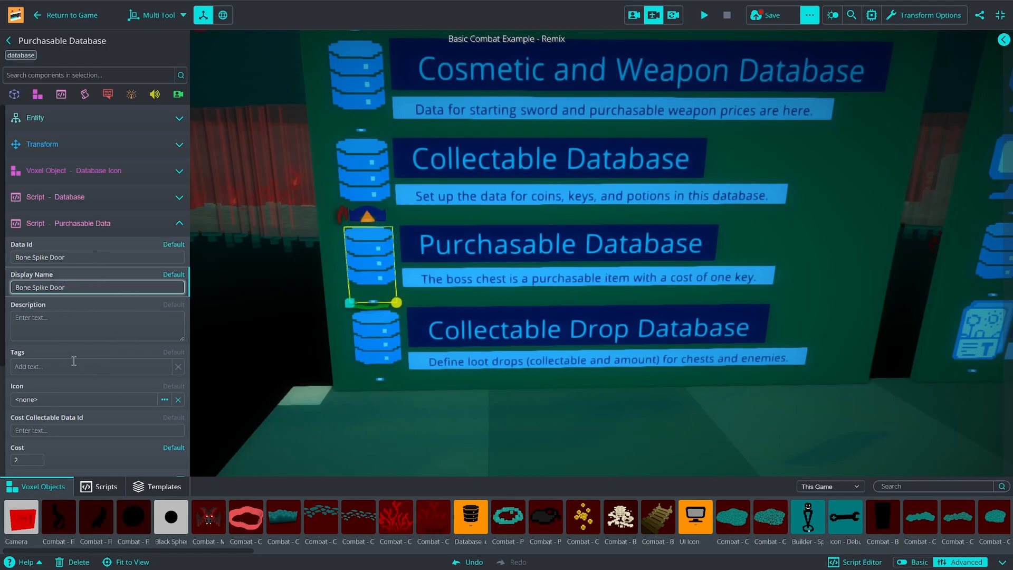
Step: Define the Bone Spike Door's price with Cost Collectable Data Id Bone, Cost 10 and Max Ownable 1
scroll(74, 364, "down", 2)
scroll(53, 397, "down", 2)
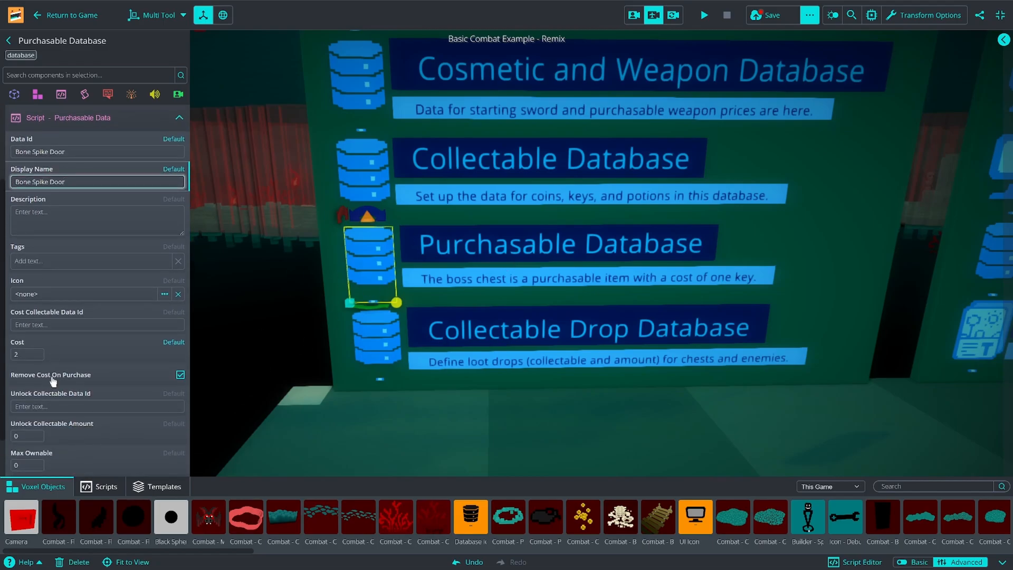
left_click(53, 324)
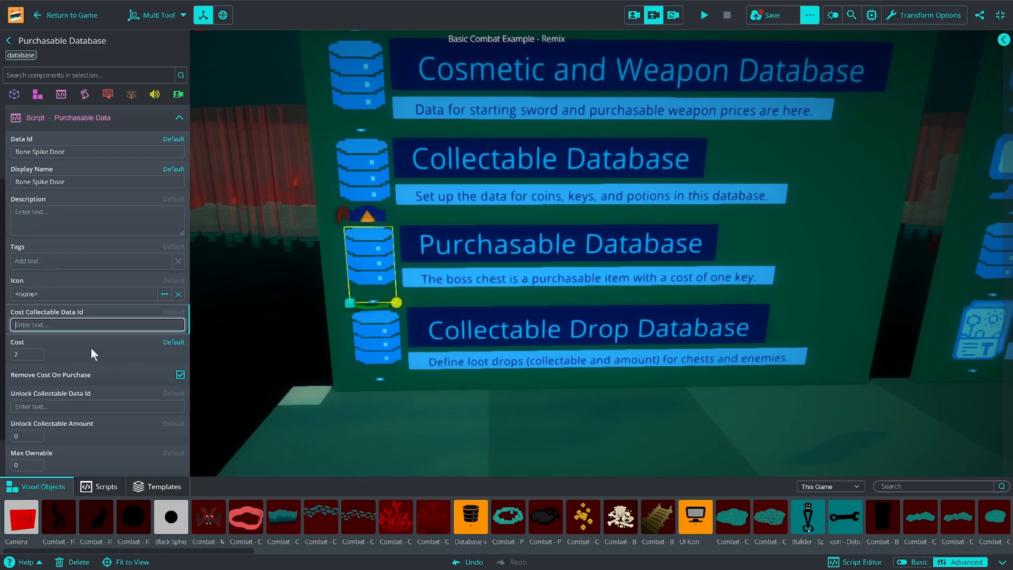
type("Bone")
key("Tab")
type("10")
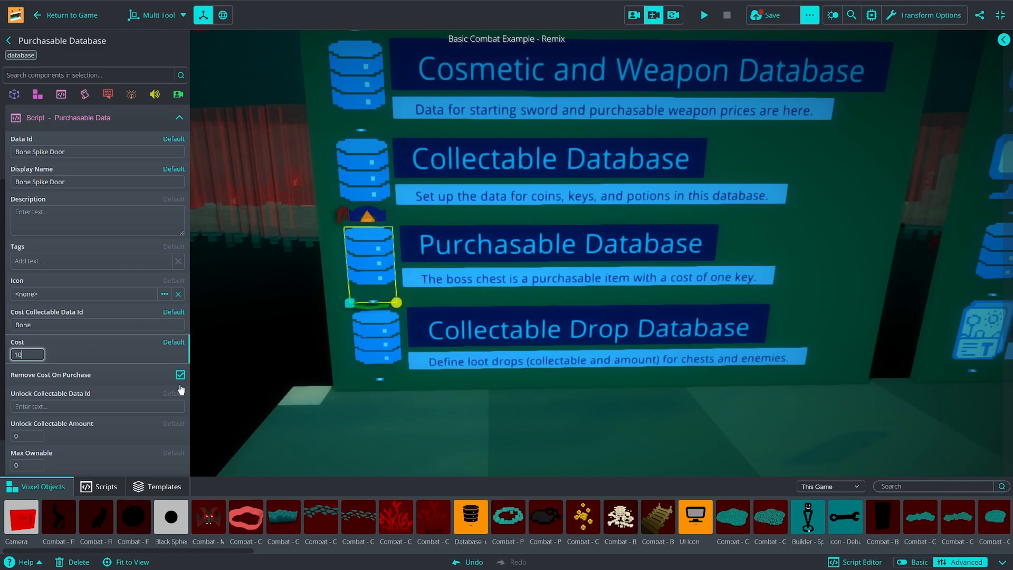
scroll(112, 417, "down", 2)
left_click(27, 414)
type("1")
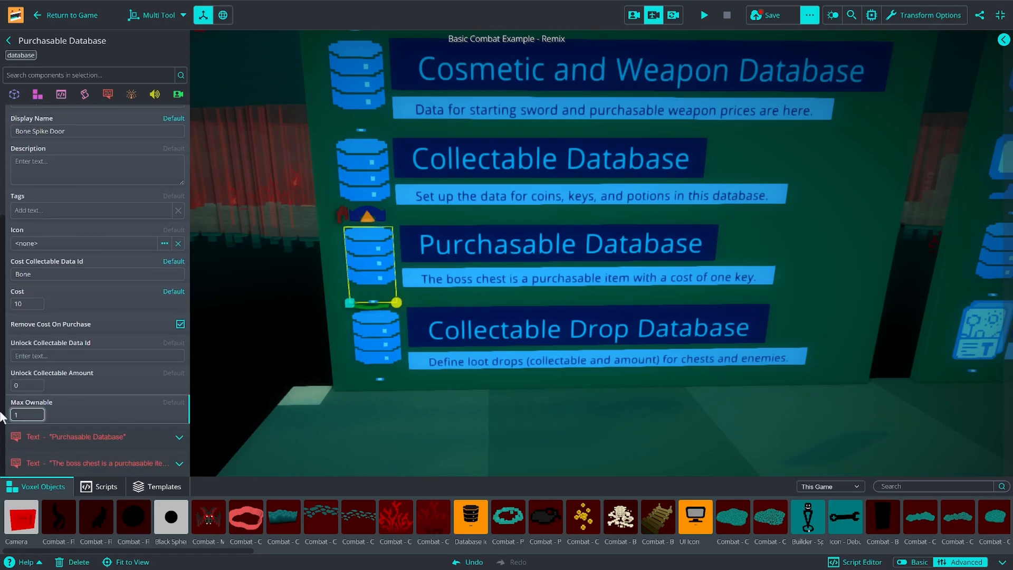
Step: Duplicate the Bone Spike Door Purchasable Data script within the Purchasable Database and open the copy's settings
scroll(94, 337, "up", 6)
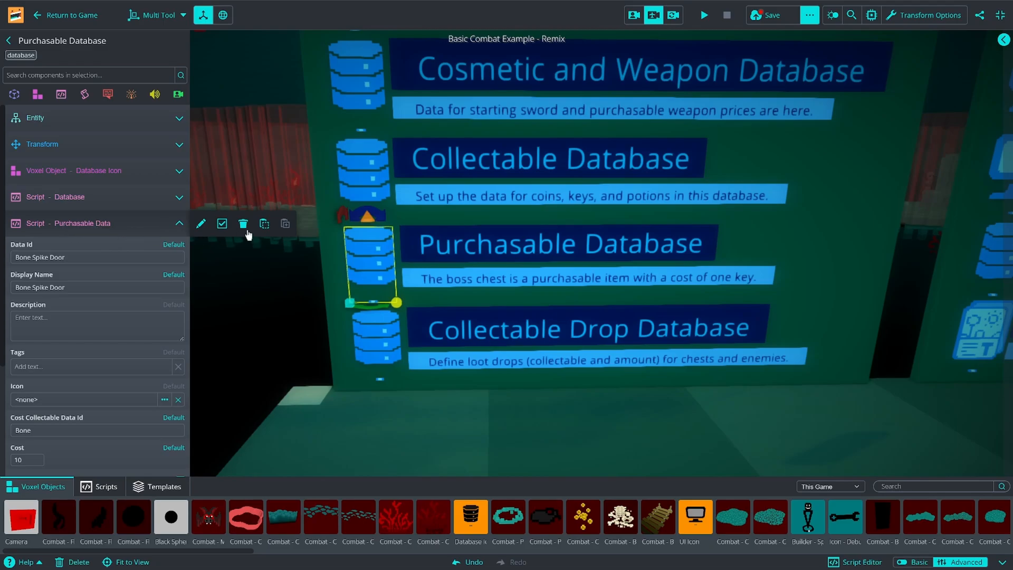
left_click(118, 221)
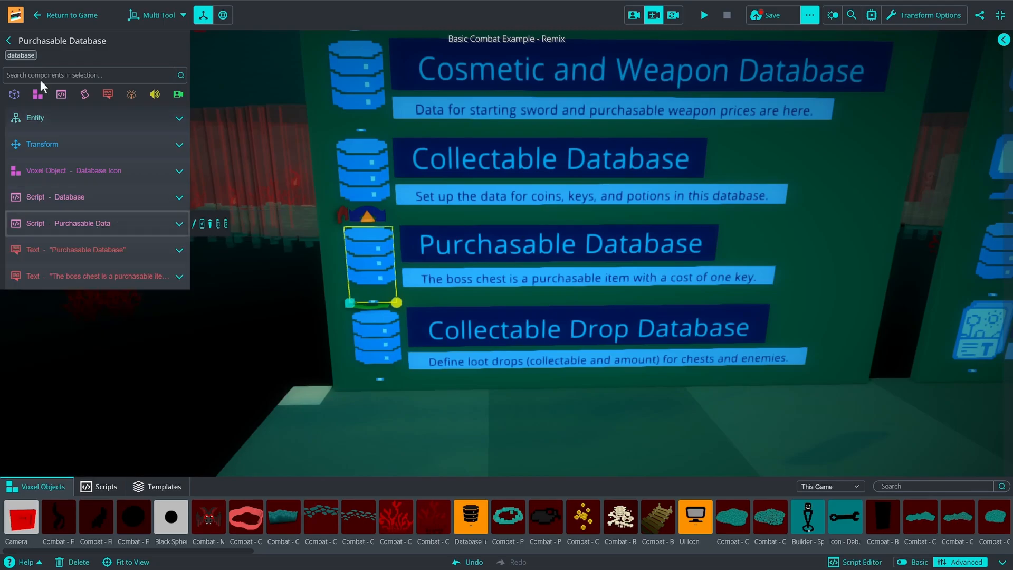
left_click(61, 94)
left_click(79, 138)
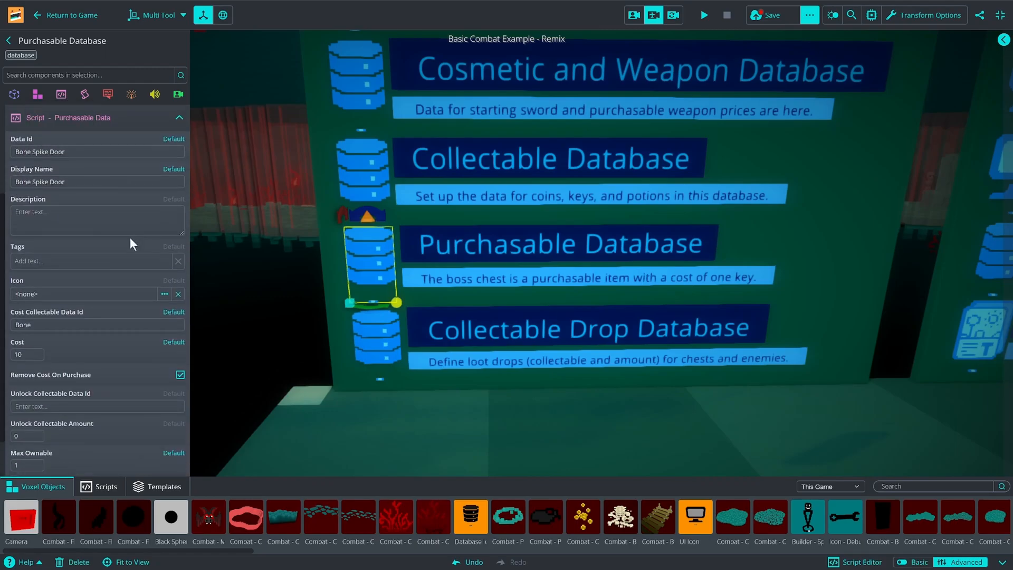
Step: Set the copied script's Data Id and Display Name to Bone Cyclops Summon, and reset its Max Ownable to the default
left_click_drag(81, 151, 5, 153)
type("Bone Cyclops Summon")
left_click_drag(98, 182, 2, 180)
type("Bone Cyclops Summon")
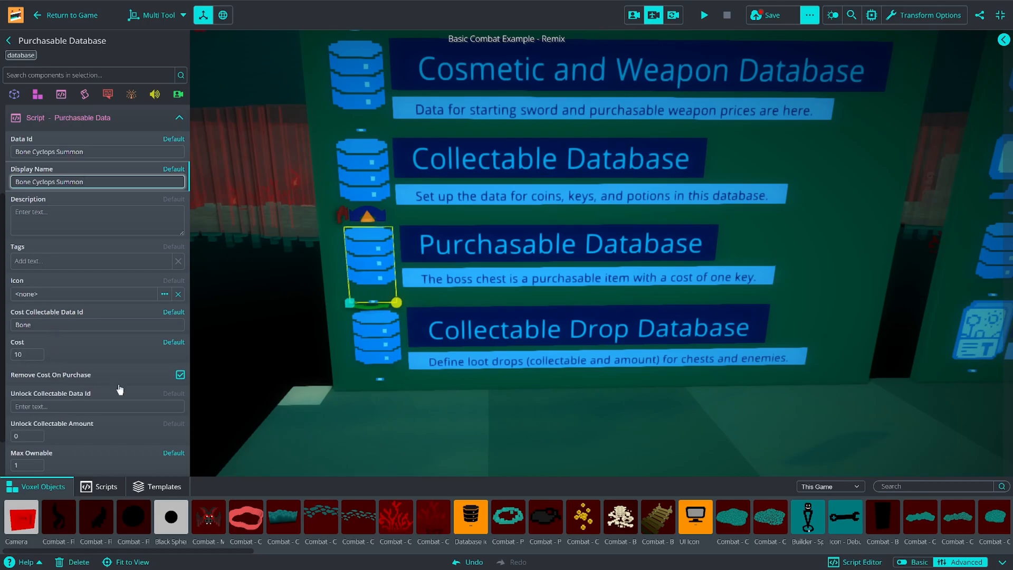
scroll(120, 390, "down", 2)
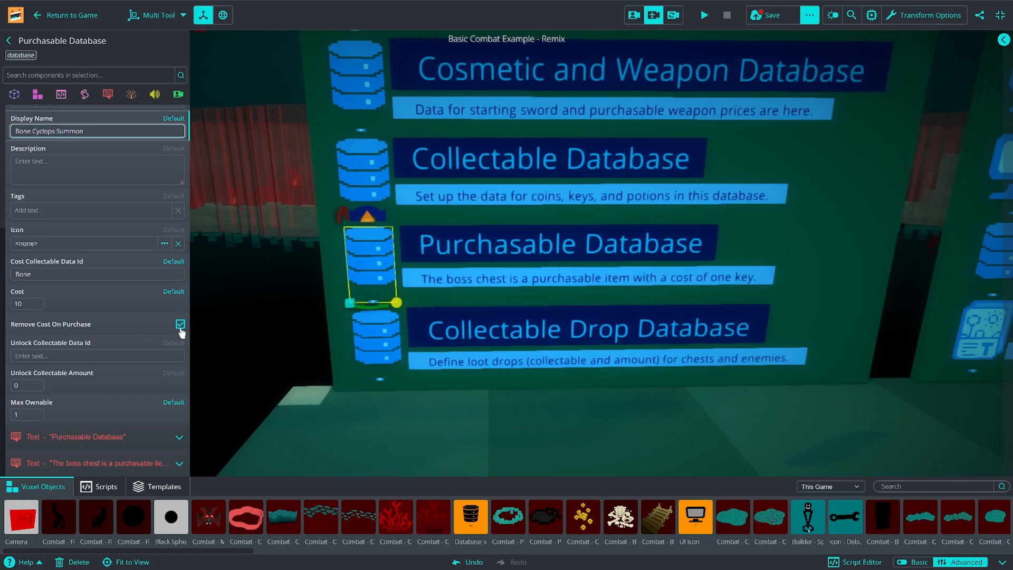
left_click(26, 415)
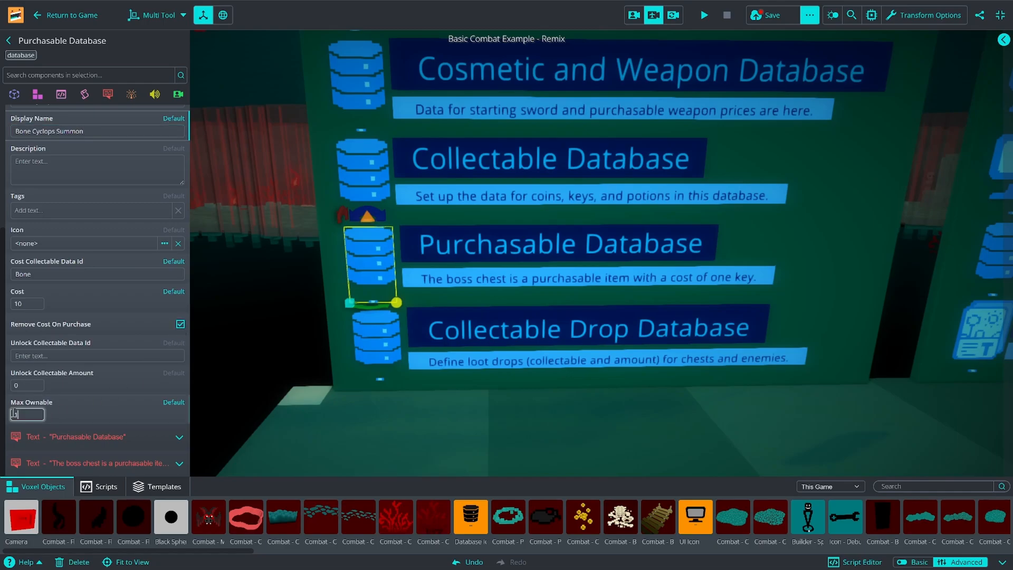
left_click(164, 403)
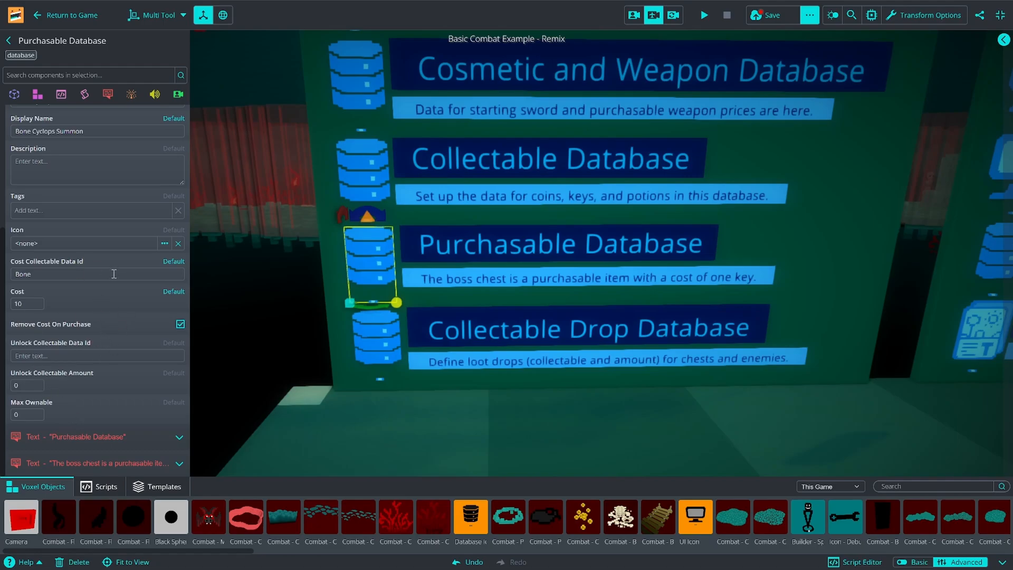
scroll(109, 343, "up", 3)
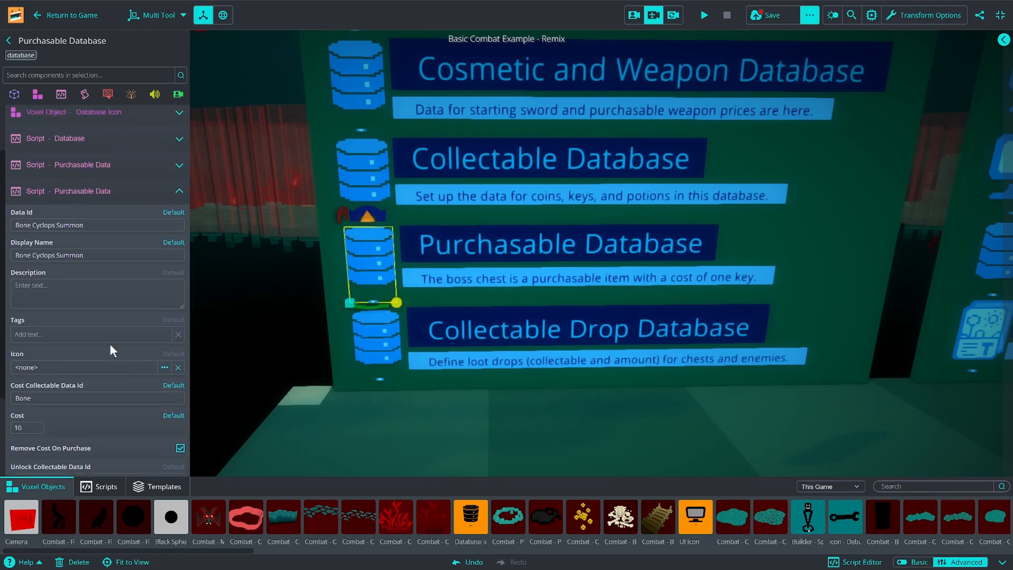
left_click(96, 245)
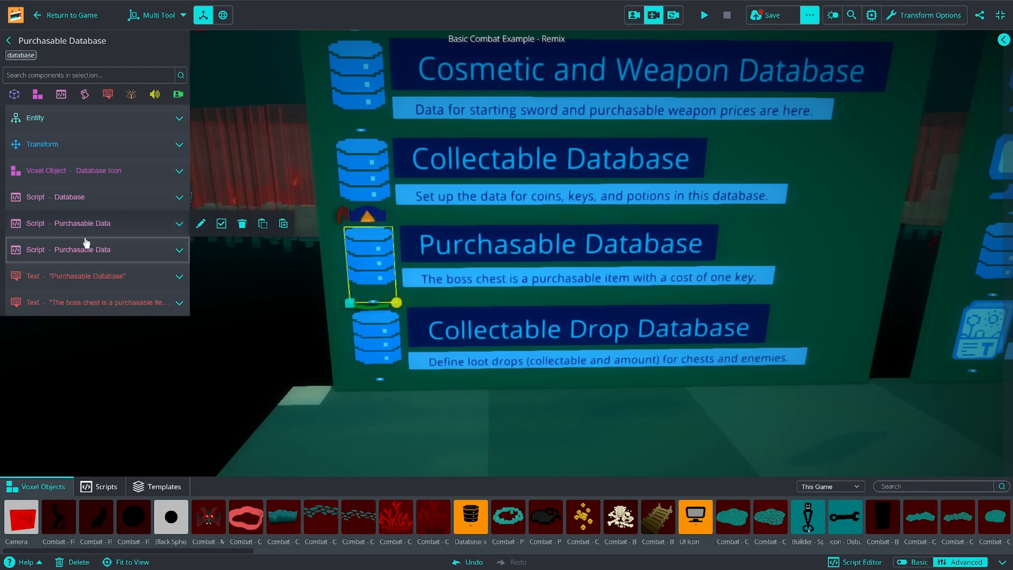
Step: Select the cyclops enemy and save it as a new template named NPC Enemy - Cyclops
right_click_drag(350, 356, 382, 365)
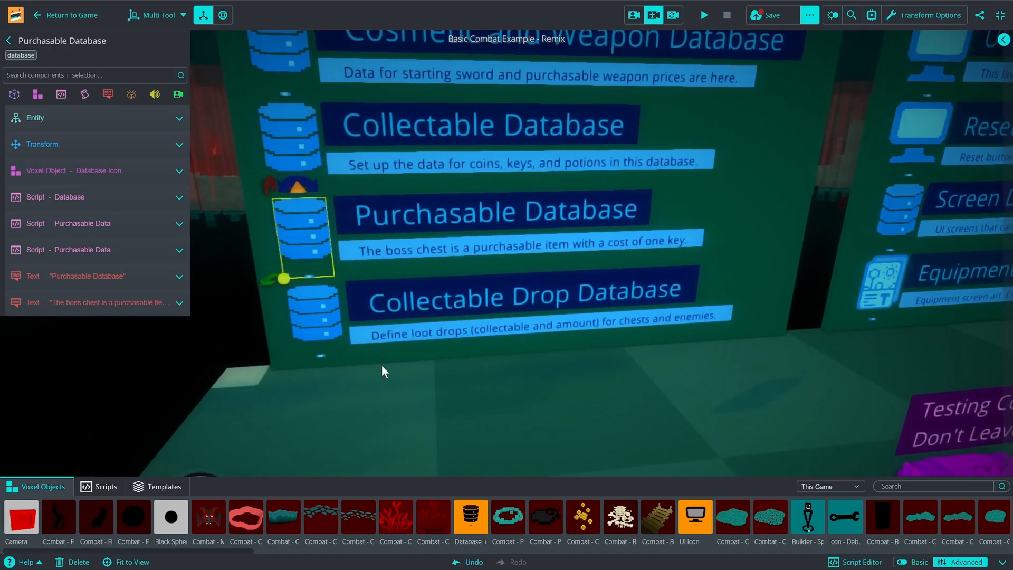
key("d")
key("s")
key("w")
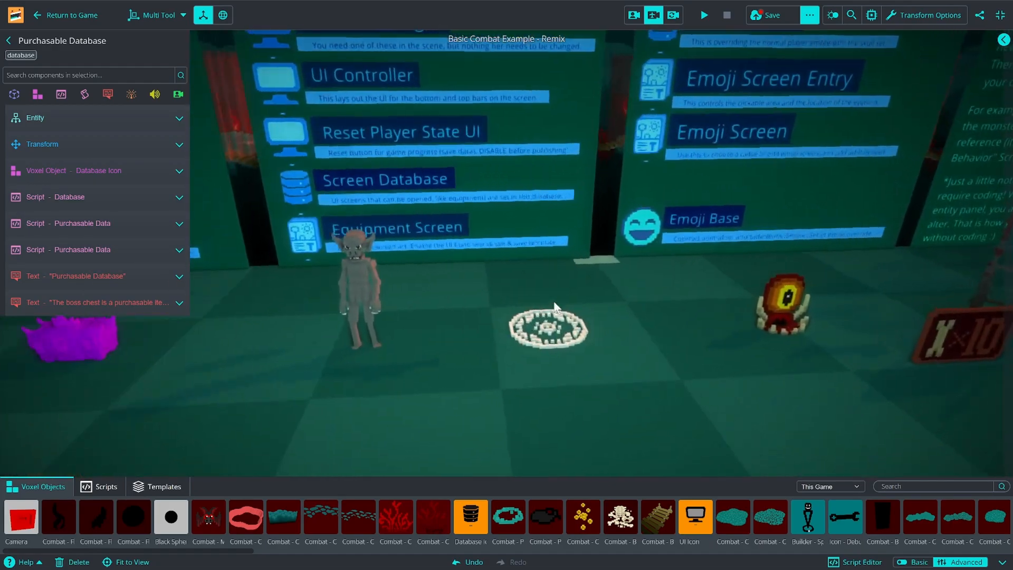
key("d")
right_click_drag(549, 321, 480, 285)
left_click(415, 248)
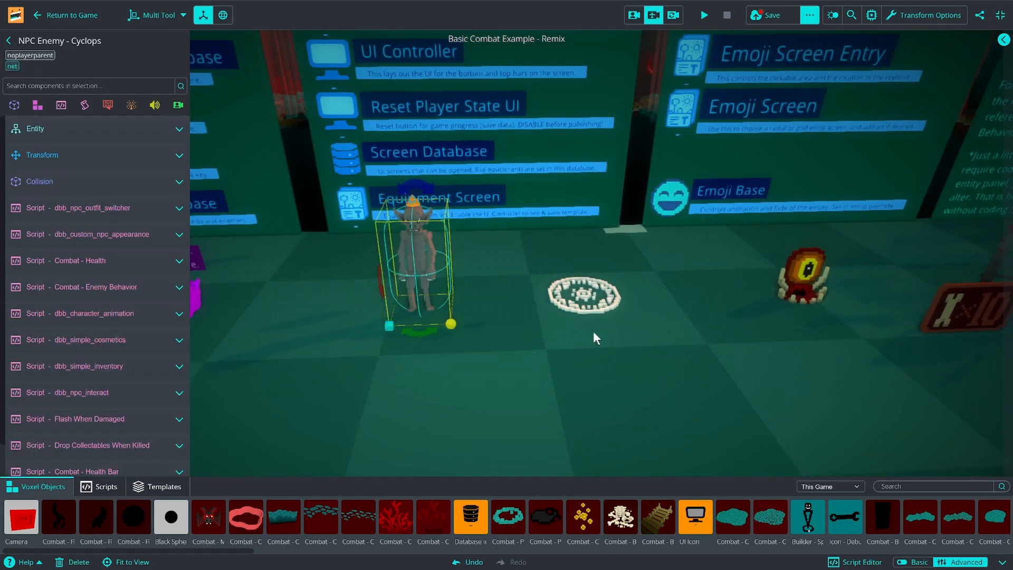
left_click(110, 131)
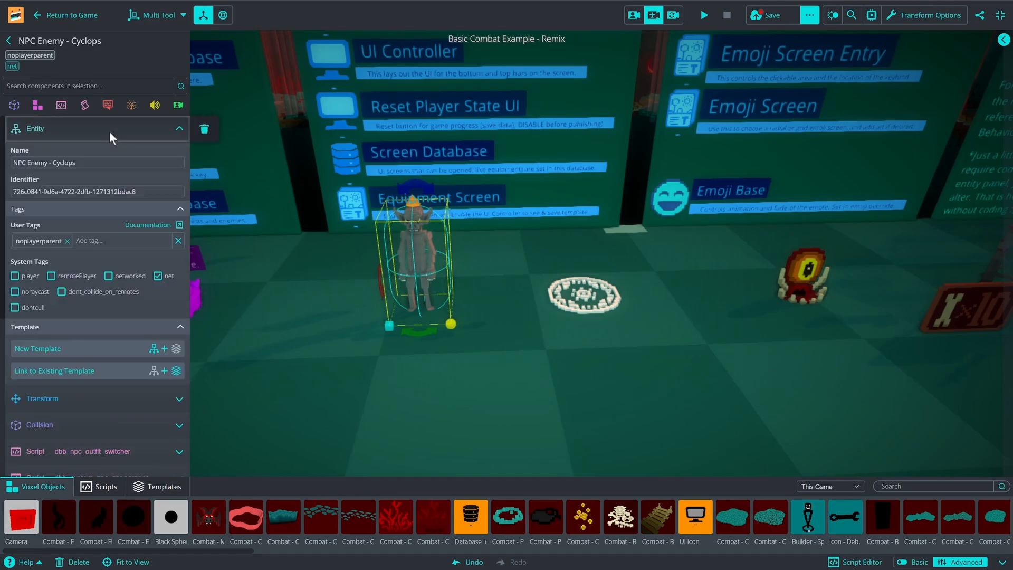
left_click(113, 162)
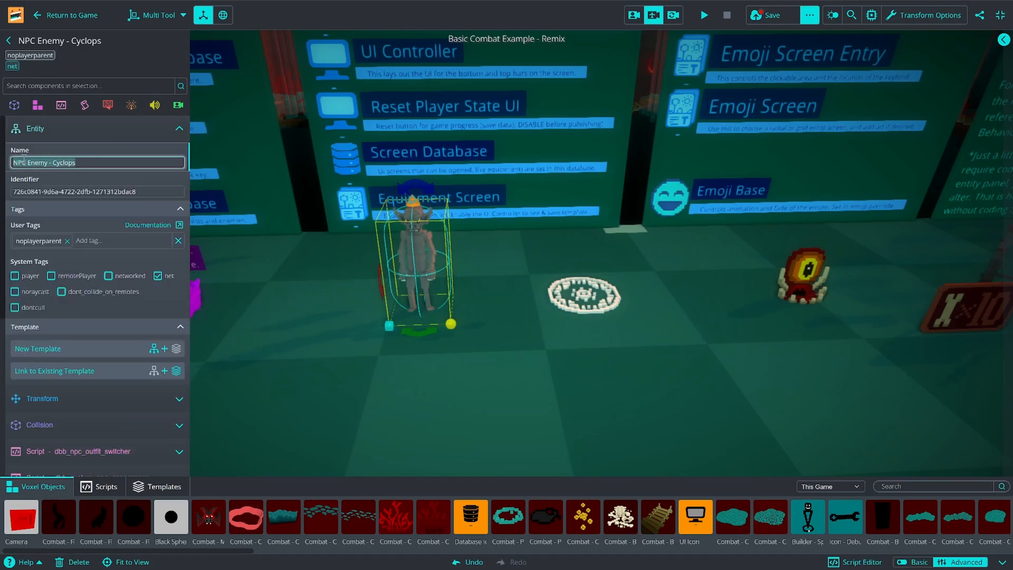
left_click(62, 349)
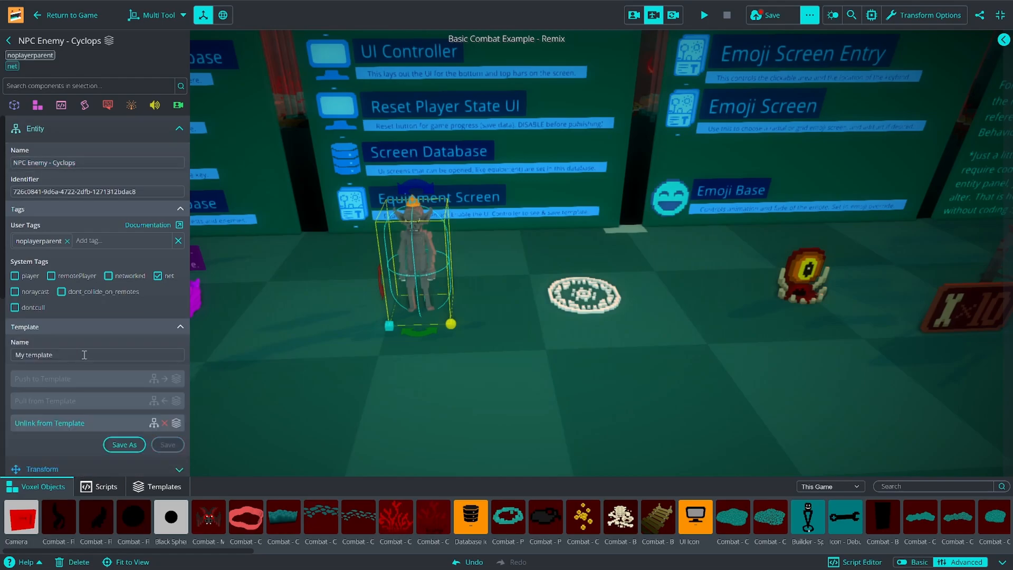
left_click(180, 447)
Step: List your own templates and try placing the NPC Enemy - Cyclops template on the floor in front of the original
left_click(156, 486)
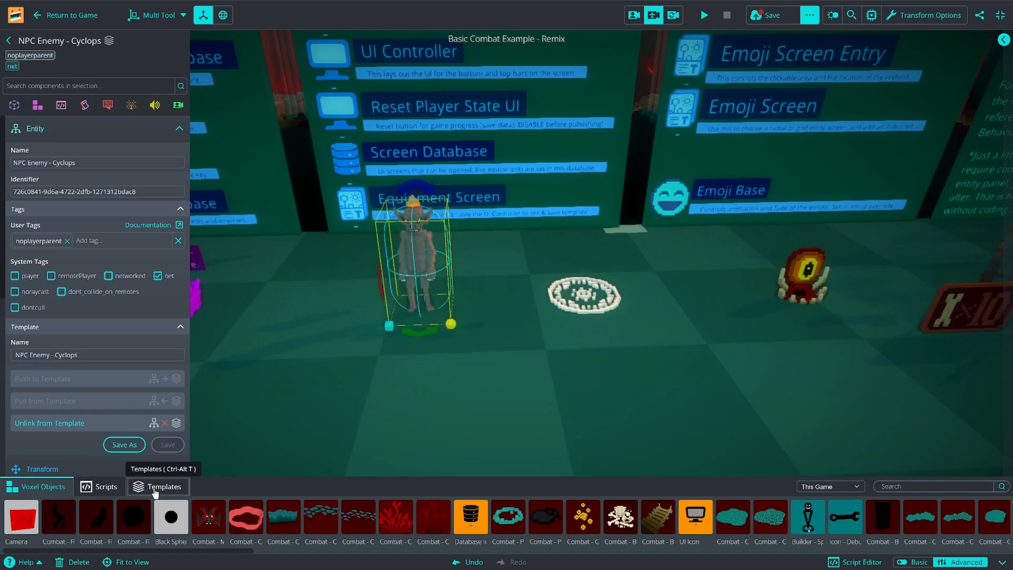
left_click(818, 487)
left_click(808, 496)
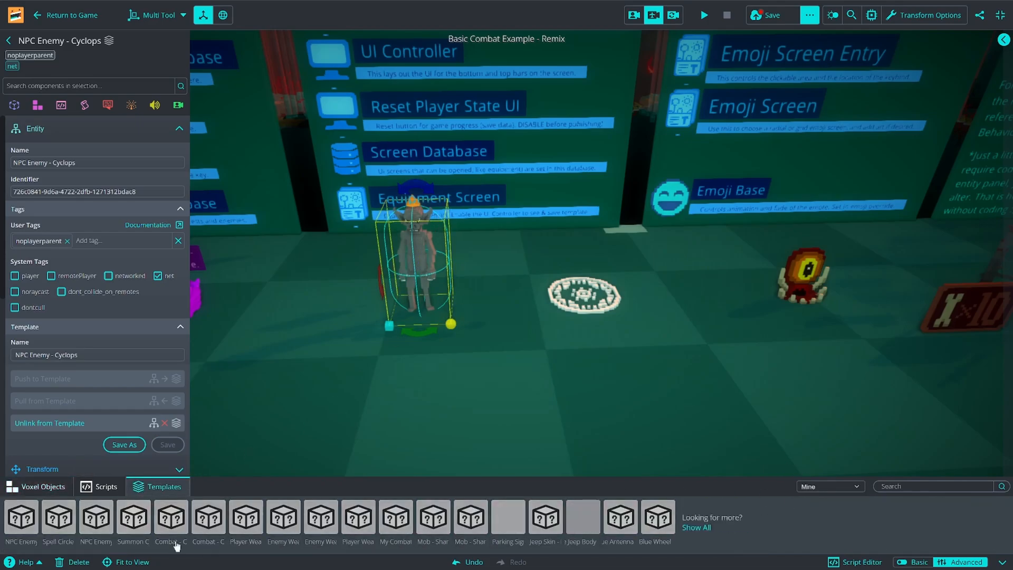
left_click_drag(21, 517, 373, 400)
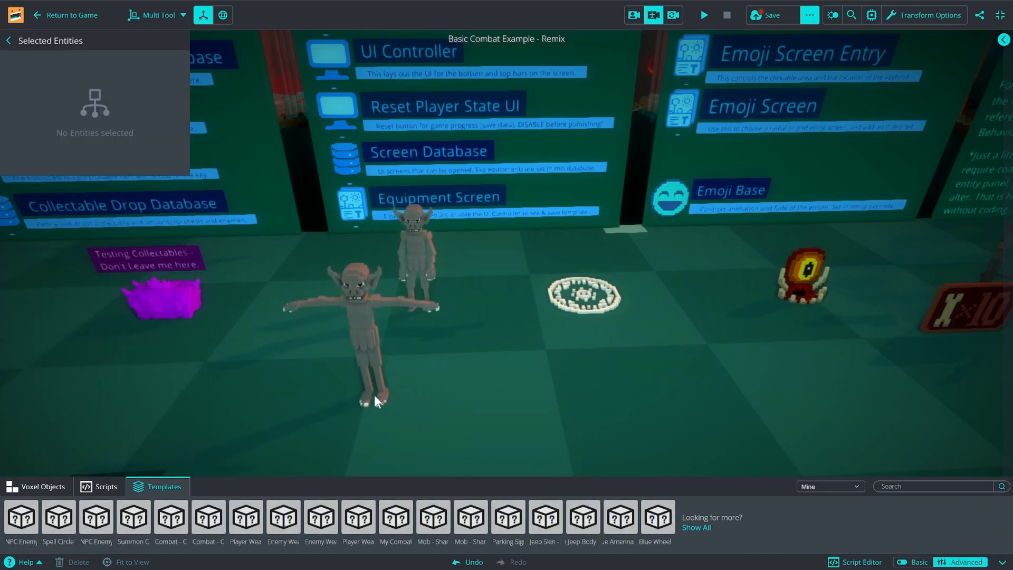
left_click(318, 373)
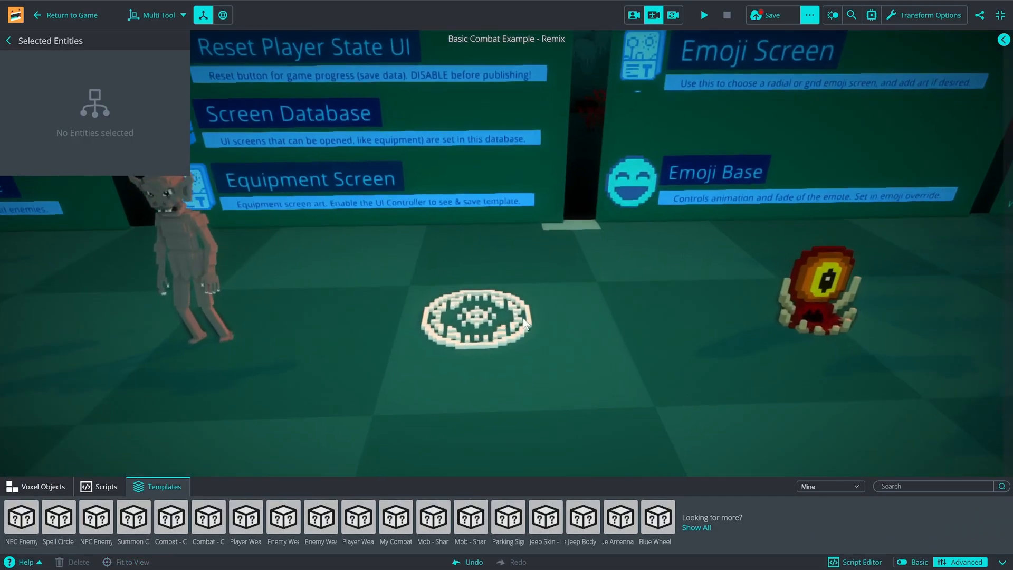
Step: Select the white spell circle on the floor, remove its Collision component and set its local scale to 3
left_click(501, 330)
scroll(455, 369, "down", 3)
scroll(453, 372, "down", 3)
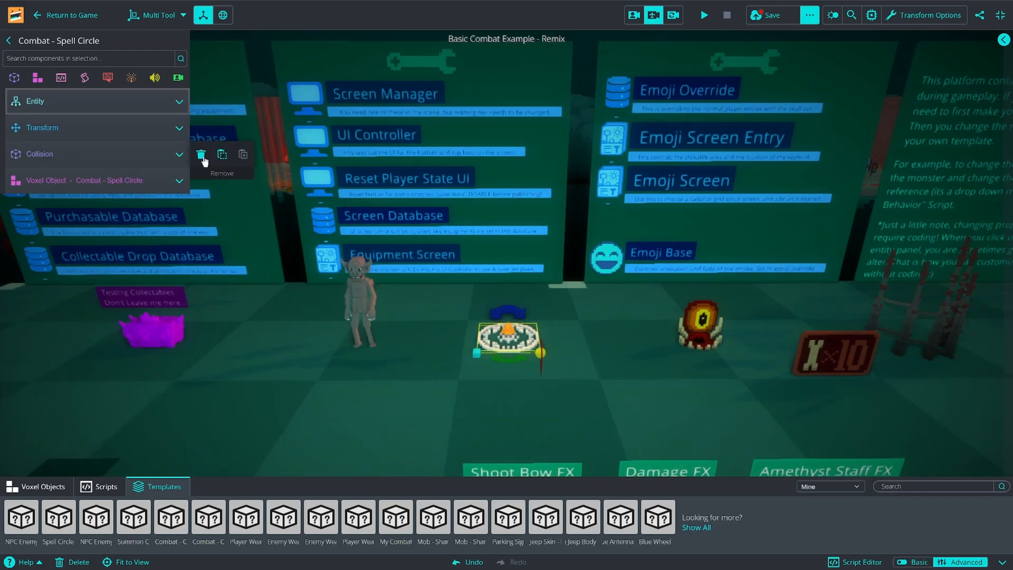
left_click(96, 130)
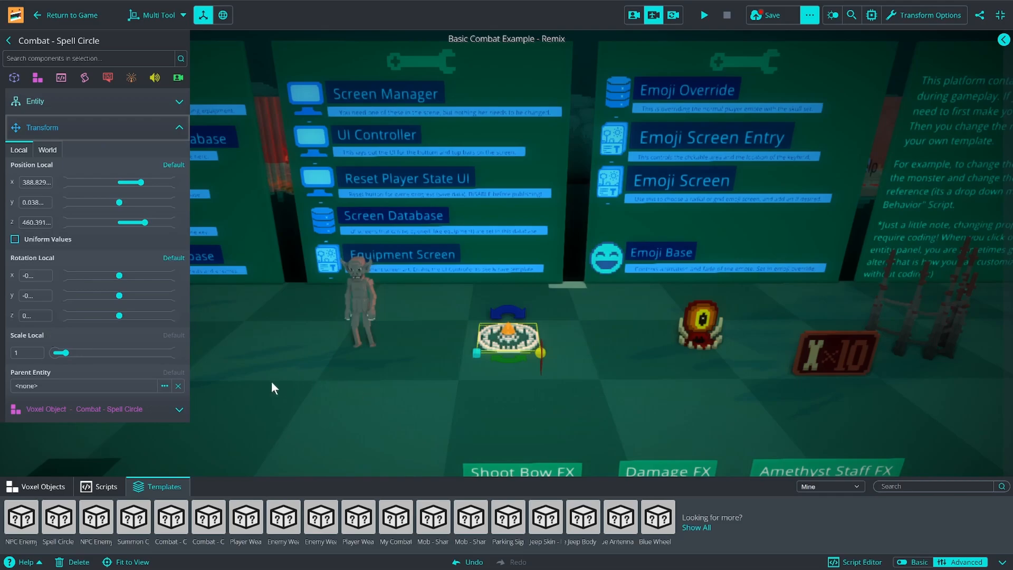
left_click(13, 353)
type("3")
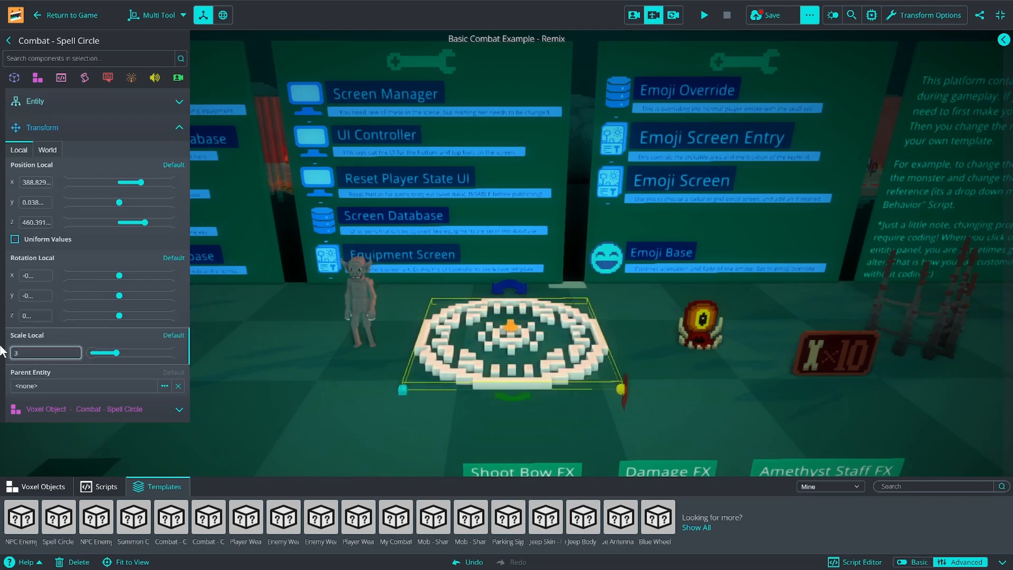
Step: Set the spell circle voxel object's Color to black #000000 and its Emissive to dark red #840000
left_click(110, 408)
scroll(107, 292, "down", 2)
scroll(106, 292, "down", 1)
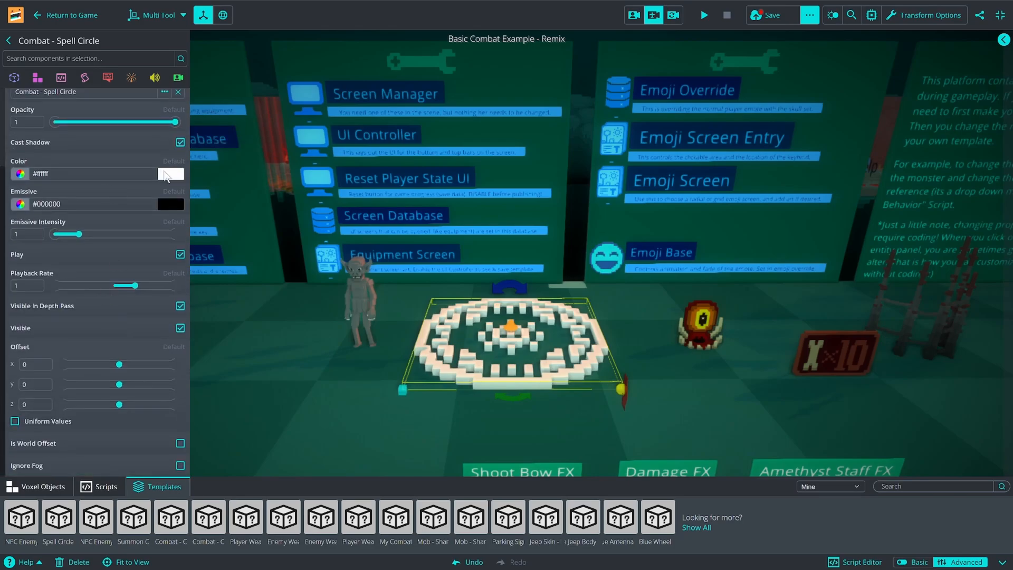
left_click(168, 174)
left_click(53, 266)
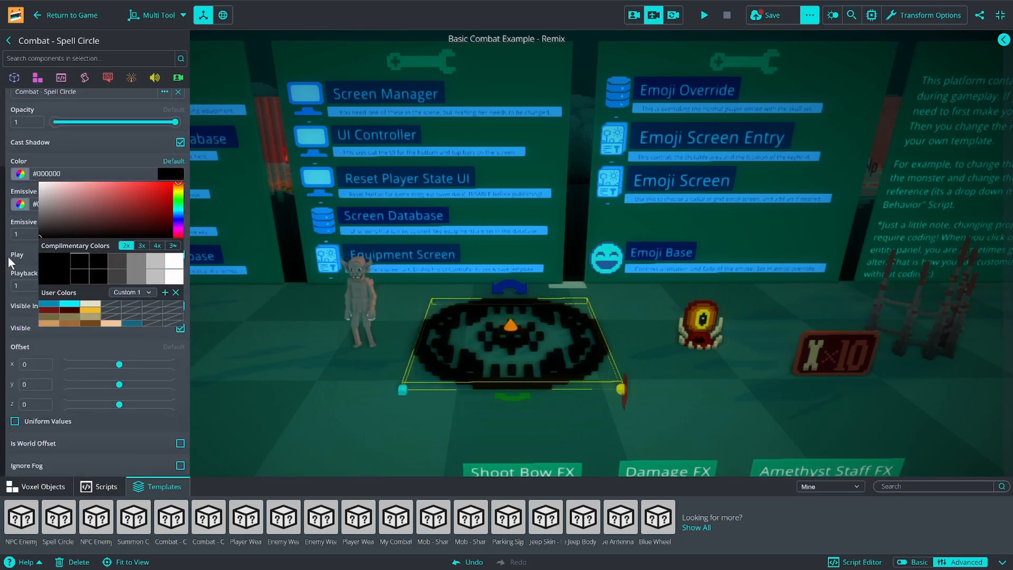
left_click(164, 207)
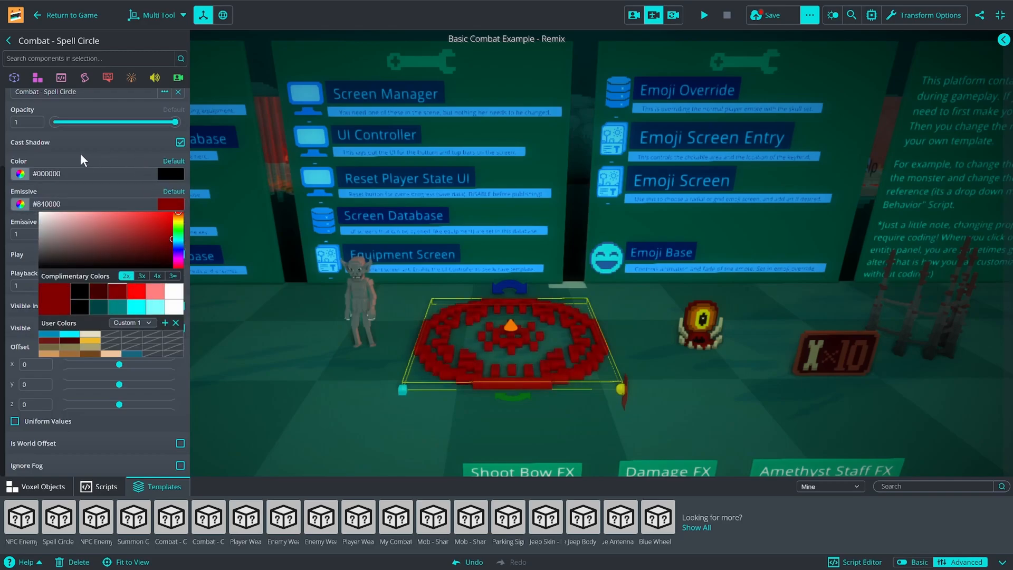
Step: Set the spell circle's Opacity to 0.5 and Emissive to #bf0000, and disable Visible In Depth Pass
left_click(15, 123)
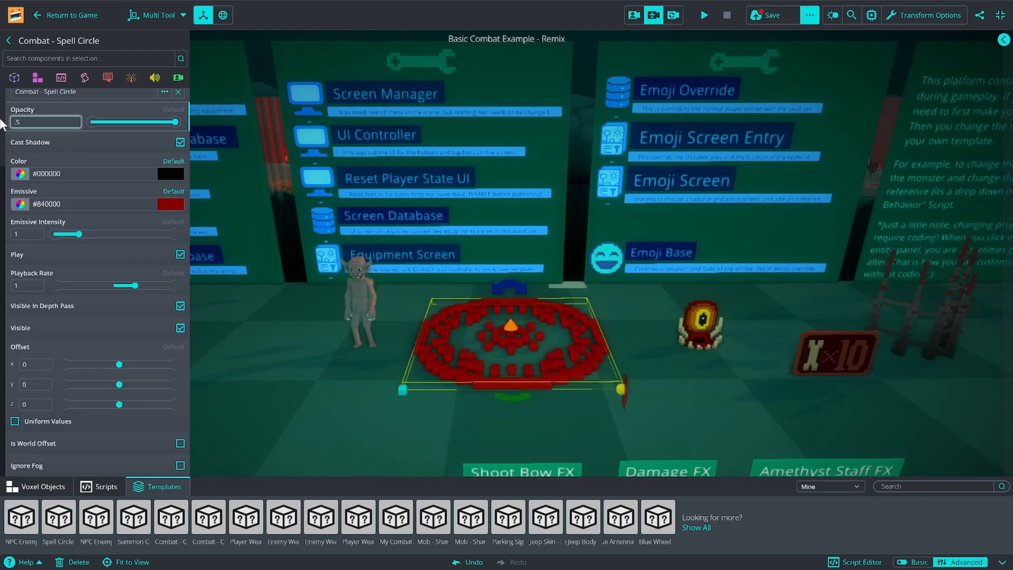
key("Return")
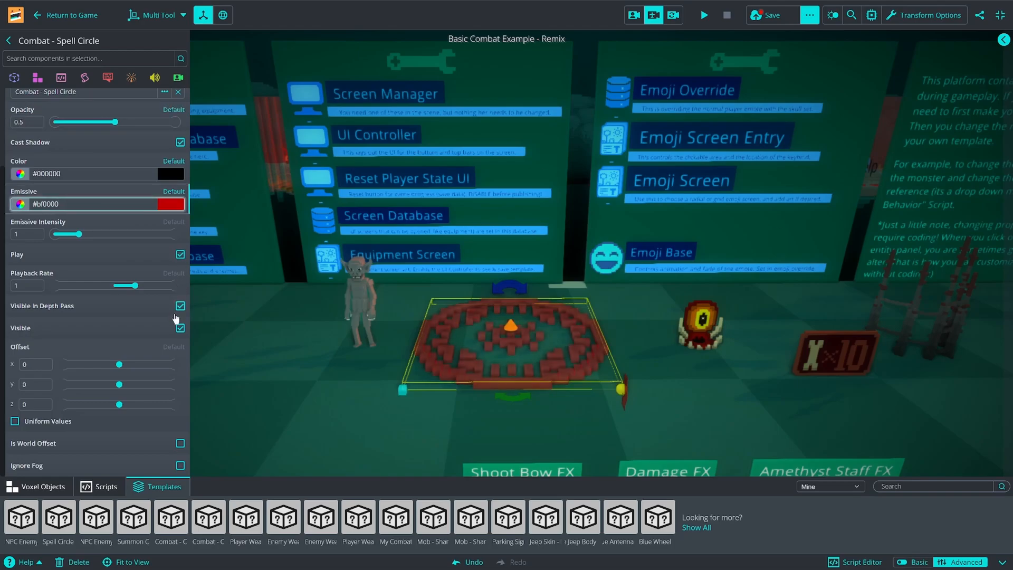
left_click(180, 309)
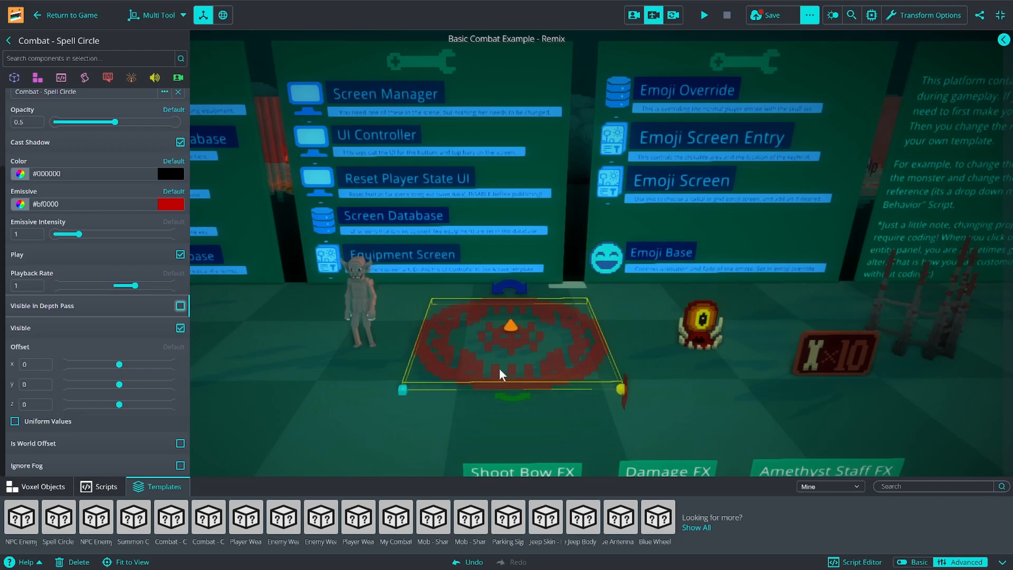
Step: Disable Cast Shadow on the spell circle's voxel object
mouse_move(486, 324)
right_mouse_down()
mouse_move(504, 350)
mouse_move(486, 340)
right_mouse_up()
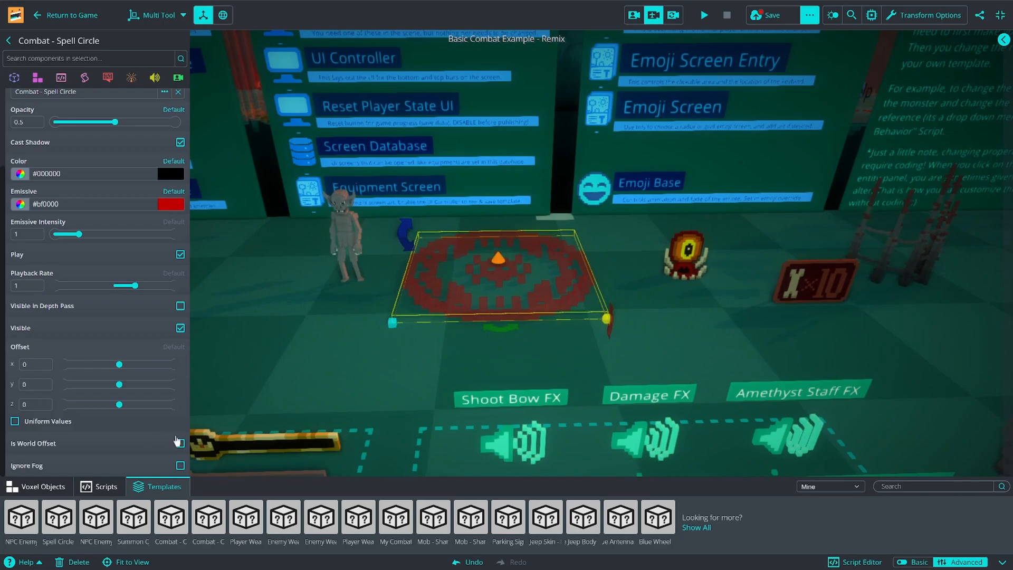
left_click(1002, 562)
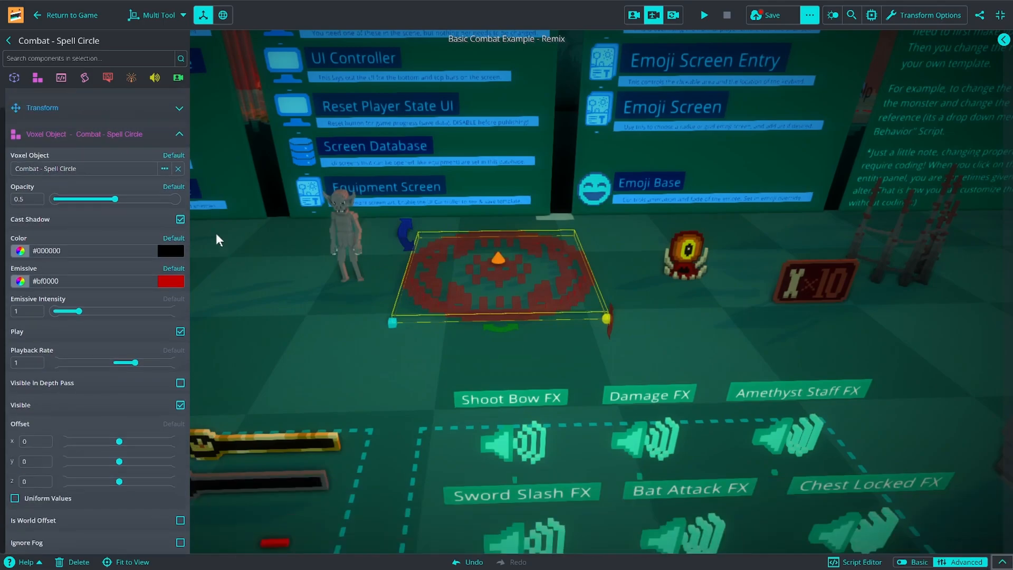
left_click(180, 219)
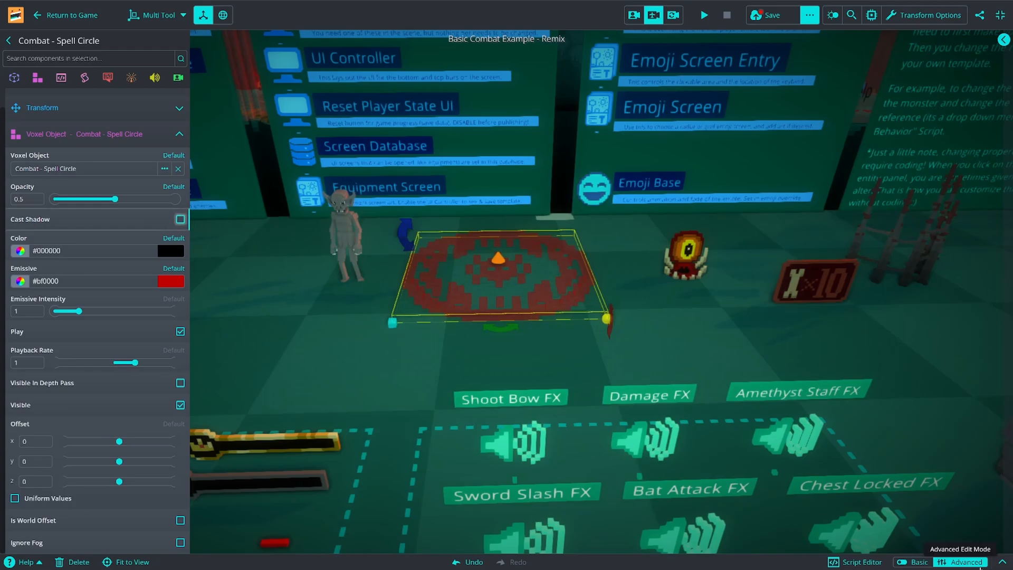
left_click(1002, 562)
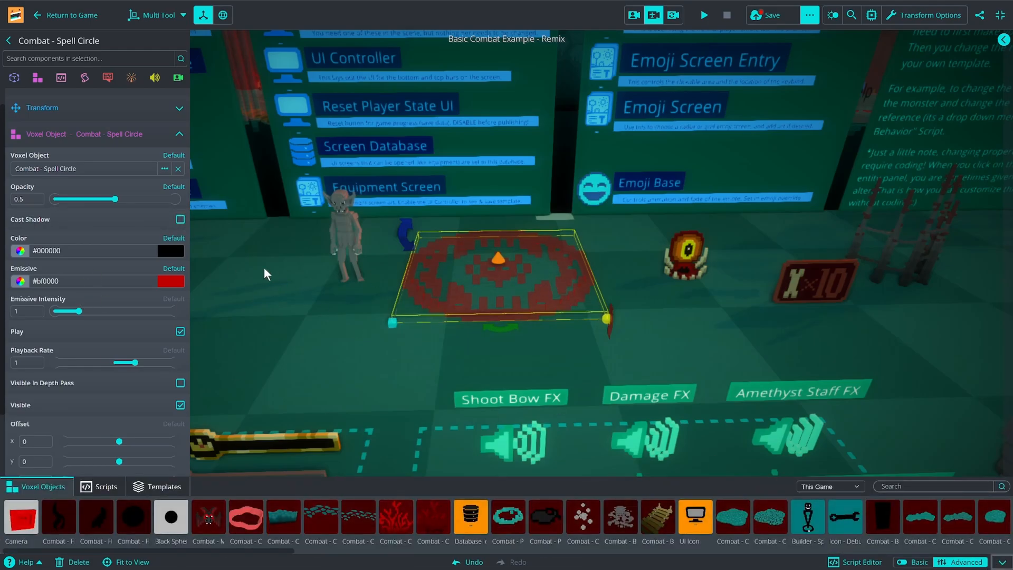
Step: Set the spell circle voxel object's Y offset to -0.9 and check how it lies on the floor
scroll(107, 289, "down", 3)
left_click(24, 384)
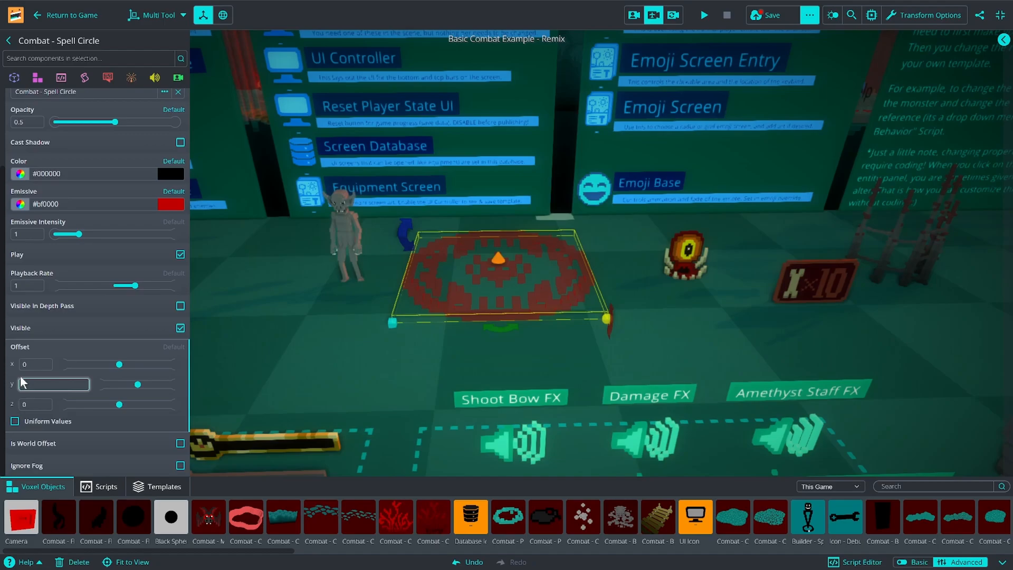
type("-0.9")
mouse_move(549, 261)
right_mouse_down()
mouse_move(557, 271)
mouse_move(543, 247)
right_mouse_up()
key("w")
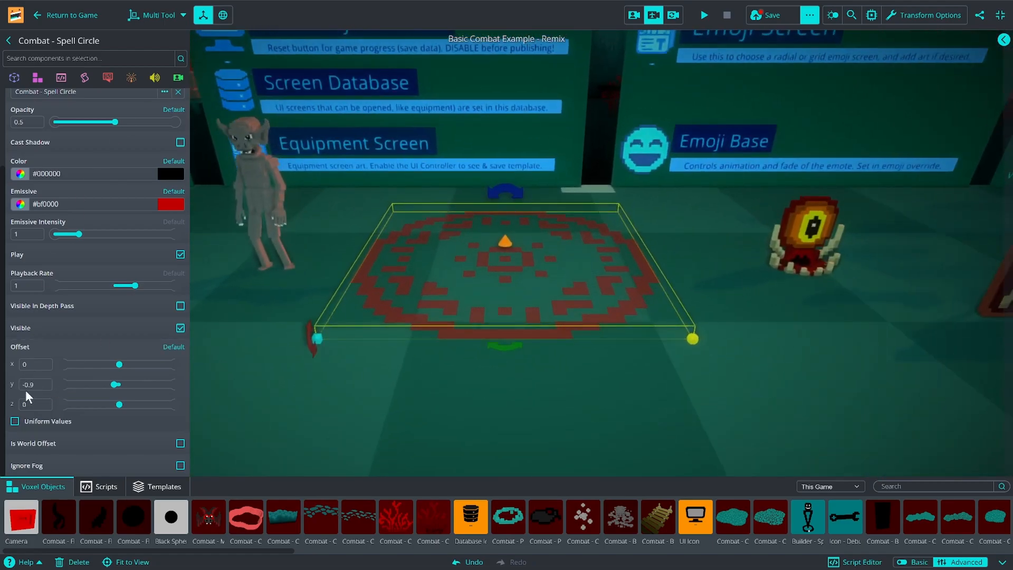
right_click_drag(475, 338, 691, 351)
key("w")
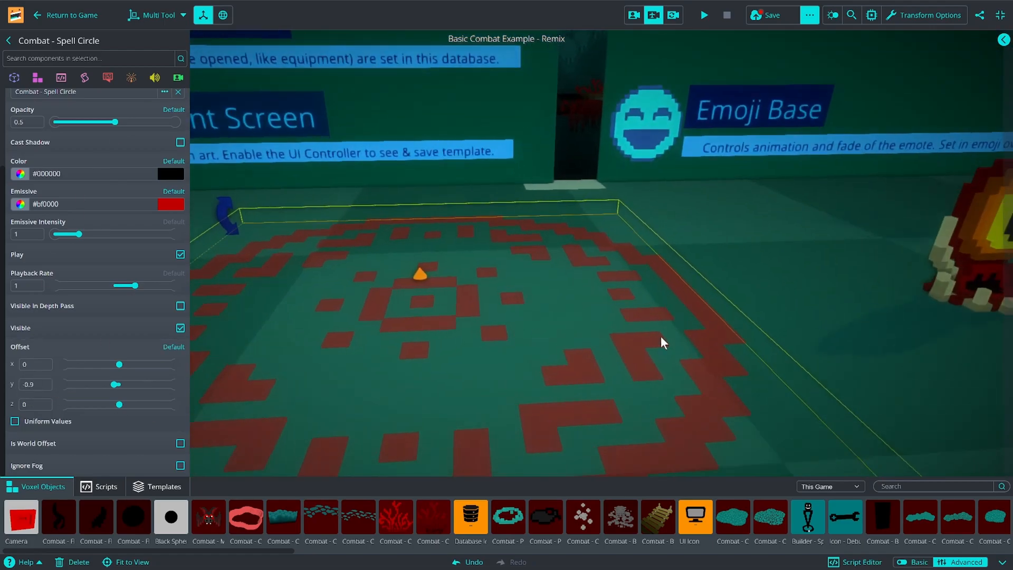
key("f")
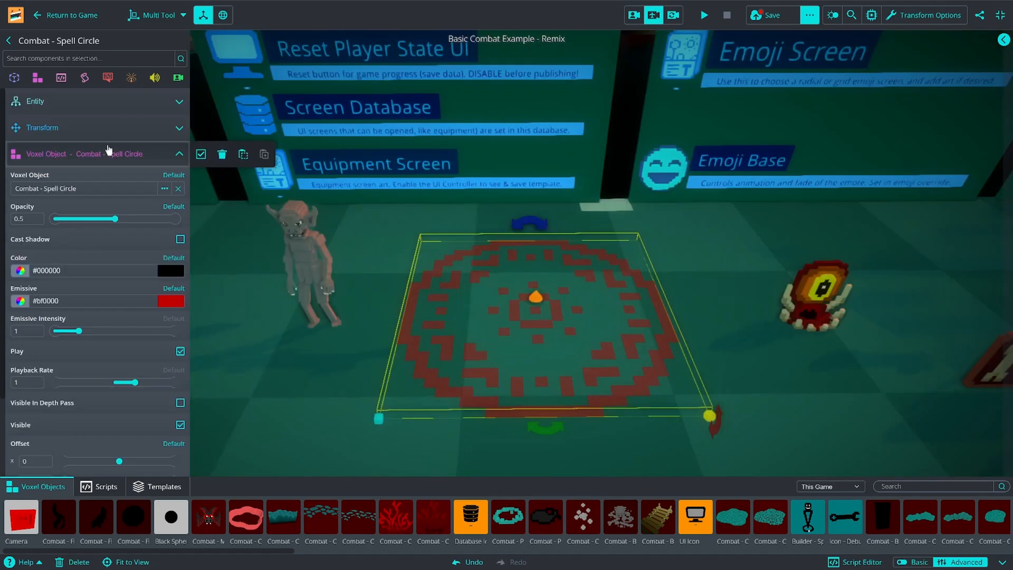
Step: Search the userscripts for "color" and add the Change Color script to the spell circle
left_click(100, 152)
mouse_move(62, 78)
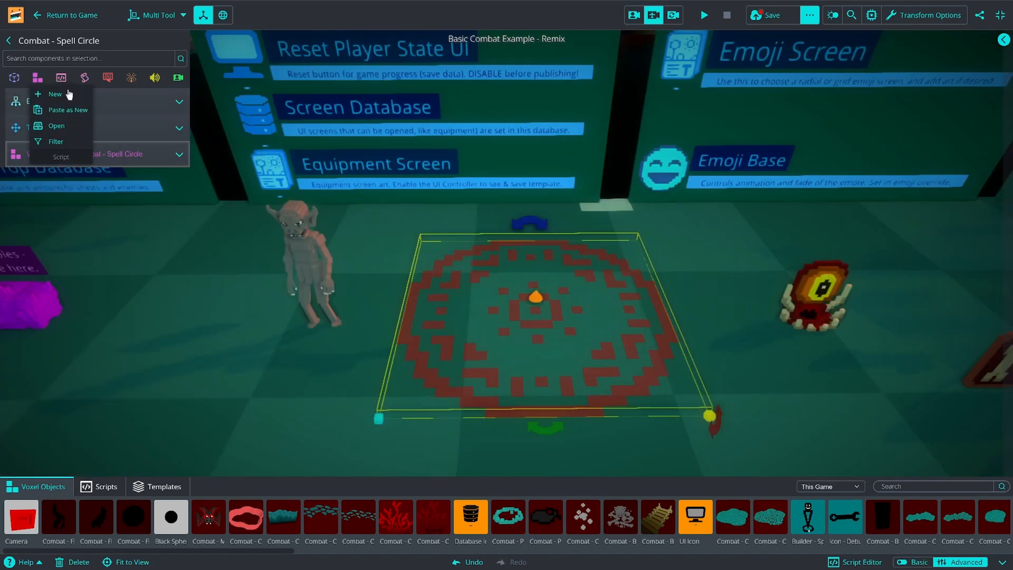
left_click(57, 126)
left_click(305, 77)
type("dolo")
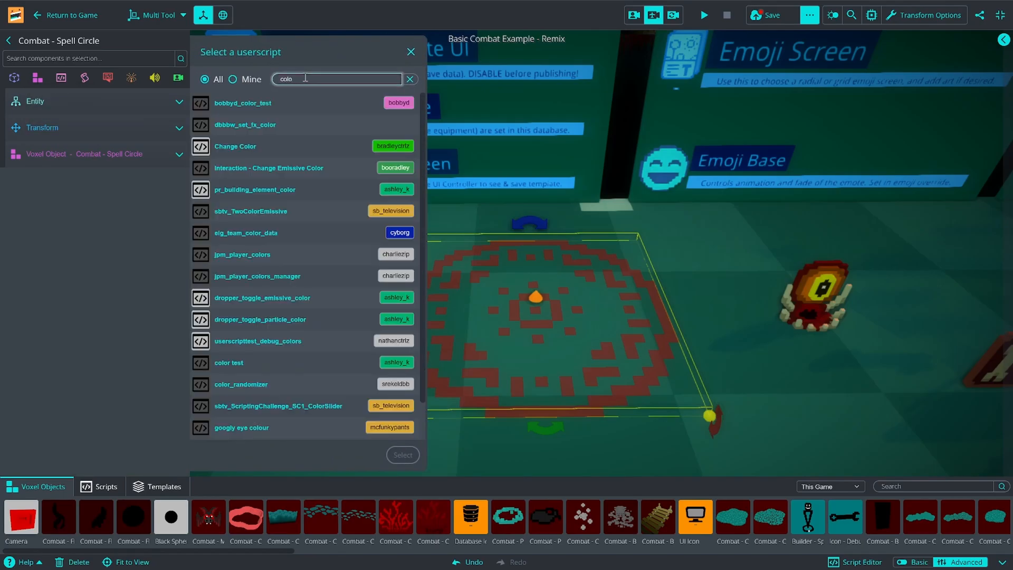
type("r")
left_click(271, 149)
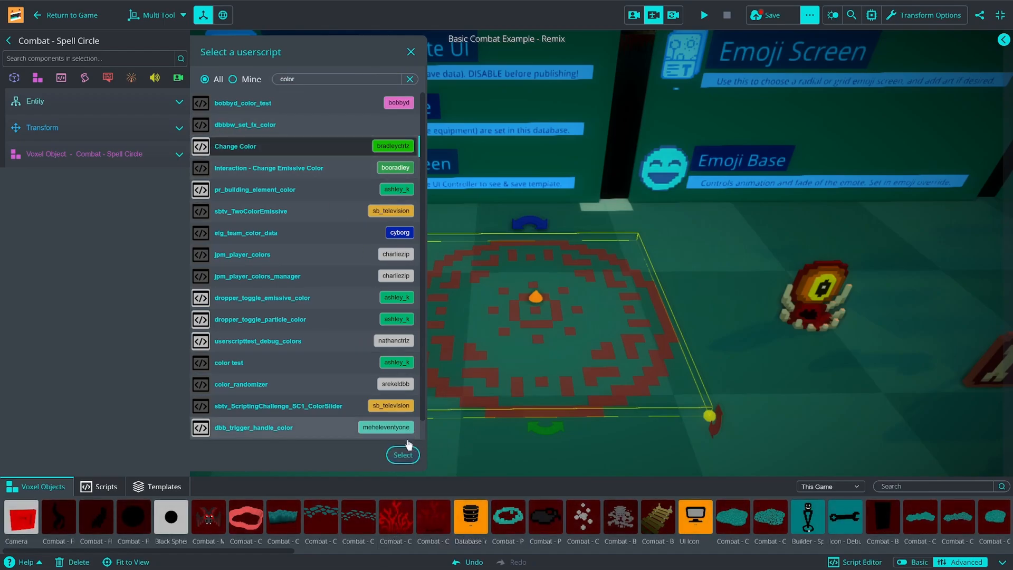
left_click(402, 454)
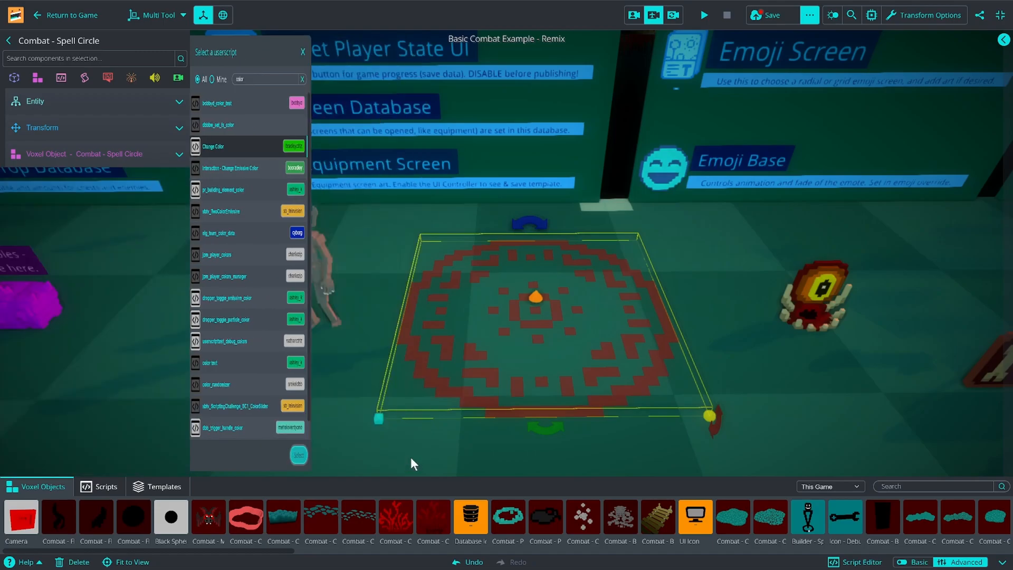
Step: Set the Change Color script's Interaction Type to Time and Color 1 to #ff0000
left_click(52, 137)
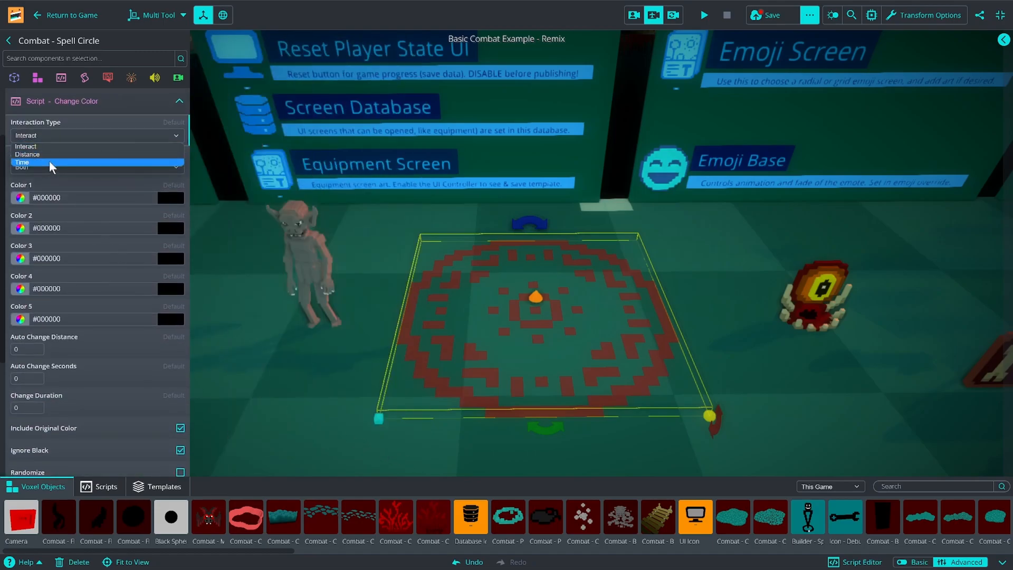
left_click(49, 161)
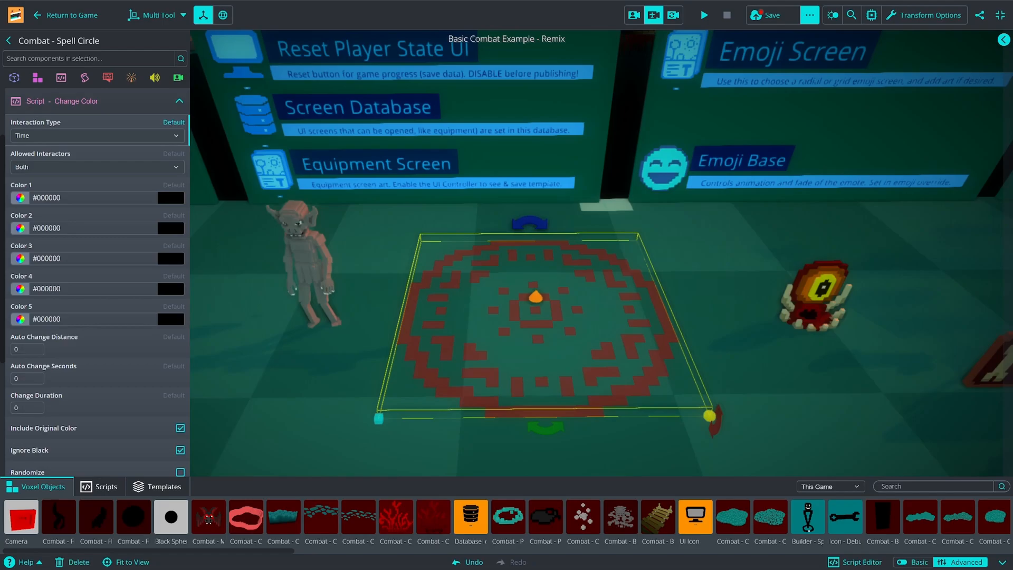
left_click_drag(60, 198, 38, 229)
type("#ff0000")
Step: Set the Change Color script's Auto Change Seconds to 0.5 and Change Duration to 0.3
scroll(131, 357, "down", 2)
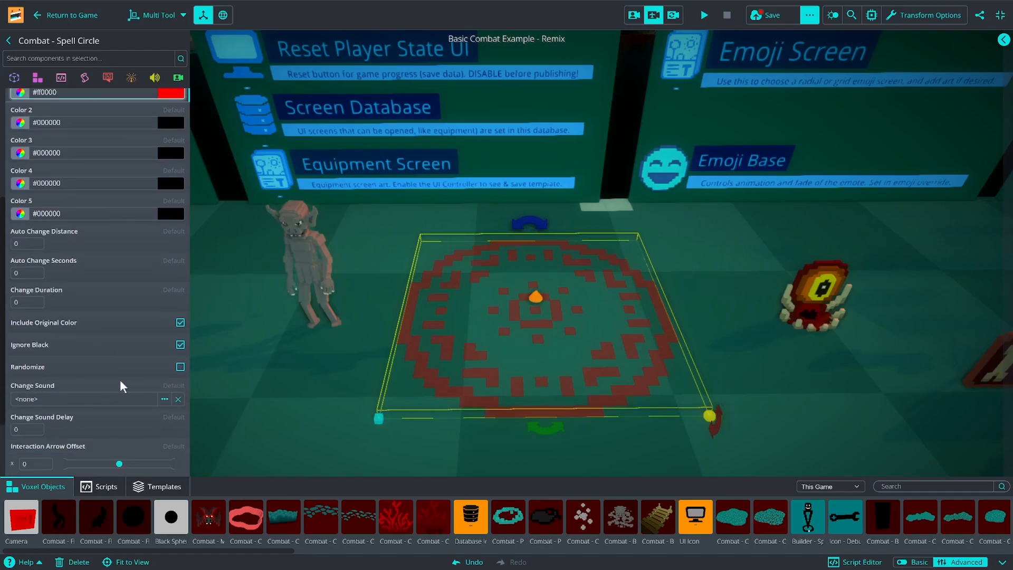
left_click(26, 272)
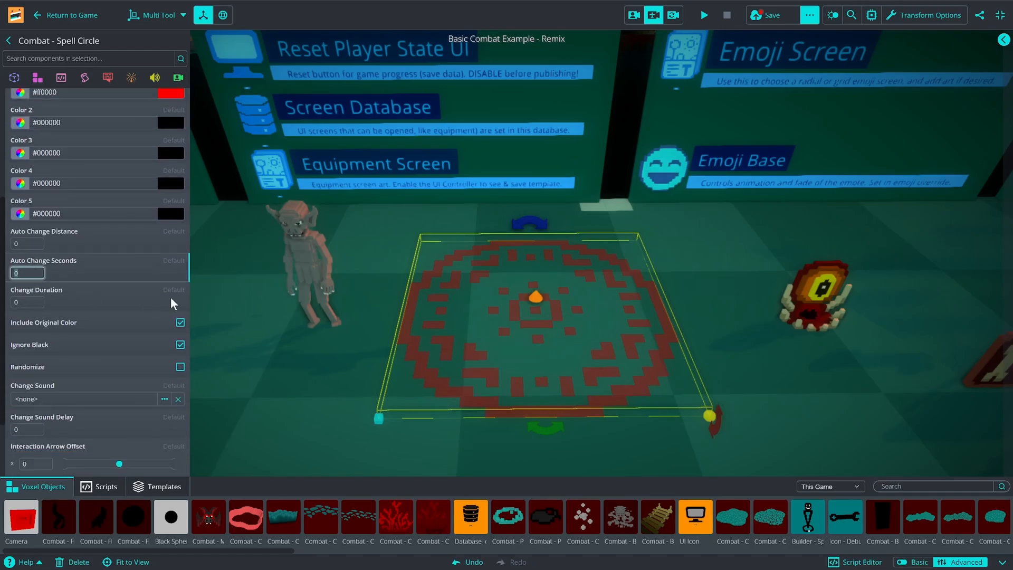
type(".5")
left_click(39, 303)
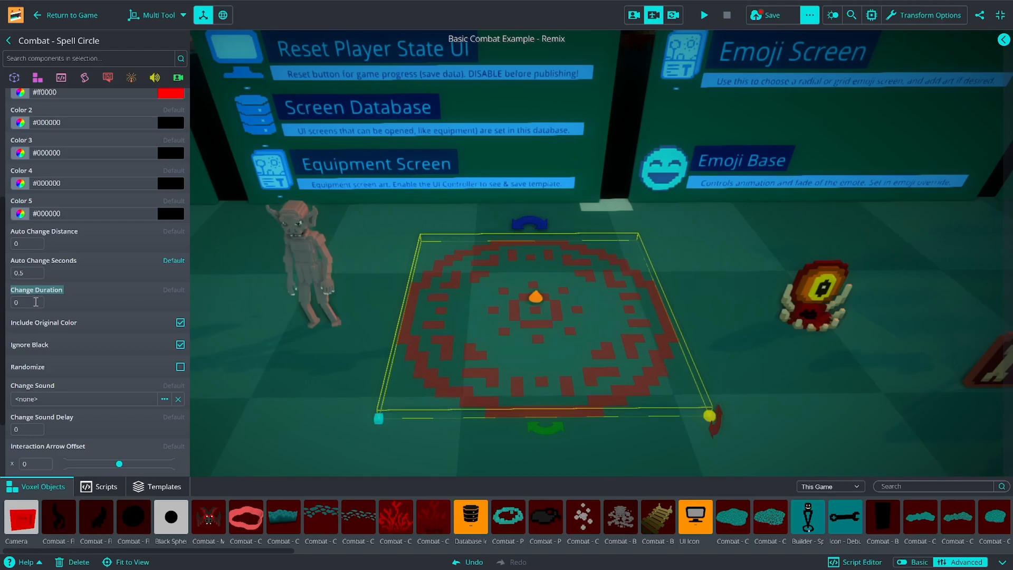
mouse_move(70, 325)
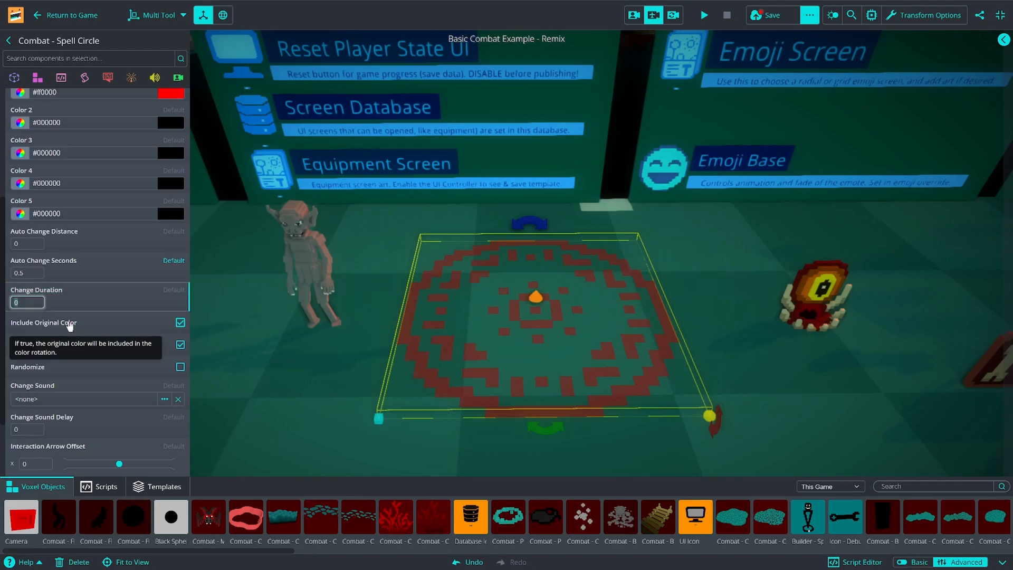
scroll(122, 435, "down", 1)
mouse_move(164, 303)
scroll(147, 380, "down", 1)
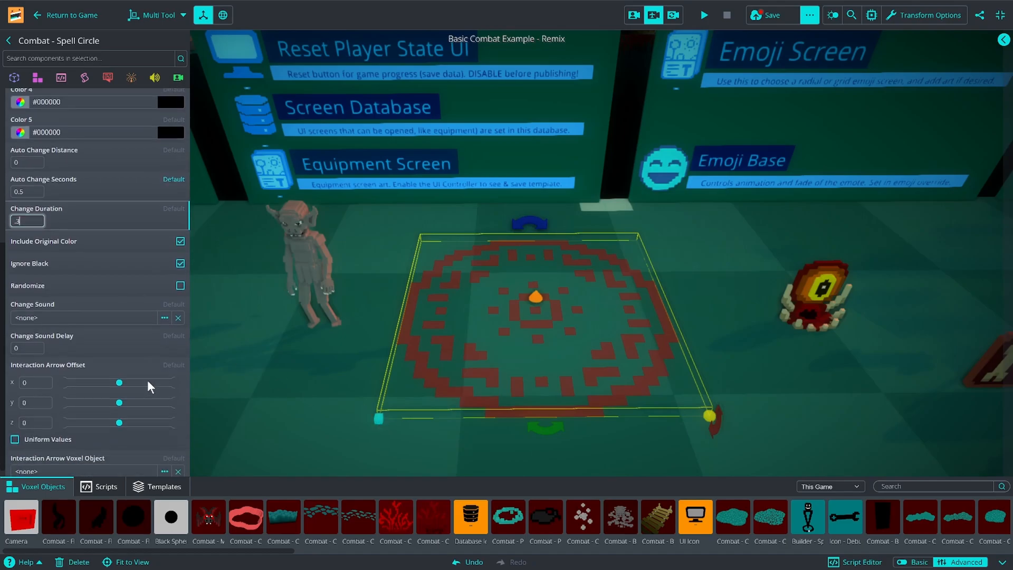
Step: Add a Particle component to the spell circle with Start Color and End Color both set to #ff0000
scroll(151, 379, "up", 6)
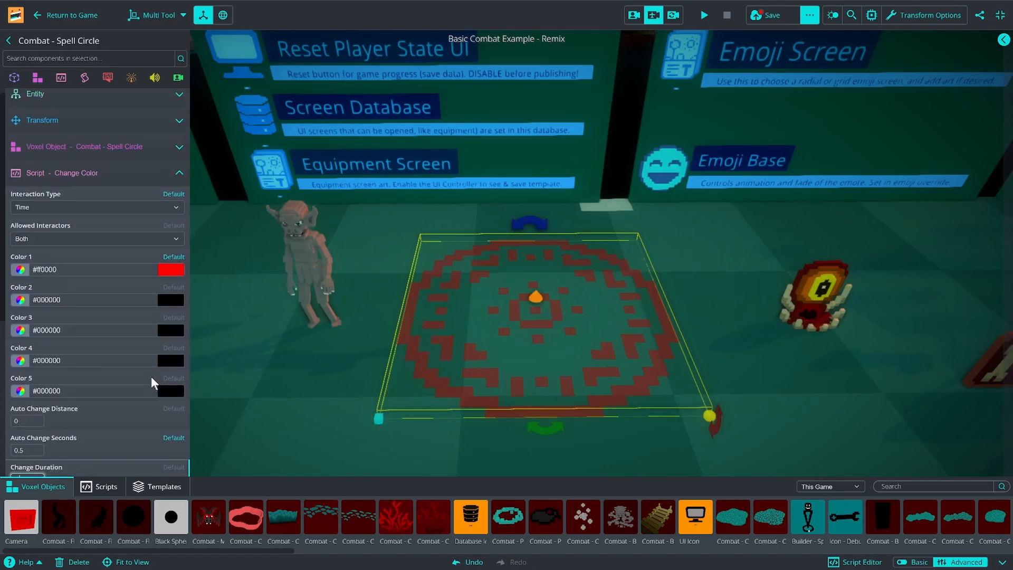
left_click(110, 179)
left_click(131, 78)
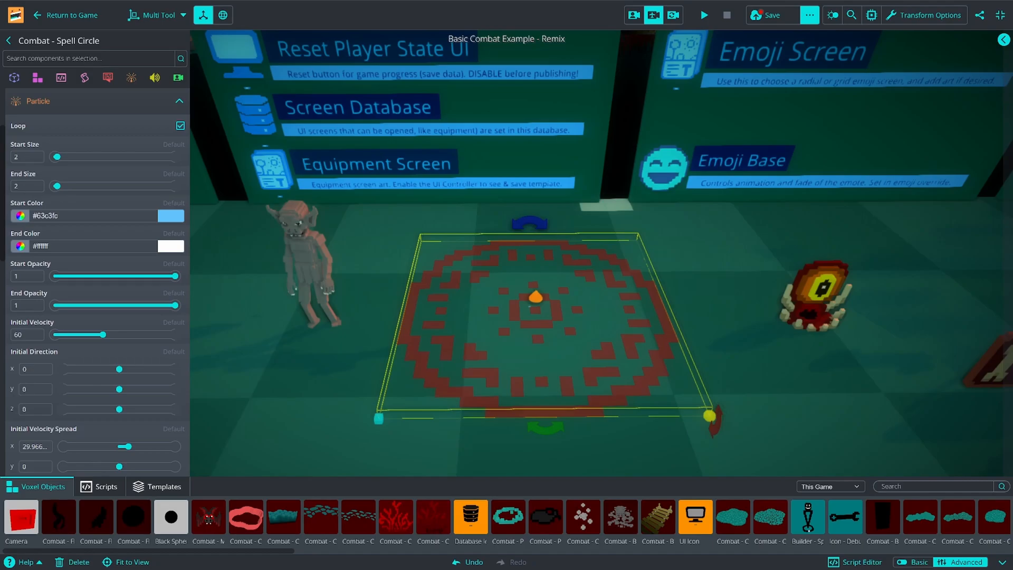
left_click(72, 214)
type("#ff0000")
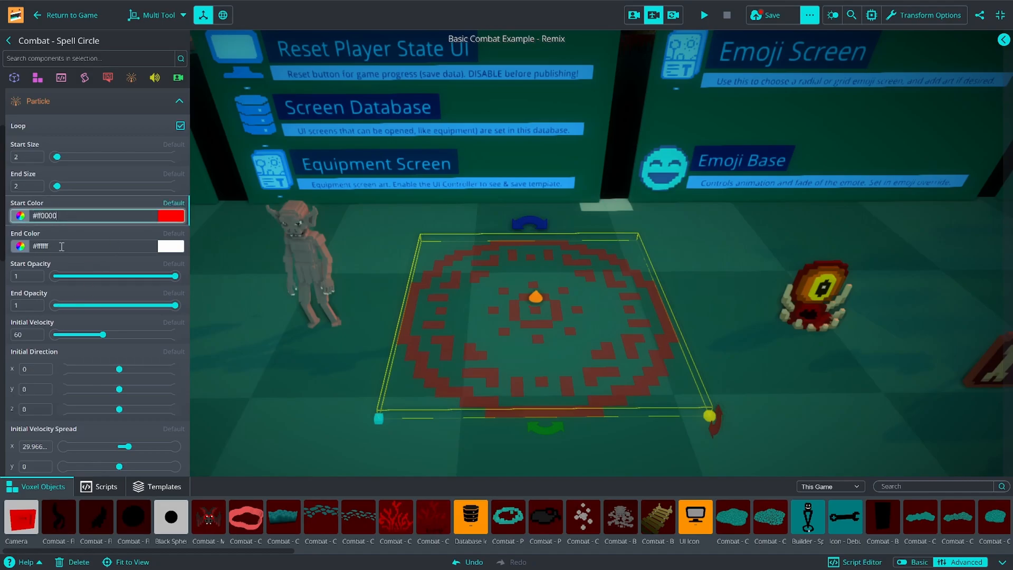
left_click(62, 246)
type("#ff0000")
Step: Set the particles' End Opacity to 0.18 and Initial Velocity to 0.5
left_click(68, 305)
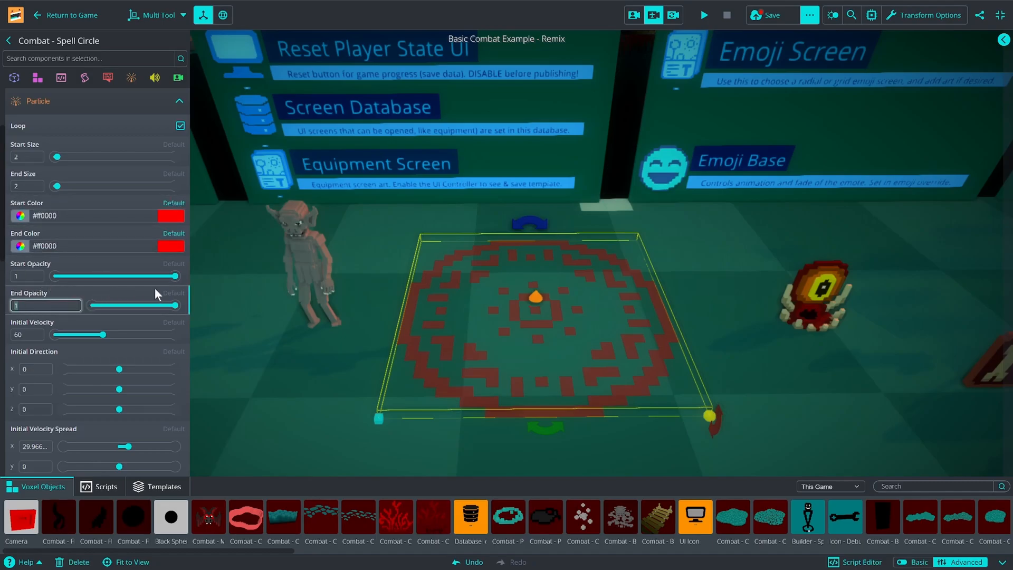
type("0.18")
left_click(33, 332)
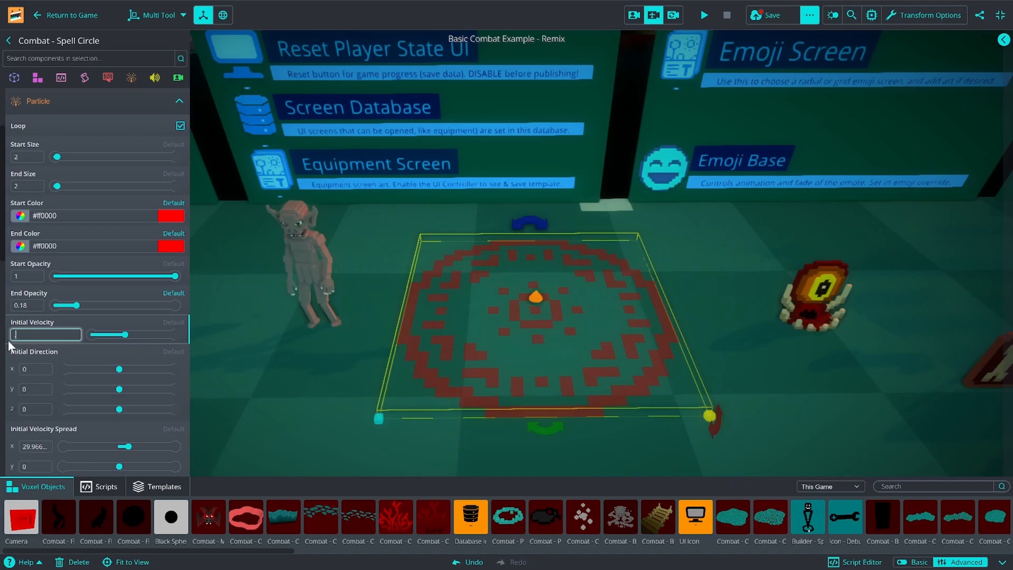
scroll(42, 351, "down", 1)
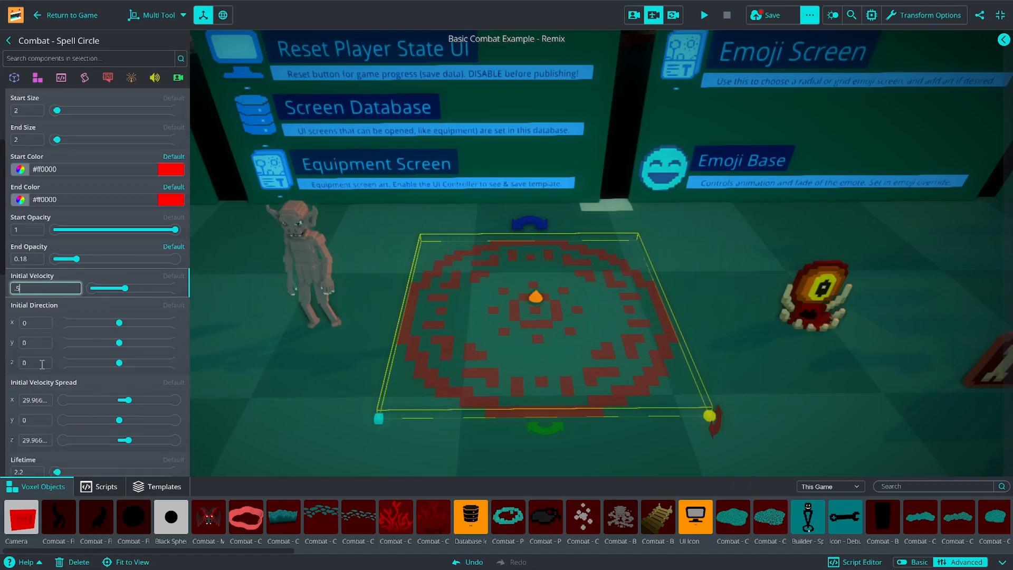
Step: Set the particles' Initial Velocity Spread to 1 on both X and Z
scroll(42, 350, "down", 2)
left_click_drag(23, 288, 210, 295)
type("1")
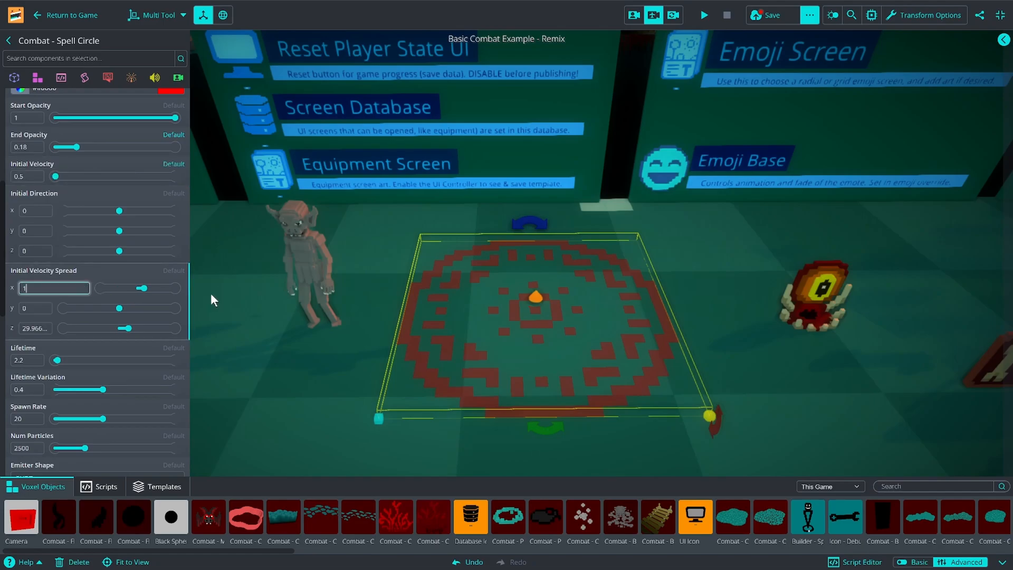
left_click_drag(24, 328, 211, 330)
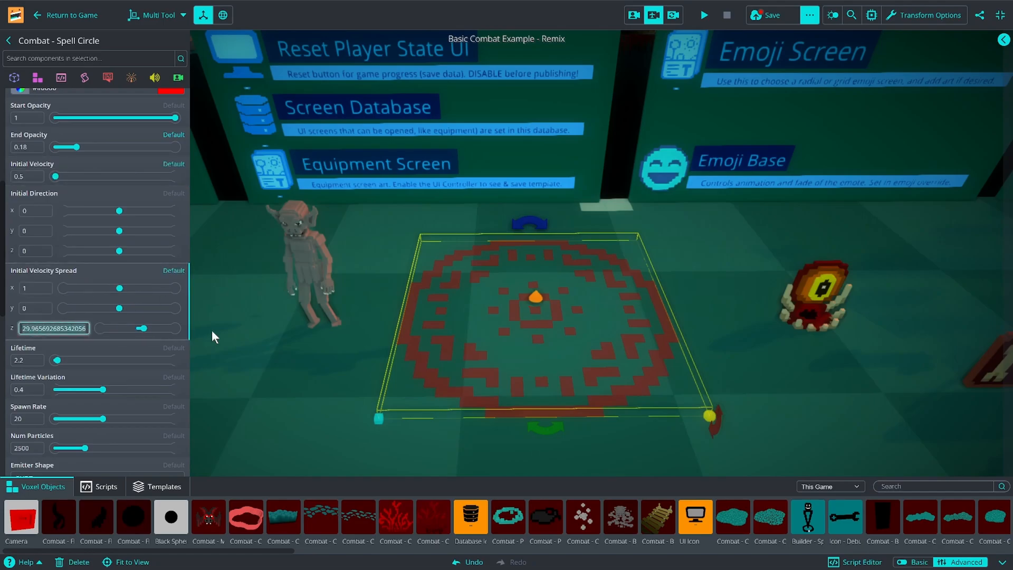
type("1")
Step: Set the particle Lifetime to 4 and Num Particles to 200
scroll(76, 369, "down", 1)
left_click_drag(32, 308, 5, 316)
type("4")
scroll(88, 412, "down", 1)
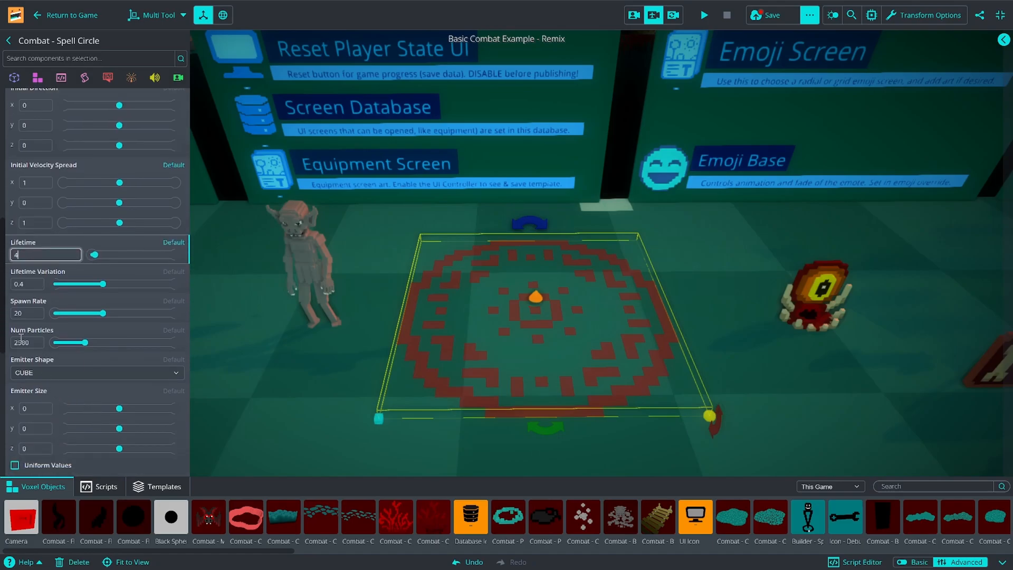
left_click(13, 341)
type("200")
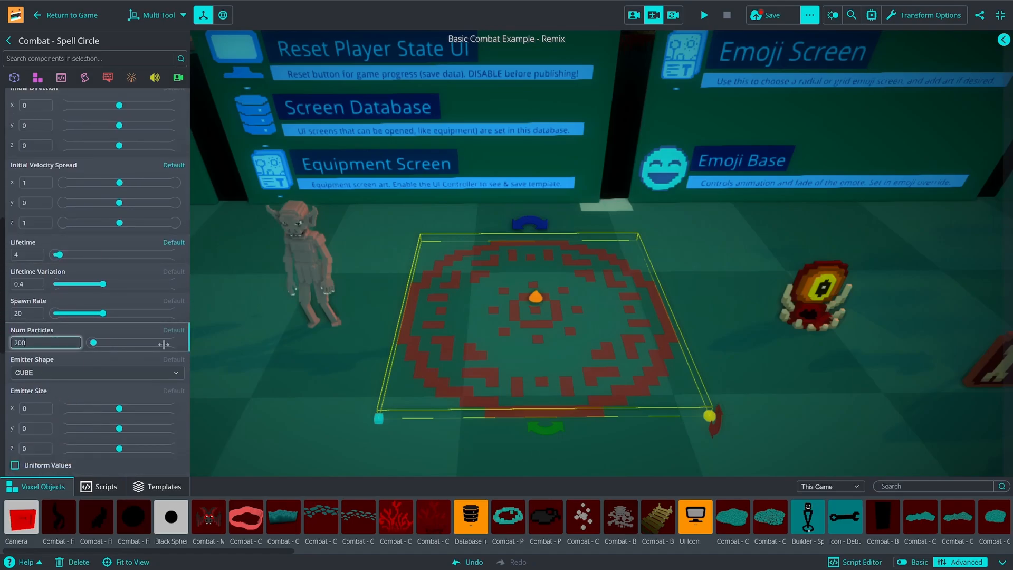
Step: Set the Emitter Shape to SPHERE with an Emitter Size of 15 on X and Z
scroll(107, 445, "down", 2)
left_click(83, 268)
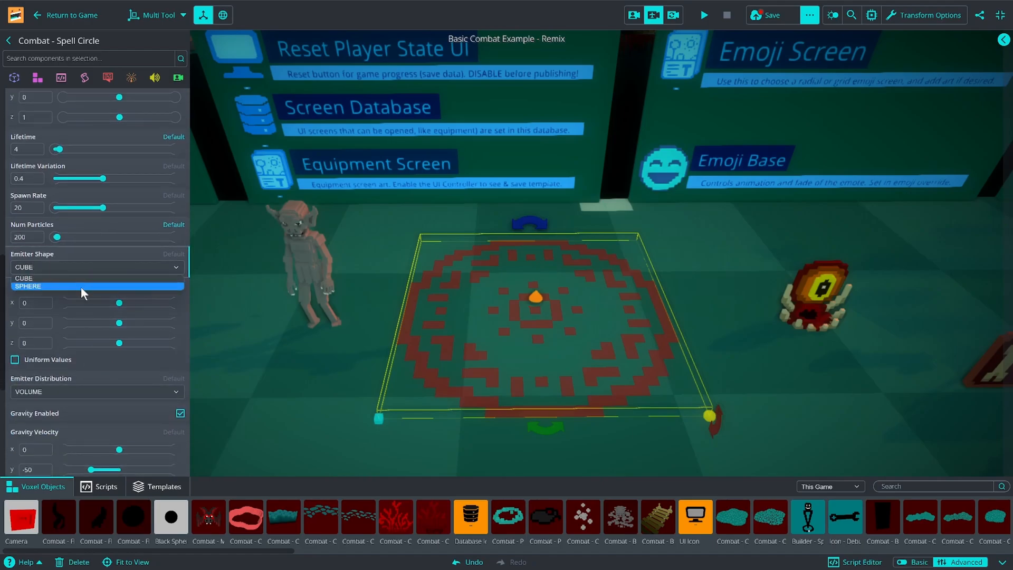
left_click(81, 286)
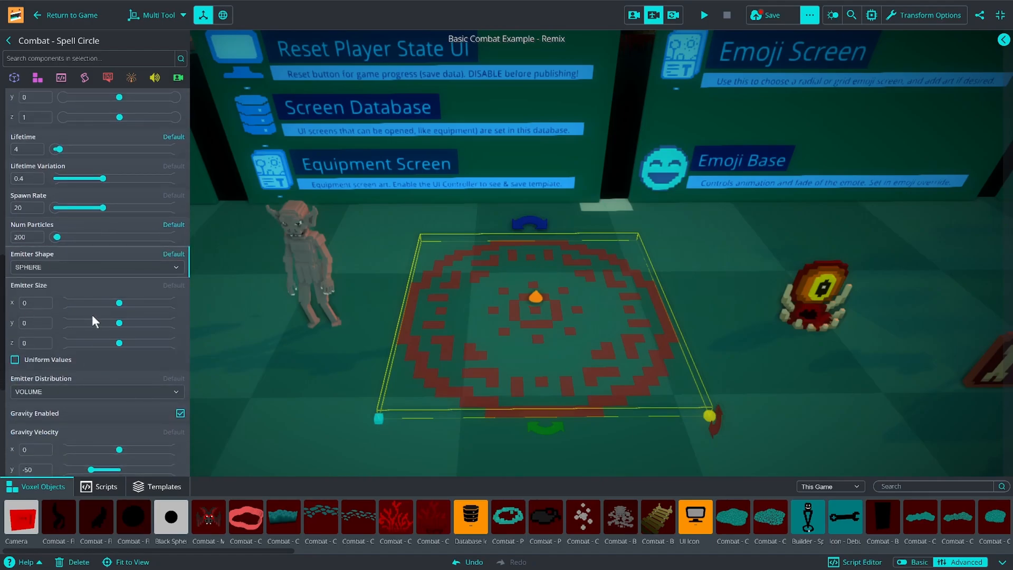
left_click(37, 302)
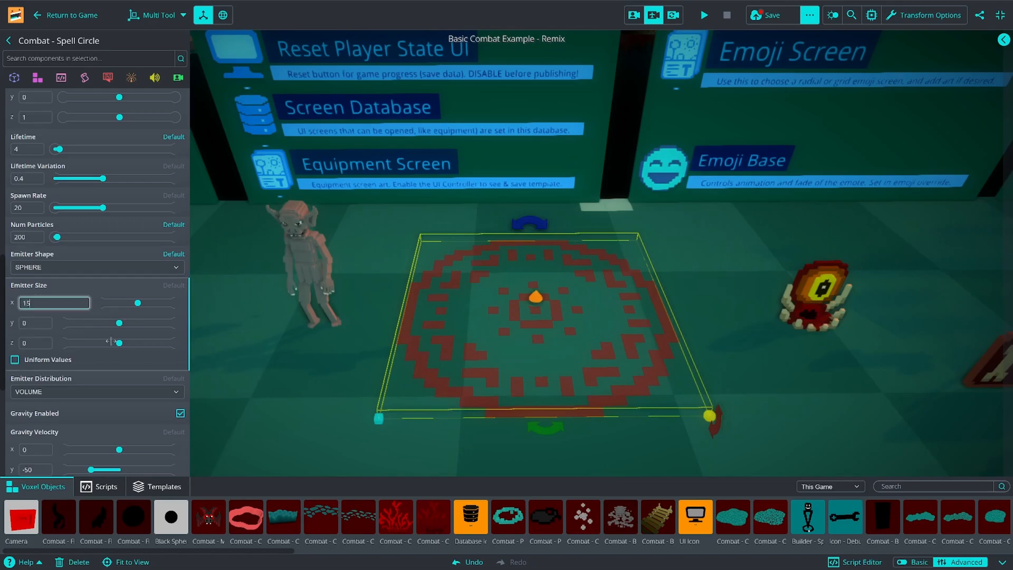
left_click(29, 343)
type("15")
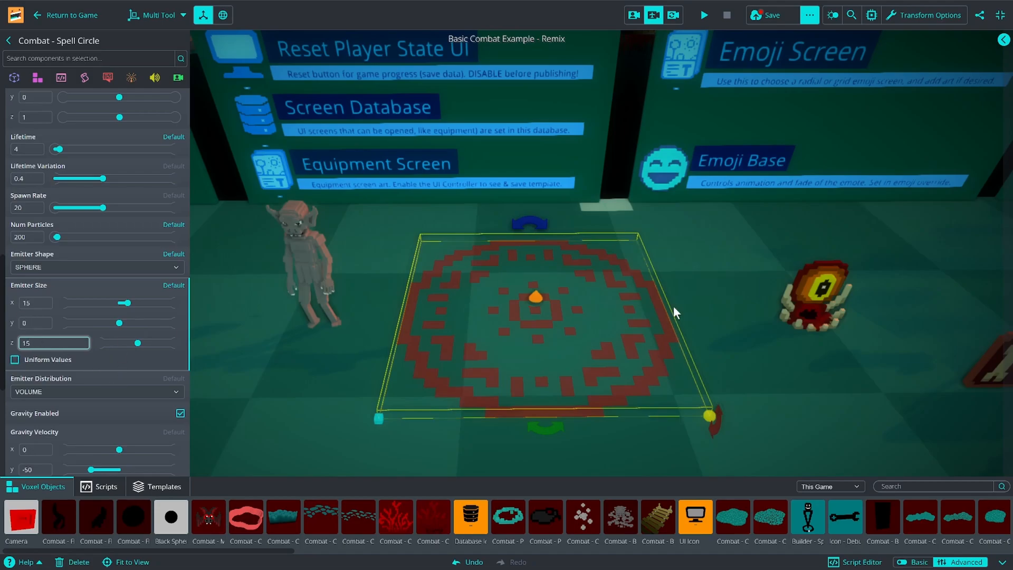
Step: Disable gravity for the spell circle's particles
scroll(53, 401, "down", 2)
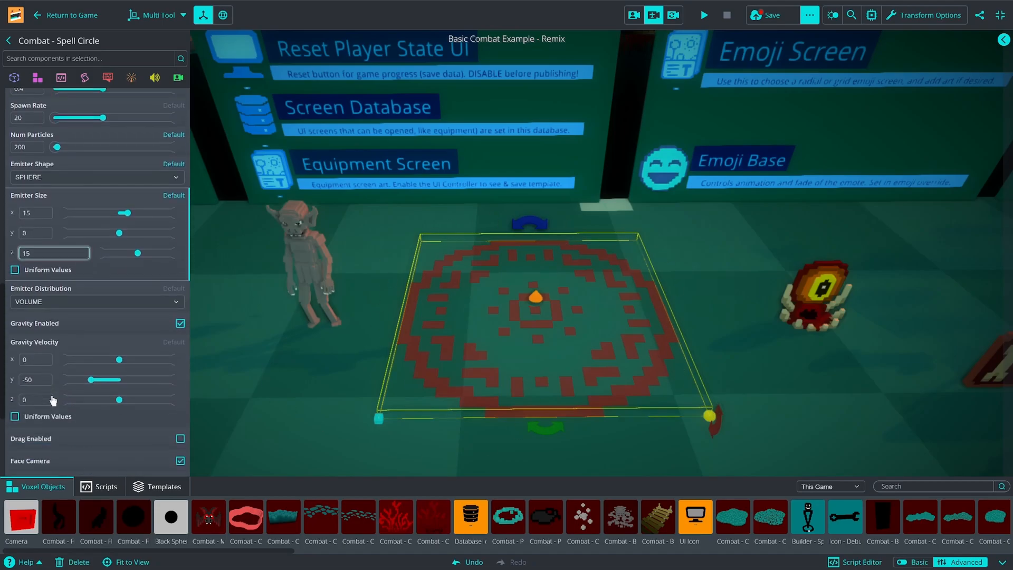
left_click(181, 307)
scroll(157, 400, "down", 1)
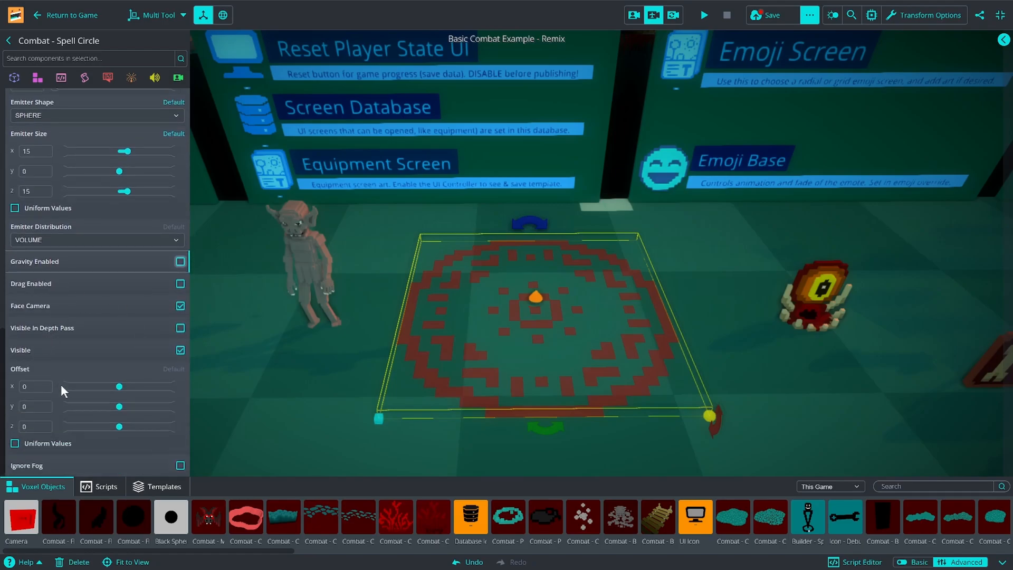
Step: Run the game and examine the spell circle's particles up close with the fly camera
scroll(74, 380, "up", 10)
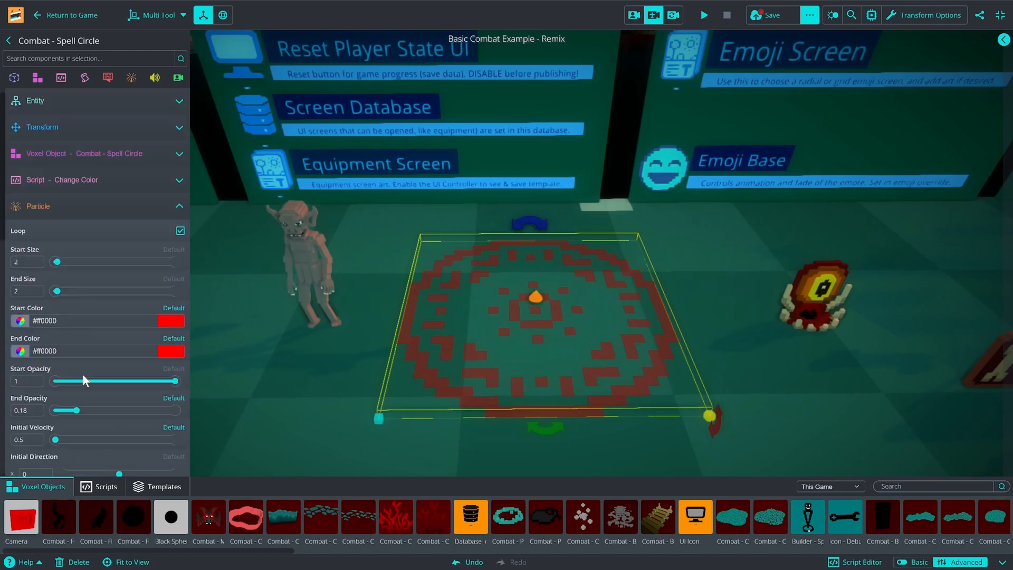
left_click(61, 205)
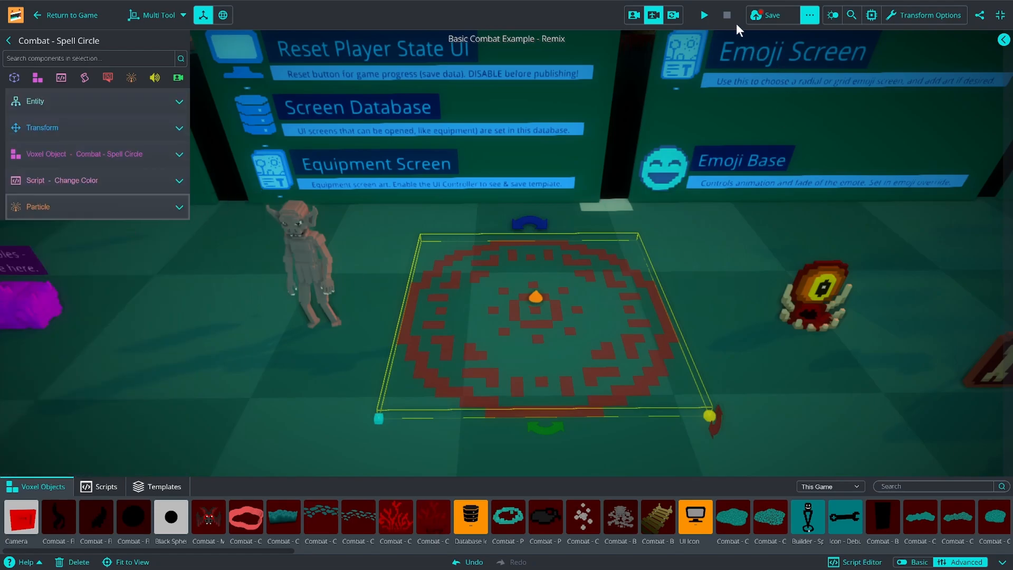
left_click(705, 16)
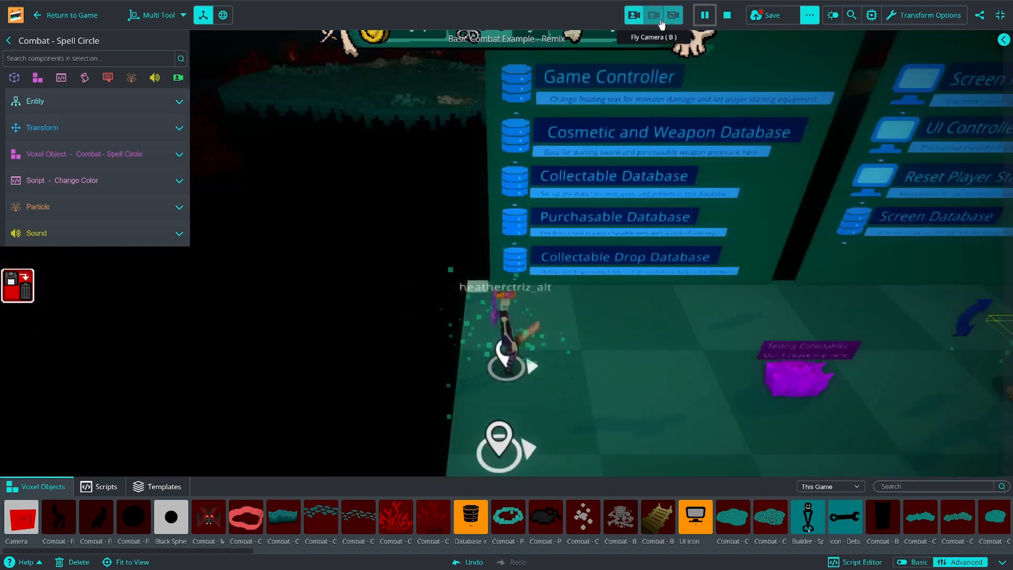
left_click(654, 16)
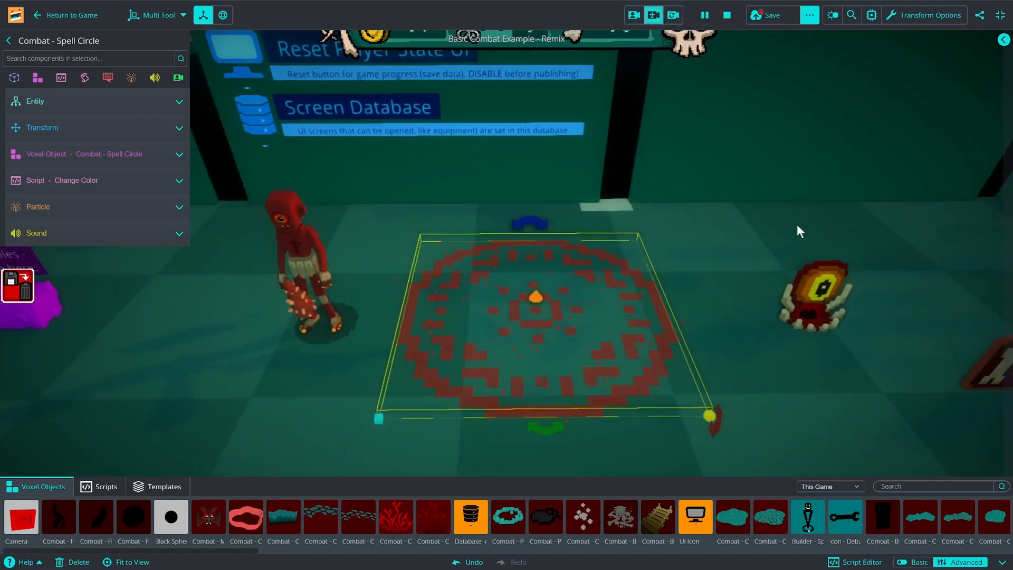
key("w")
mouse_move(756, 219)
right_mouse_down()
mouse_move(763, 227)
mouse_move(762, 163)
mouse_move(764, 212)
mouse_move(755, 210)
right_mouse_up()
key("s")
key("w")
key("s")
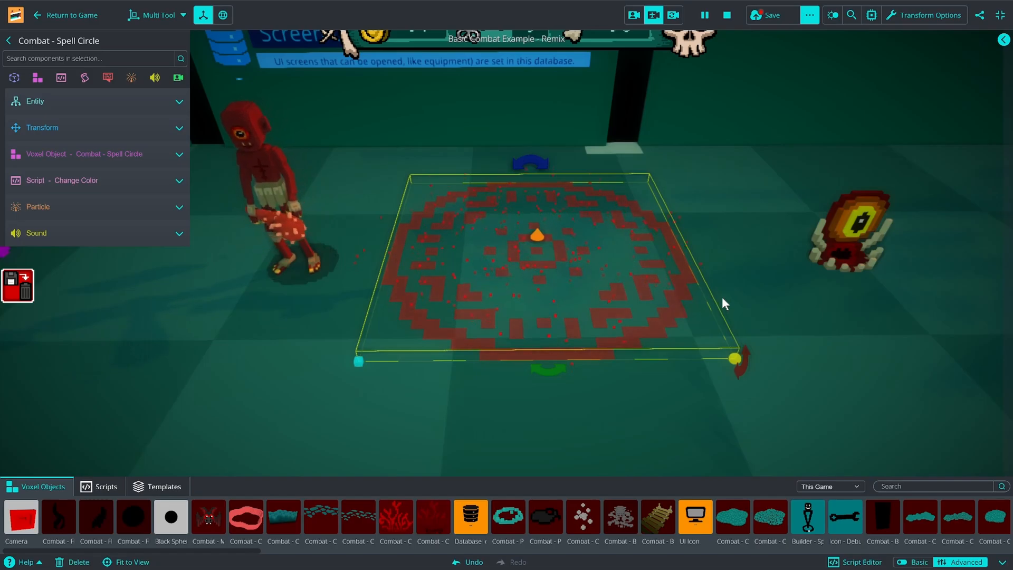
Step: Create a new template from the spell circle and save it as Combat - Spell Circle
left_click(88, 108)
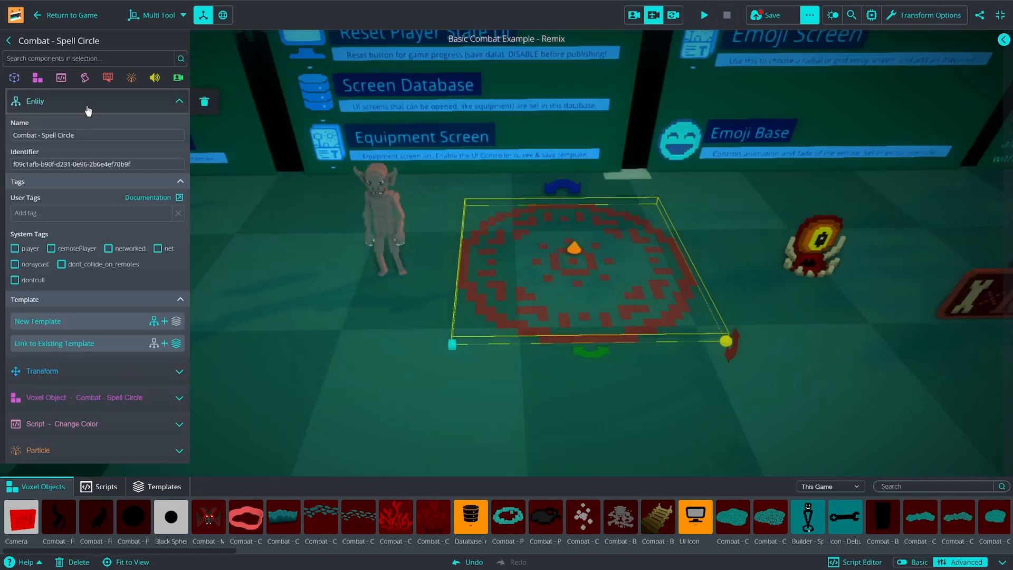
left_click(58, 320)
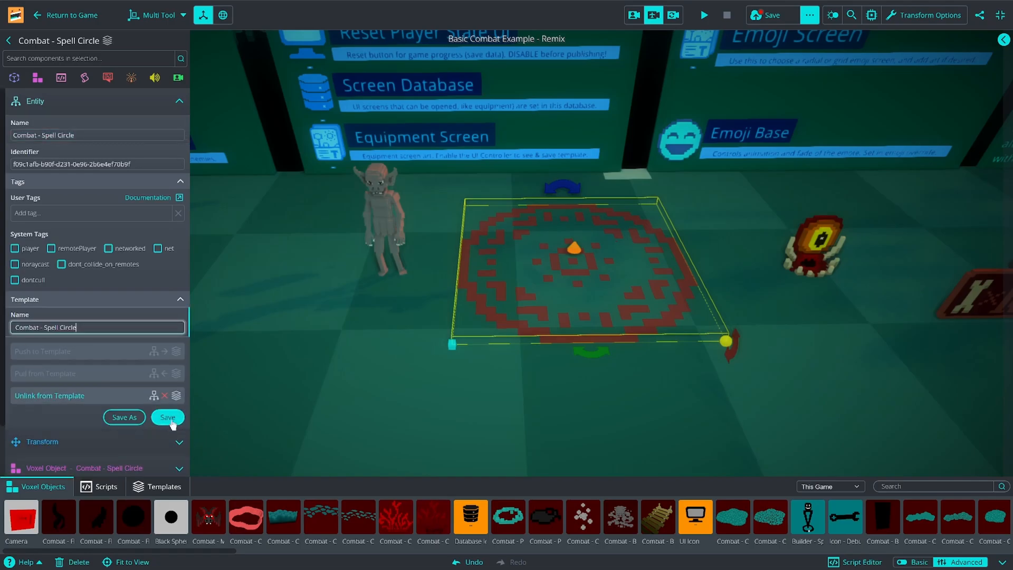
left_click(170, 421)
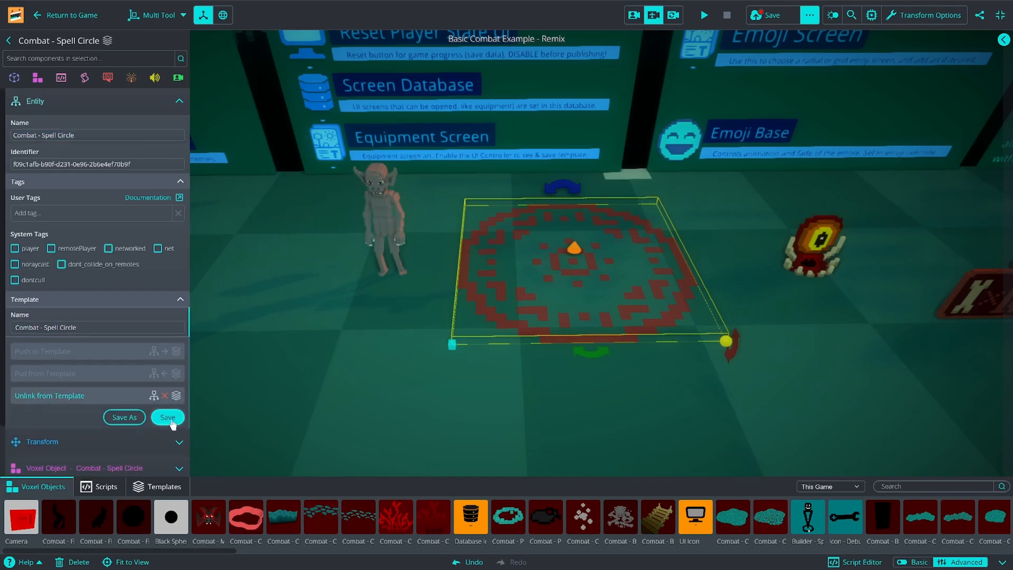
Step: Move the cyclops spawner slightly closer to the spell circle
key("w")
key("d")
key("s")
left_click(535, 276)
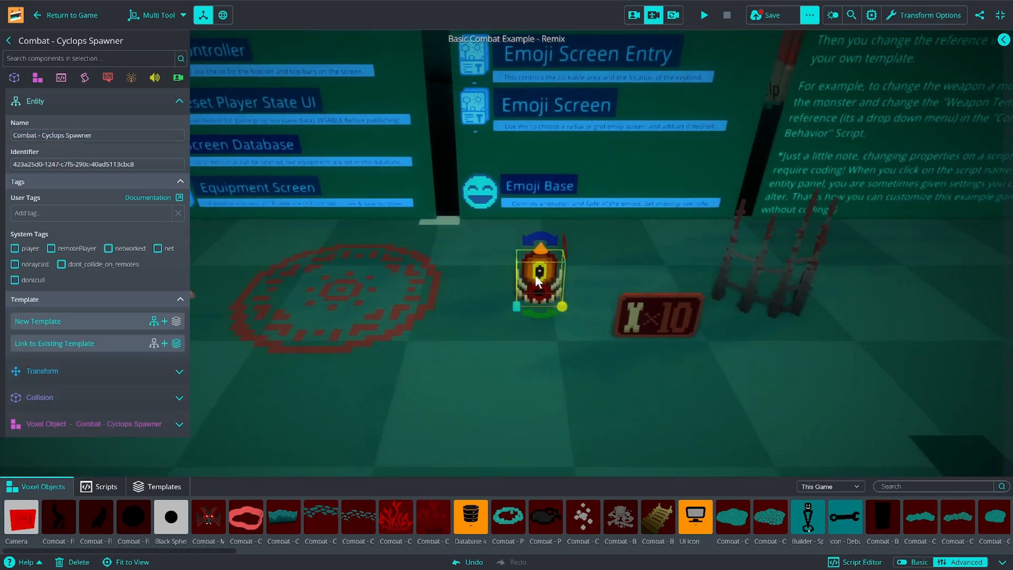
left_click_drag(543, 293, 508, 283)
right_click_drag(508, 322, 486, 327)
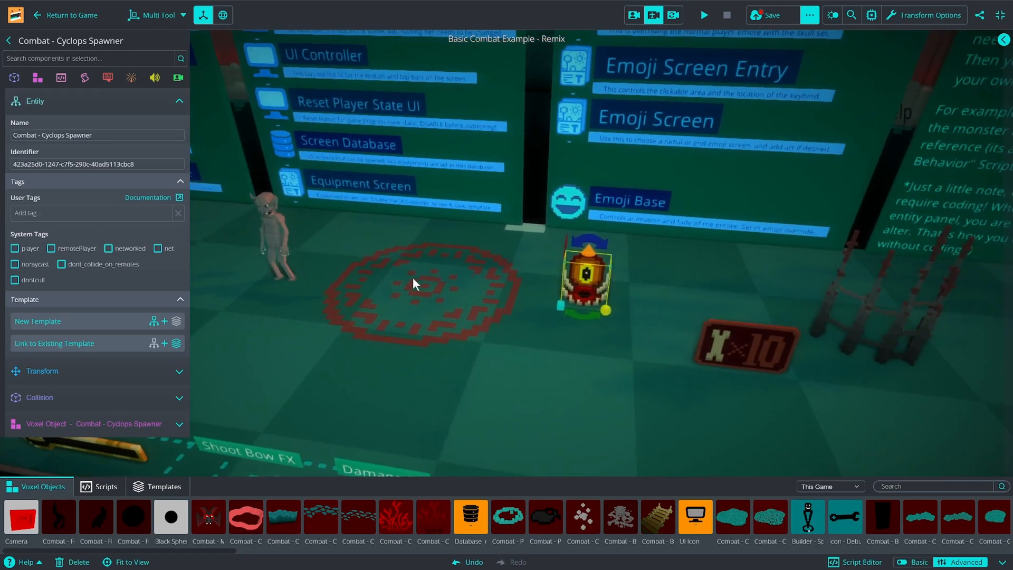
right_click_drag(558, 343, 587, 346)
right_click_drag(517, 355, 510, 344)
scroll(510, 344, "up", 3)
scroll(511, 347, "down", 3)
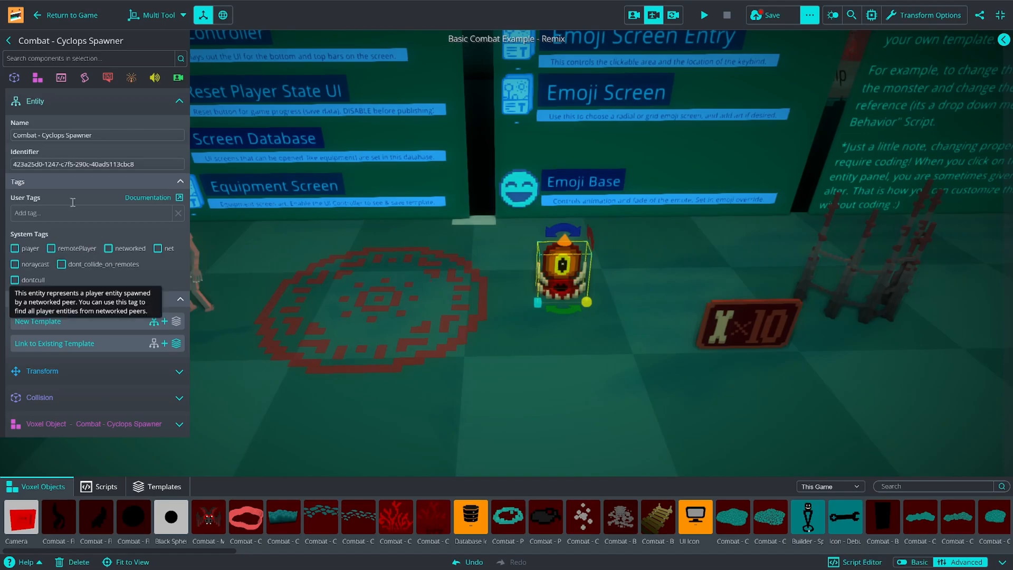
mouse_move(559, 283)
right_mouse_down()
mouse_move(596, 266)
mouse_move(549, 283)
mouse_move(558, 279)
mouse_move(564, 296)
right_mouse_up()
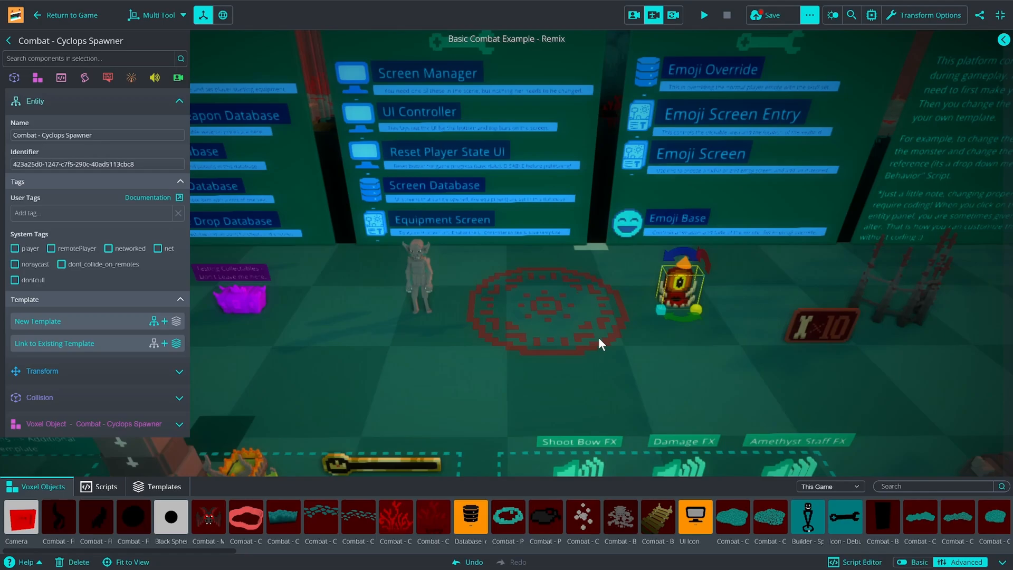
right_click_drag(634, 371, 608, 371)
Step: Examine the entity tags on the boss chest and on the cyclops enemy
left_click(615, 381)
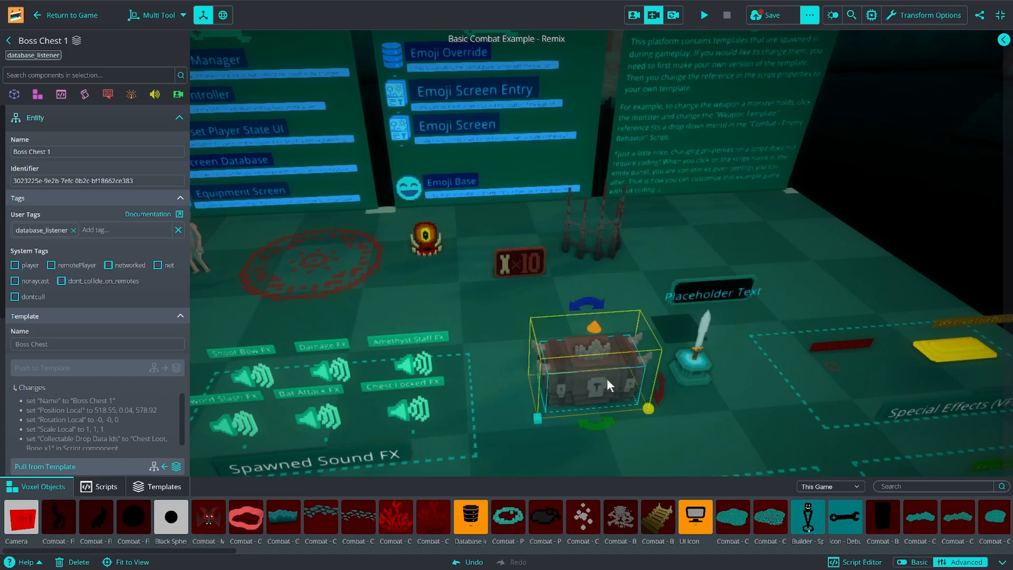
right_click_drag(640, 395, 644, 387)
key("a")
key("w")
left_click(407, 258)
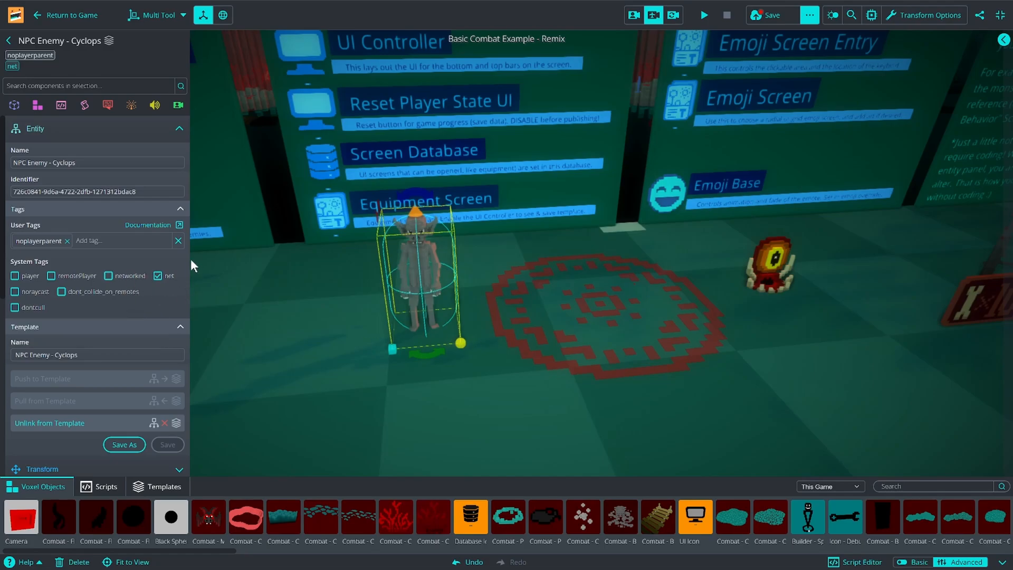
mouse_move(164, 277)
key("d")
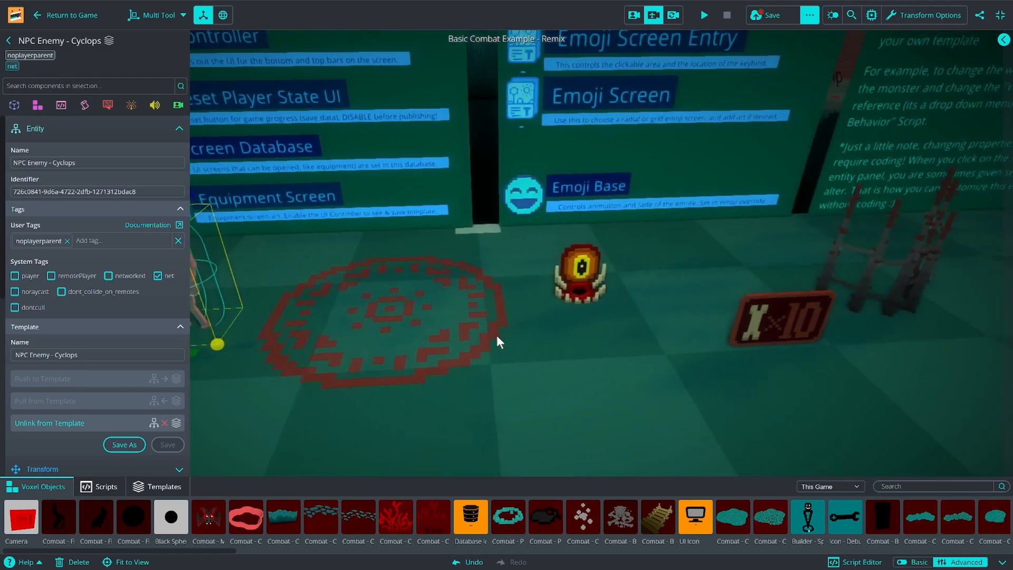
Step: Enable the net system tag on the cyclops spawner
left_click(567, 274)
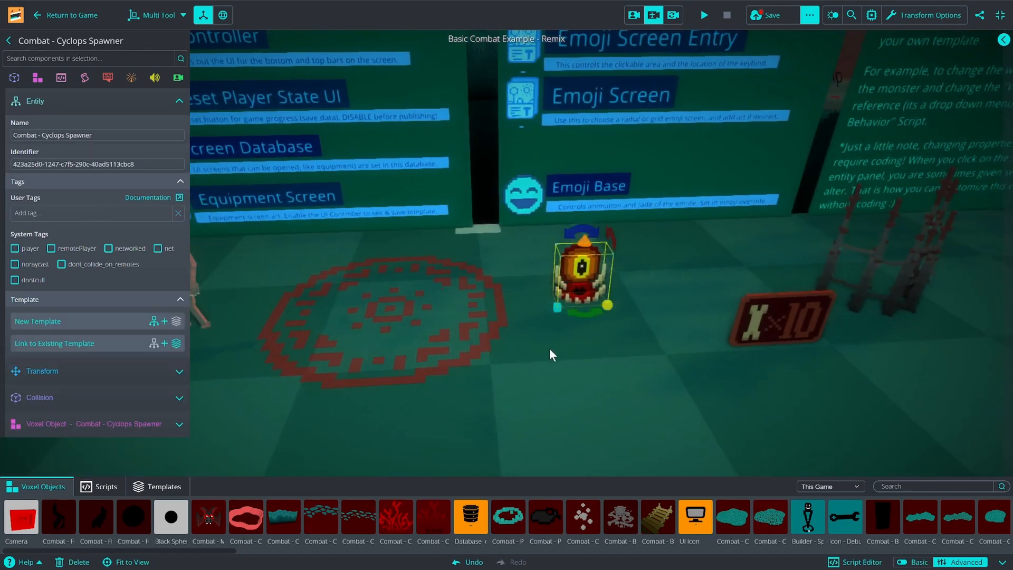
right_click_drag(546, 347, 528, 347)
key("d")
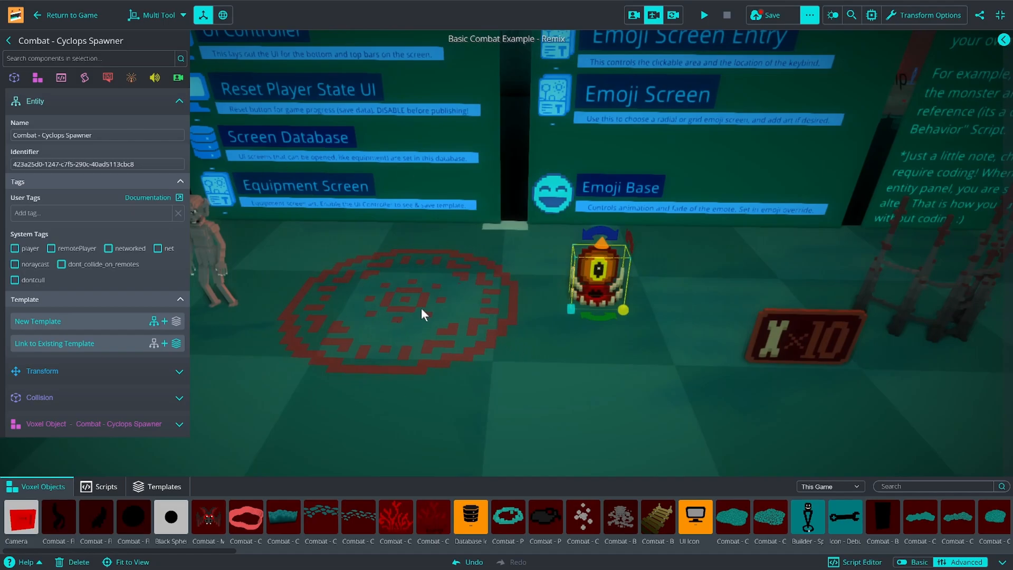
left_click(157, 250)
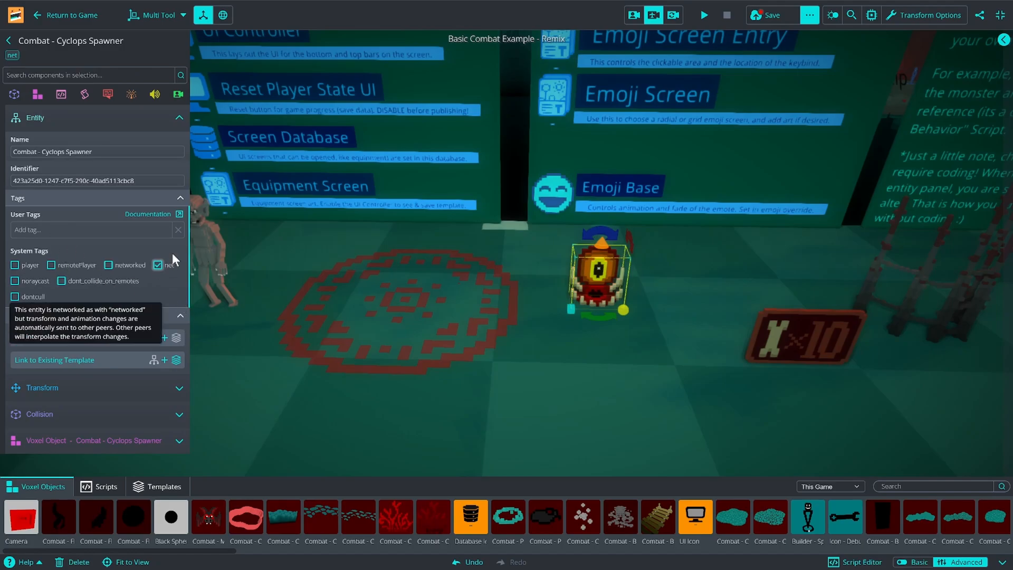
left_click(40, 199)
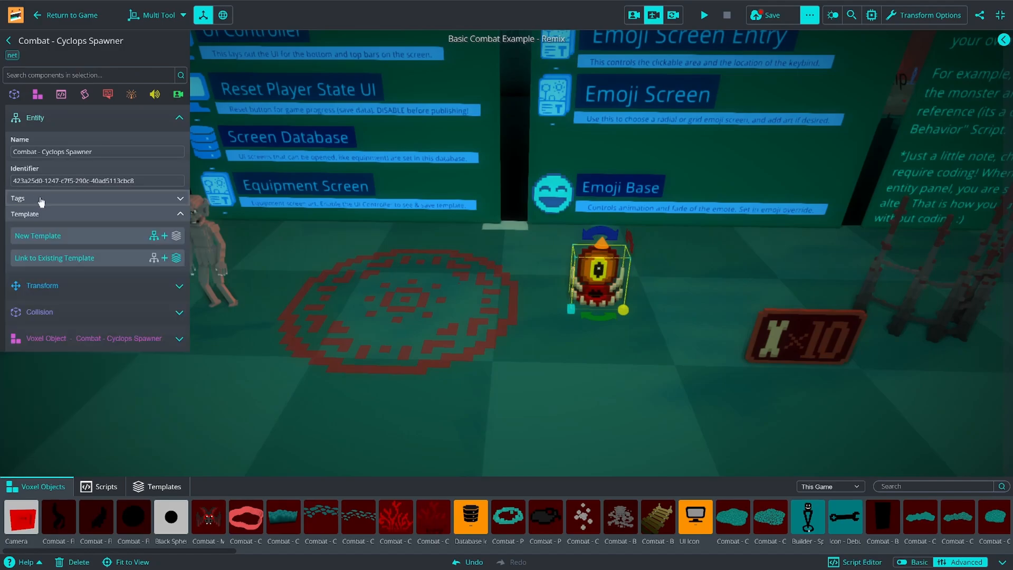
left_click(57, 202)
left_click(57, 203)
left_click(57, 203)
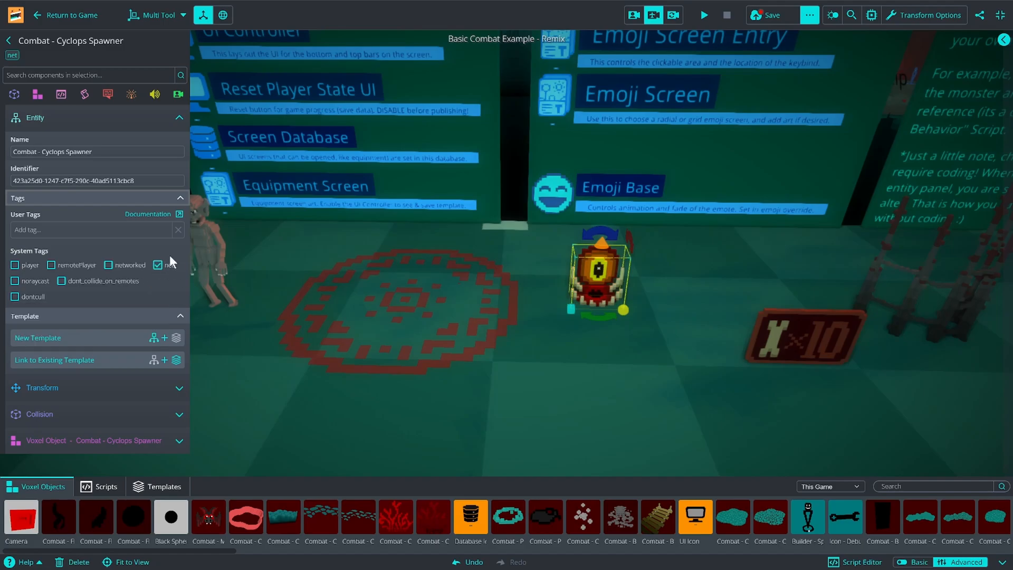
Step: Change the cyclops spawner's collider to SPHERE
left_click(53, 388)
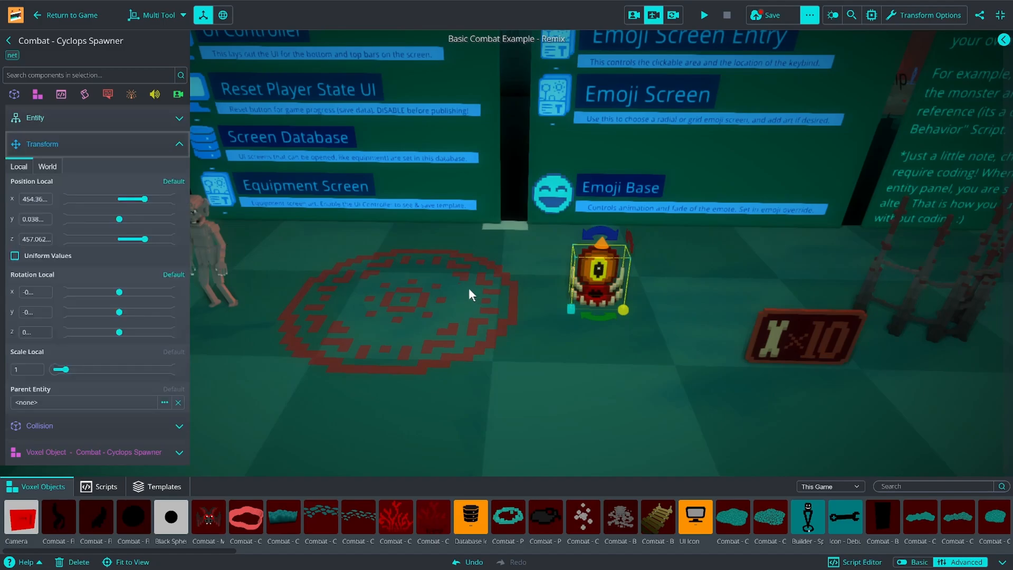
left_click(87, 153)
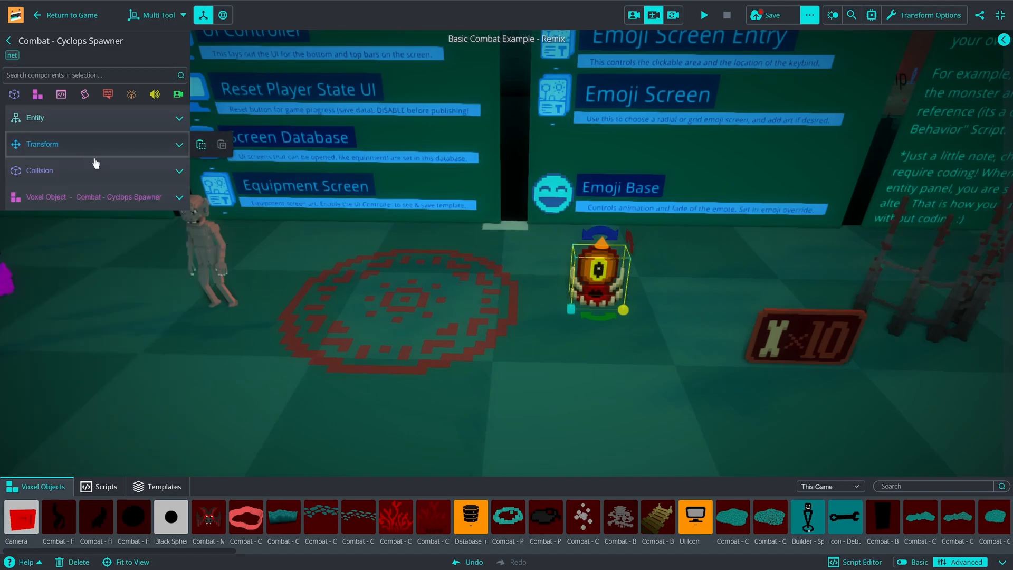
left_click(88, 169)
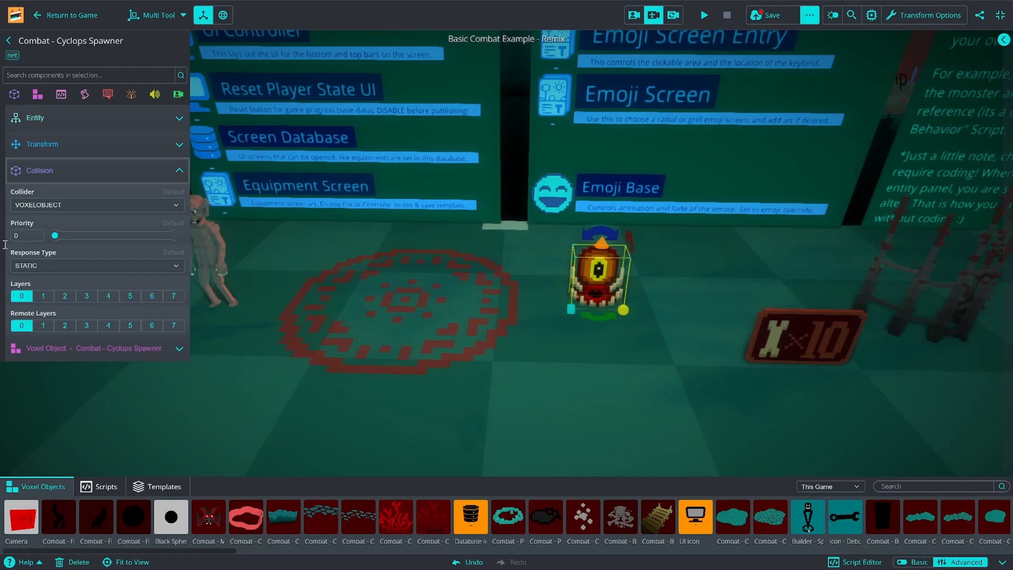
left_click(59, 205)
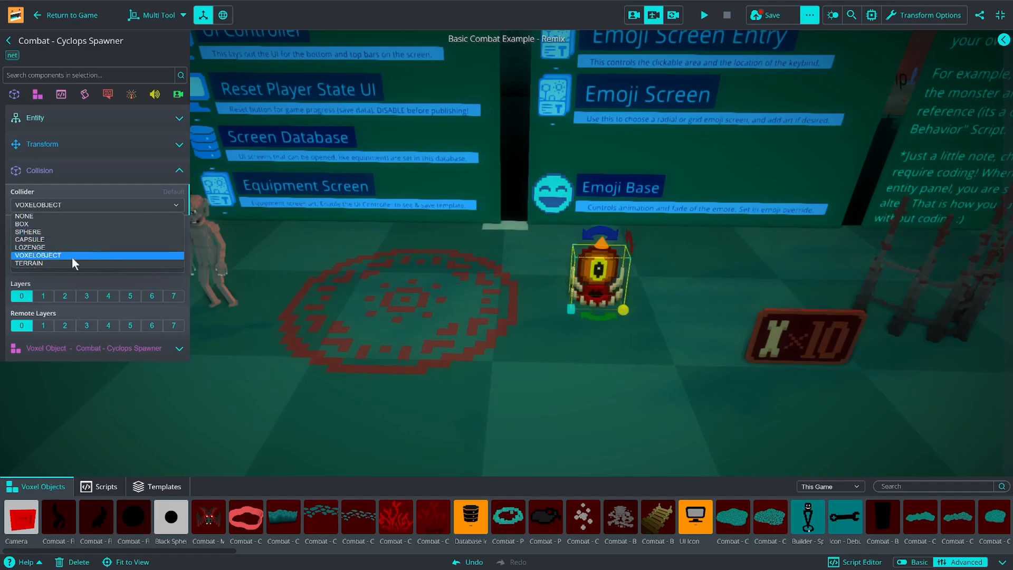
left_click(45, 232)
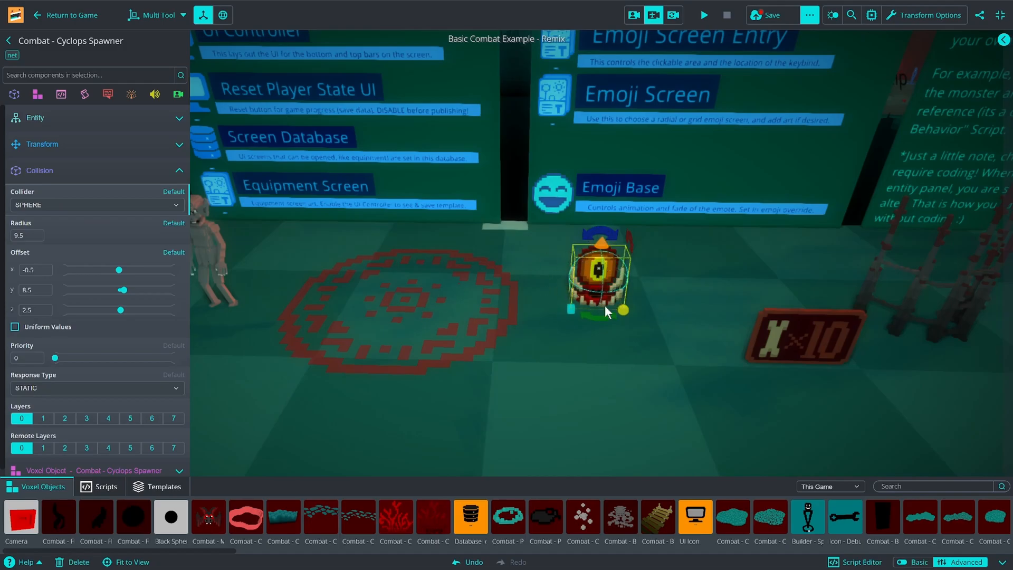
left_click(85, 170)
Step: Copy the dbb_spatialised_audio_hack script from the boss chest and paste it onto the cyclops spawner
right_click_drag(730, 335, 613, 365)
left_click(628, 375)
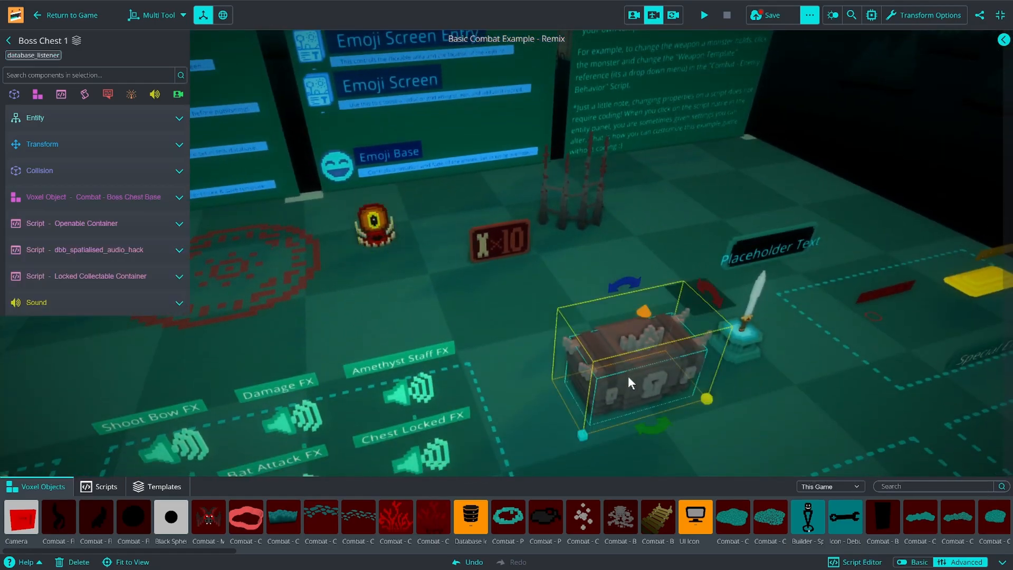
mouse_move(93, 249)
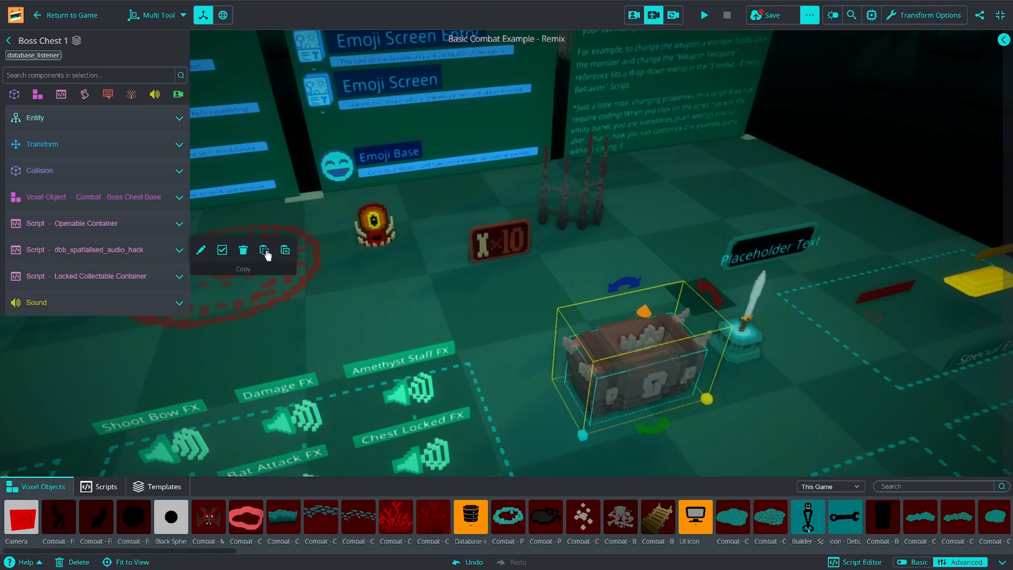
mouse_move(264, 253)
left_click(264, 252)
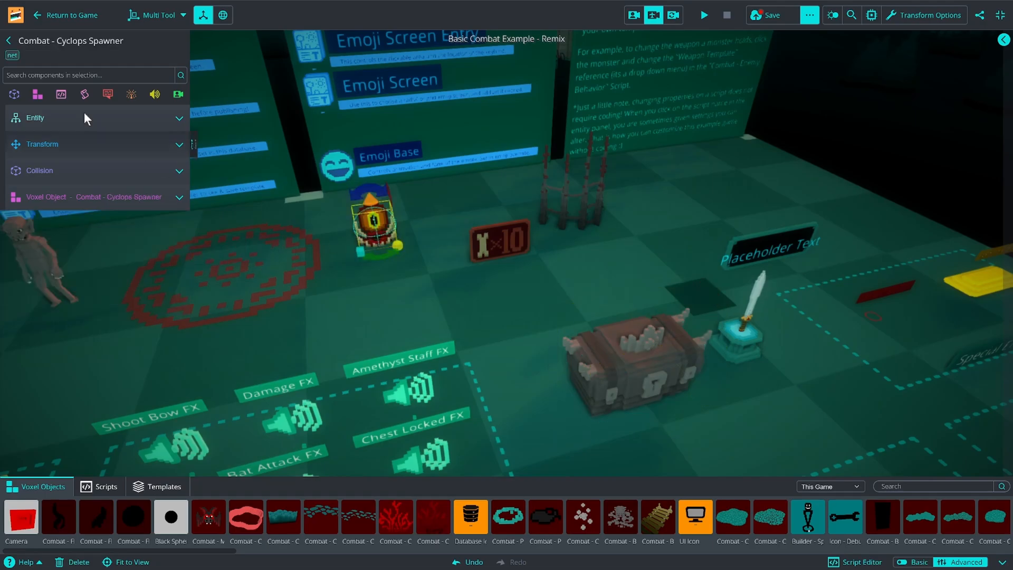
left_click(64, 97)
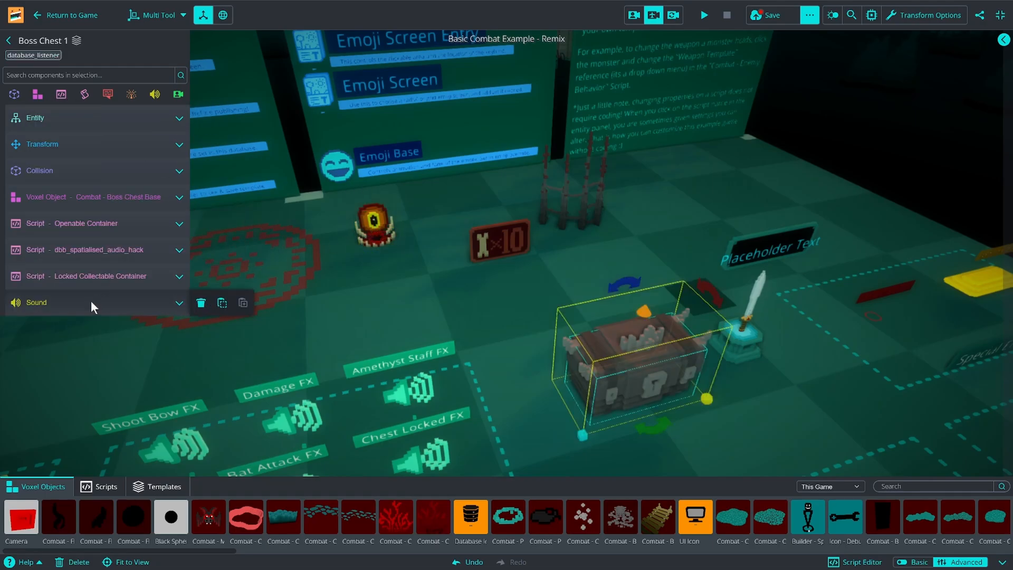
Step: Check the boss chest's Sound settings and add a new Sound component to the cyclops spawner
left_click(91, 307)
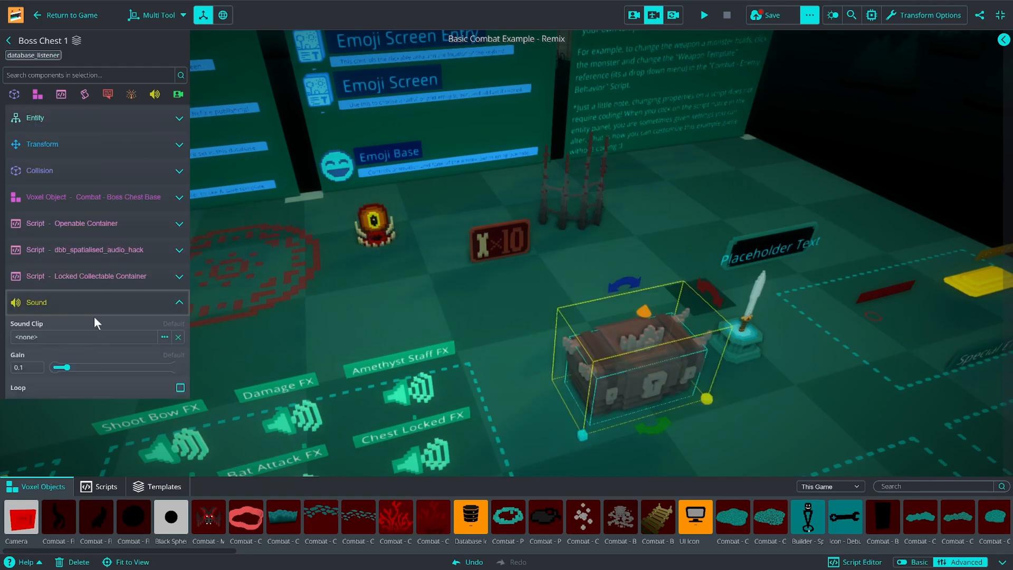
left_click(364, 224)
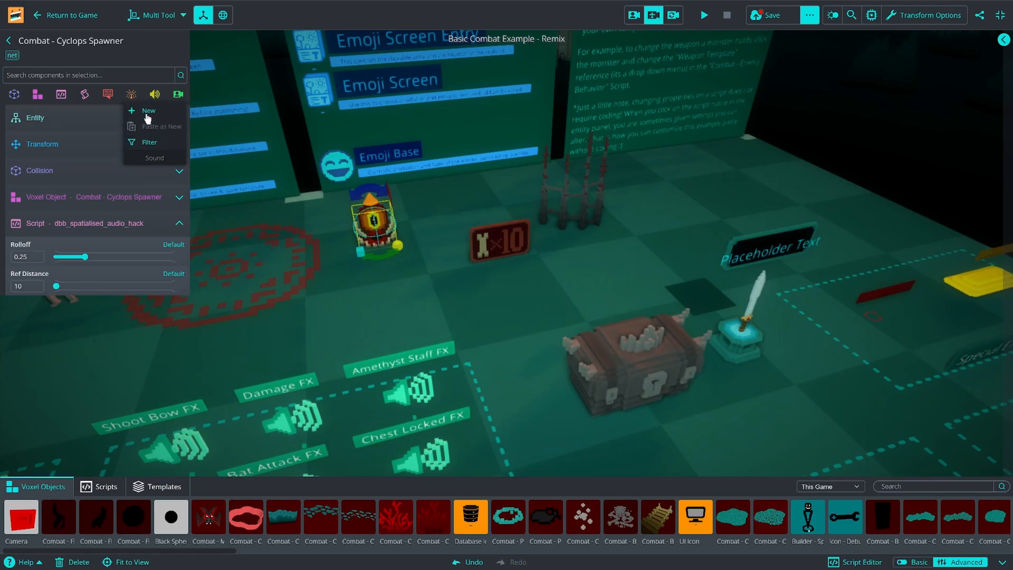
left_click(148, 114)
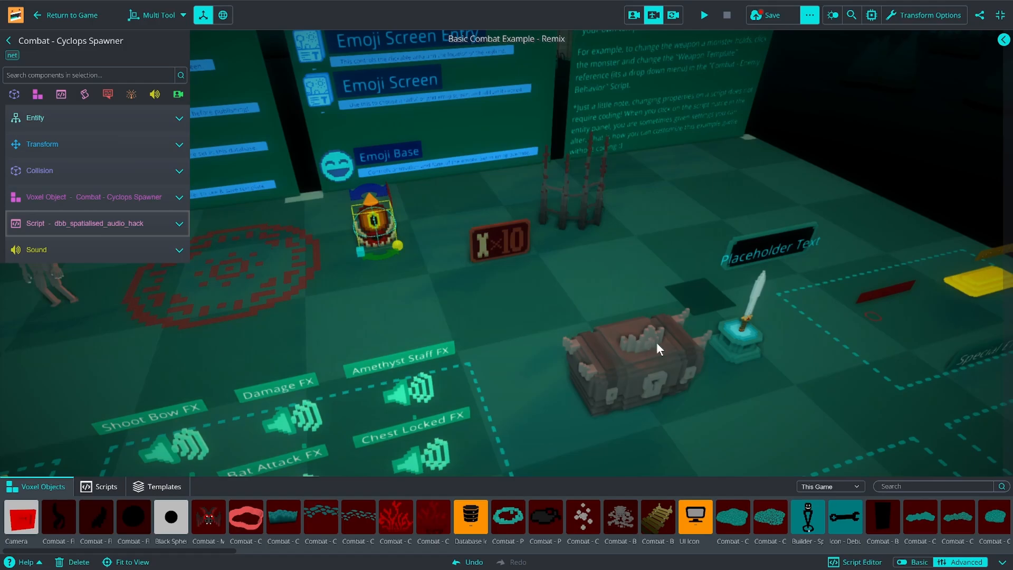
Step: Copy the Purchasable Object script from the ruby sword and paste it as a new script on the cyclops spawner
left_click(752, 294)
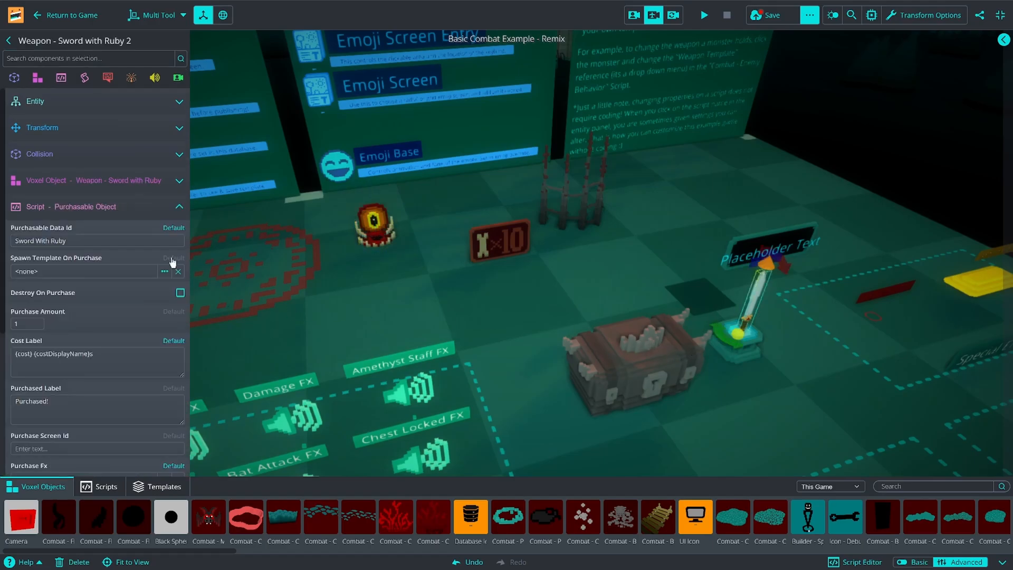
mouse_move(134, 206)
left_click(264, 207)
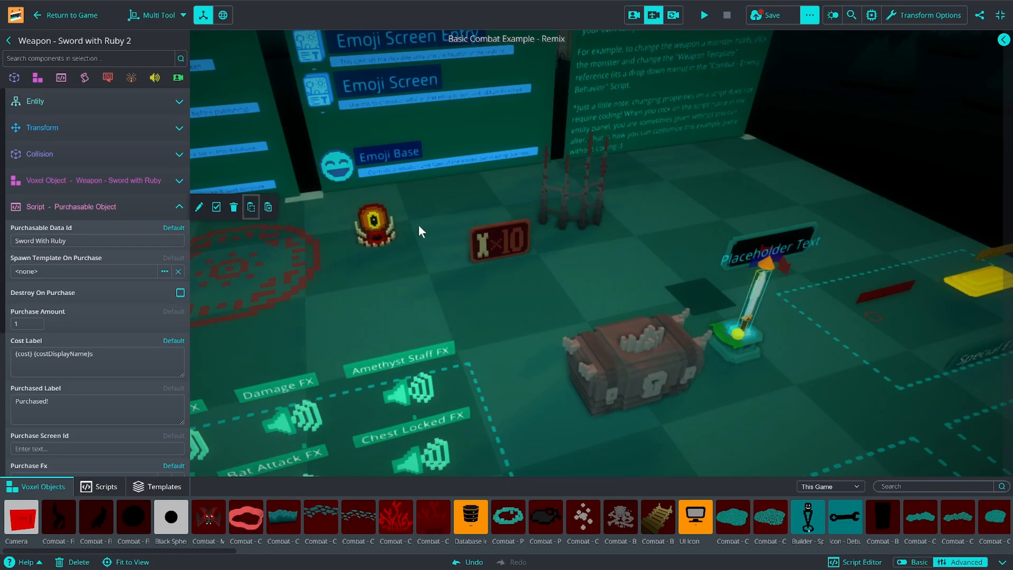
left_click(375, 224)
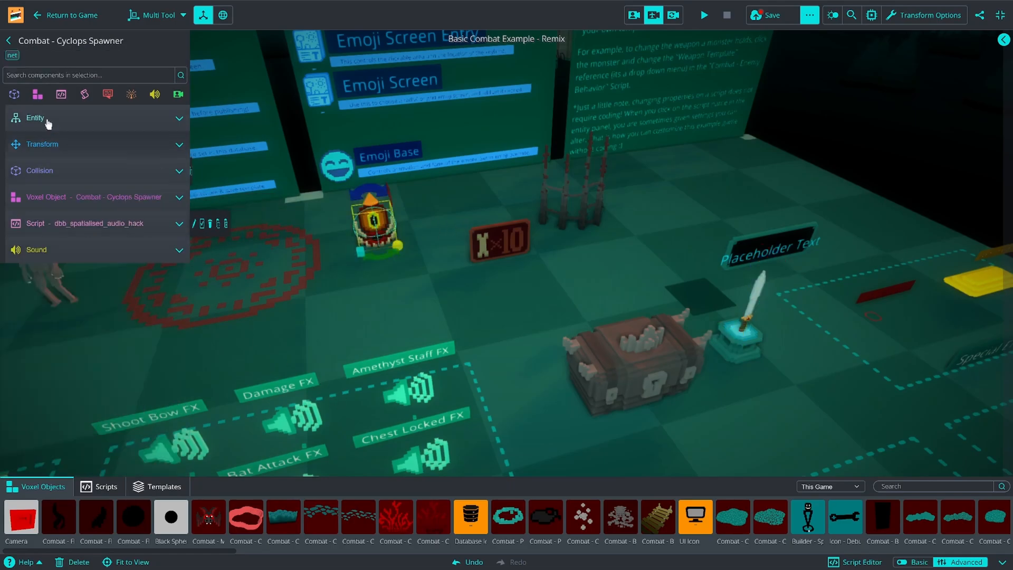
left_click(62, 94)
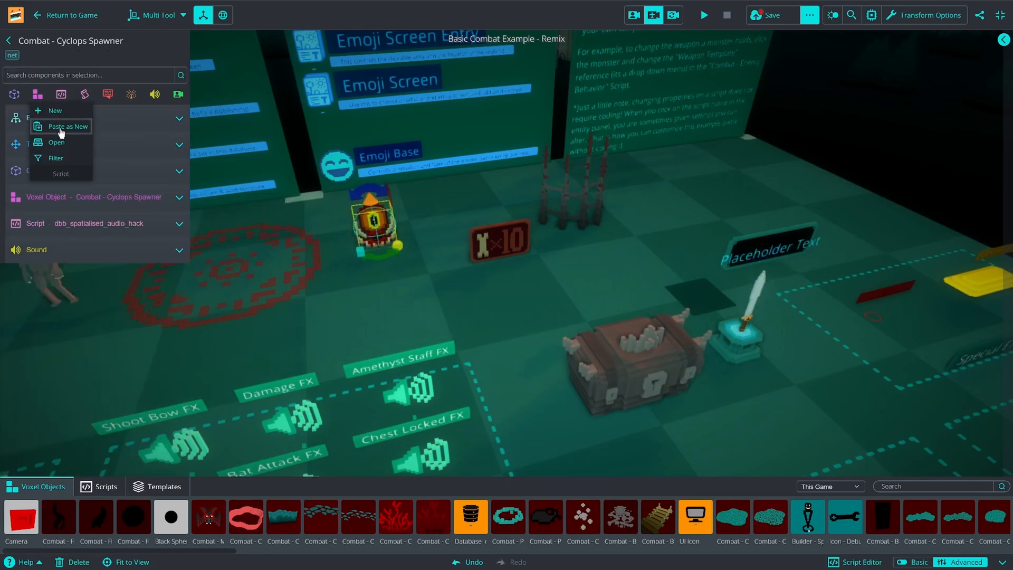
left_click(61, 127)
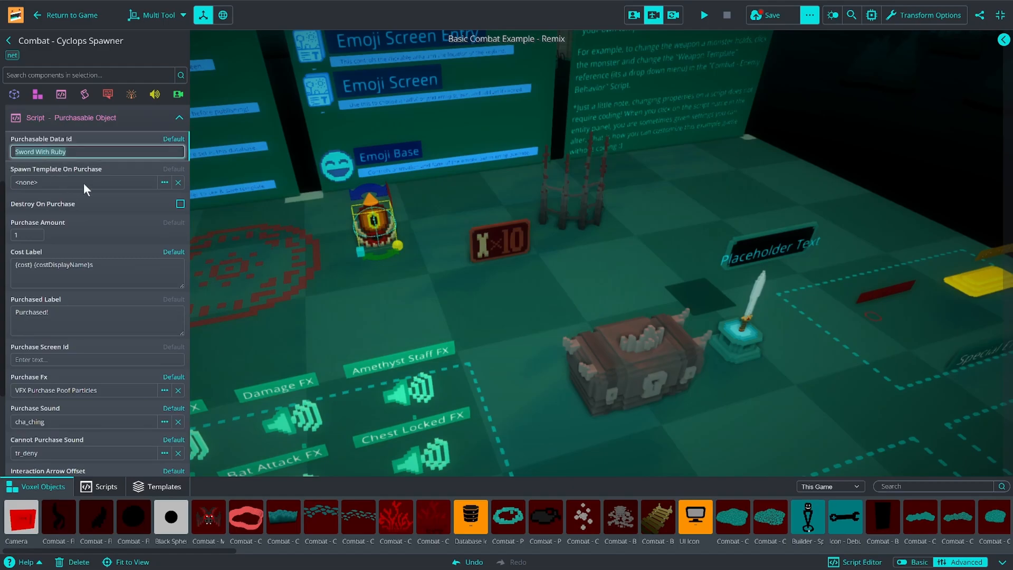
Step: Clear the cyclops spawner's Purchasable Data Id and copy the Bone Cyclops Summon data id from the Purchasable Database
key("BackSpace")
right_click_drag(377, 322, 306, 274)
key("w")
left_click(222, 263)
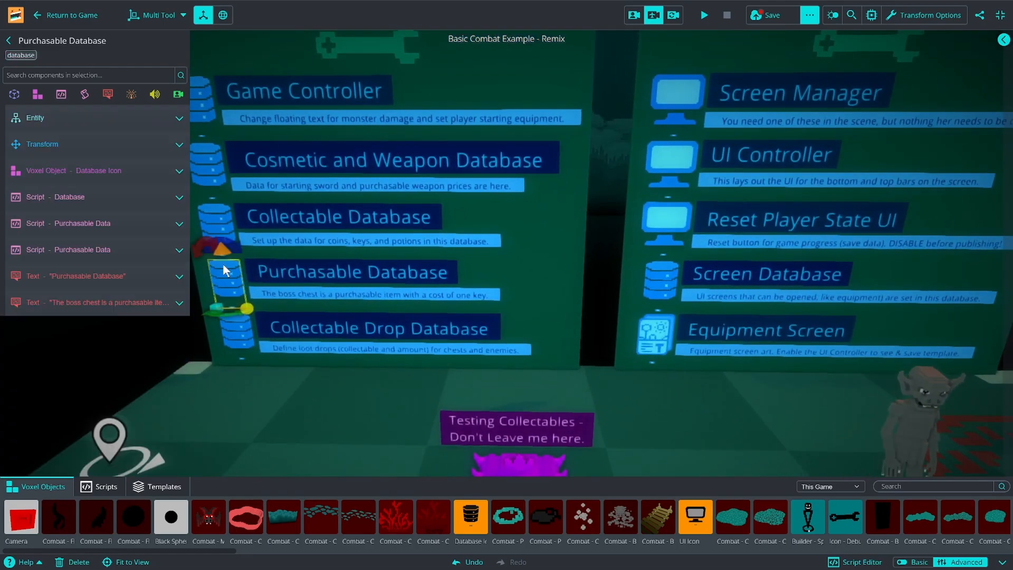
left_click(90, 223)
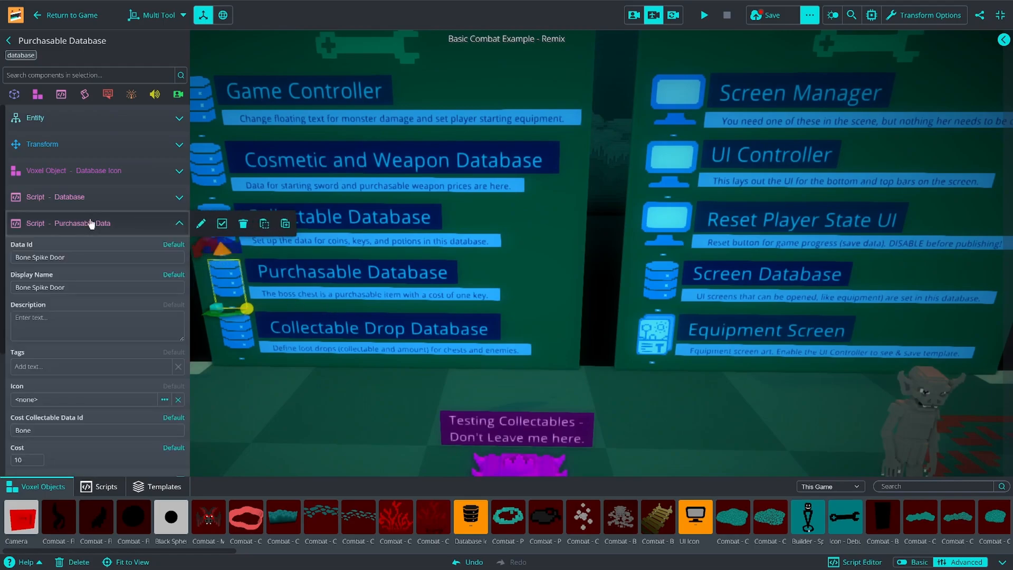
left_click(94, 220)
left_click(93, 248)
left_click_drag(84, 284, 29, 272)
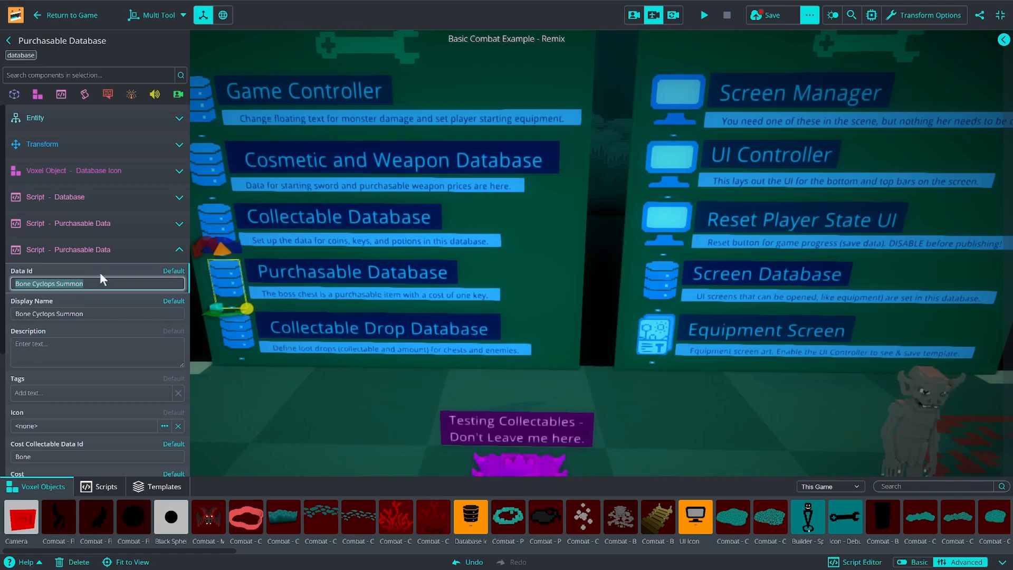
left_click(152, 250)
Step: Set the cyclops spawner's Purchasable Data Id to Bone Cyclops Summon by pasting the copied id
right_click_drag(316, 306, 428, 346)
key("w")
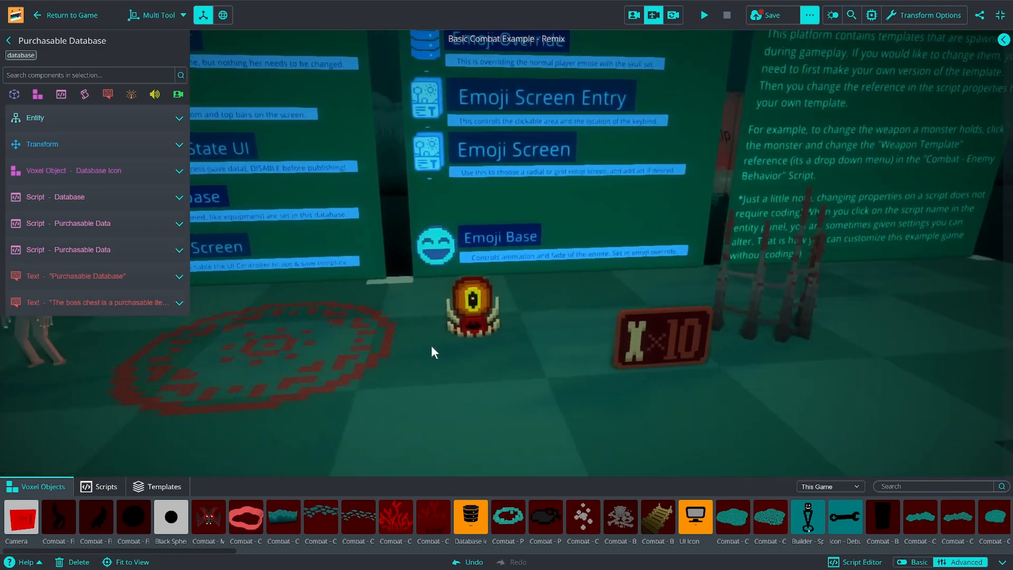
left_click(457, 308)
left_click(91, 287)
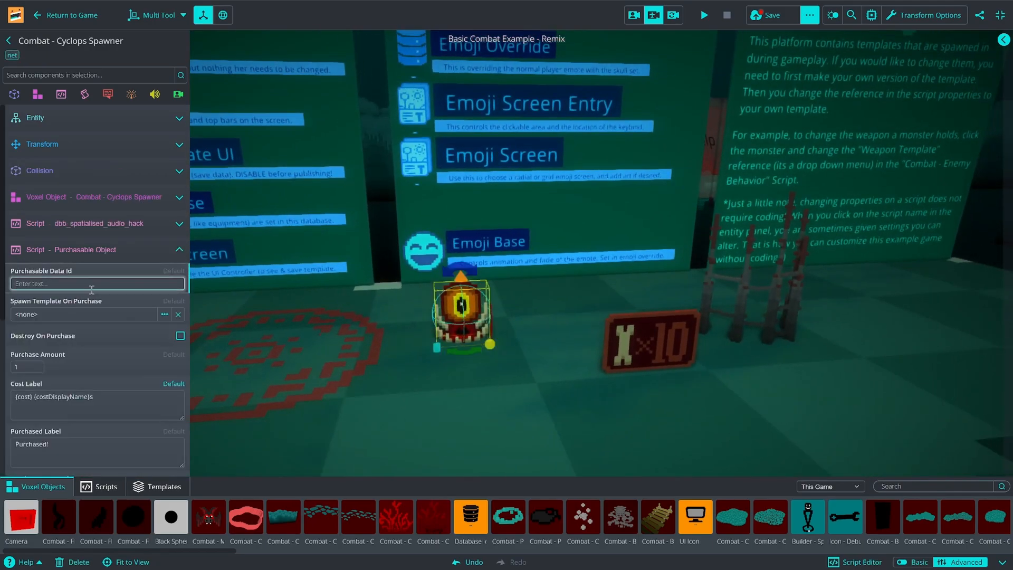
key("ctrl+v")
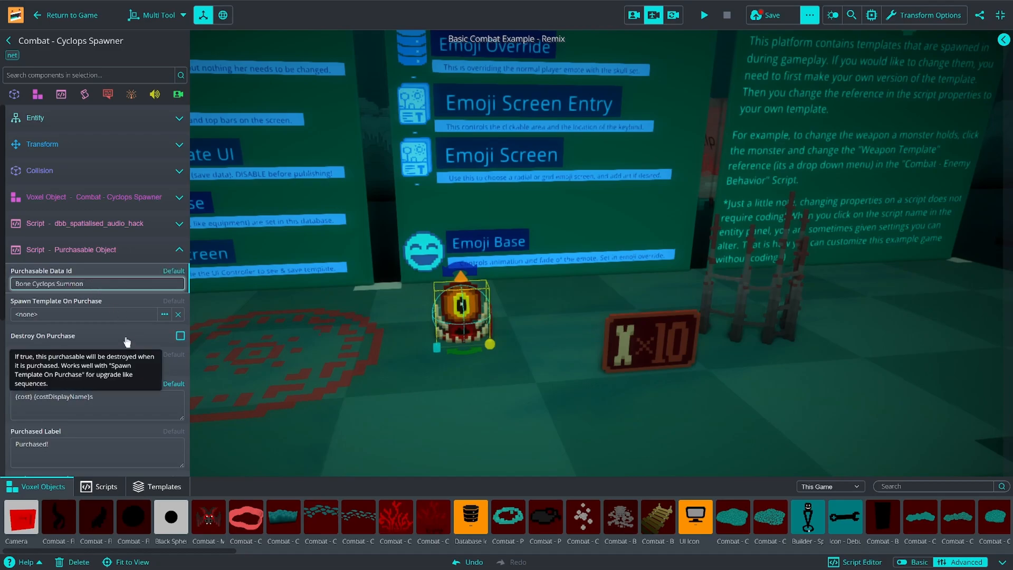
Step: Set the spawner's Spawn Template On Purchase to NPC Enemy - Cyclops and enable Destroy On Purchase
scroll(131, 350, "down", 1)
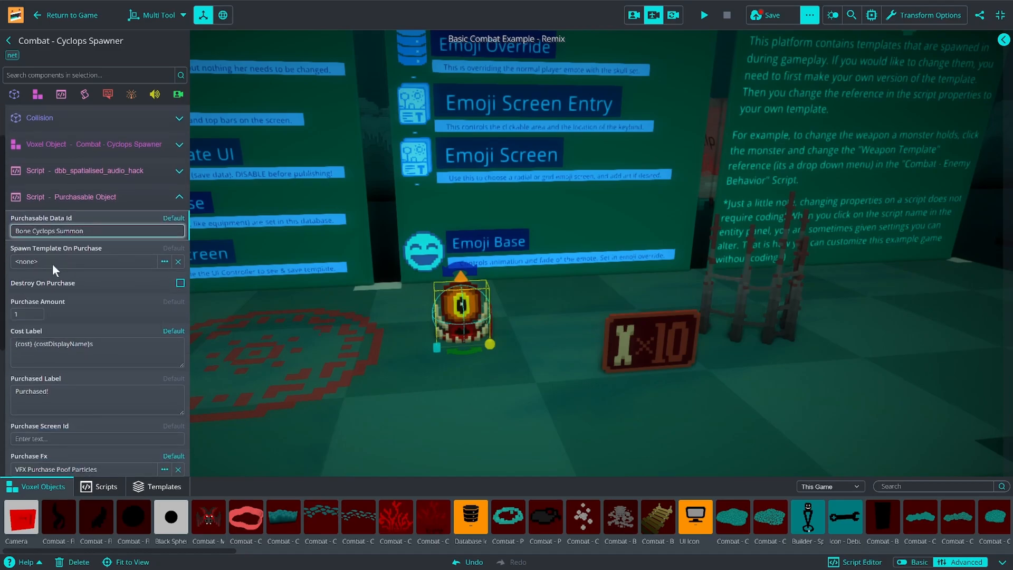
right_click_drag(466, 371, 432, 264)
key("a")
key("s")
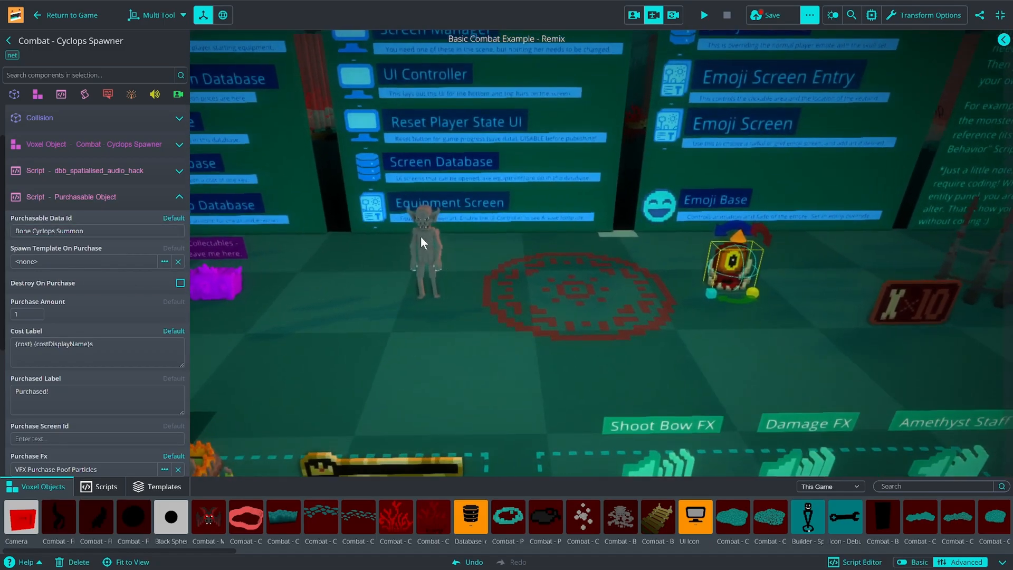
key("w")
key("d")
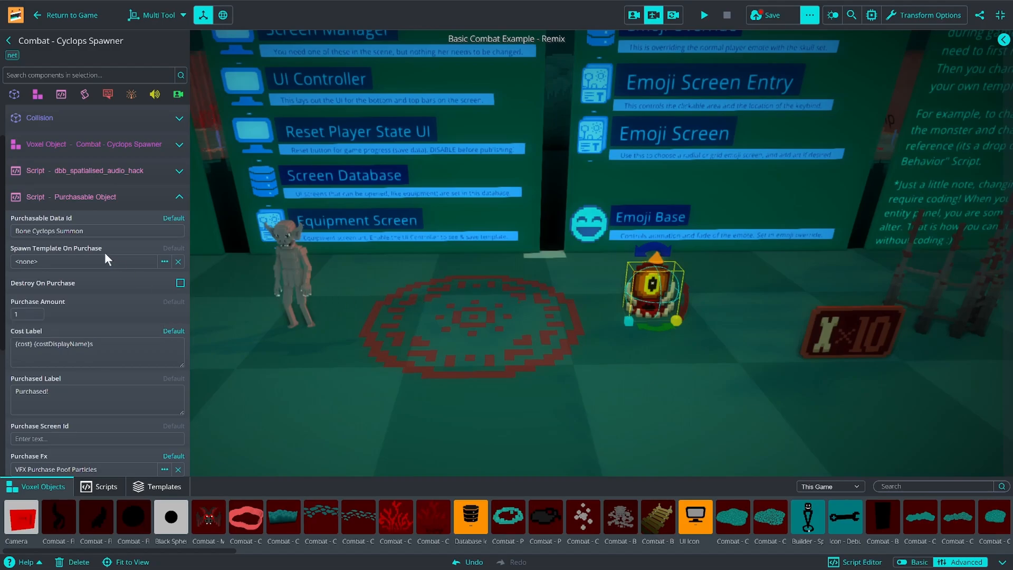
left_click(93, 262)
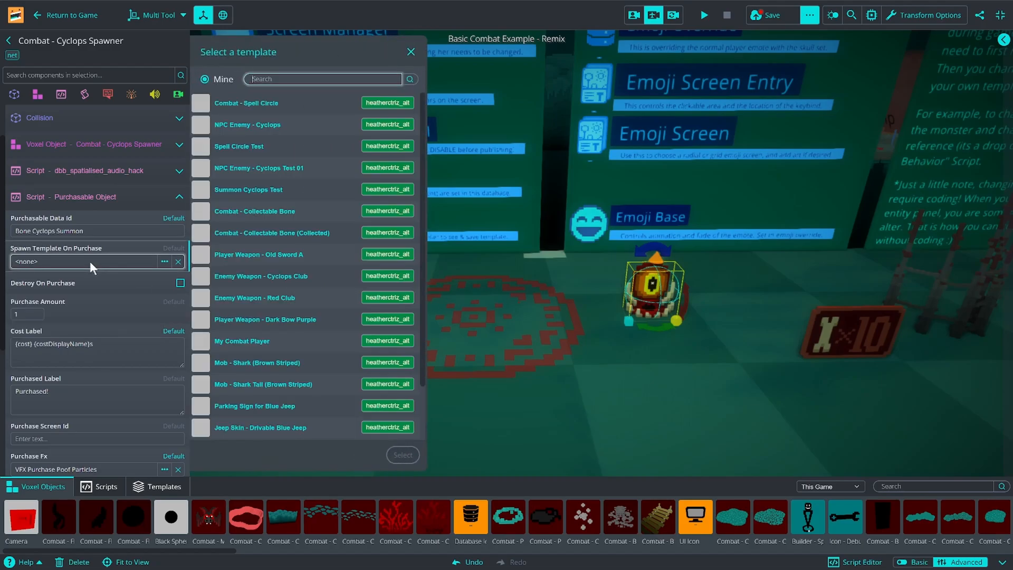
left_click(259, 125)
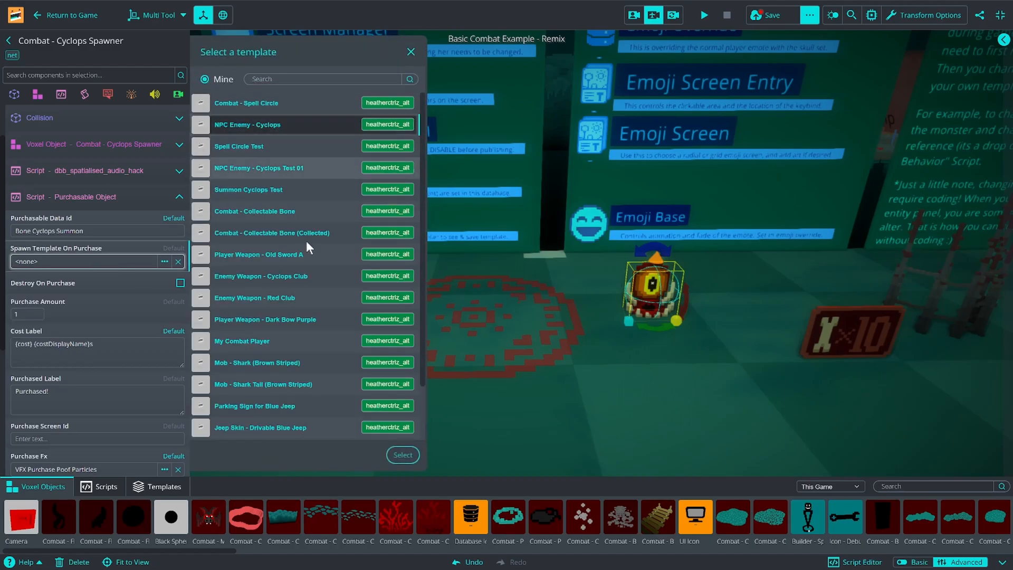
left_click(406, 455)
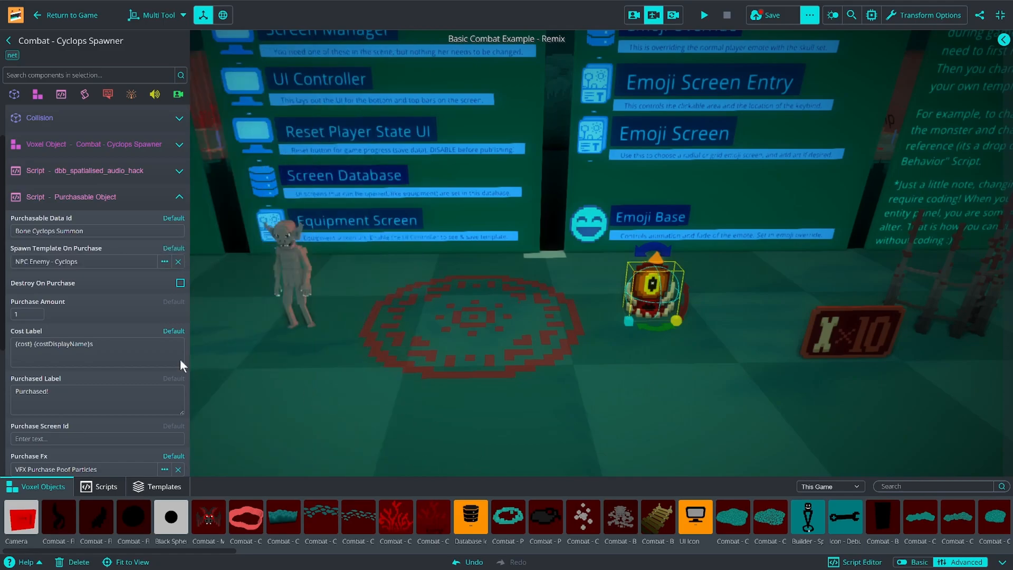
left_click(180, 284)
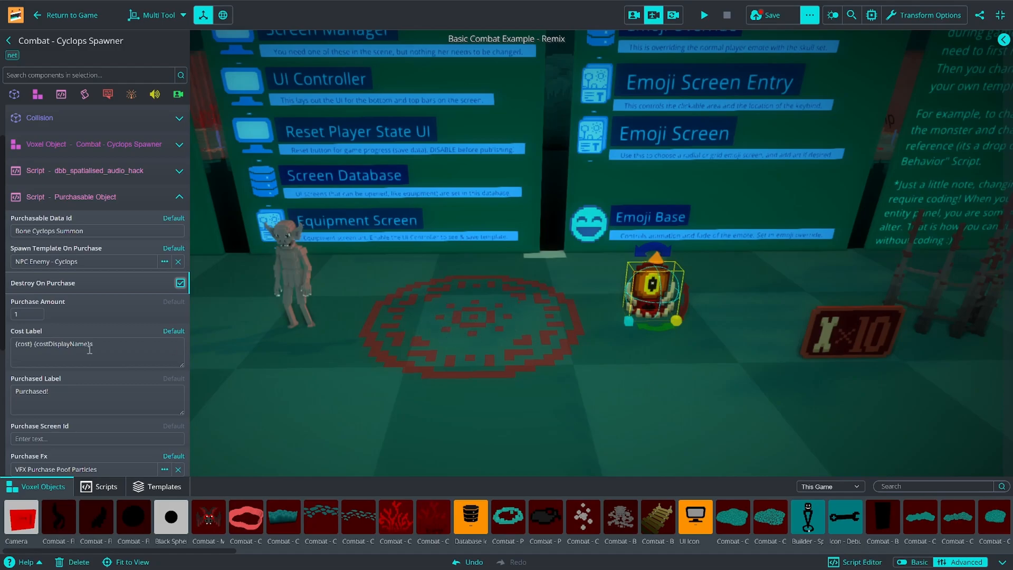
Step: Set the cyclops spawner's Purchase Fx to the Combat - Spell Circle template
scroll(47, 333, "down", 3)
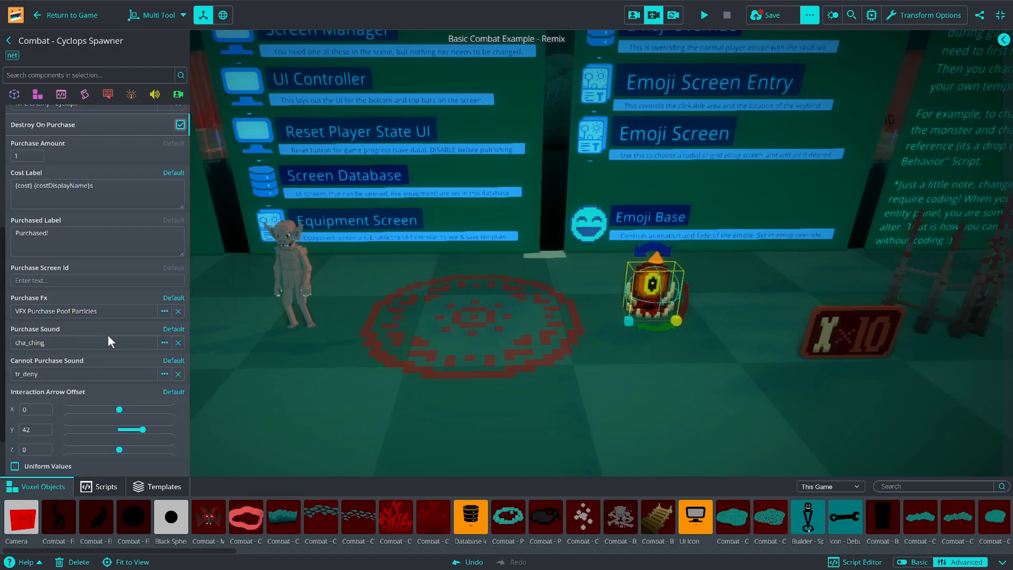
scroll(108, 334, "down", 1)
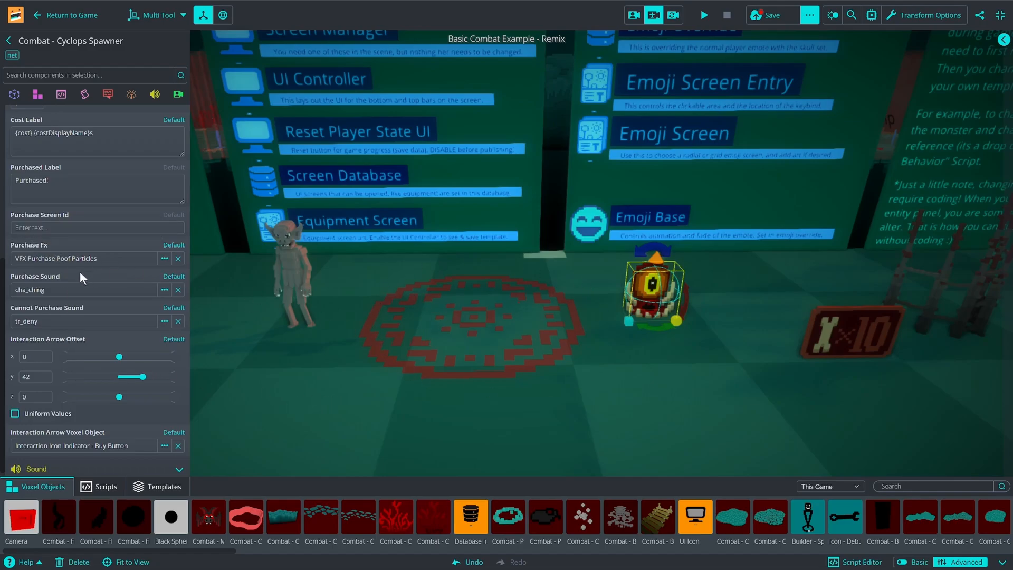
left_click(88, 258)
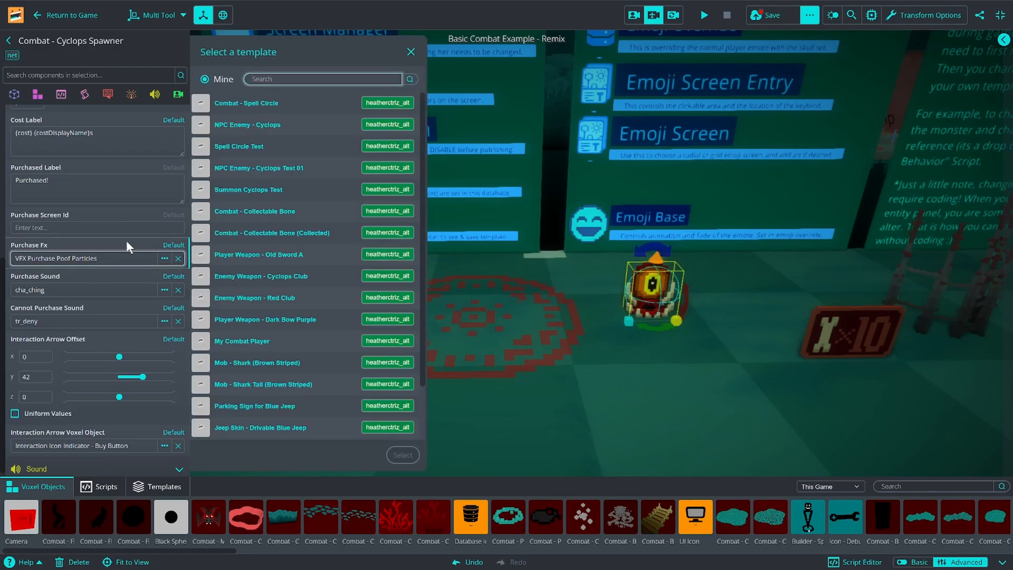
left_click(255, 104)
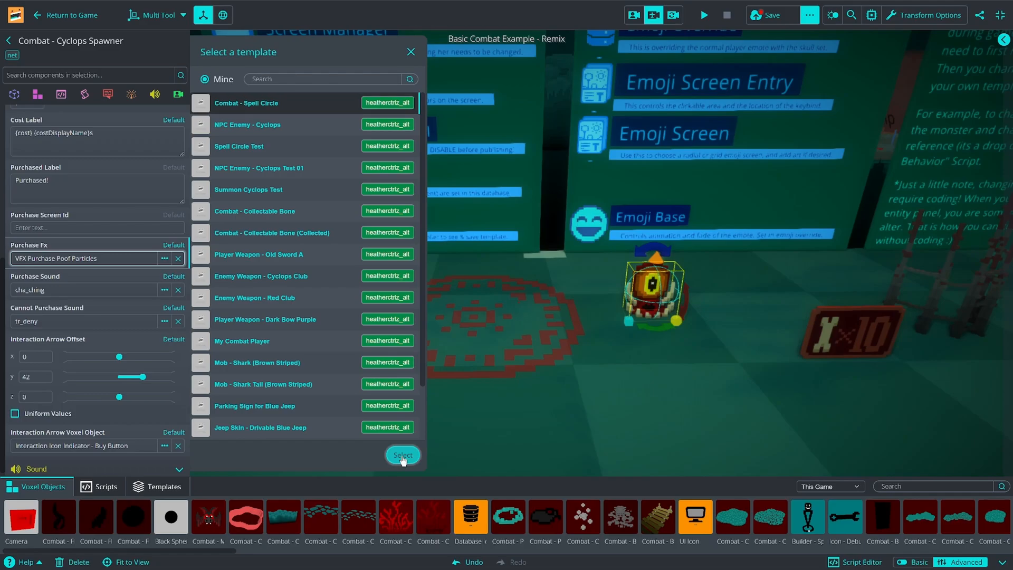
left_click(402, 455)
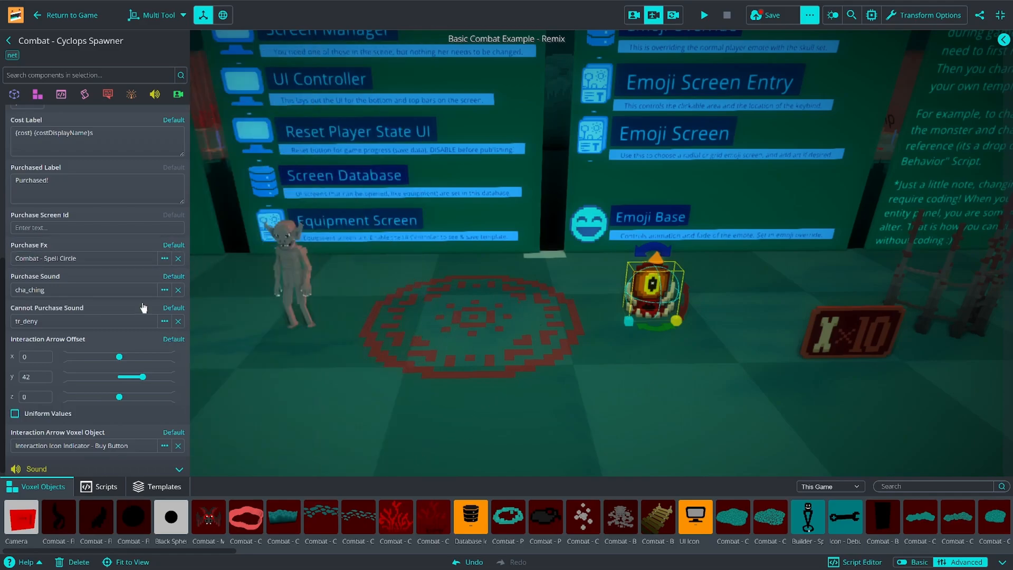
Step: Set the spawner's Interaction Arrow Voxel Object to Interaction Icon Indicator - Bone Cost x 10 from the user's own voxel objects
left_click(105, 446)
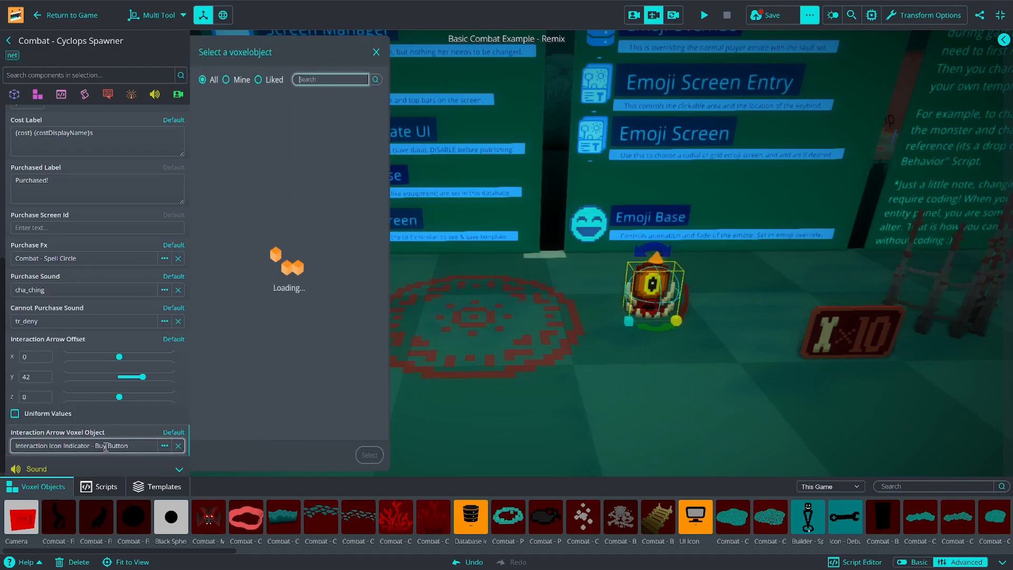
left_click(238, 81)
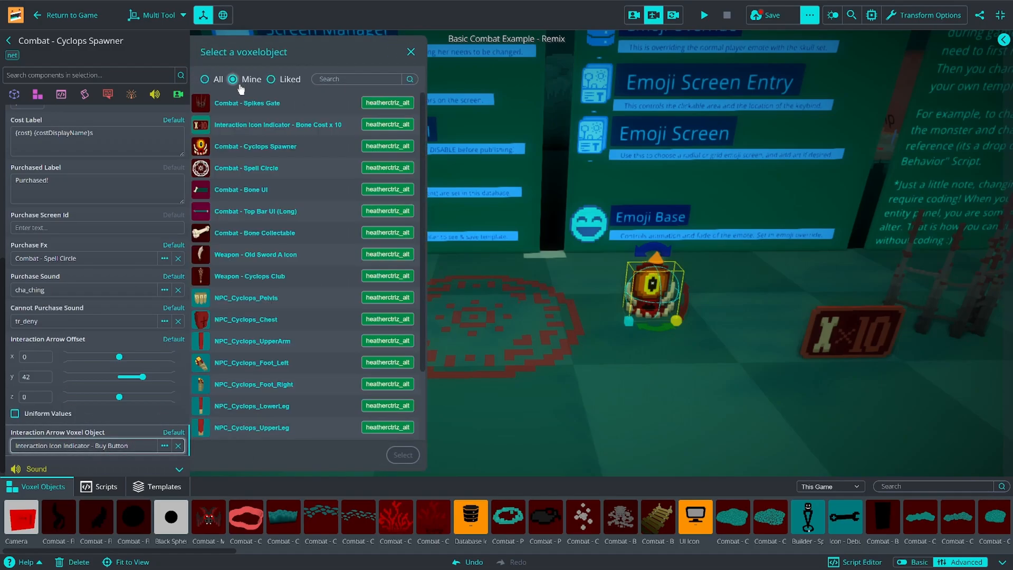
left_click(248, 124)
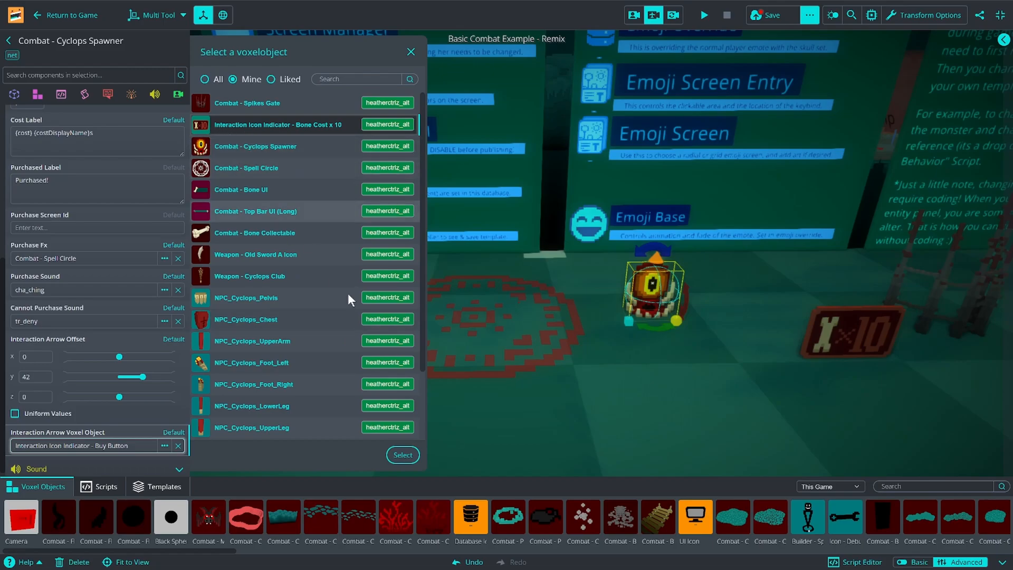
left_click(403, 455)
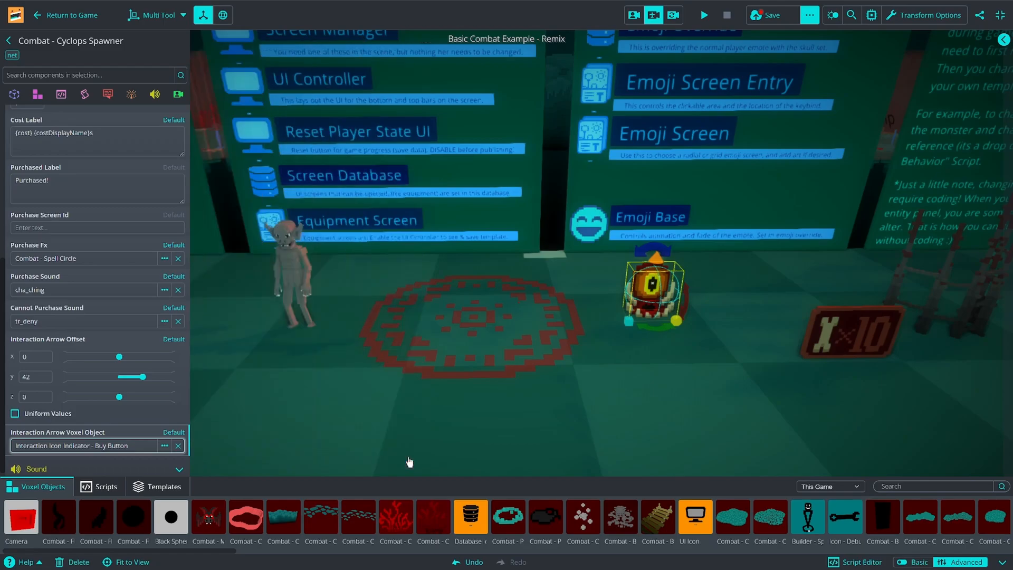
Step: Disable the Combat - Enemy Behavior script on the NPC Enemy - Cyclops in the scene and close its properties
left_click(280, 267)
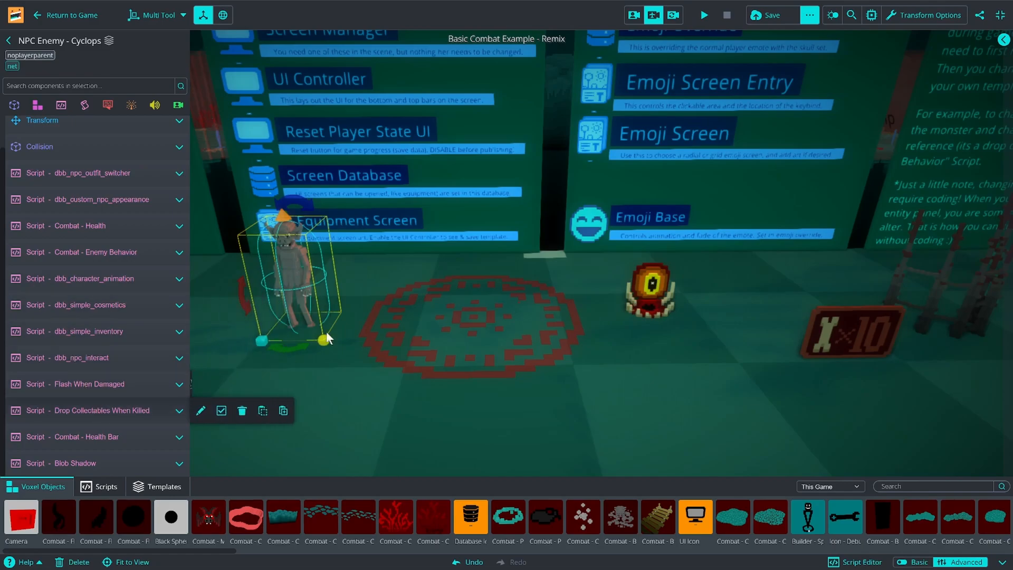
mouse_move(153, 410)
mouse_move(145, 456)
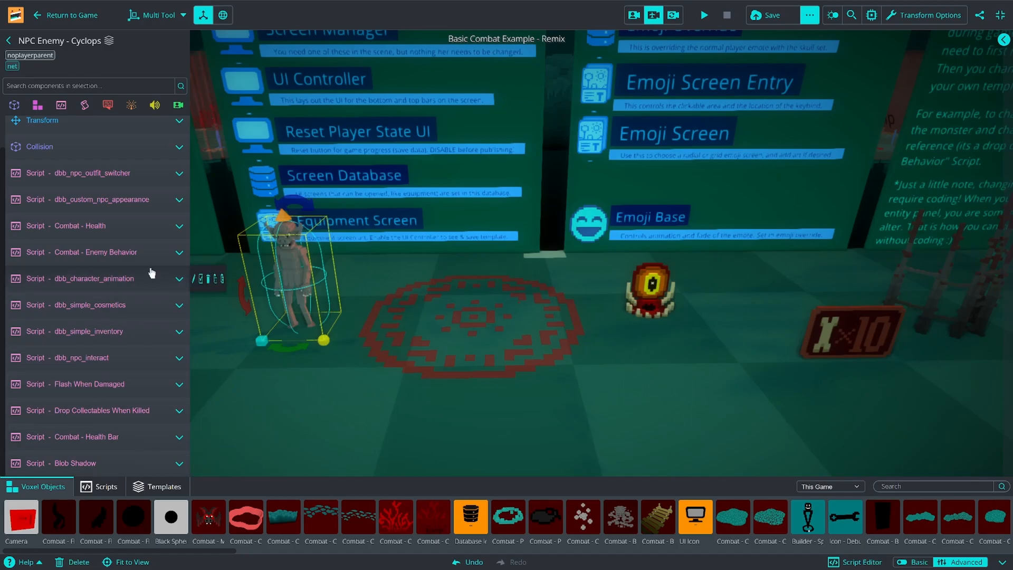
left_click(221, 253)
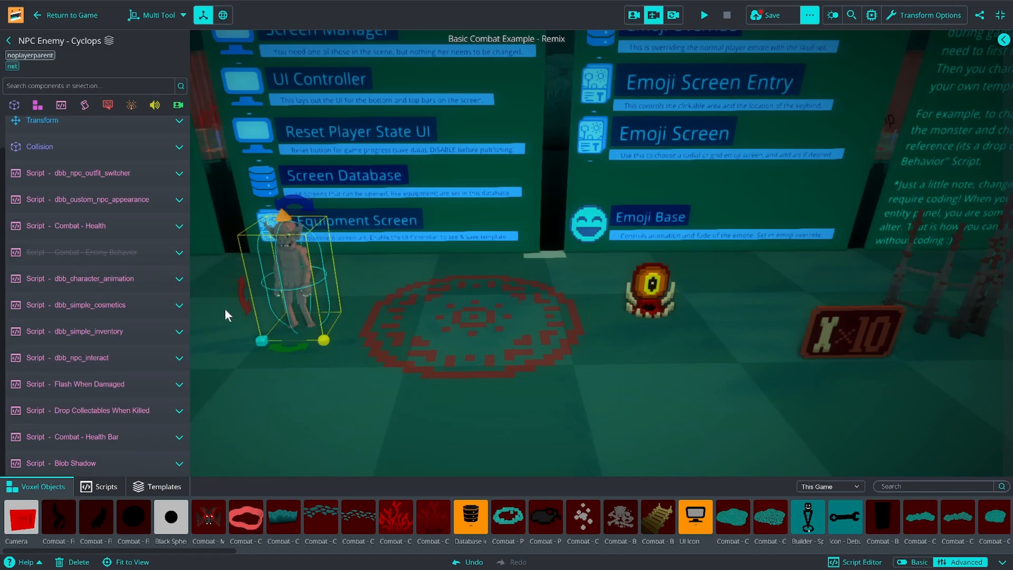
left_click(10, 41)
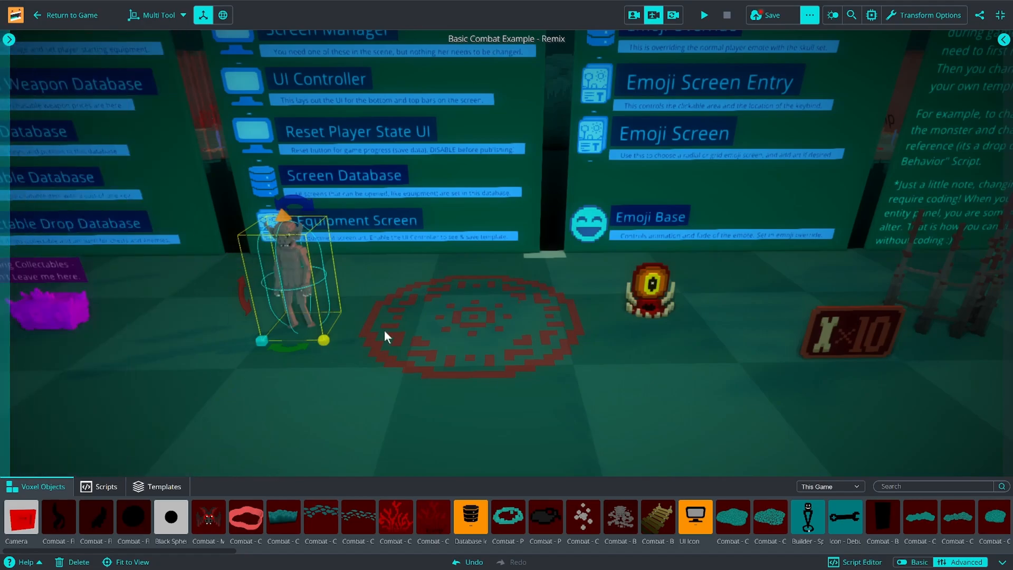
Step: Playtest the game and walk the player to and from the cyclops spawner to check its bone cost indicator
left_click(705, 15)
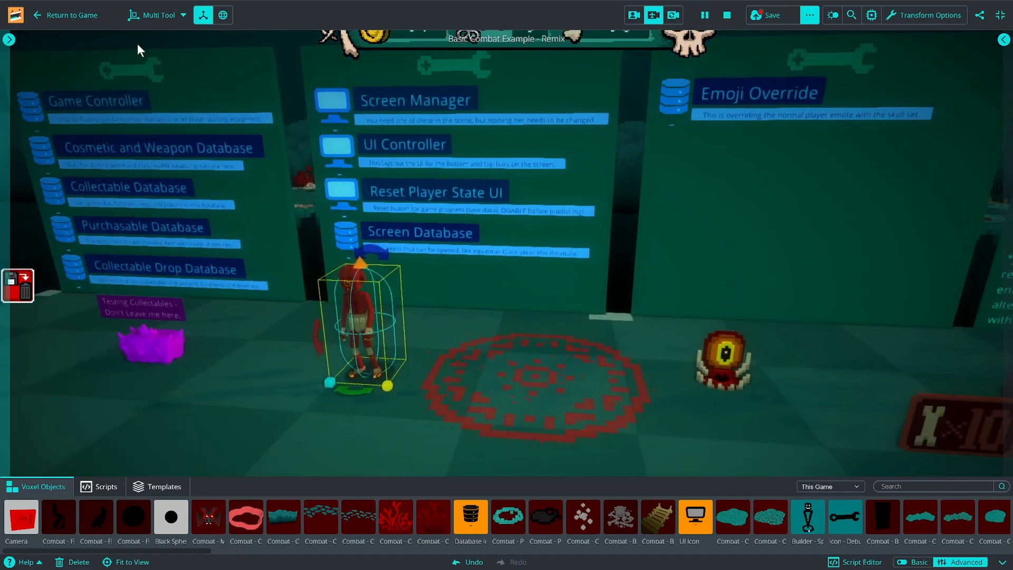
key("d")
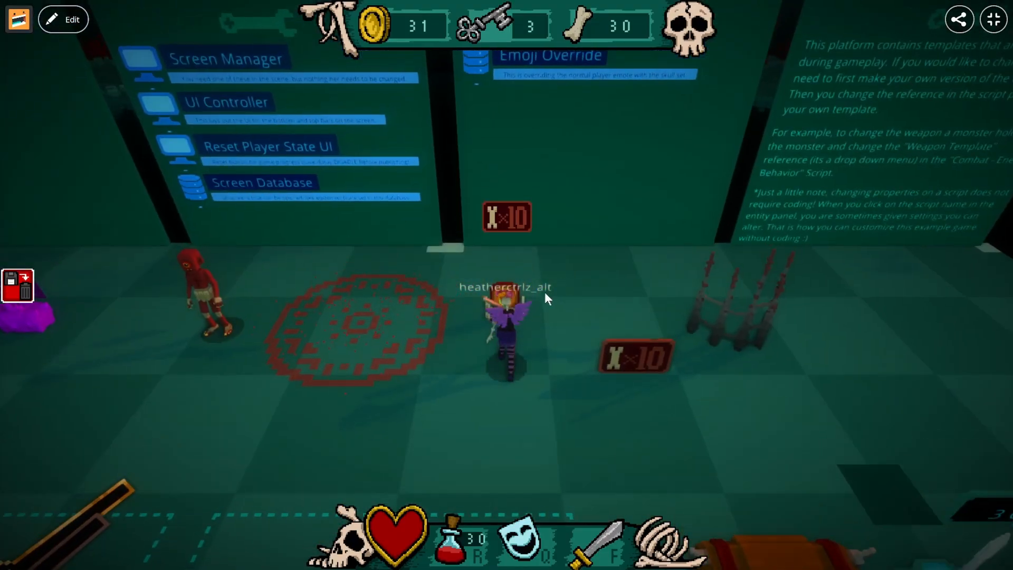
key("s")
key("a")
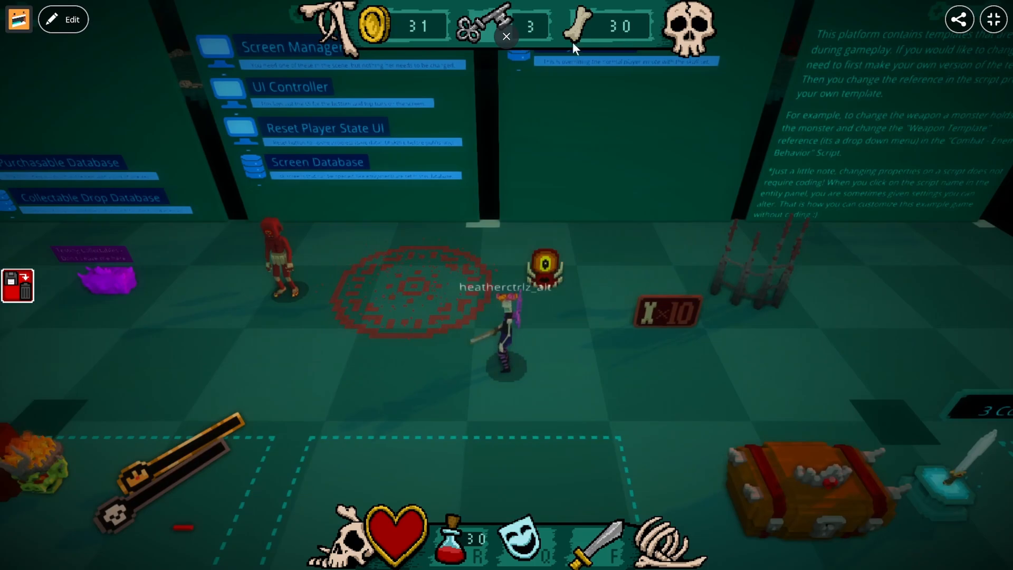
key("a")
key("d")
key("w")
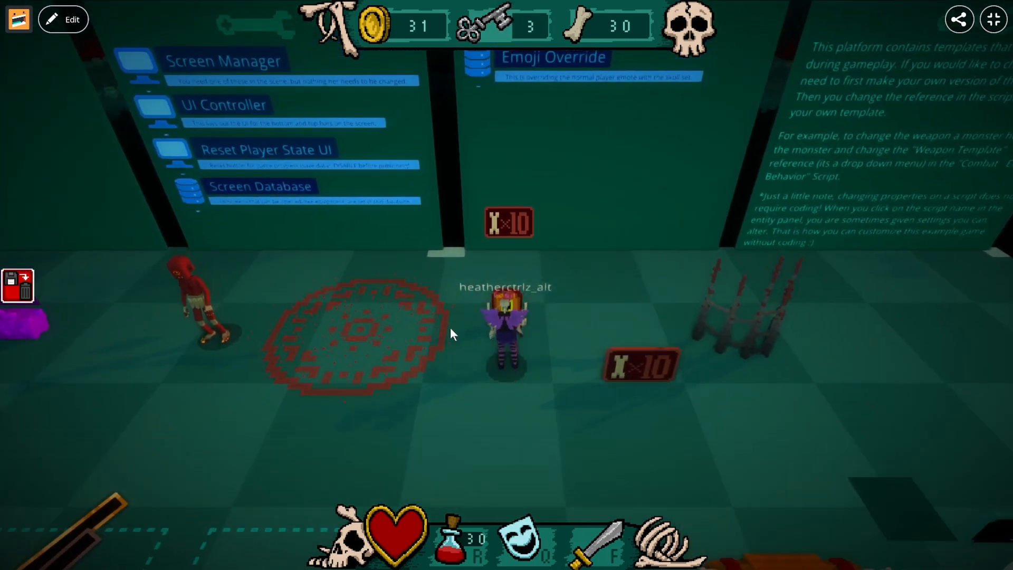
Step: Walk the player to the cyclops spawner and purchase it with 10 bones to summon the enemy through the spell circle
key("s")
key("w")
key("s")
key("w")
key("f")
key("s")
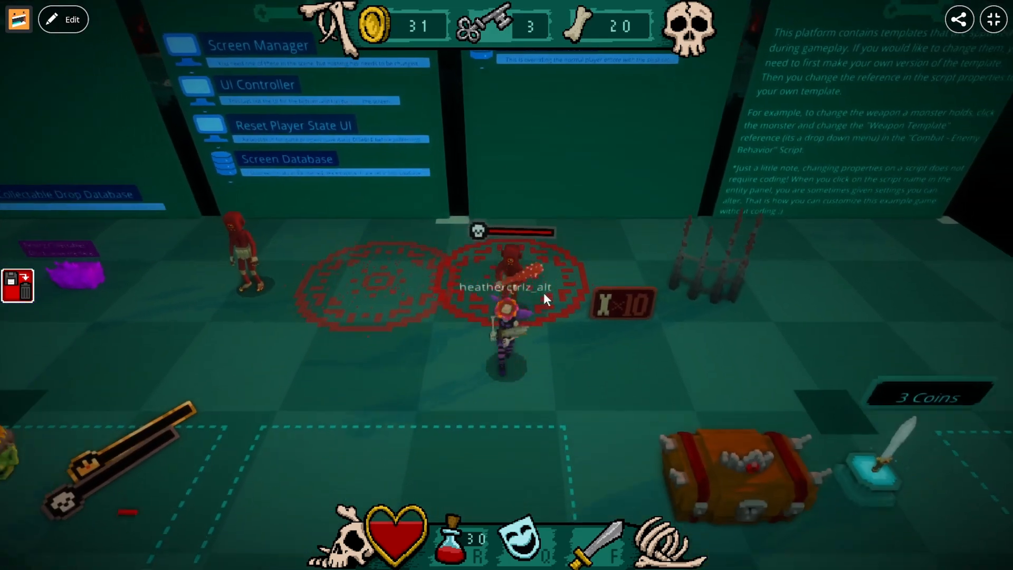
Step: Fight the summoned cyclops with the equipped weapon until it is defeated
key("a")
key("w")
key("w")
key("f")
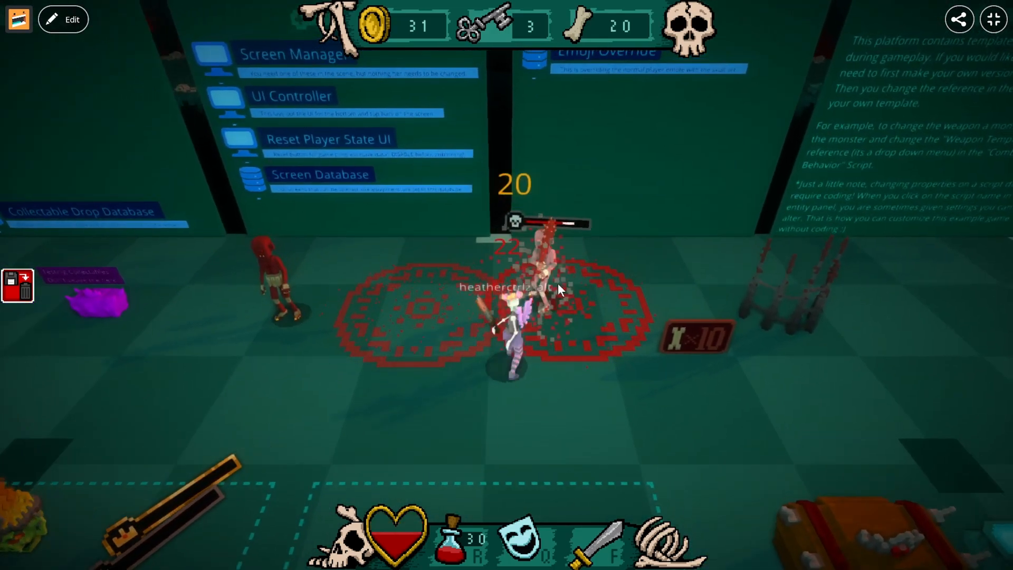
key("d")
key("w")
key("w")
key("a")
left_click(546, 275)
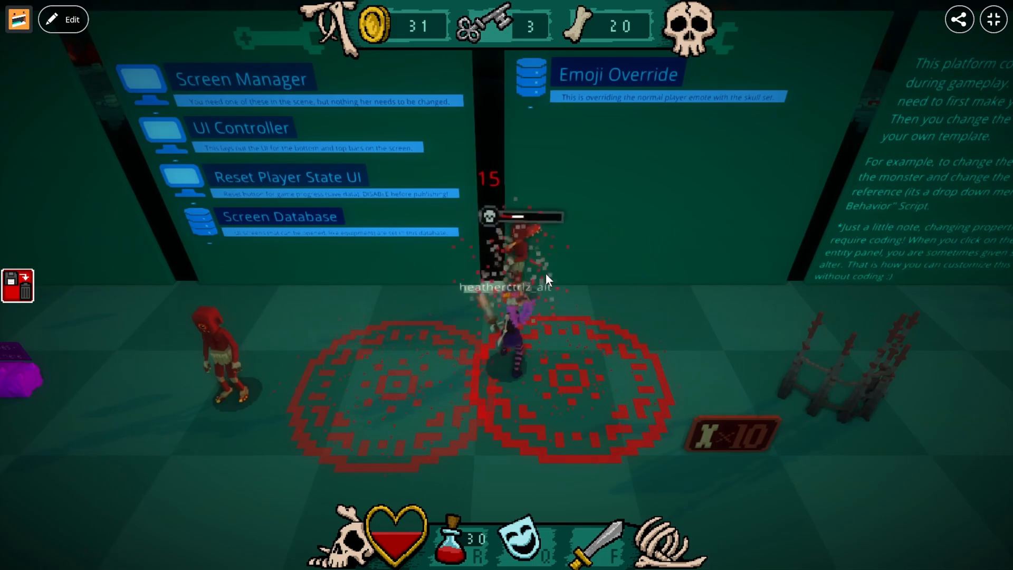
left_click(553, 274)
key("d")
key("s")
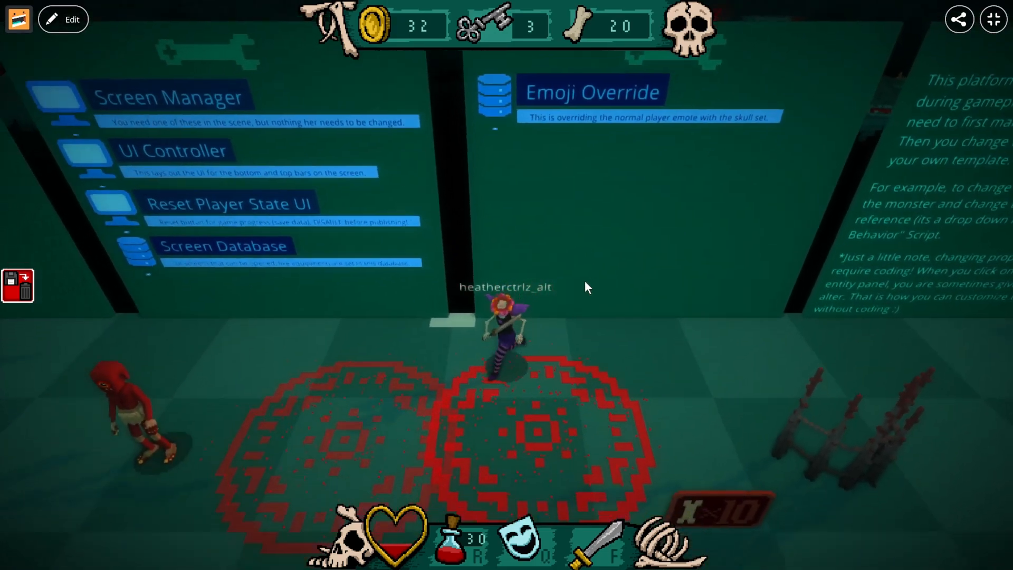
Step: Walk away from the spell circle and back, attack the respawned cyclops, and return to the editor
key("a")
key("d")
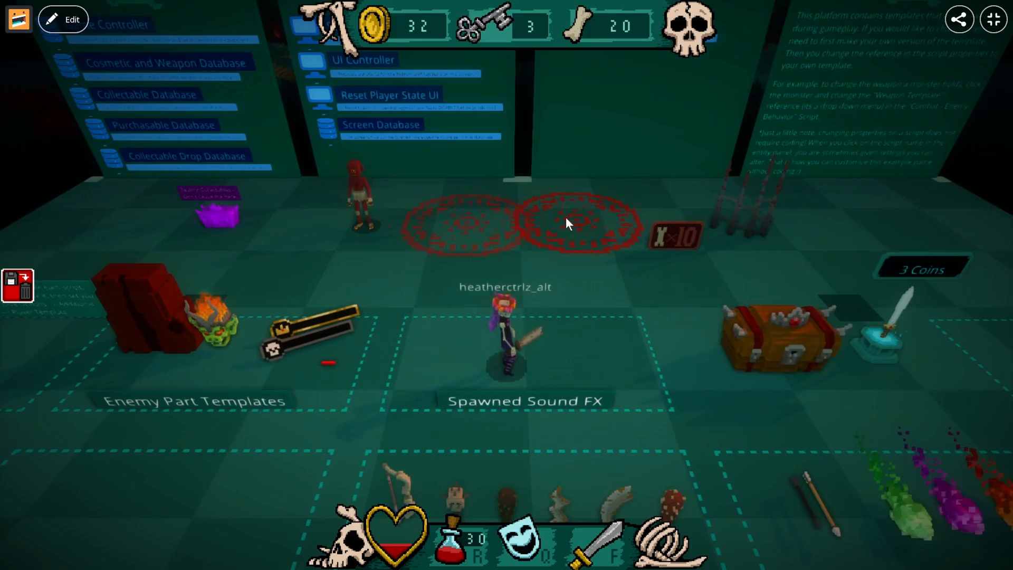
key("w")
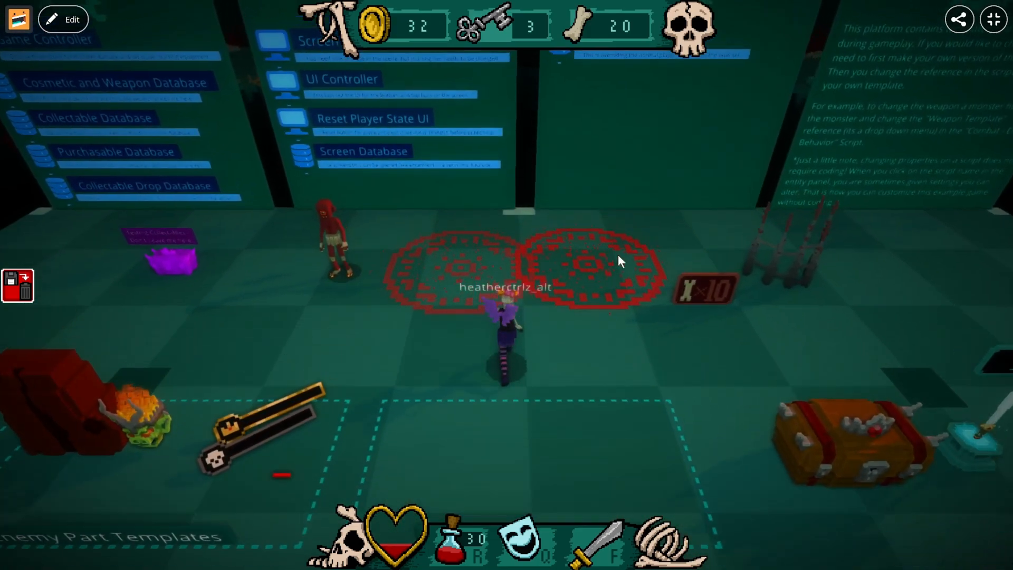
left_click(575, 275)
left_click(586, 275)
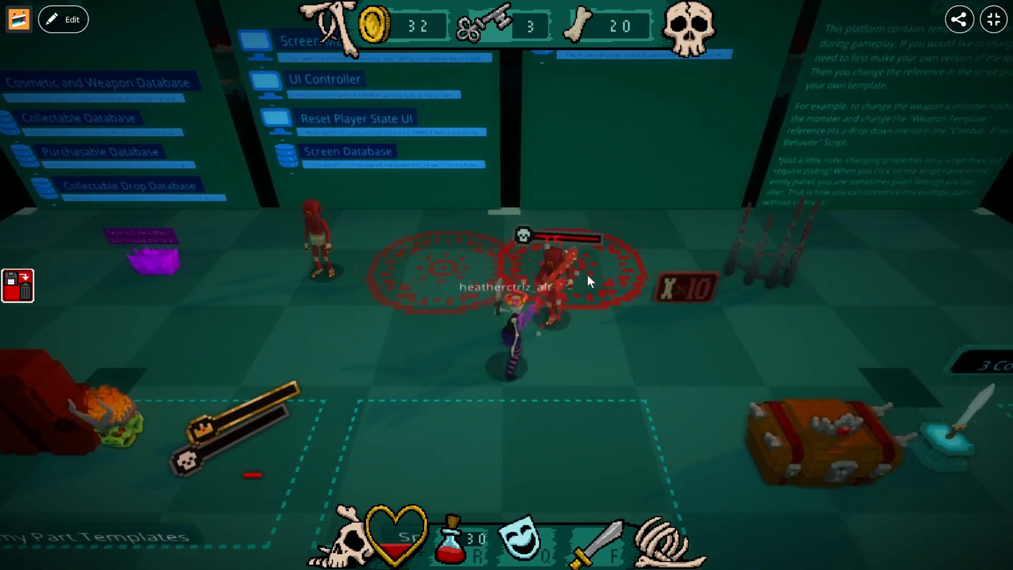
left_click(587, 274)
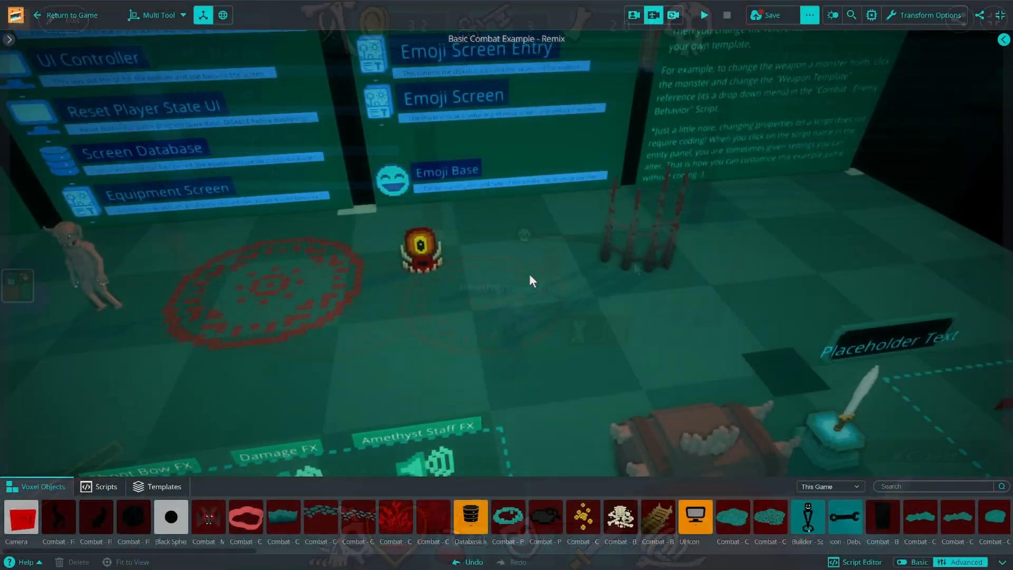
Step: Select the Combat - Spikes Gate in the scene and open its properties
right_click_drag(530, 273, 500, 284)
key("s")
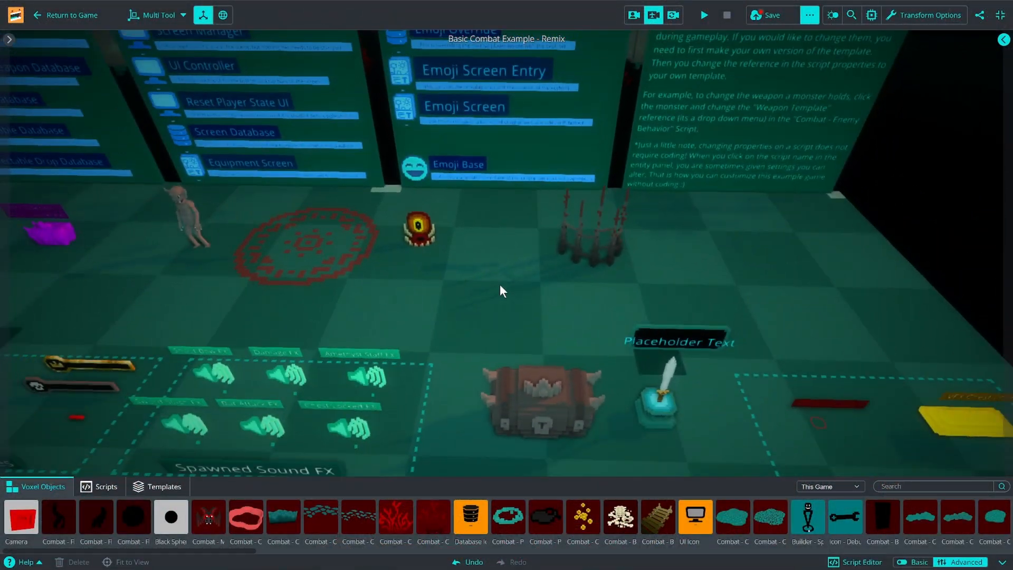
left_click(576, 259)
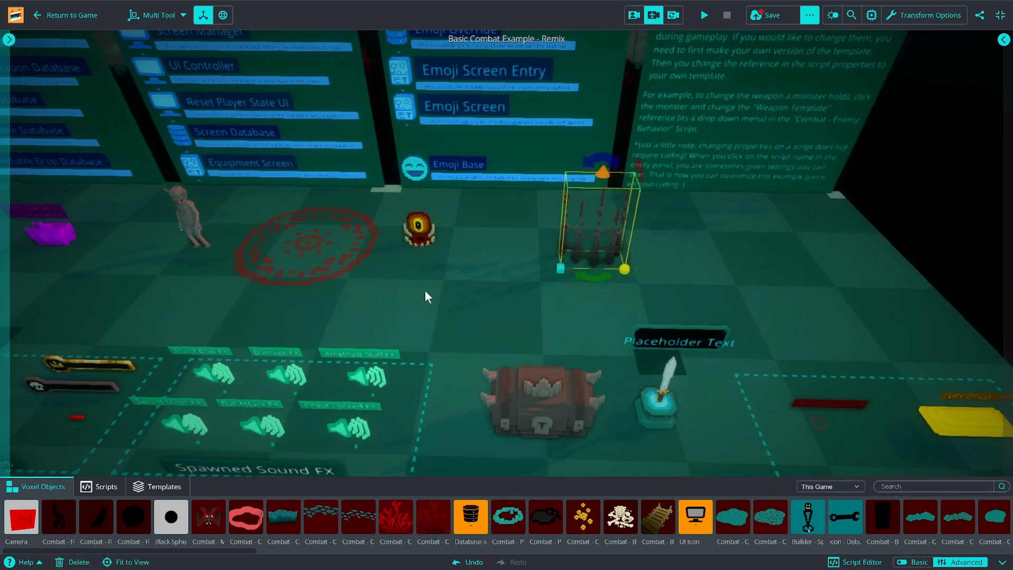
left_click(7, 39)
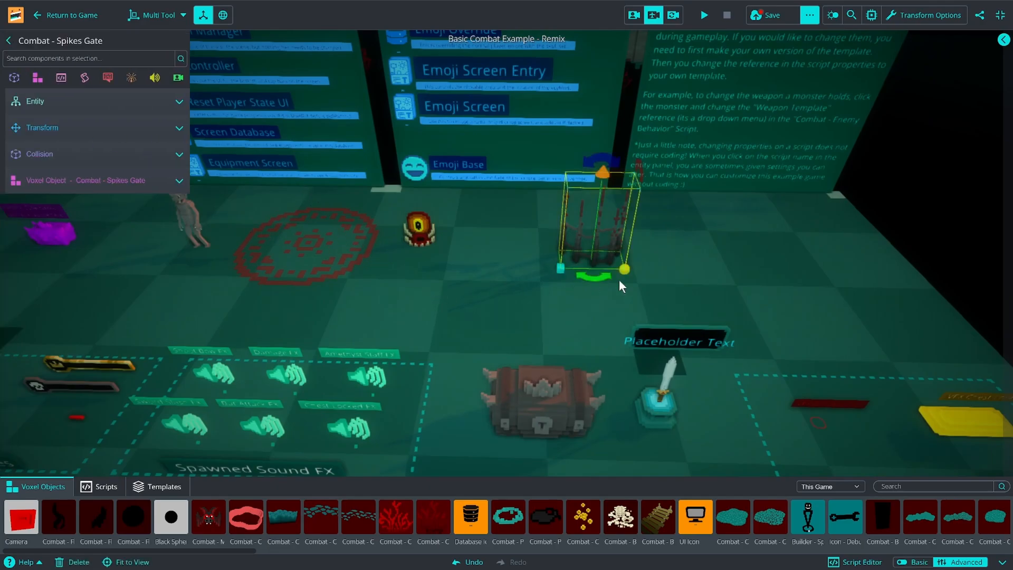
Step: Try lowering the spikes gate into the floor and undo the move
left_click_drag(600, 172, 595, 240)
key("ctrl+z")
key("w")
right_click_drag(493, 264, 505, 234)
key("s")
key("w")
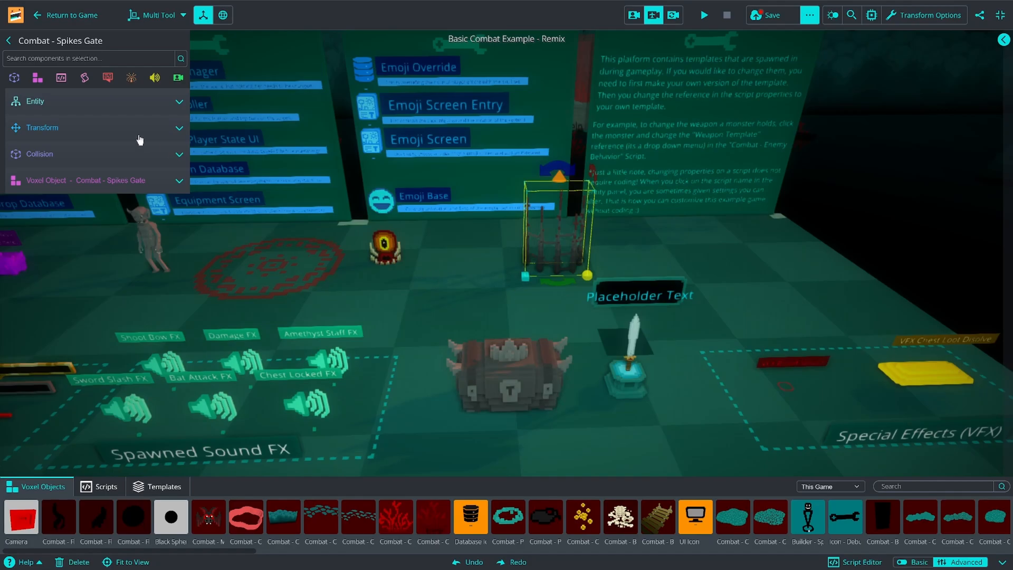
left_click(49, 100)
left_click(49, 101)
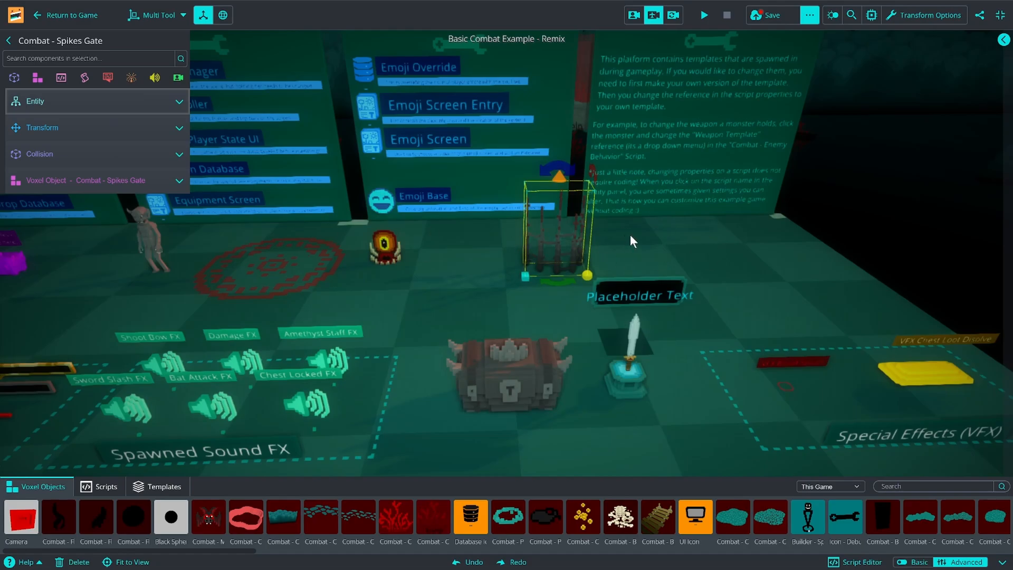
Step: Set the spikes gate's local scale to 1.67
key("d")
key("w")
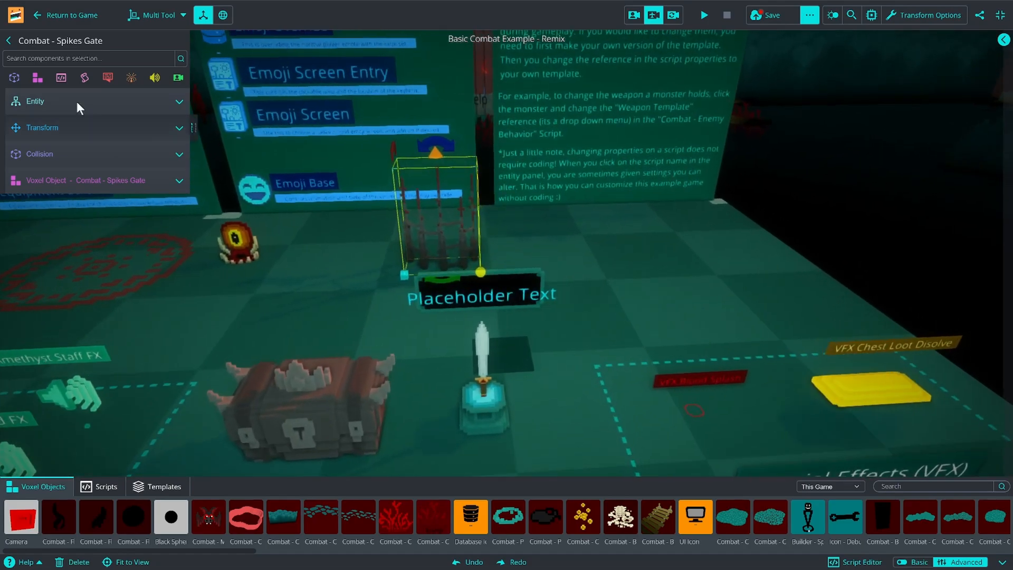
left_click(98, 128)
mouse_move(78, 127)
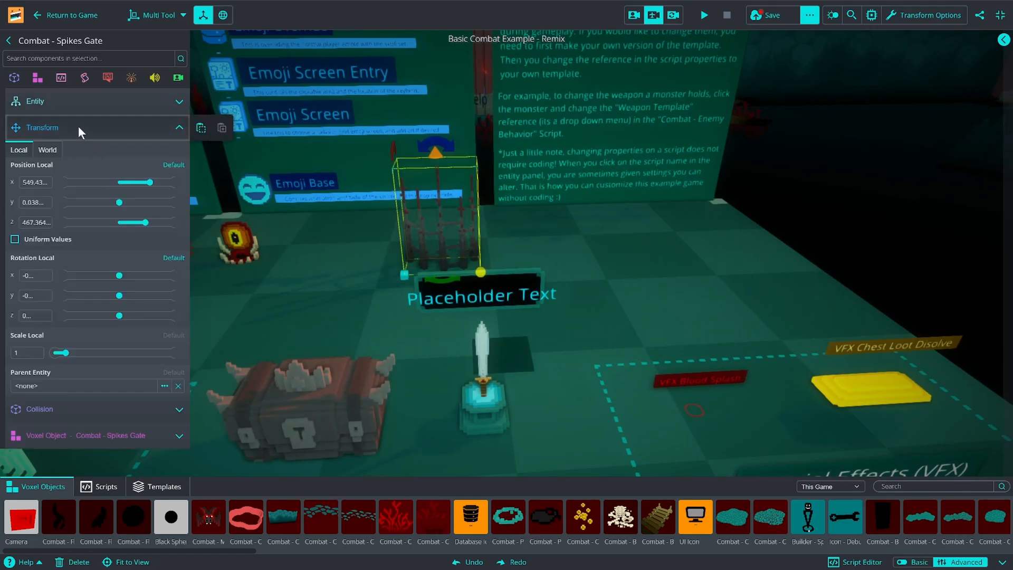
left_click_drag(135, 125, 411, 250)
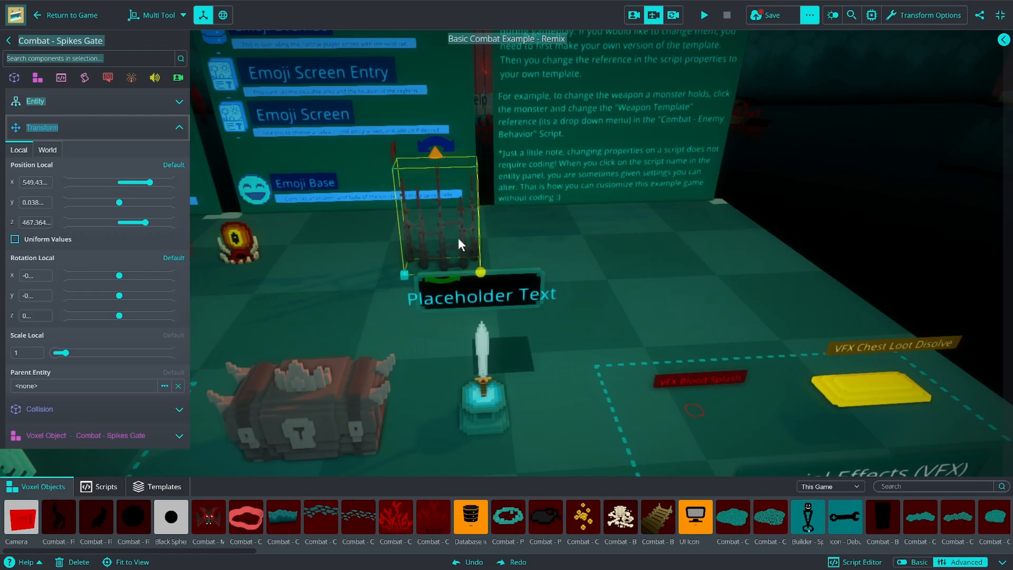
left_click(35, 352)
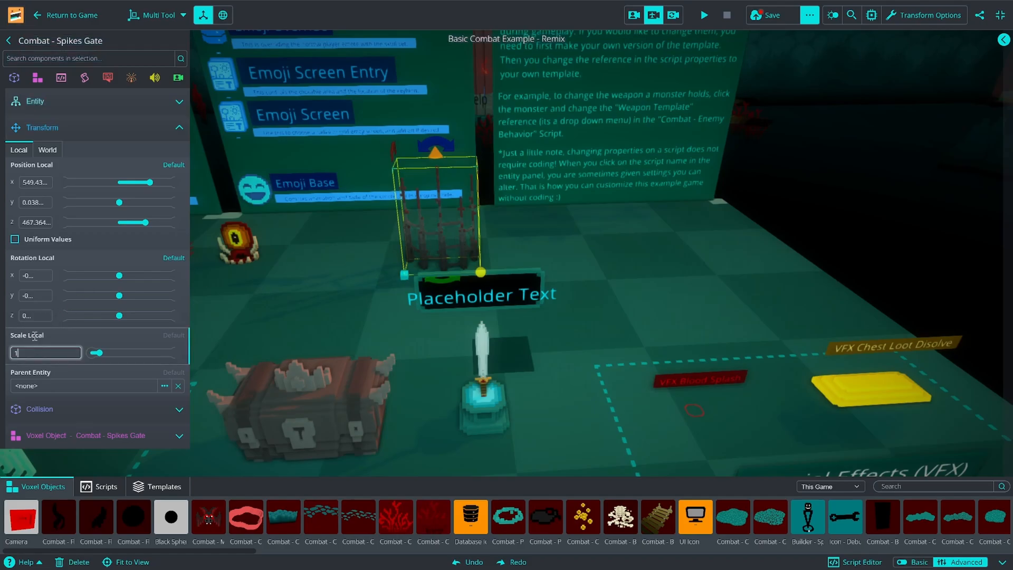
key("Return")
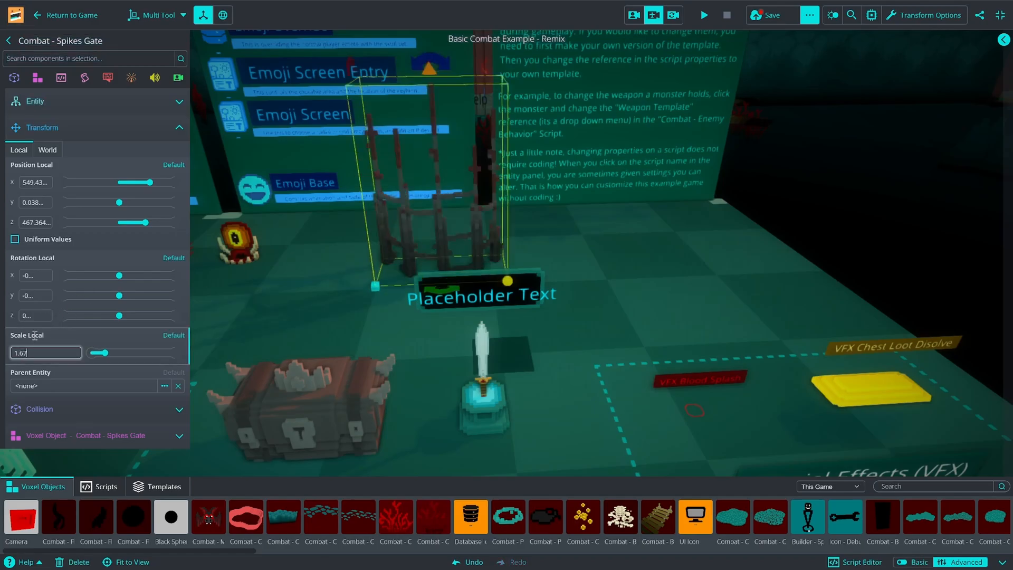
right_click_drag(491, 244, 456, 244)
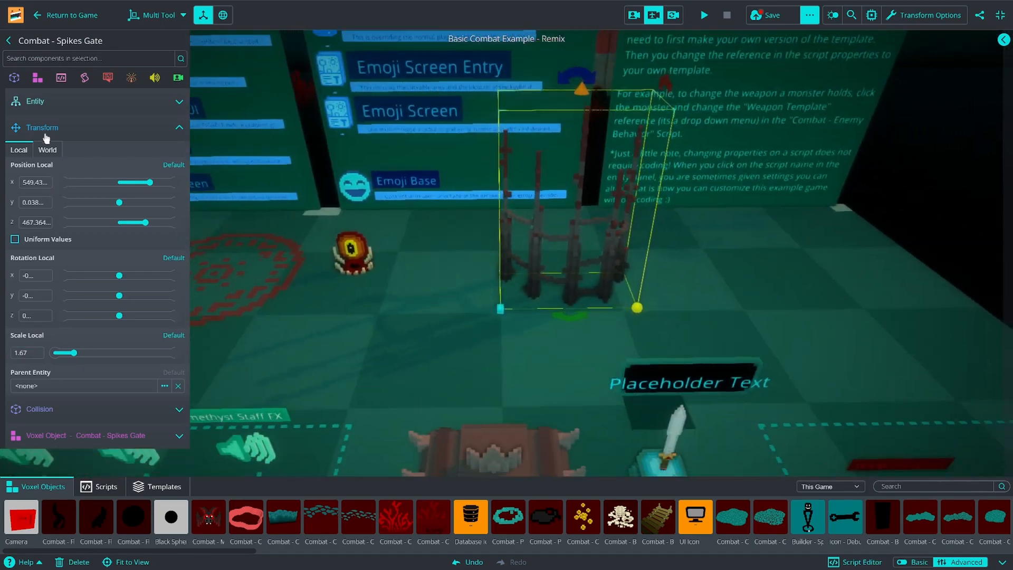
left_click(46, 127)
Step: Set the spikes gate's Collider to CAPSULE with a Height of 18
left_click(55, 158)
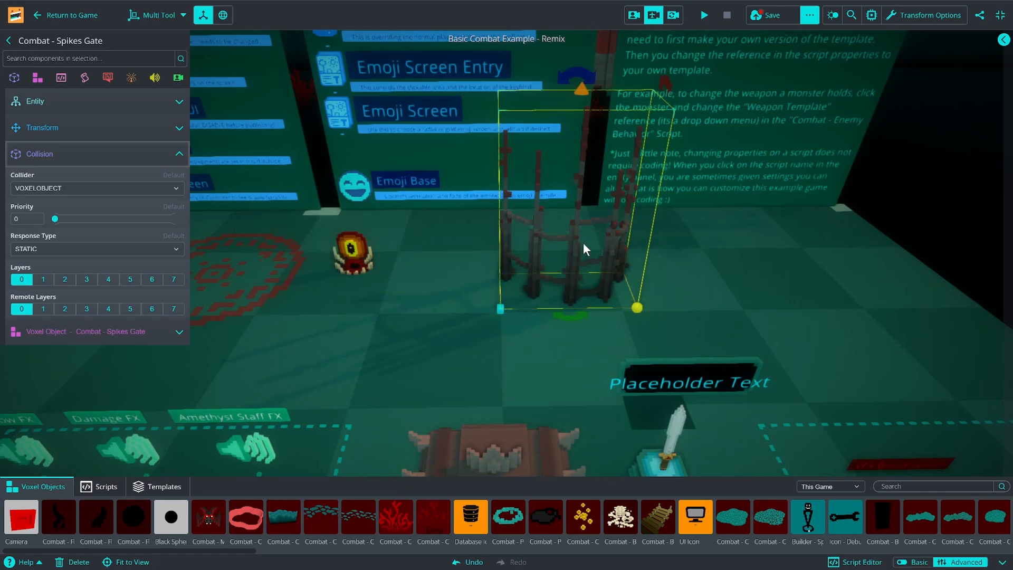
left_click(71, 189)
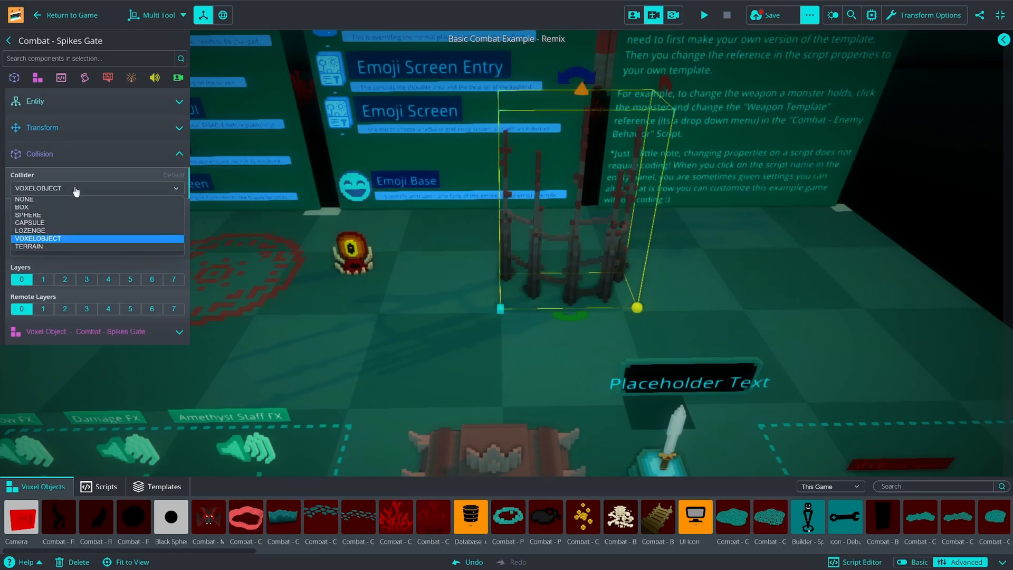
left_click(64, 223)
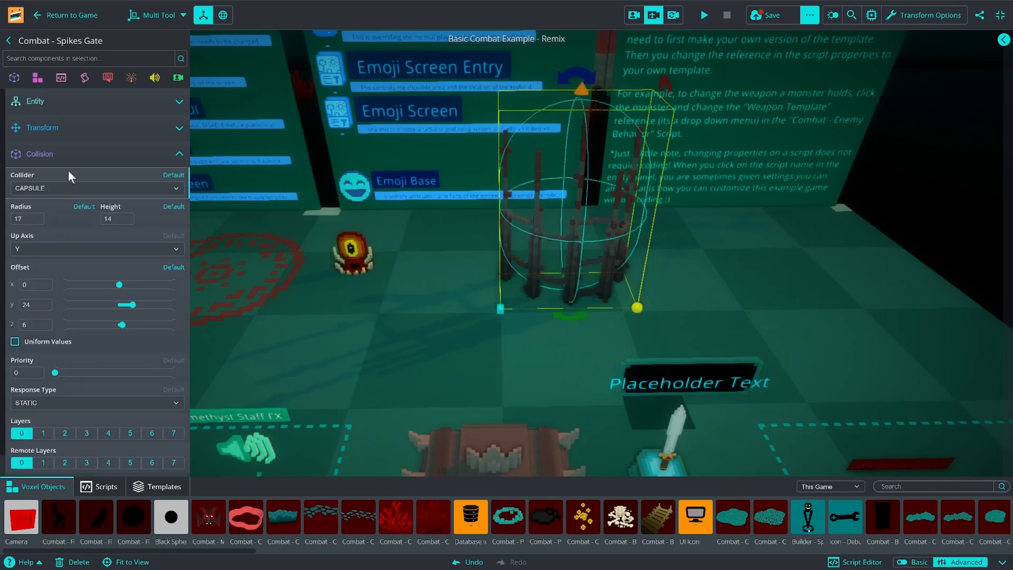
left_click_drag(115, 218, 61, 216)
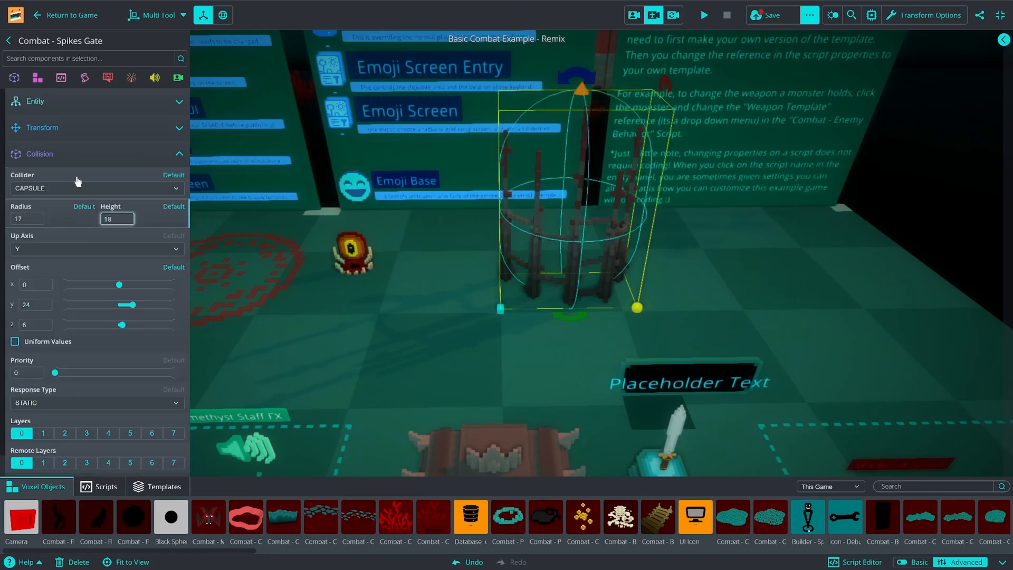
left_click(61, 155)
left_click(70, 153)
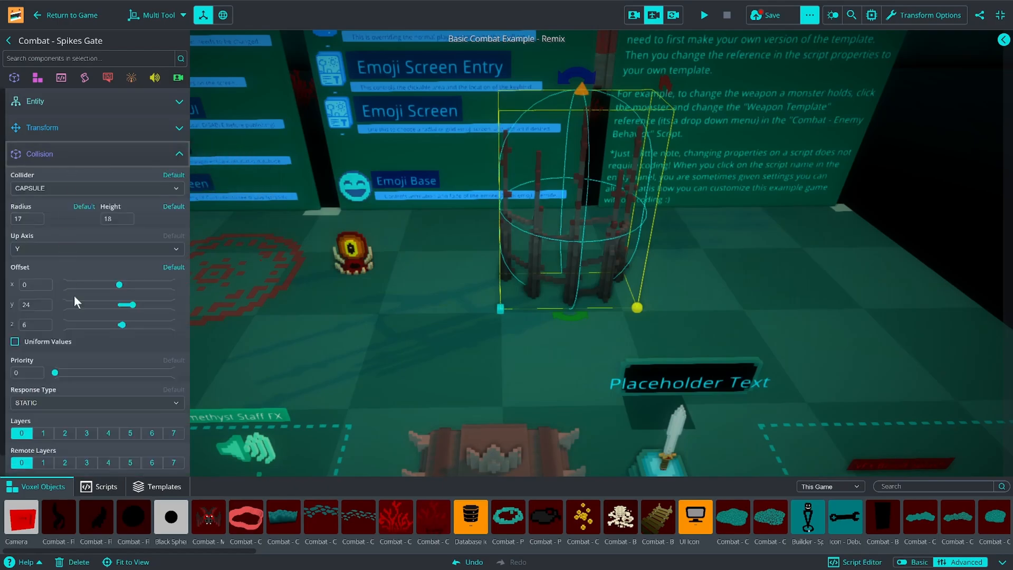
Step: Set the spikes gate's collision Response Type to TRIGGER
left_click(52, 403)
left_click(51, 413)
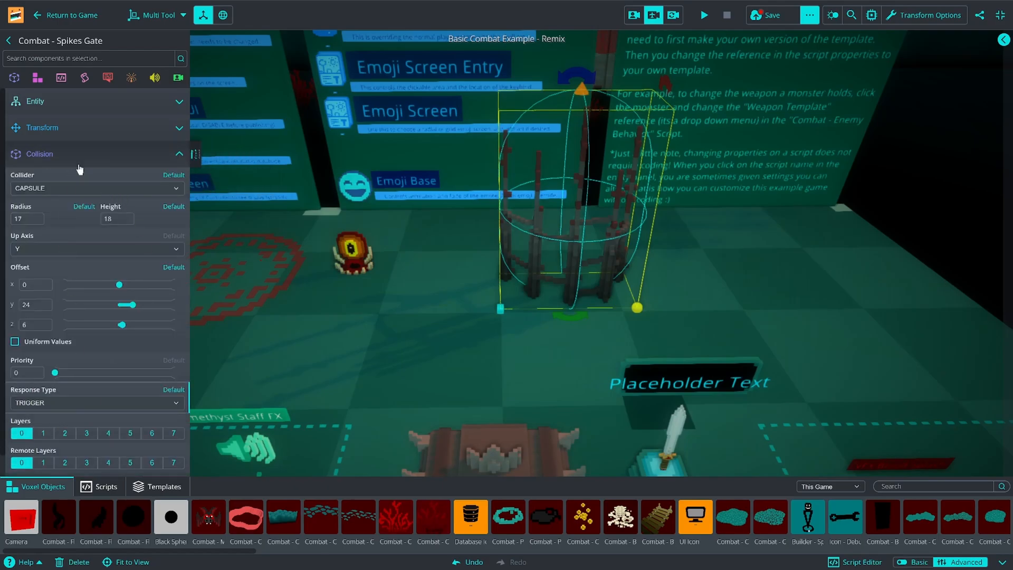
left_click(79, 154)
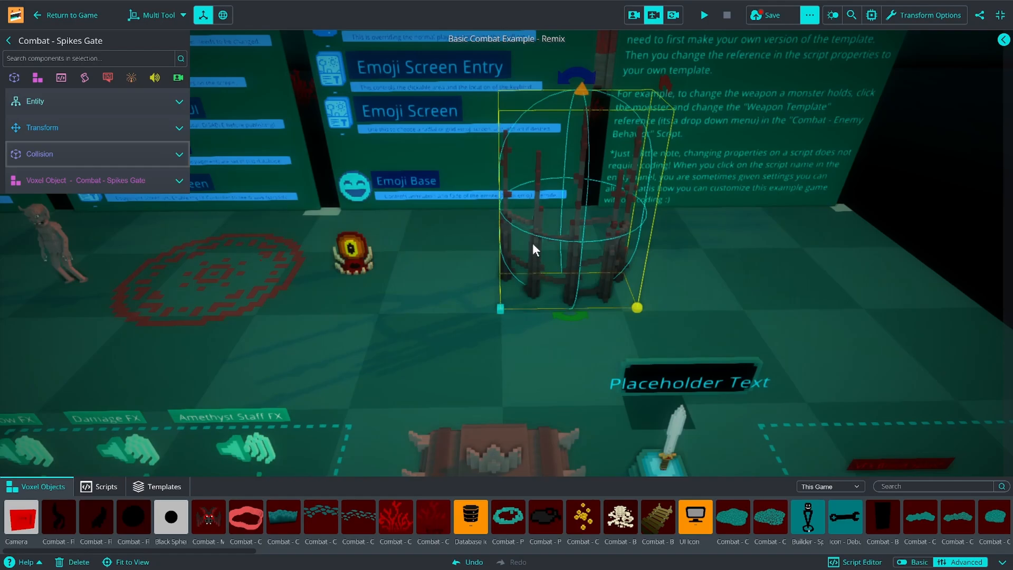
Step: Set the spikes gate's voxel object Color to black (#000000)
left_click(158, 180)
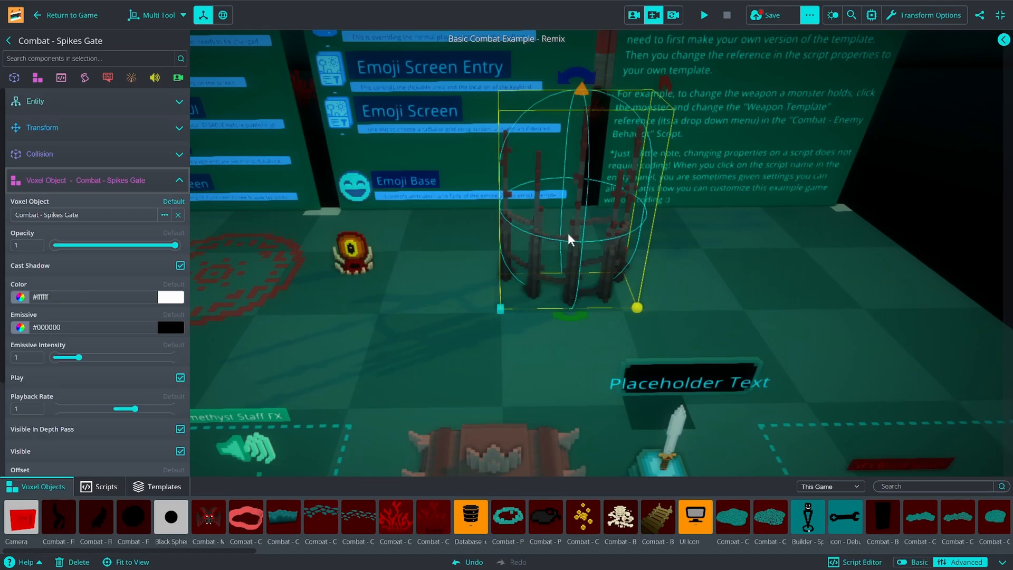
right_click_drag(567, 232, 514, 244)
key("w")
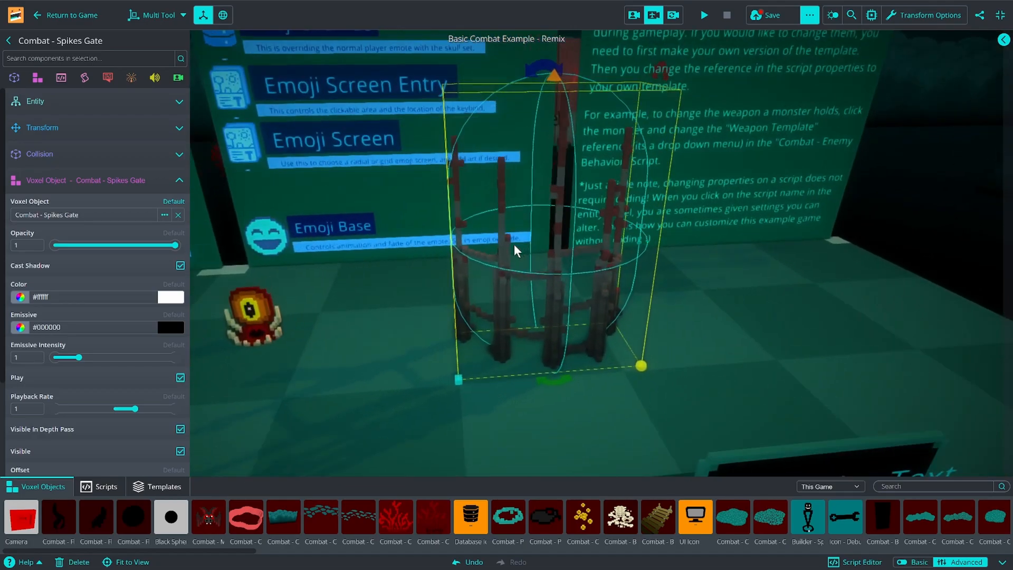
left_click(165, 300)
left_click_drag(48, 317, 2, 385)
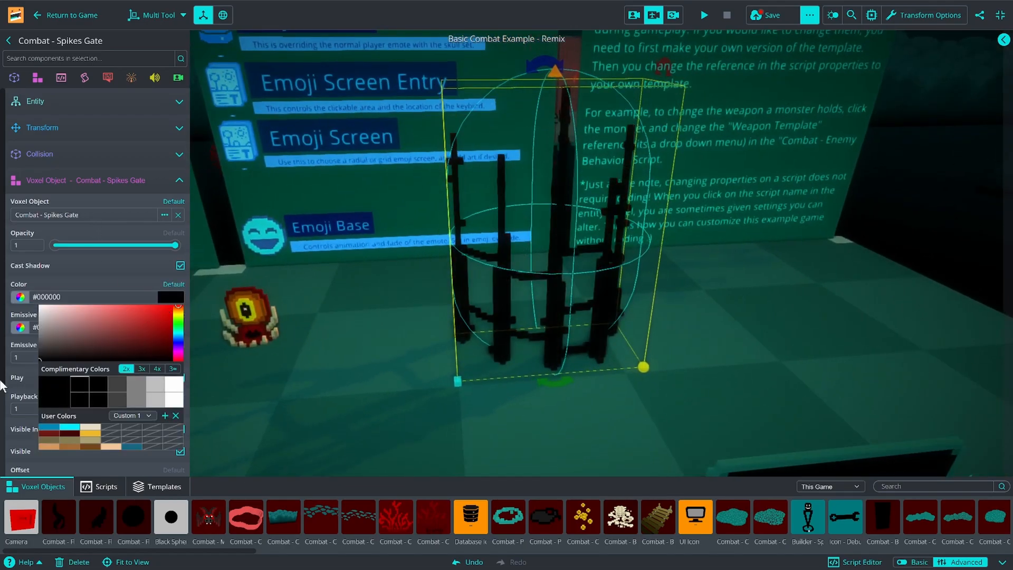
left_click(82, 271)
Step: Set the spikes gate's Emissive color to a dark gray and check it against the scene from several angles
left_click(171, 327)
left_click_drag(129, 372, 18, 383)
left_click(392, 323)
right_click_drag(392, 322, 514, 372)
scroll(513, 372, "down", 3)
scroll(561, 323, "up", 3)
left_click(172, 327)
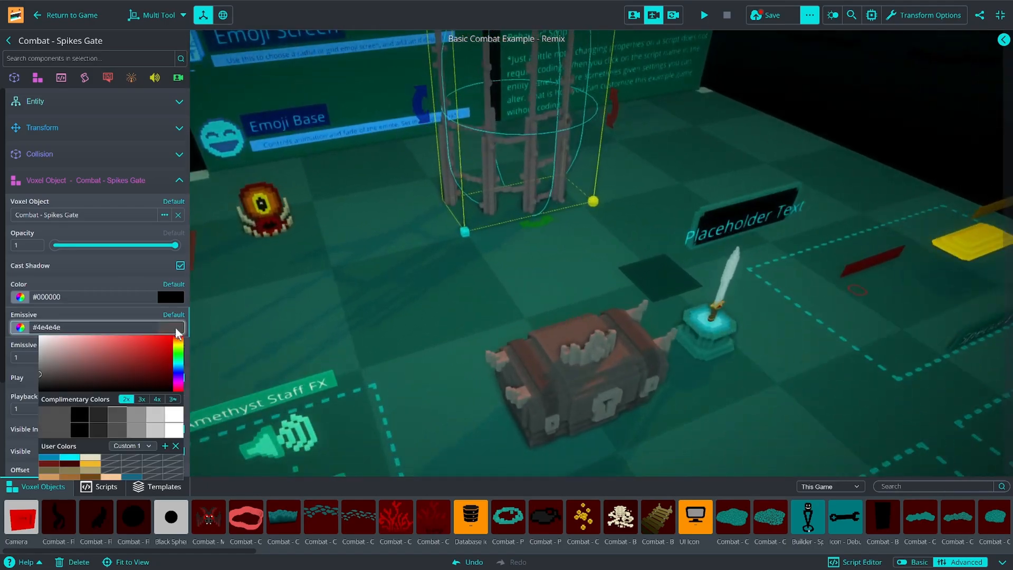
left_click(37, 377)
right_click_drag(448, 296, 440, 230)
left_click(385, 442)
scroll(523, 242, "up", 3)
right_click_drag(523, 242, 493, 239)
scroll(495, 237, "down", 3)
left_click(524, 287)
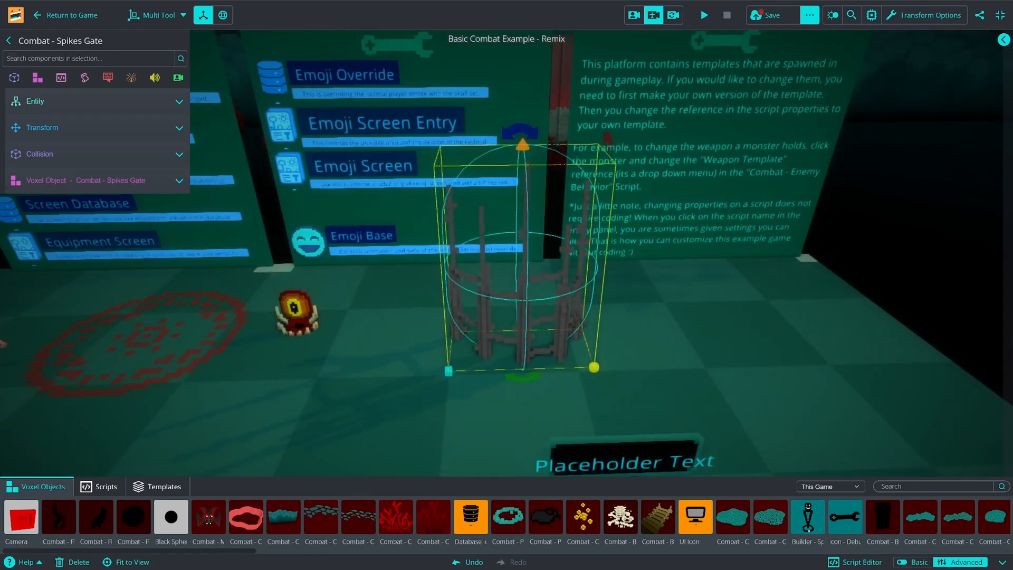
Step: Copy the Purchasable Object script from the Weapon - Sword with Ruby 2 onto the Combat - Spikes Gate
right_click_drag(476, 228, 438, 274)
scroll(584, 284, "up", 5)
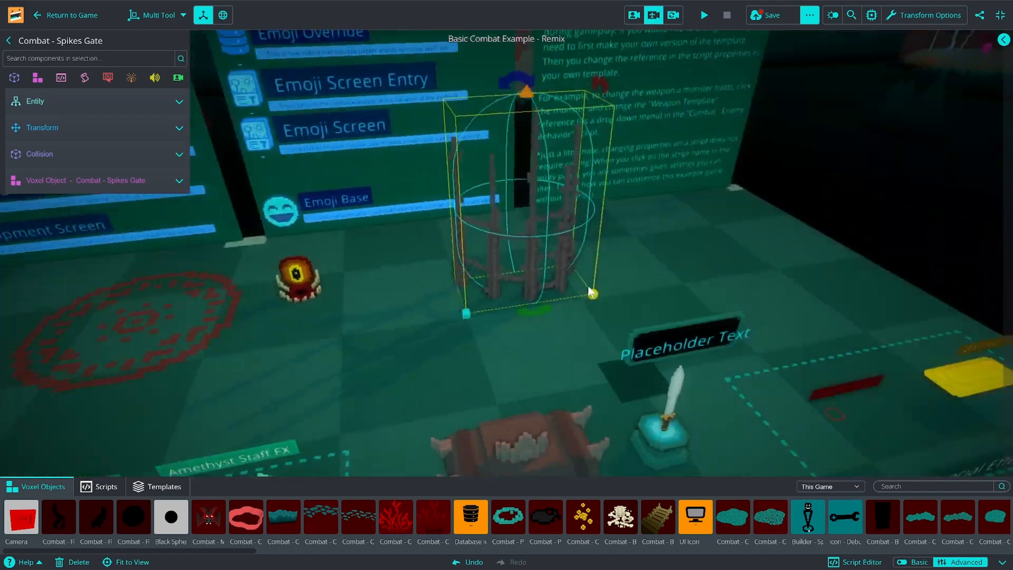
left_click(534, 271)
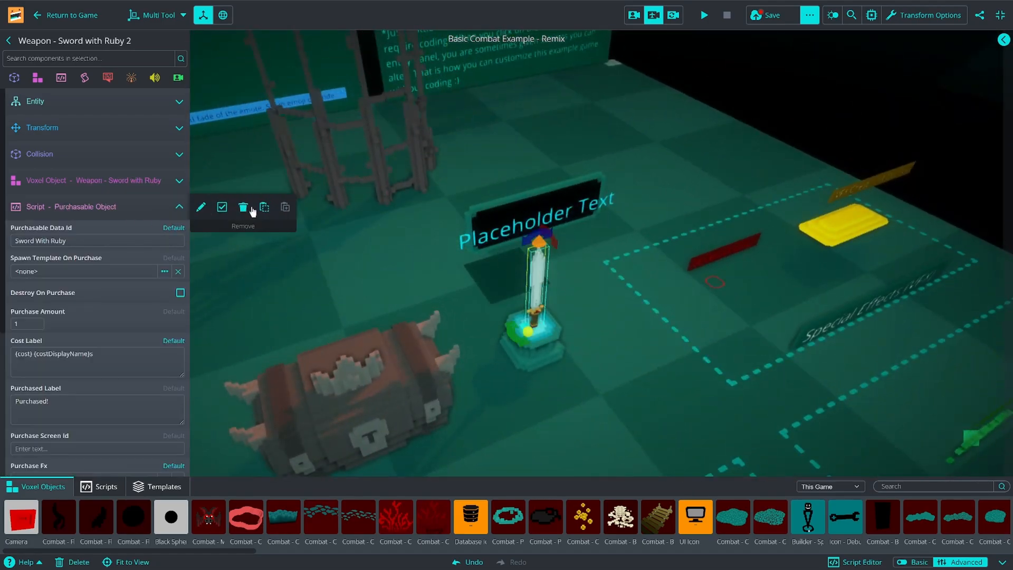
scroll(395, 236, "up", 2)
scroll(457, 226, "down", 3)
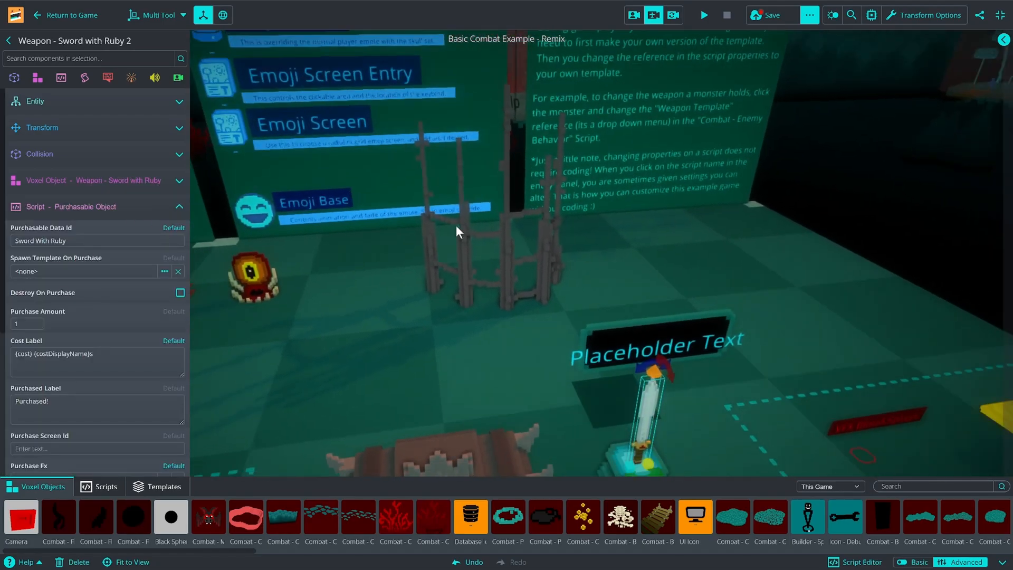
left_click(465, 225)
left_click(63, 78)
left_click(67, 110)
scroll(615, 361, "down", 3)
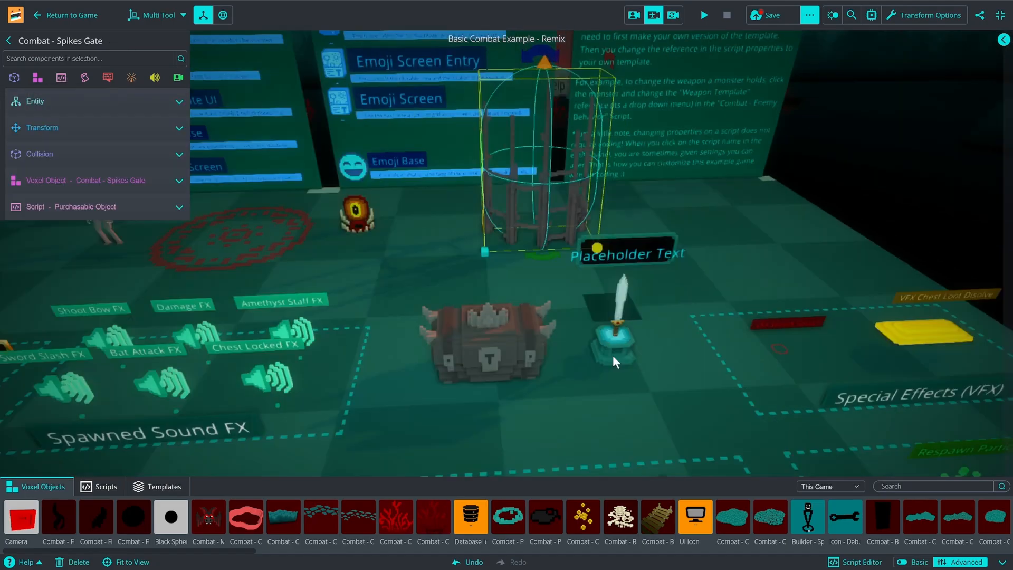
Step: Copy the Openable Container script from Boss Chest 1 and paste it as a new script on the Combat - Spikes Gate
left_click(516, 346)
mouse_move(71, 279)
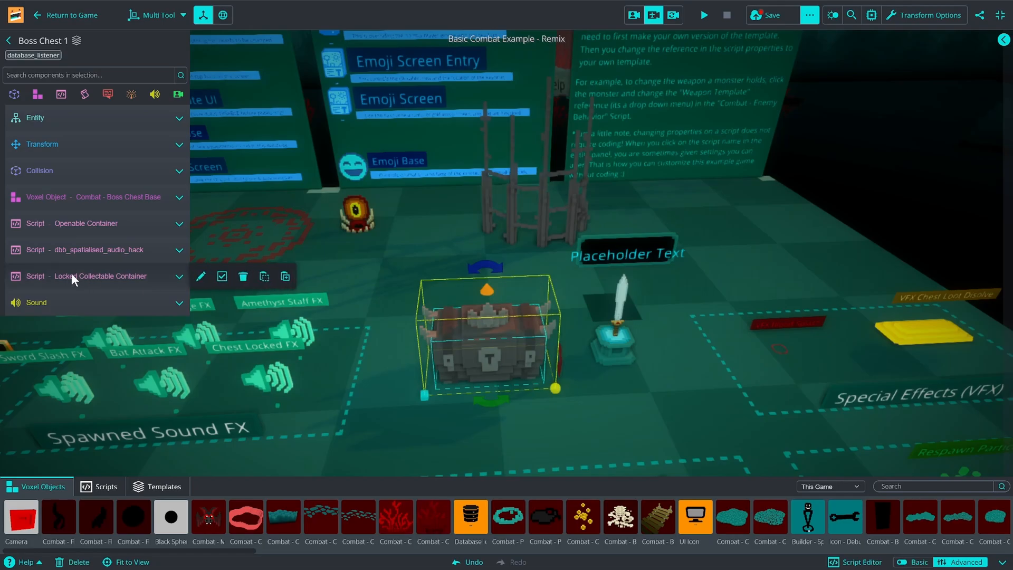
mouse_move(74, 223)
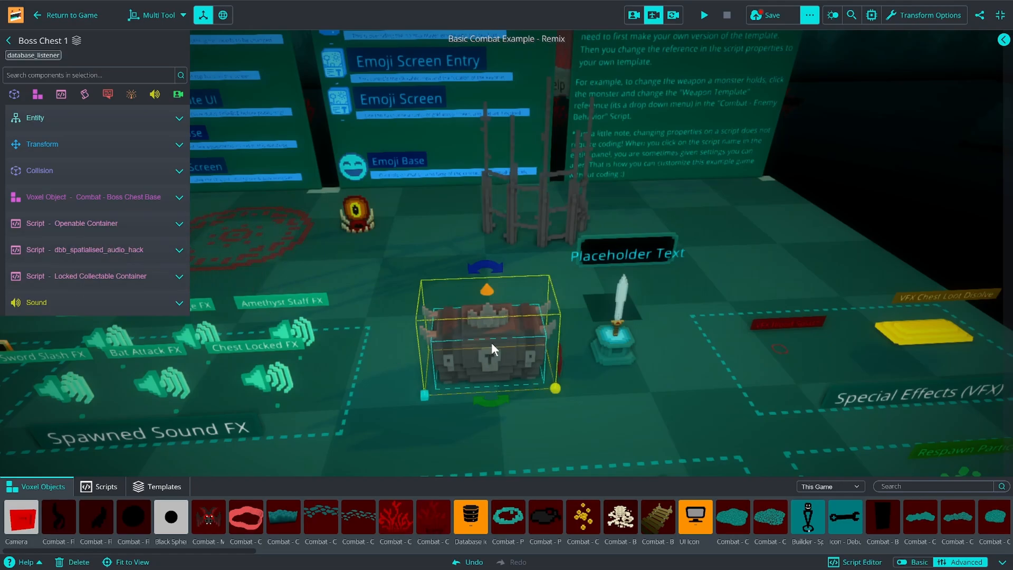
mouse_move(109, 278)
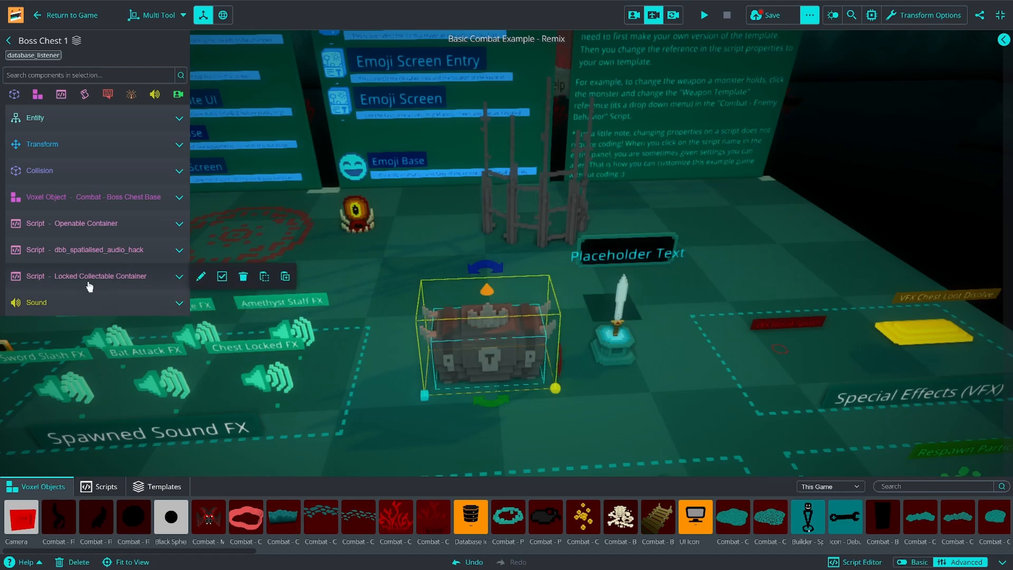
left_click(87, 277)
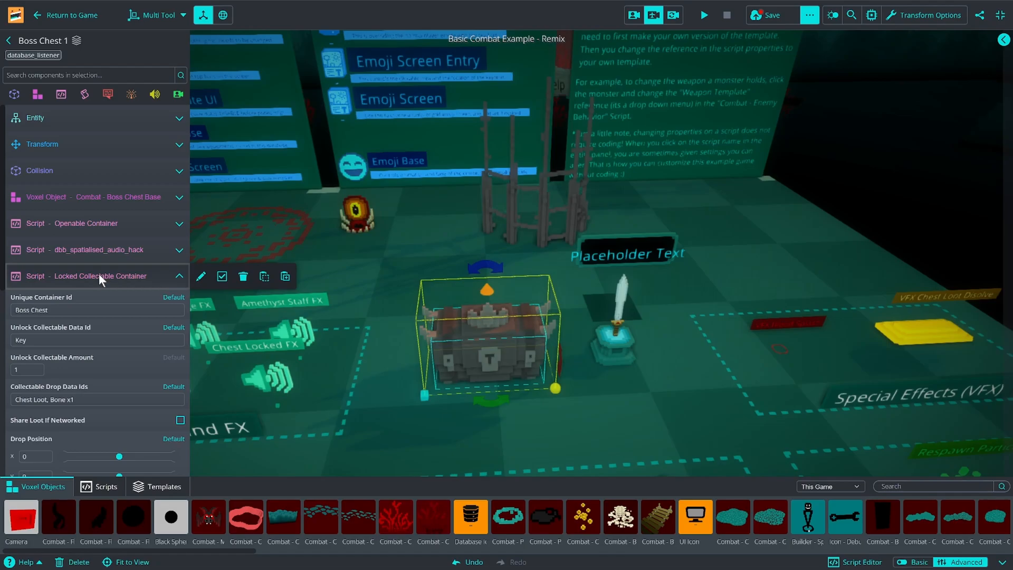
left_click(99, 276)
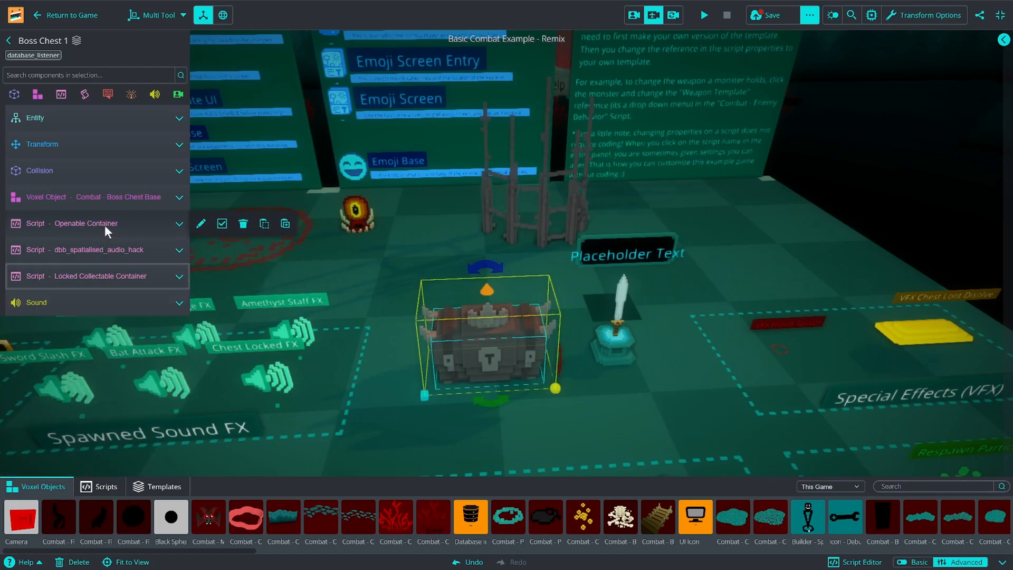
left_click(104, 224)
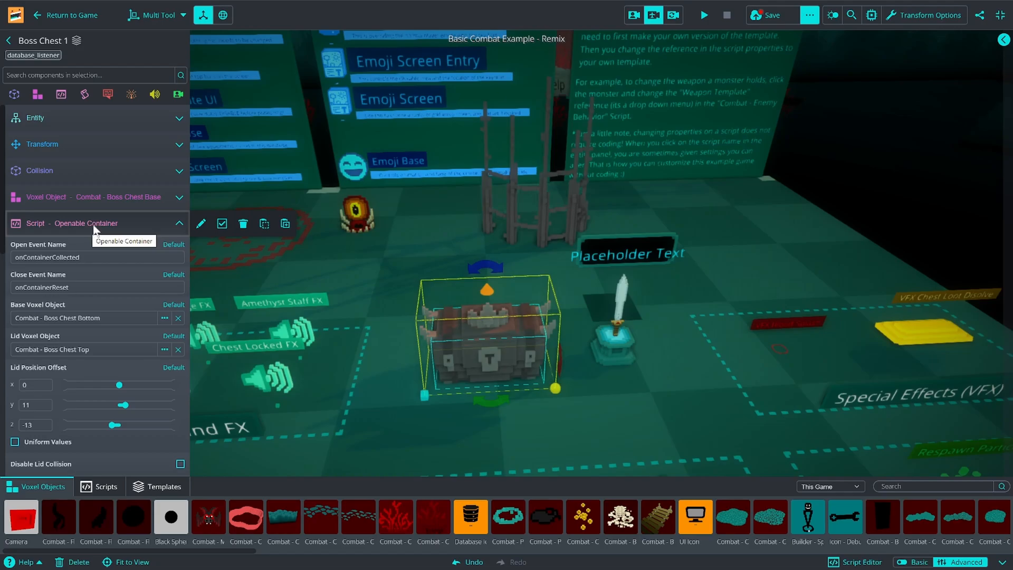
left_click(264, 225)
left_click(514, 208)
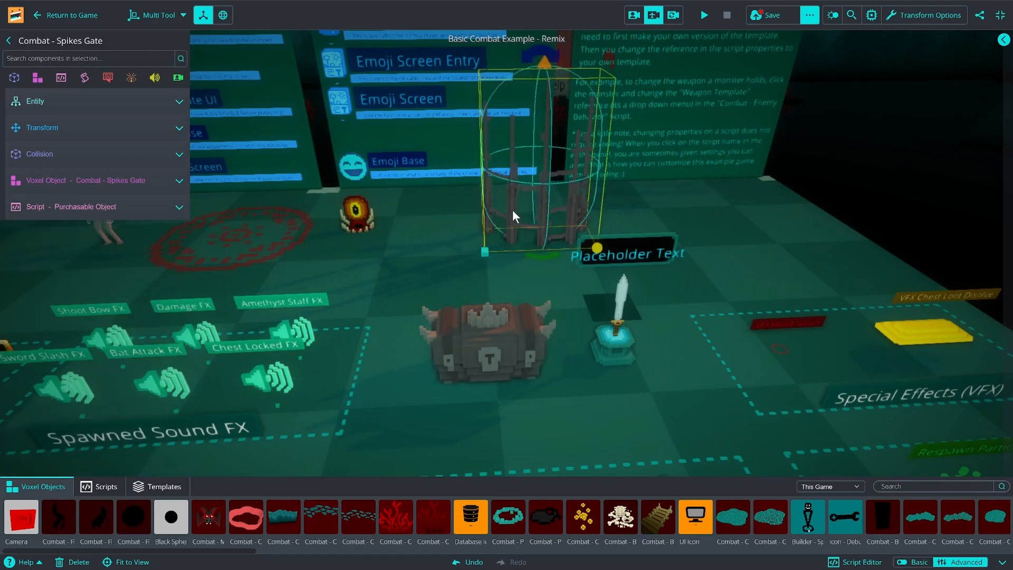
left_click(62, 78)
left_click(77, 109)
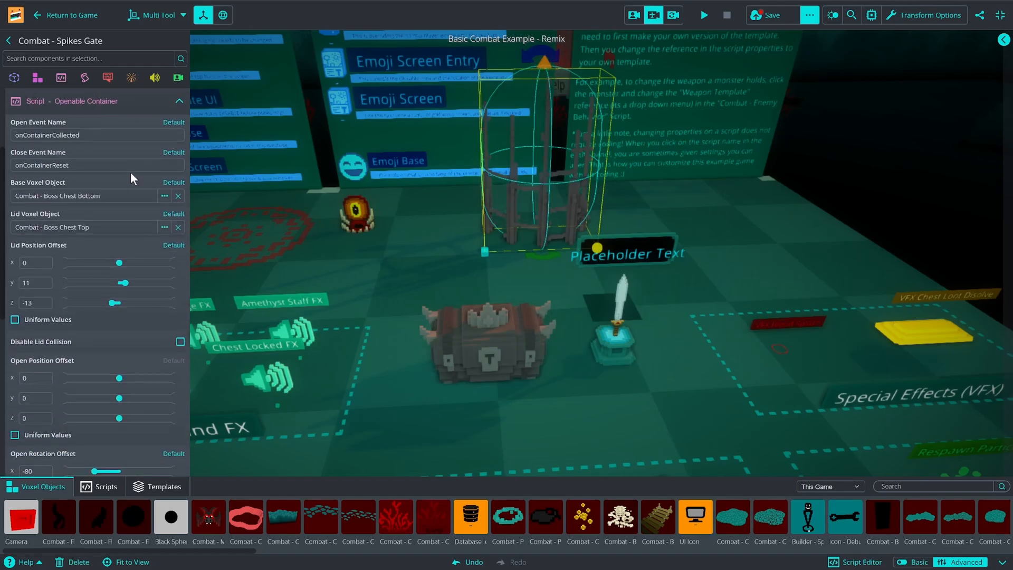
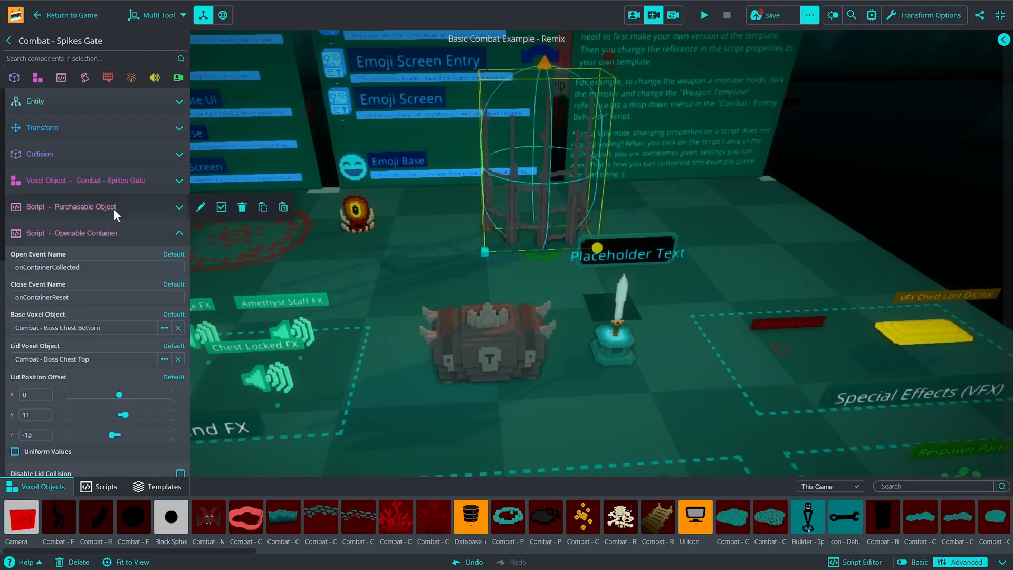
Step: In the spikes gate's Openable Container script, set Open Event Name to onPurchased and Close Event Name to onUnpurchased
left_click(479, 350)
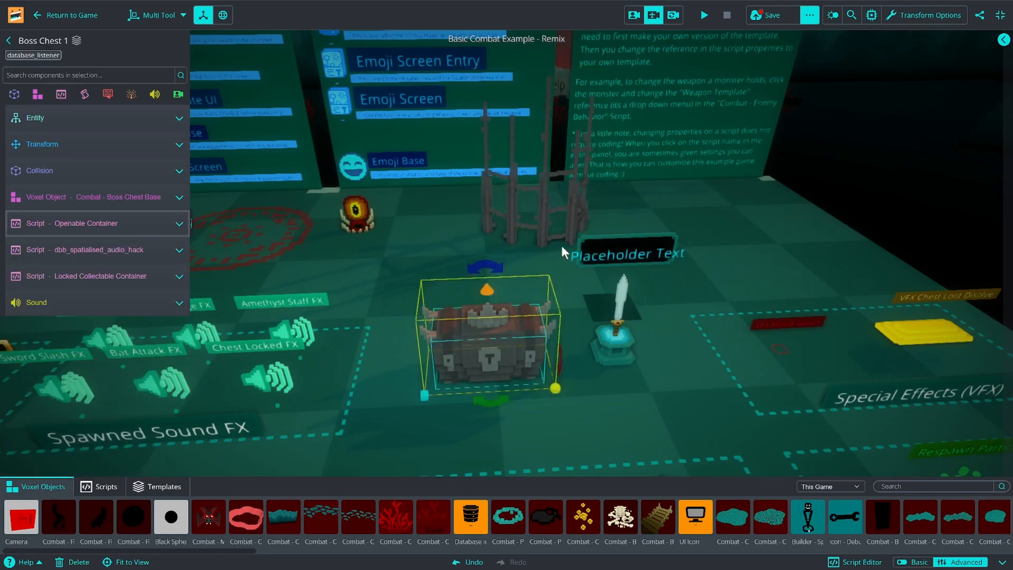
left_click(546, 224)
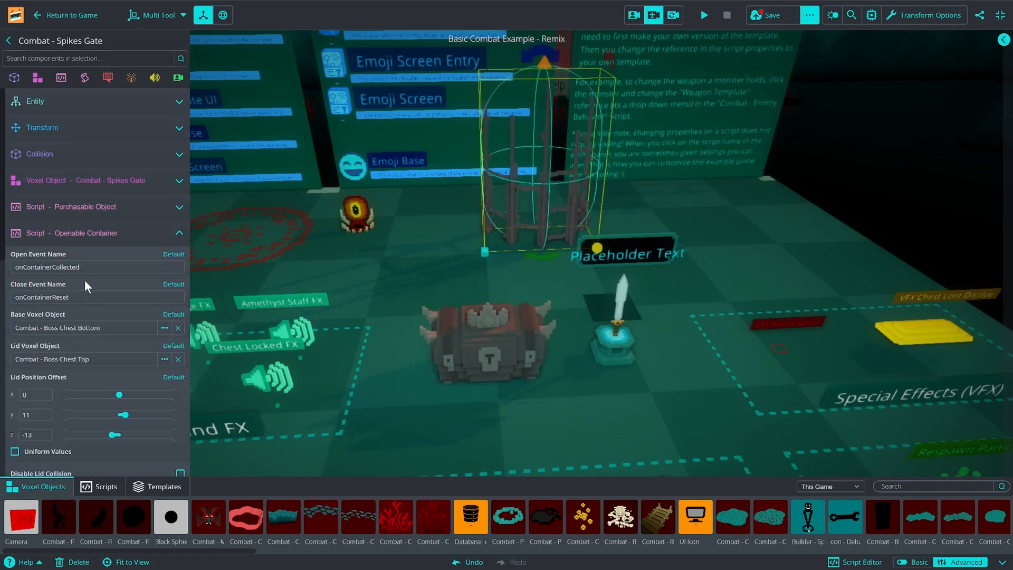
double_click(96, 267)
type("onPurchased")
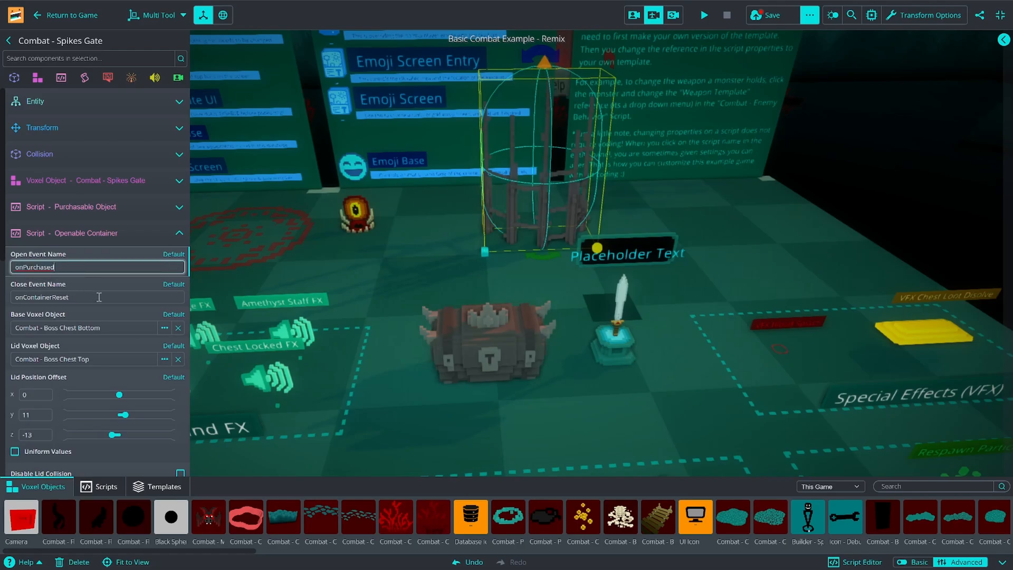
key("Return")
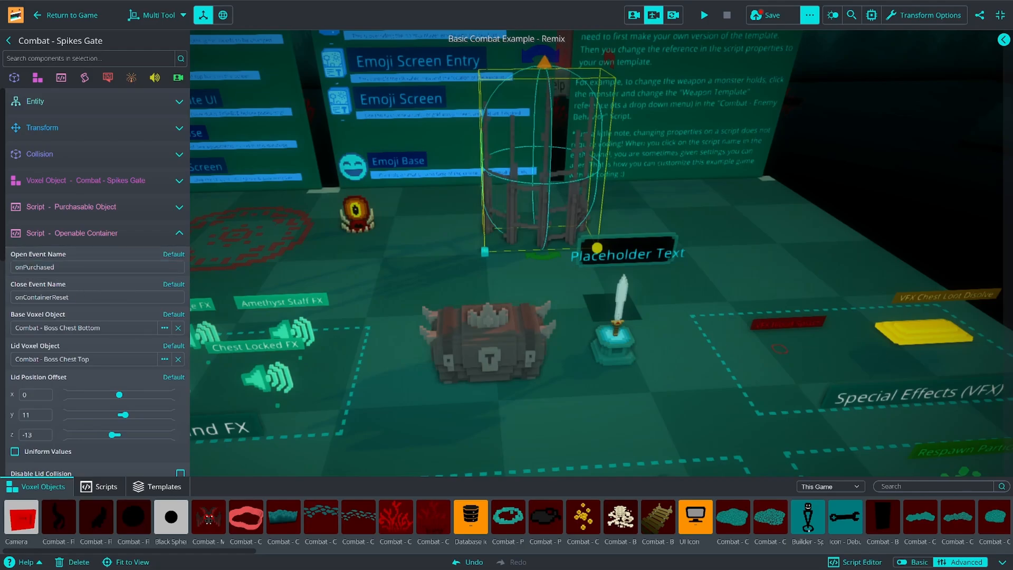
double_click(74, 297)
type("onUnpurchased")
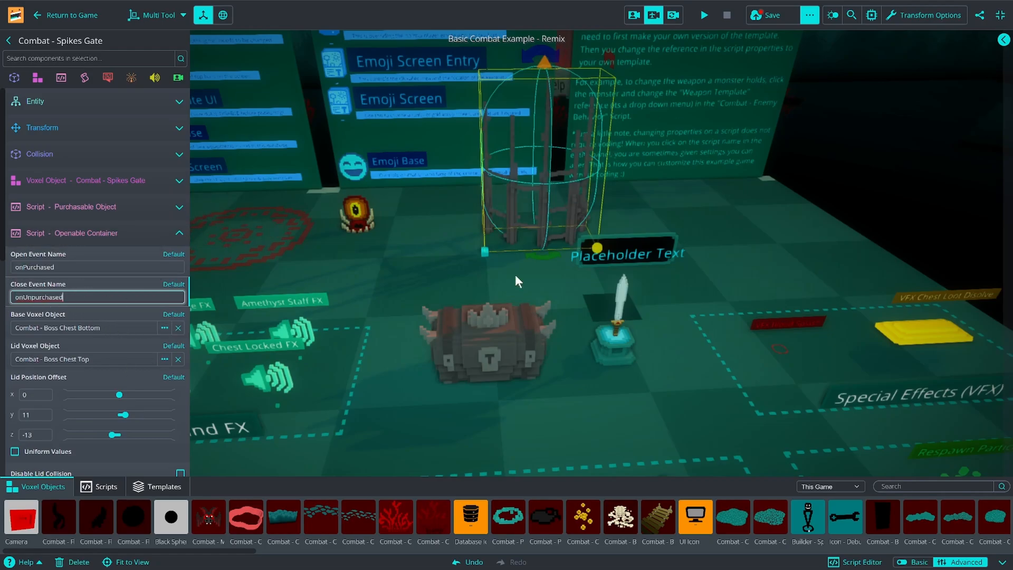
key("Return")
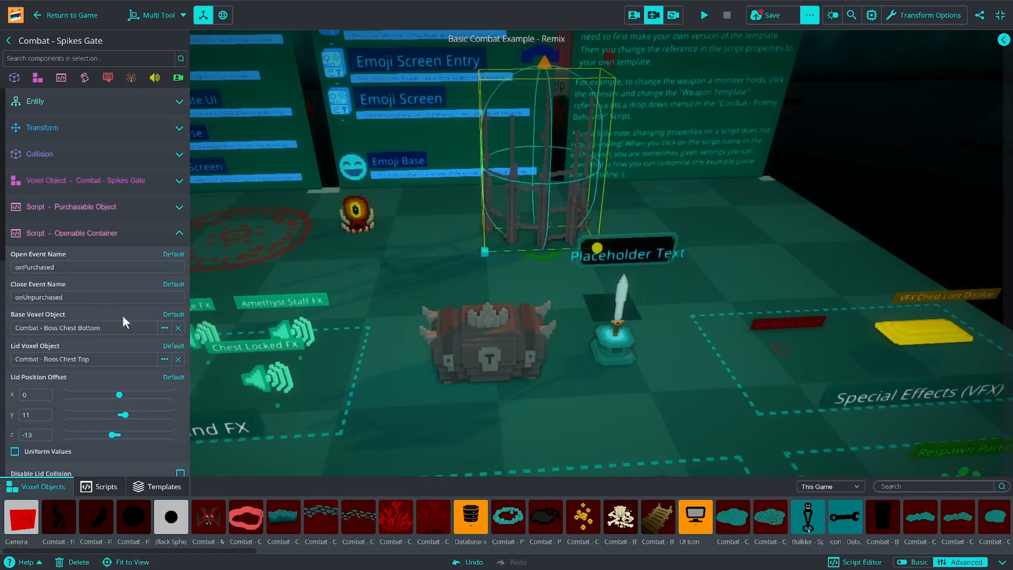
scroll(136, 333, "down", 1)
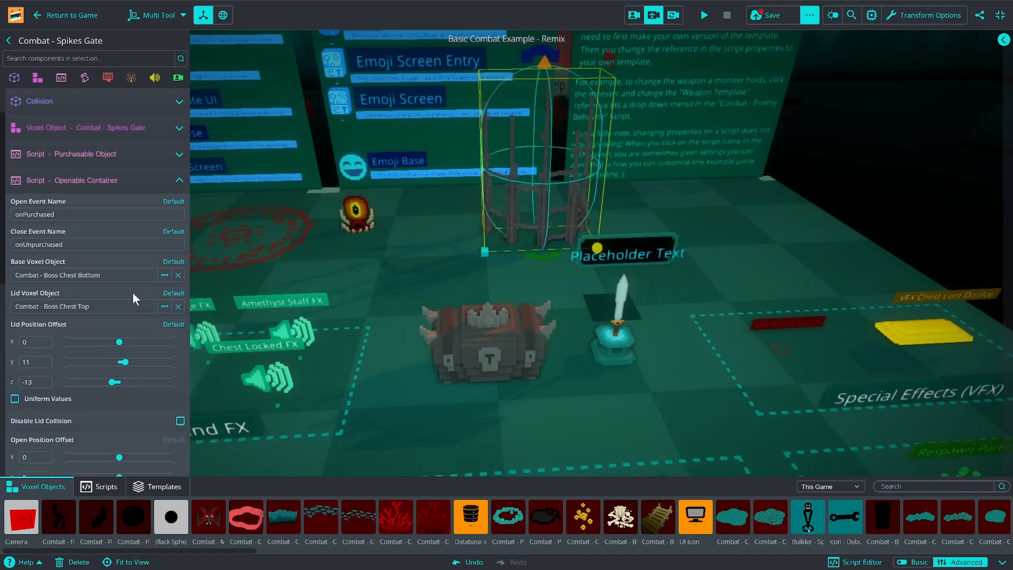
left_click(80, 185)
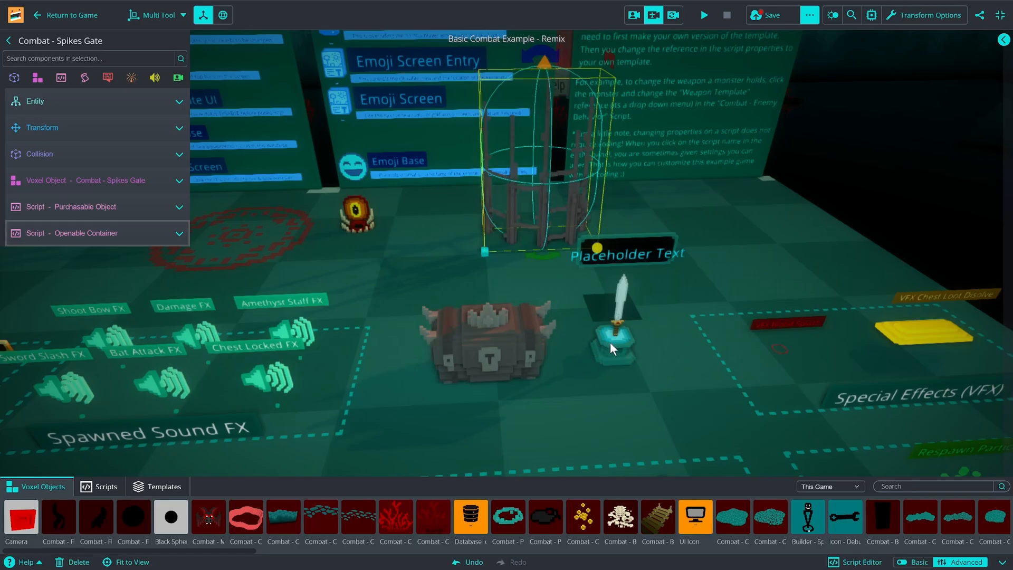
Step: Copy the dbb_spatialised_audio_hack script from Boss Chest 1 onto the Combat - Spikes Gate
left_click(496, 333)
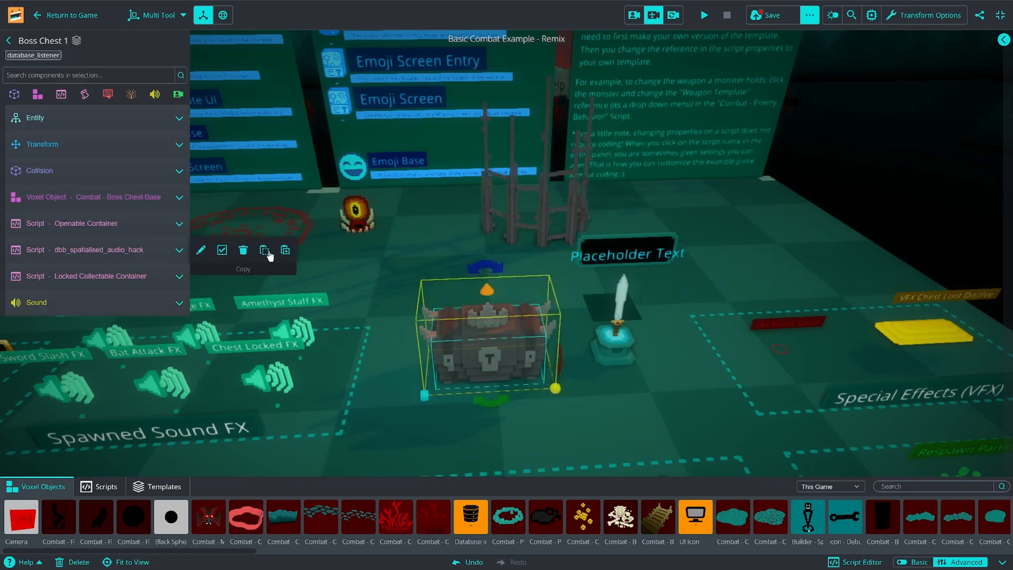
left_click(541, 229)
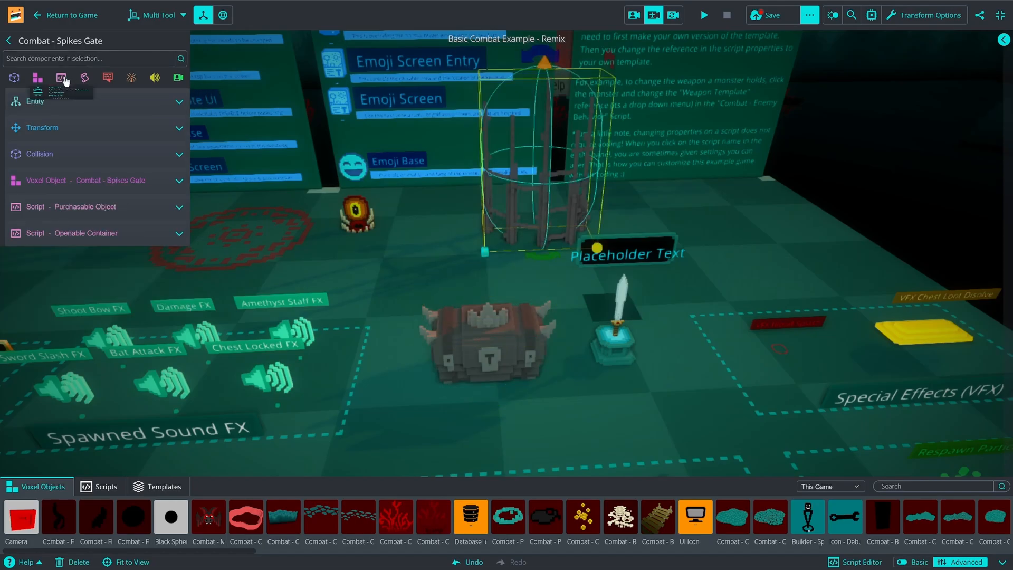
left_click(62, 78)
left_click(78, 112)
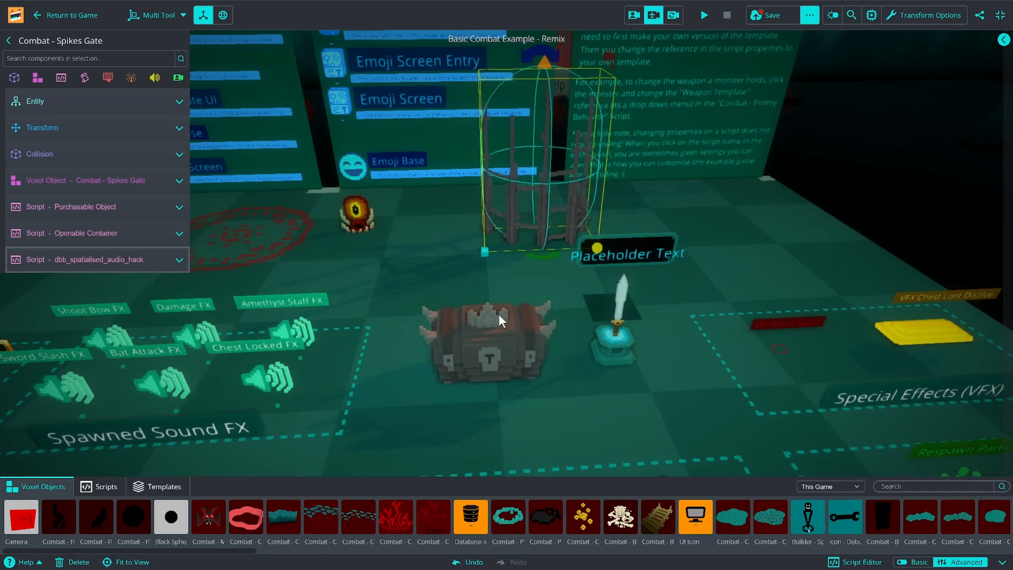
Step: Add a new Sound component to the Combat - Spikes Gate
left_click(154, 78)
left_click(149, 95)
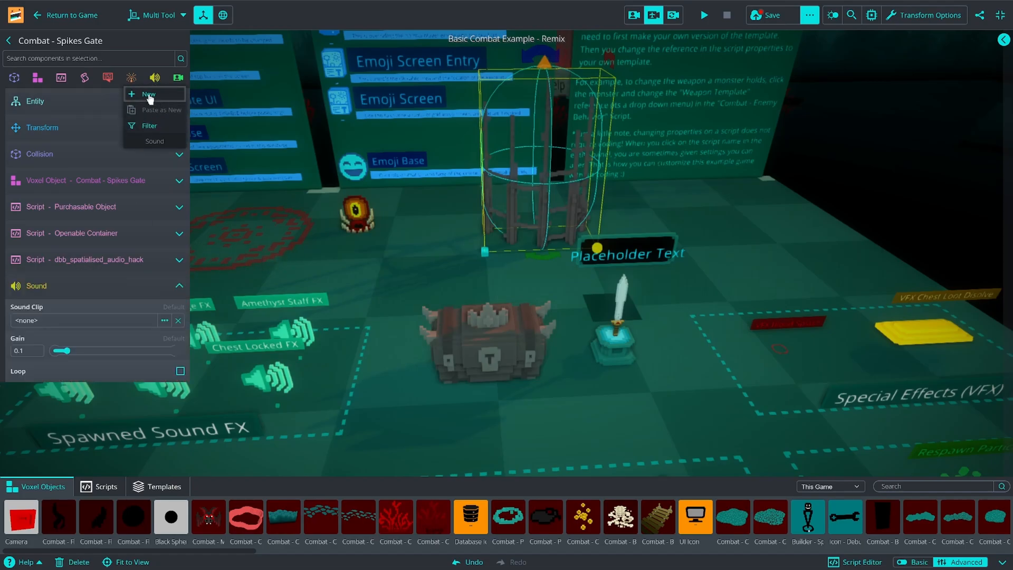
left_click(106, 285)
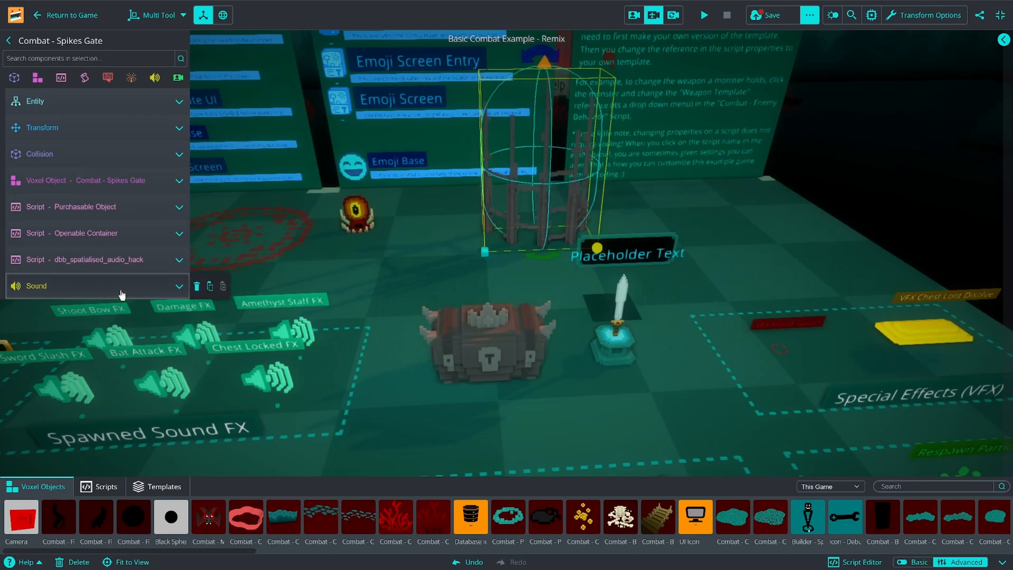
Step: Copy the Data Id Bone Spike Door from the Purchasable Database into the spikes gate's Purchasable Data Id
left_click(90, 207)
right_click_drag(439, 251, 433, 204)
key("w")
key("a")
key("s")
key("a")
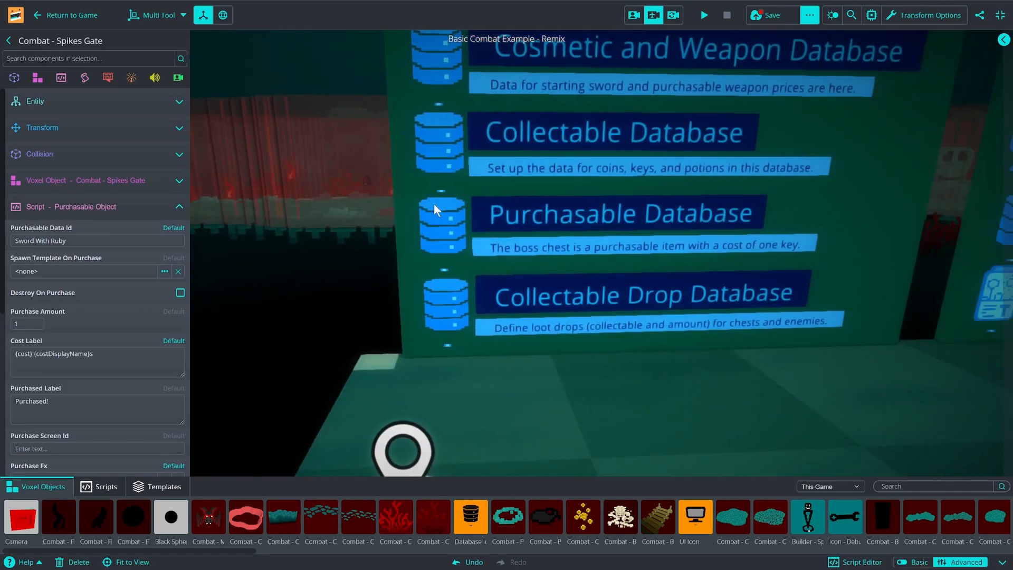
left_click(434, 204)
left_click(105, 223)
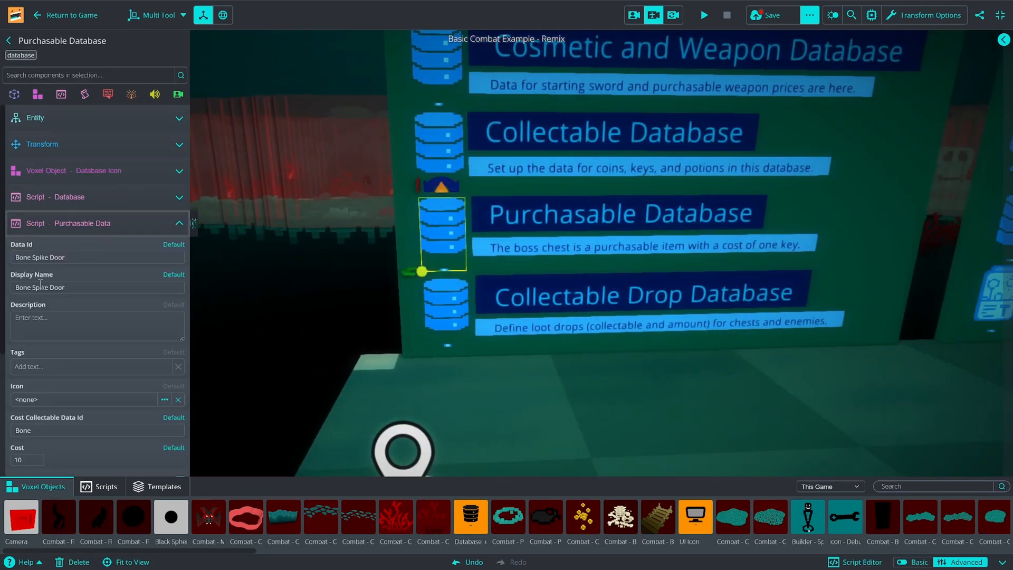
left_click_drag(86, 258, 18, 260)
key("ctrl+c")
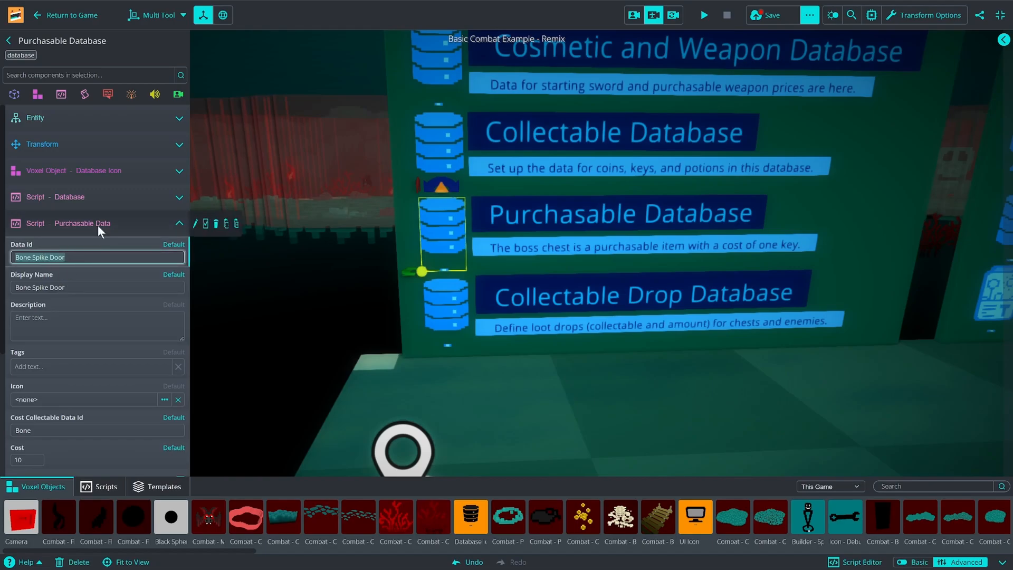
left_click(98, 227)
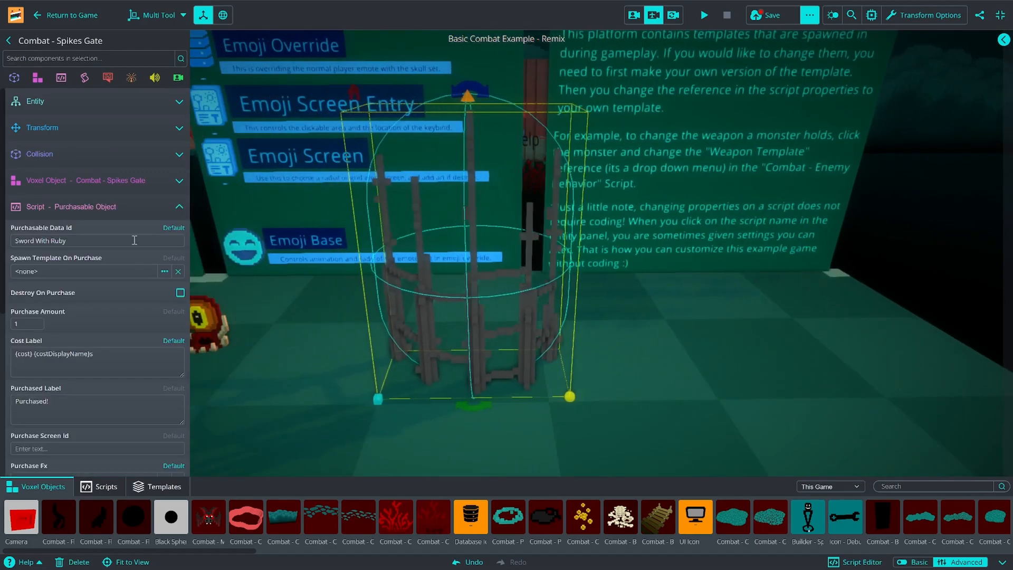
triple_click(38, 241)
key("ctrl+v")
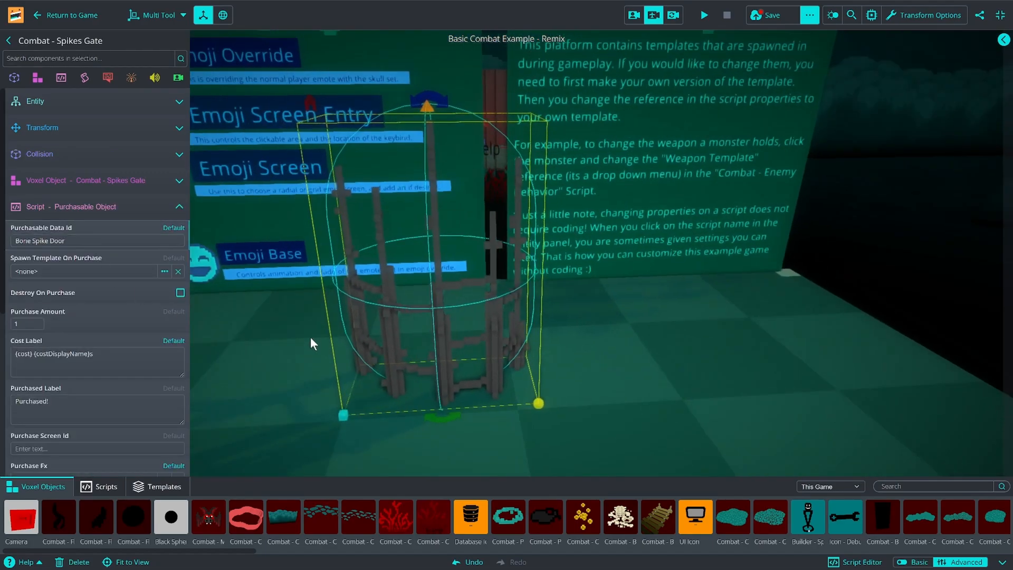
Step: Set the spikes gate's Interaction Arrow Voxel Object to Interaction Icon Indicator - Bone Cost x 10
key("a")
right_click_drag(311, 337, 282, 335)
key("s")
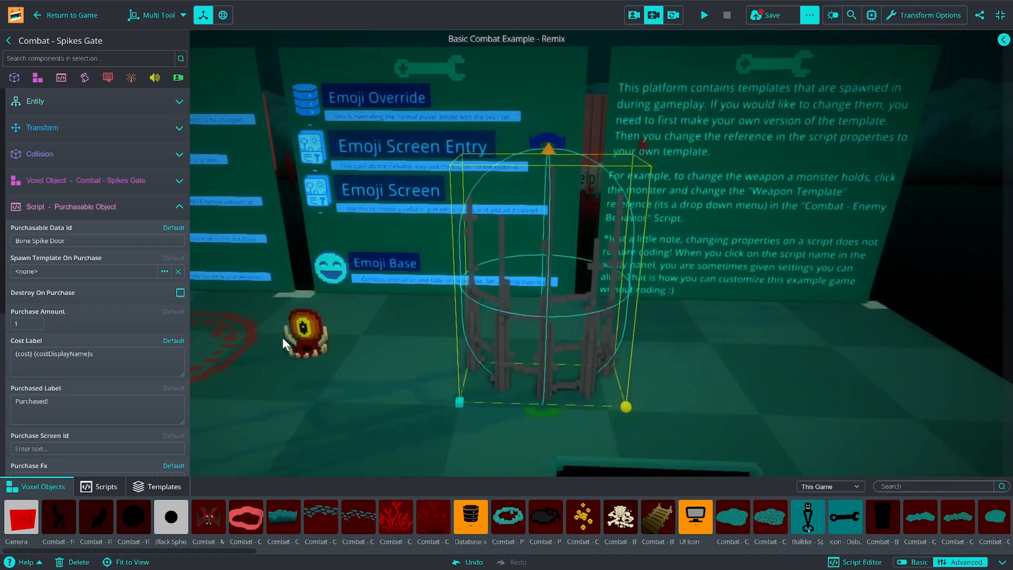
scroll(96, 331, "down", 2)
scroll(96, 331, "up", 1)
scroll(97, 329, "down", 4)
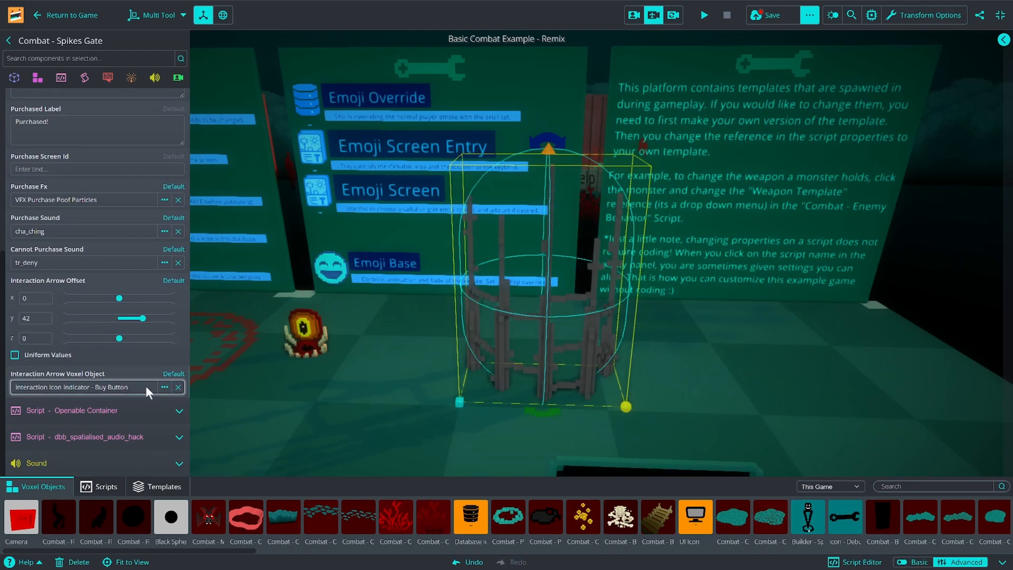
left_click(163, 387)
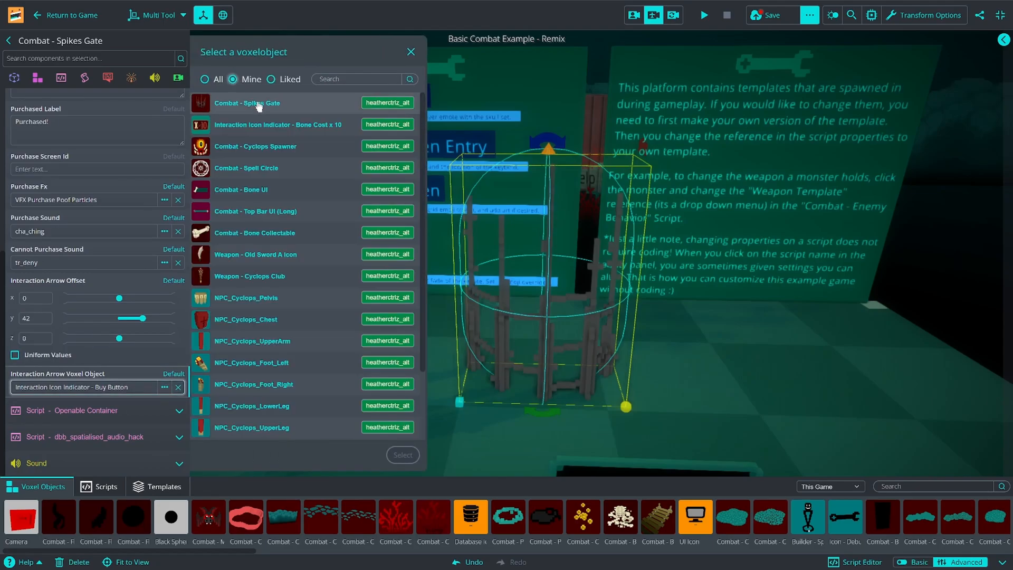
left_click(264, 126)
left_click(403, 454)
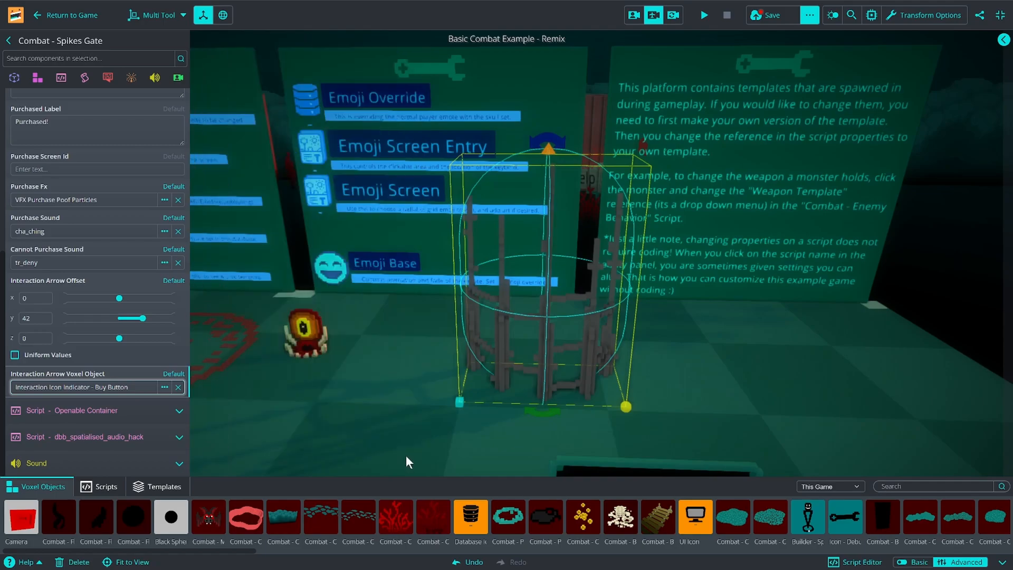
mouse_move(242, 424)
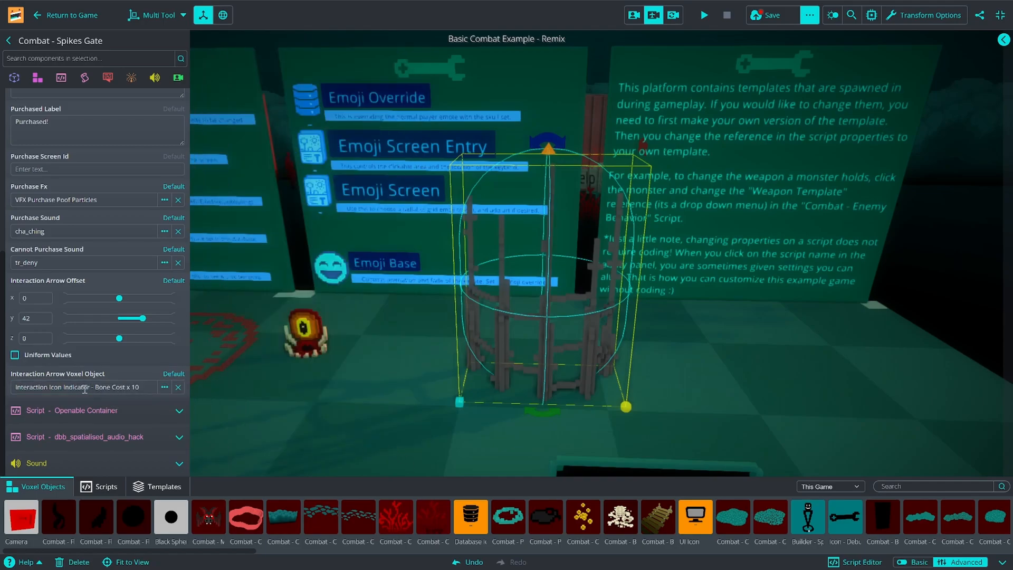
Step: Clear the Base Voxel Object of the spikes gate's Openable Container script
scroll(86, 236, "up", 10)
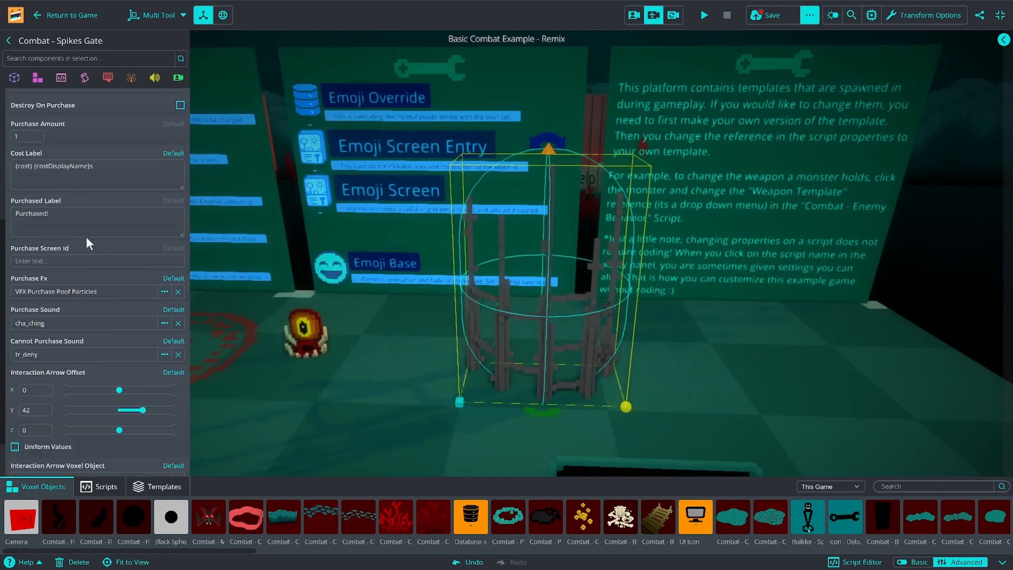
left_click(48, 206)
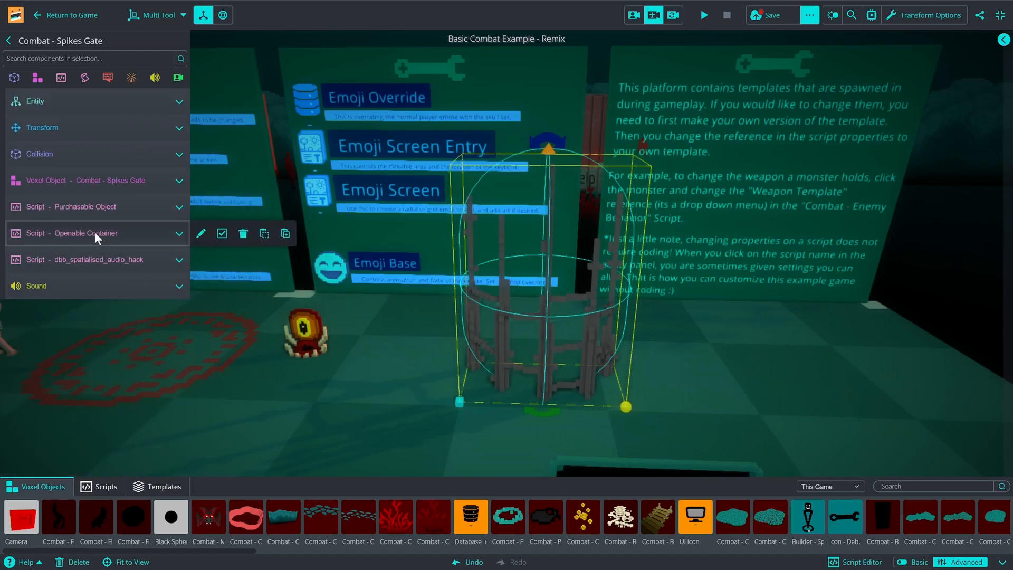
left_click(94, 233)
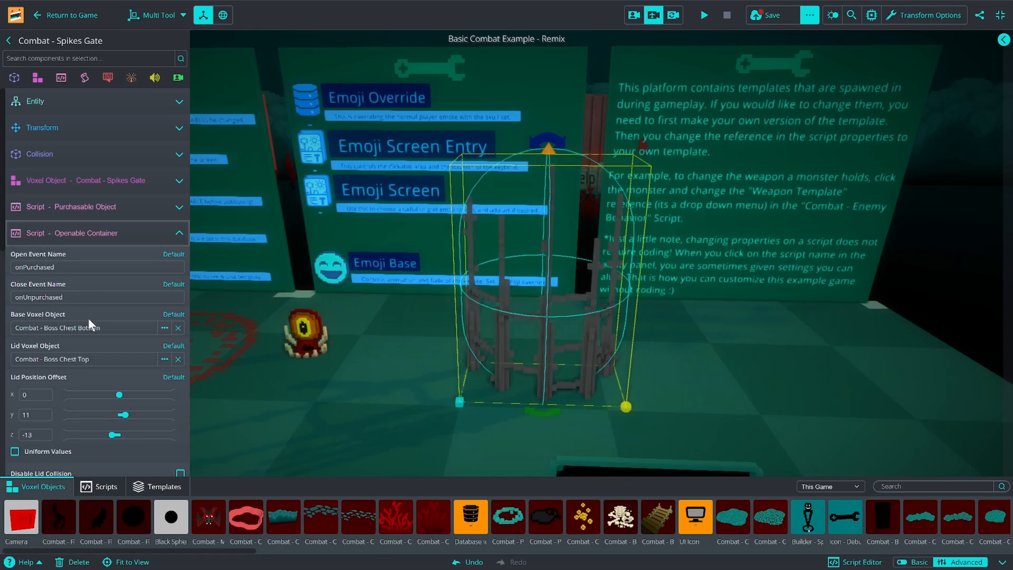
mouse_move(111, 238)
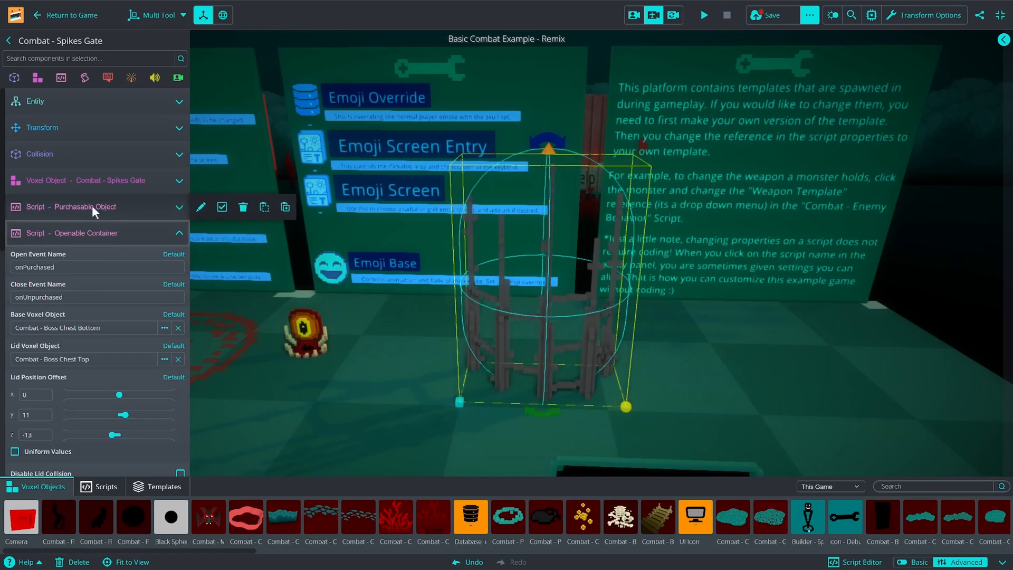
scroll(115, 363, "down", 1)
scroll(115, 363, "down", 3)
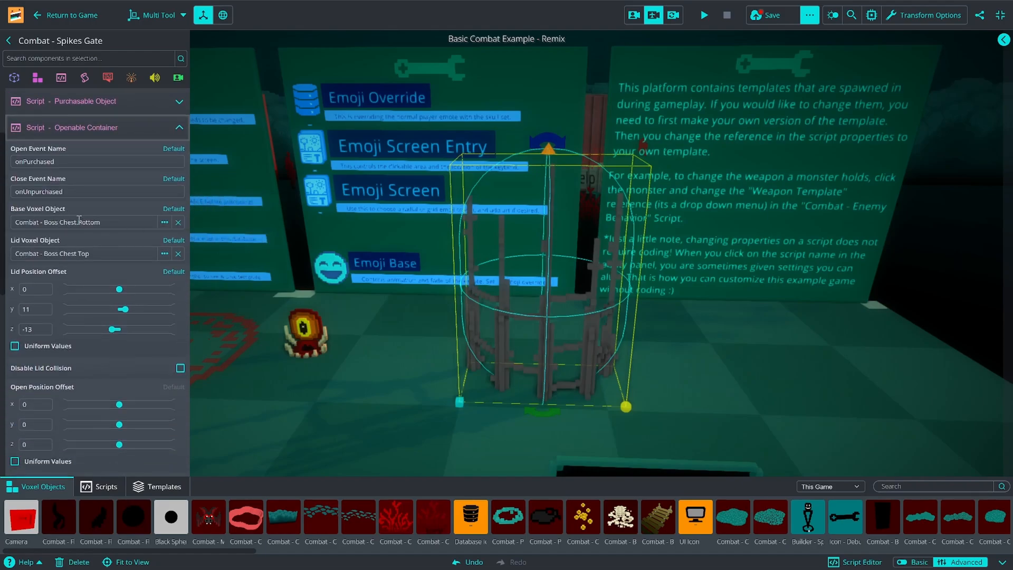
left_click(178, 222)
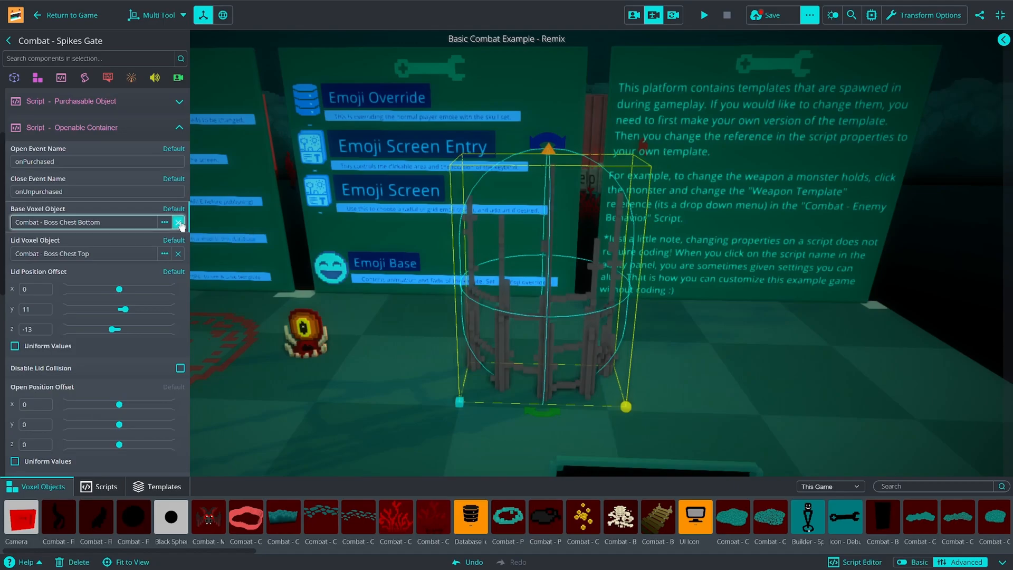
Step: Set the Openable Container's Lid Voxel Object to Combat - Spikes Gate
left_click(98, 254)
left_click(233, 79)
left_click(253, 103)
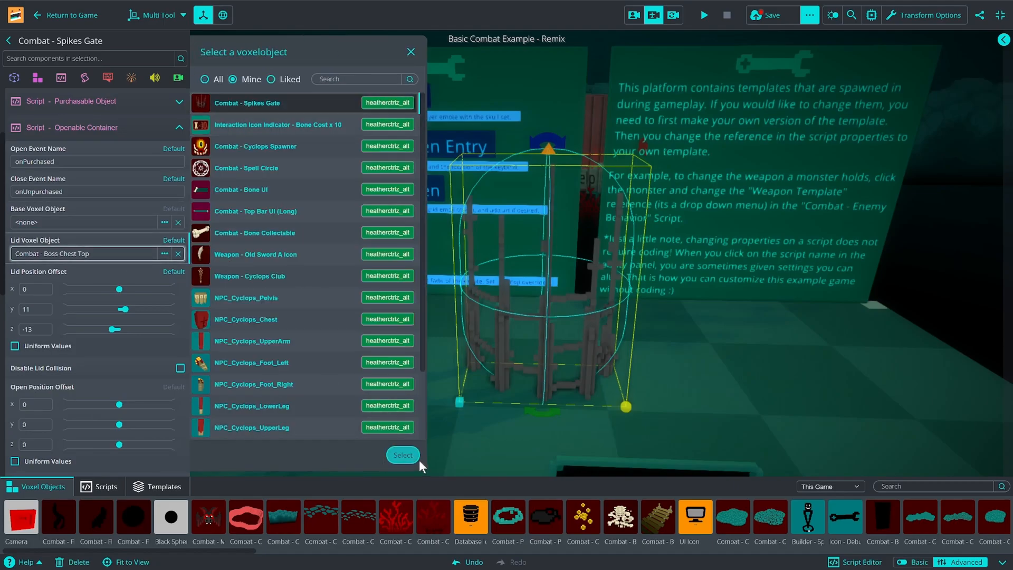
left_click(404, 455)
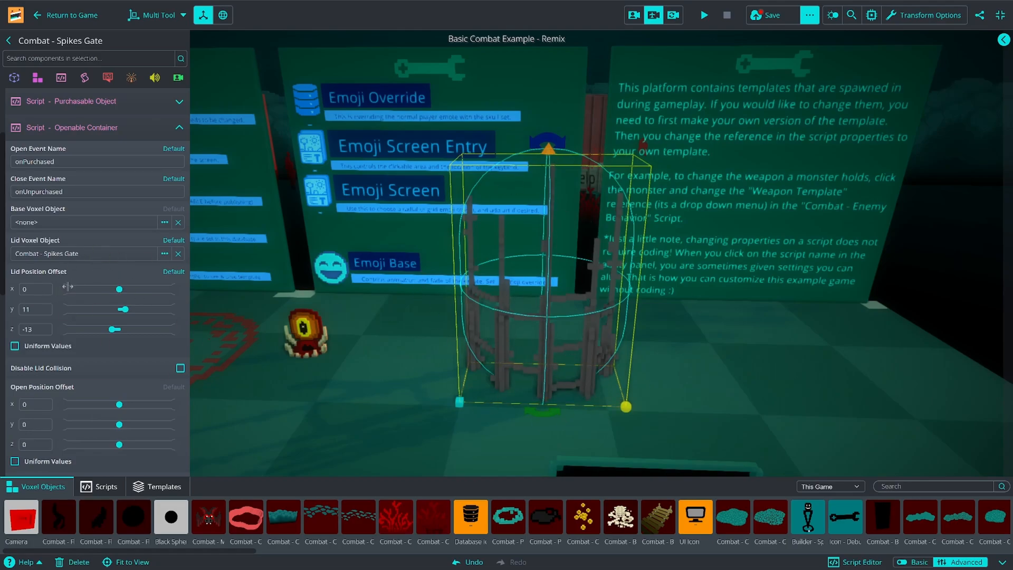
Step: Set the Openable Container's Lid Position Offset to 0 in y and z
scroll(27, 256, "down", 1)
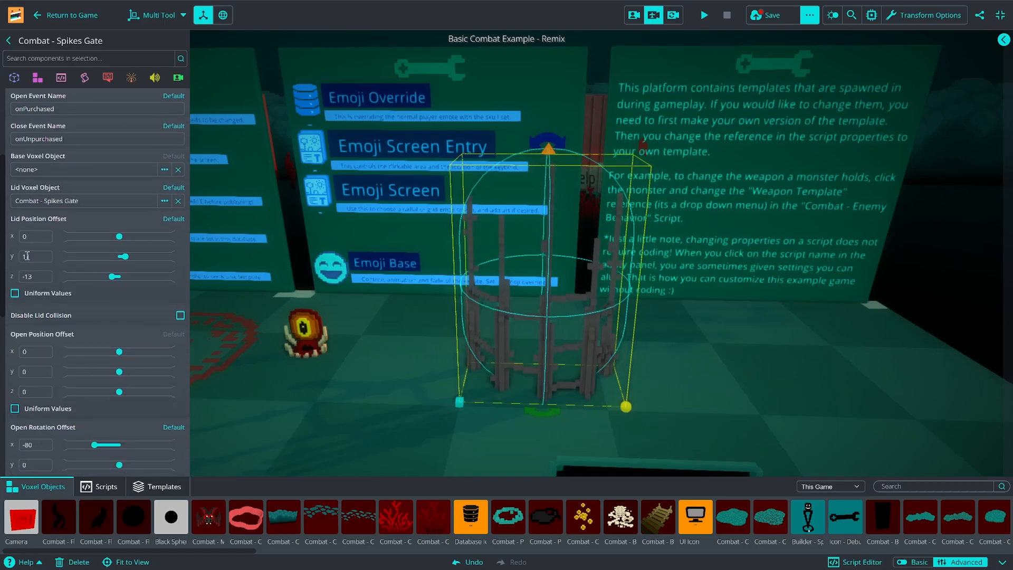
left_click(35, 256)
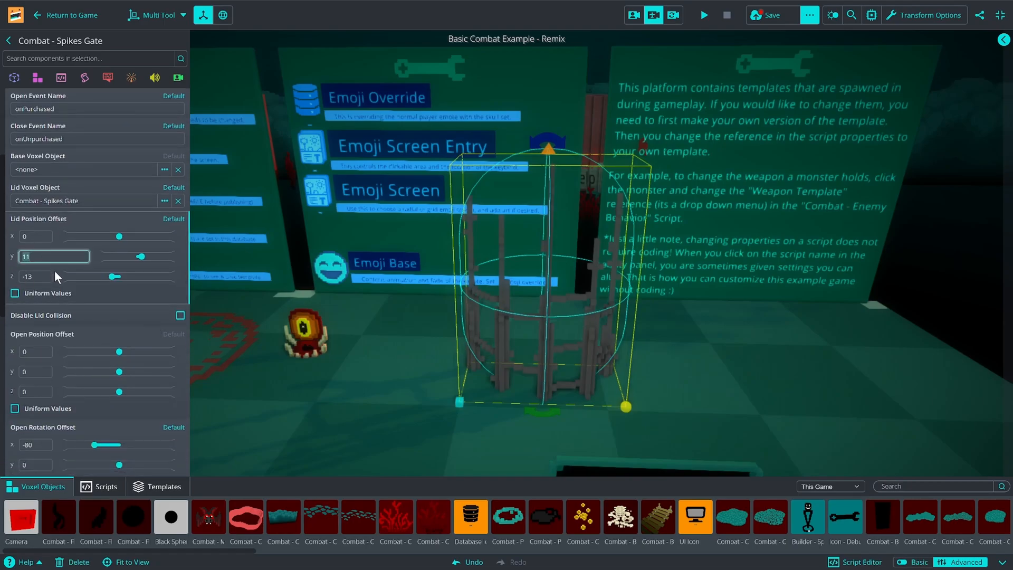
type("0")
key("Tab")
type("0")
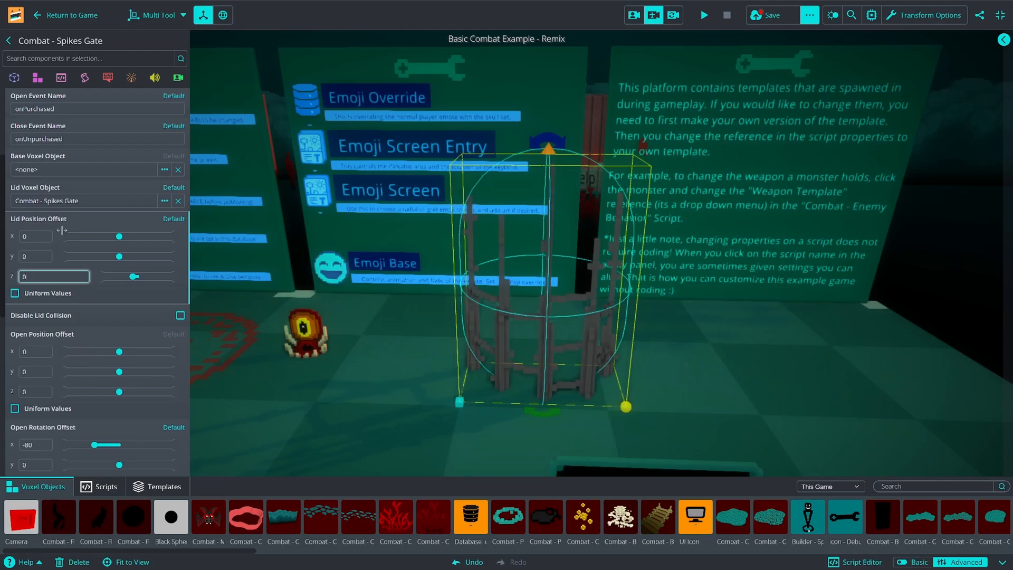
Step: Set the gate's Open Position Offset y to -100 and its Open Rotation Offset x to 0
scroll(98, 352, "down", 1)
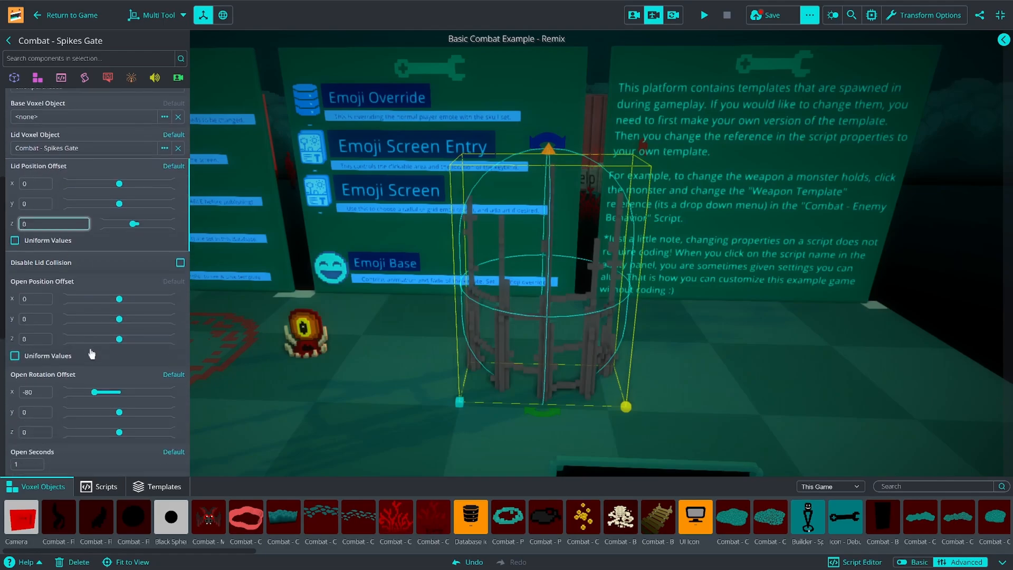
left_click(37, 318)
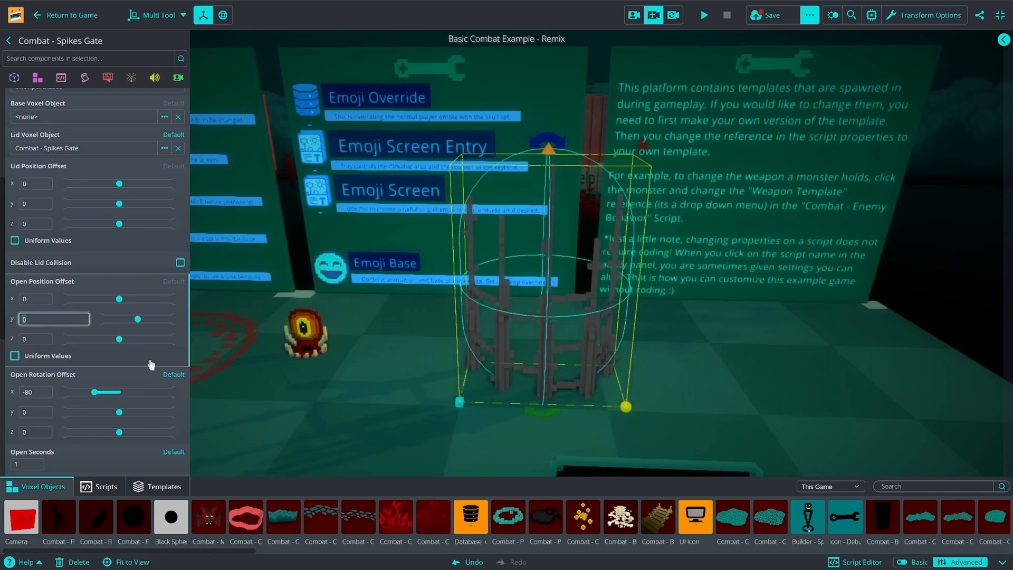
type("-100")
left_click(47, 395)
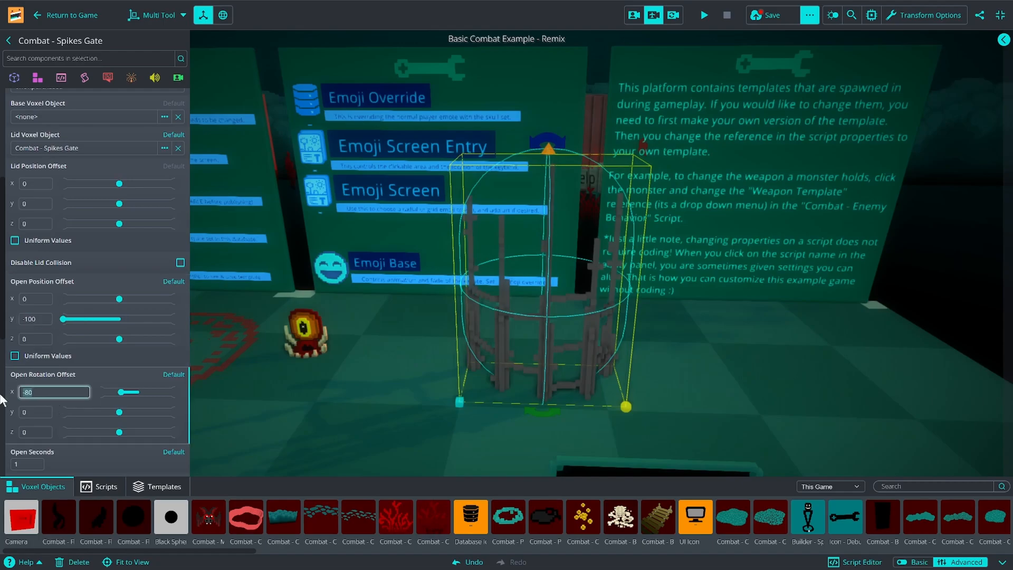
type("0")
Step: Set the spikes gate's Open Sound to rock_door_slide_block_move_drag_04
scroll(101, 389, "down", 4)
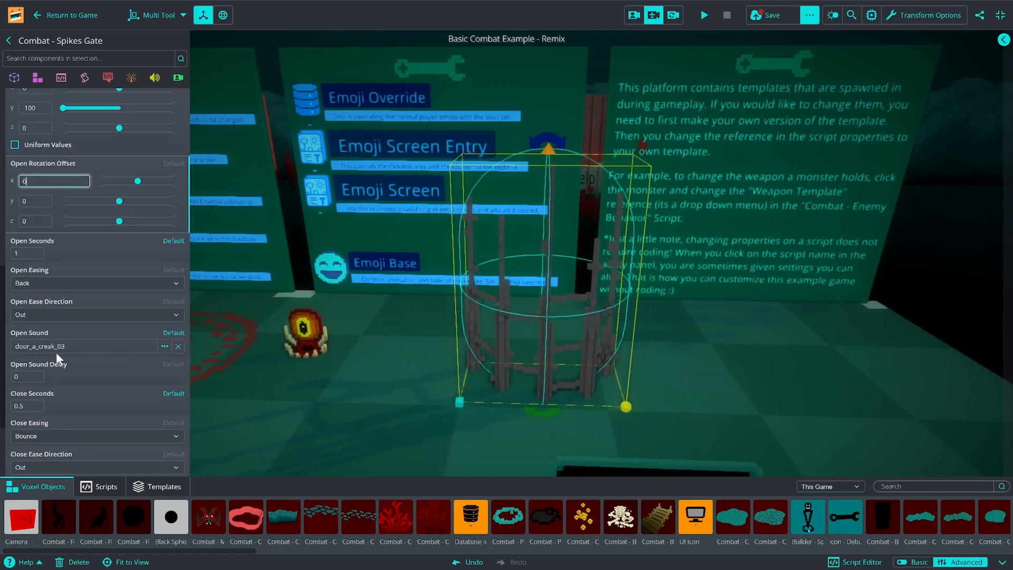
left_click(67, 344)
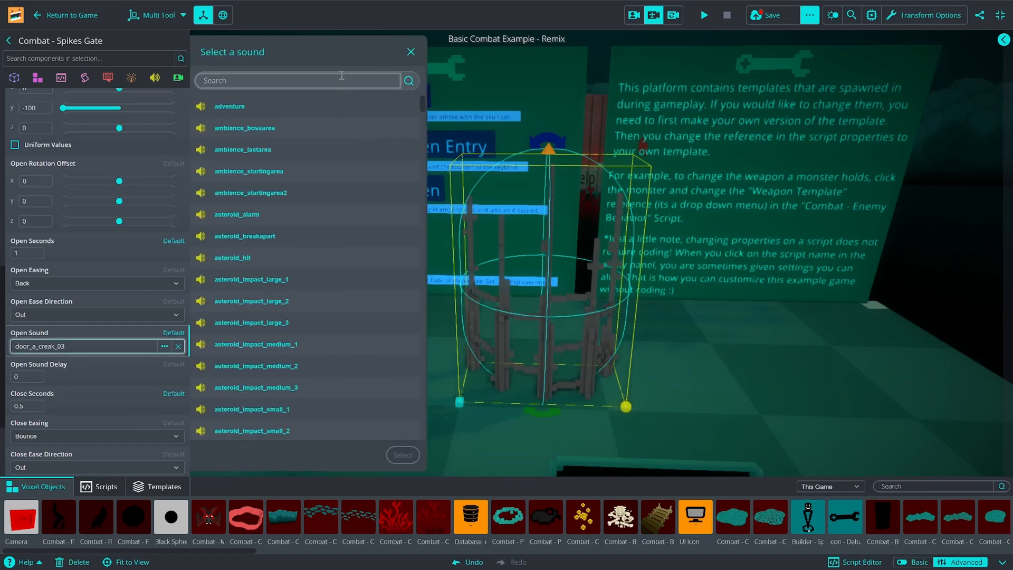
type("rock_")
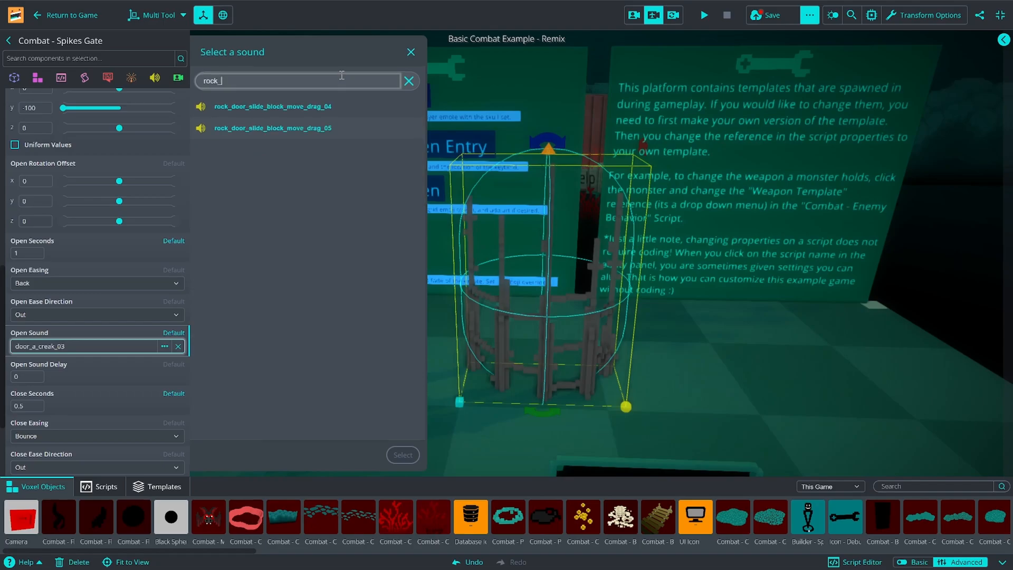
left_click(258, 114)
left_click(400, 455)
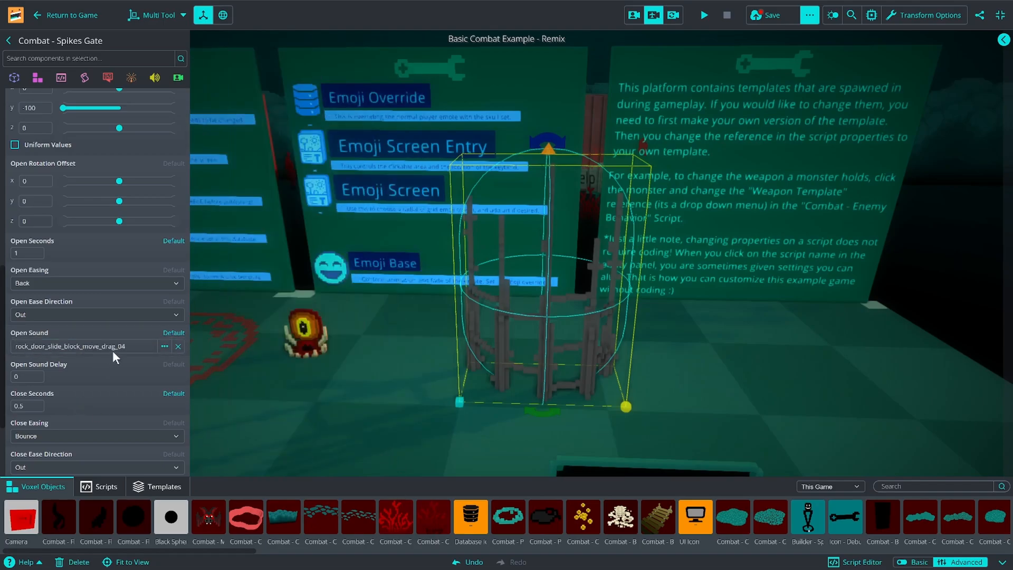
Step: Clear the spikes gate's Close Sound and collapse the Openable Container settings
scroll(105, 417, "down", 2)
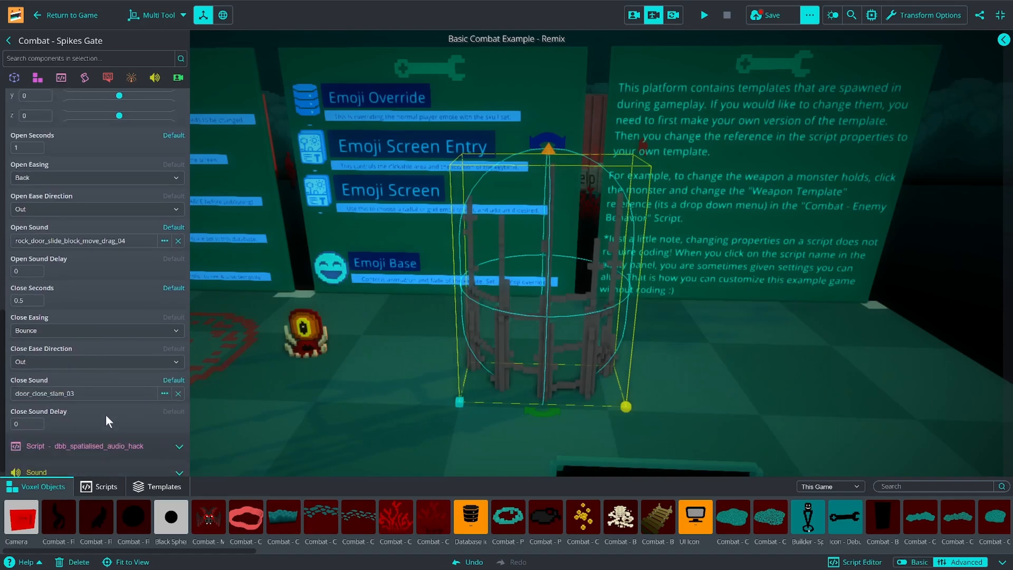
left_click(178, 394)
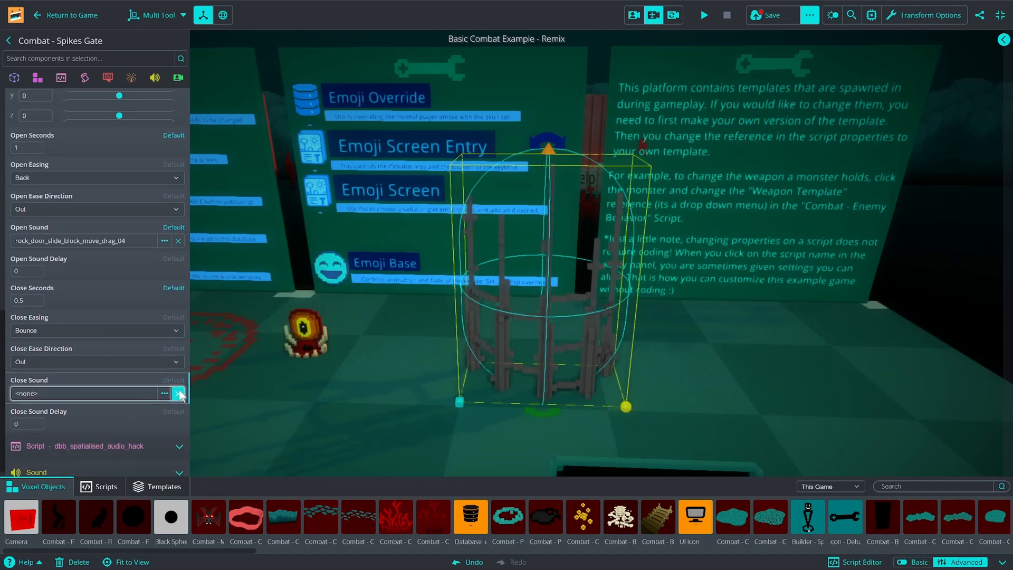
scroll(100, 428, "up", 5)
scroll(102, 425, "down", 4)
scroll(102, 426, "up", 4)
scroll(102, 423, "up", 5)
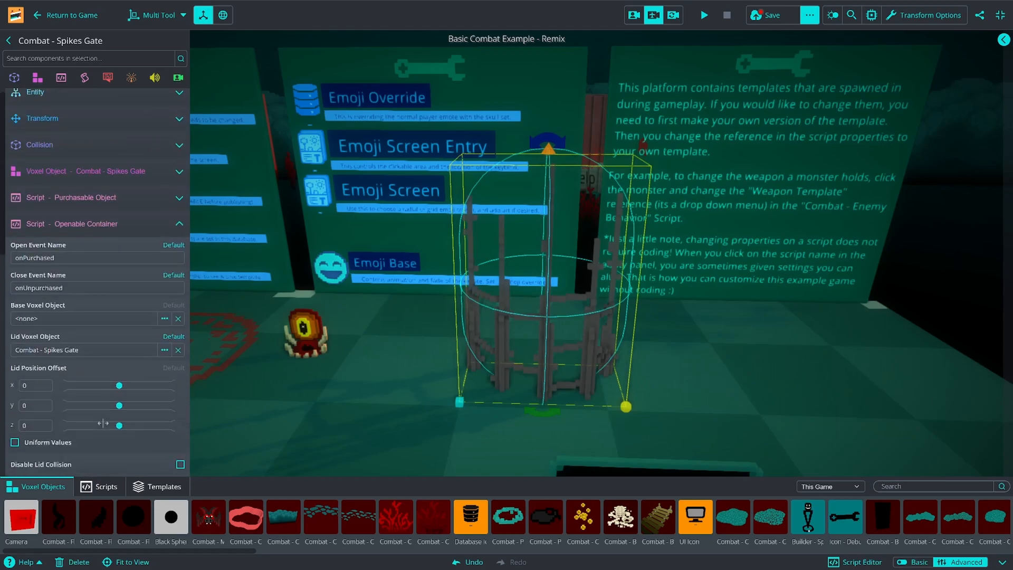
left_click(86, 233)
Step: Playtest the game by walking the character to the spikes gate and checking how the gate and its bone cost icon display
left_click(62, 15)
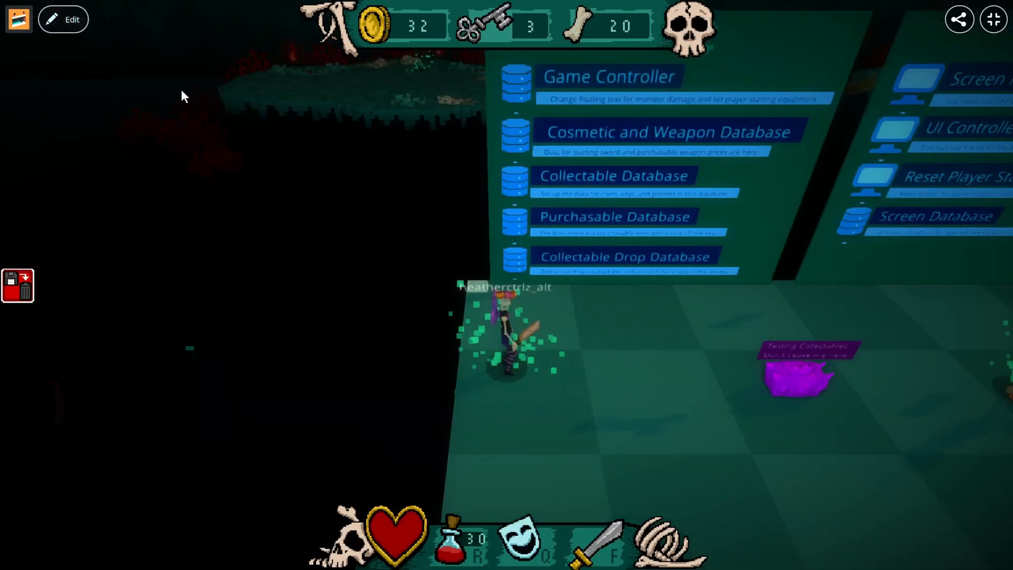
key("d")
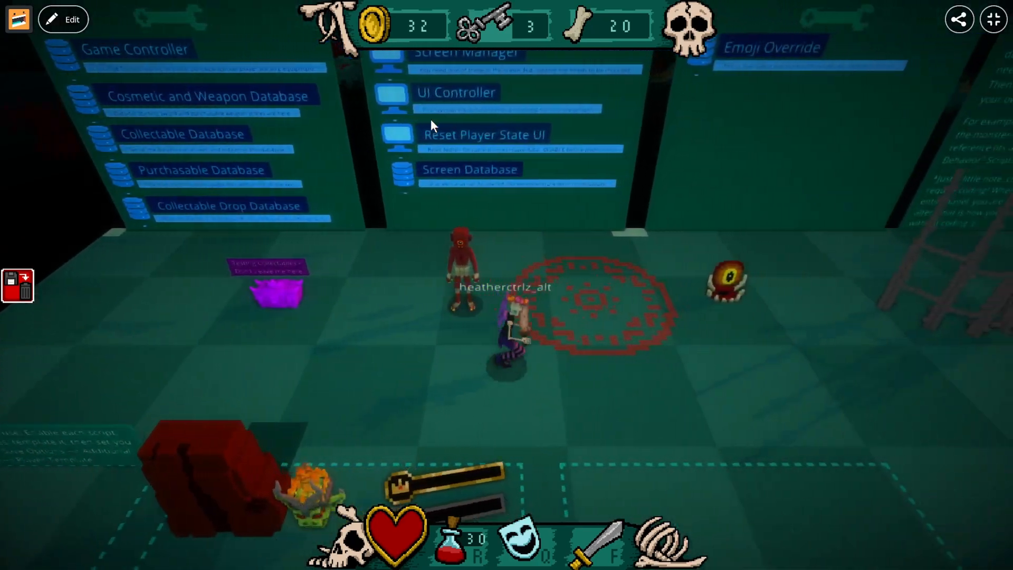
key("a")
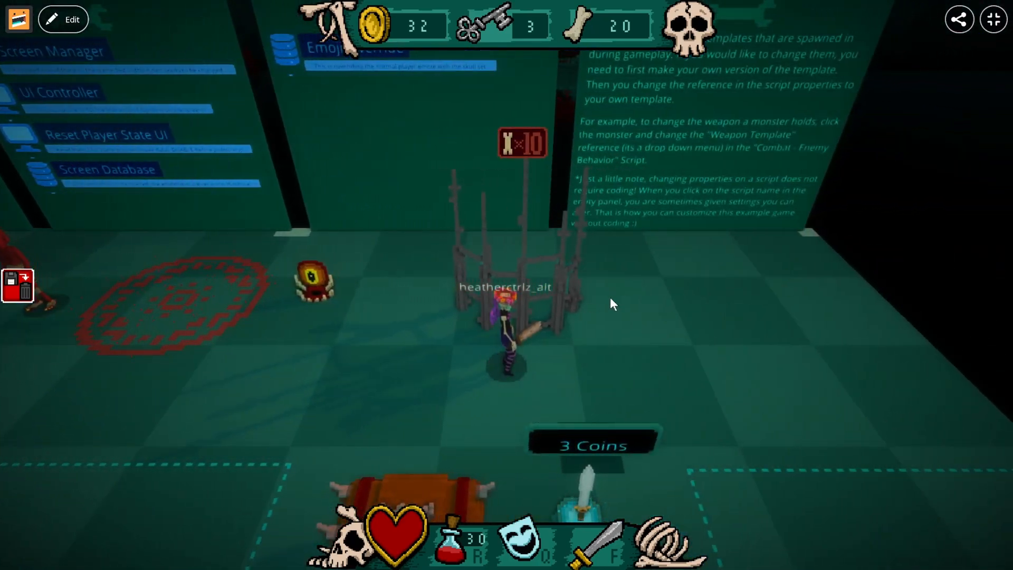
key("d")
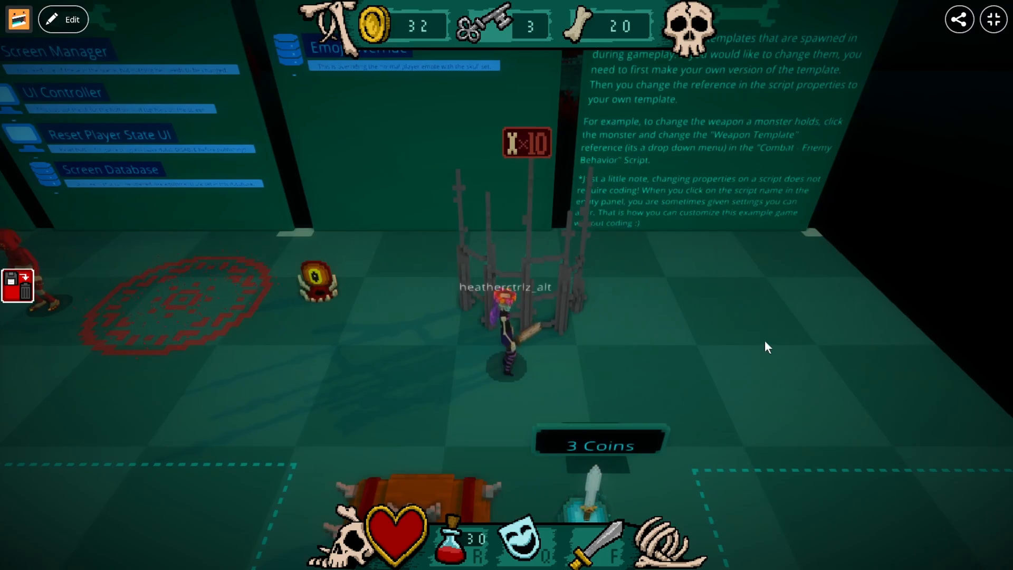
key("a")
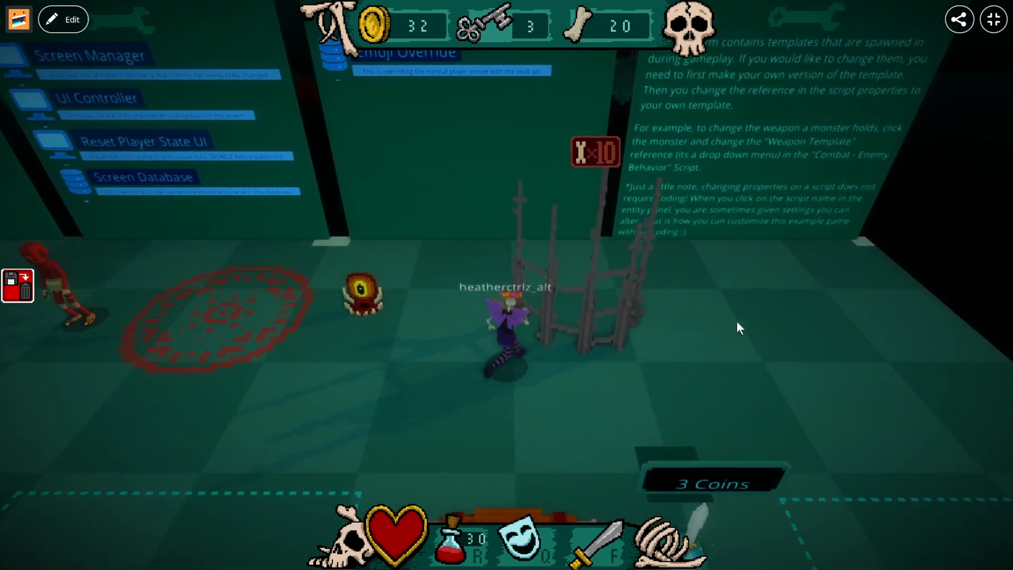
key("a")
key("s")
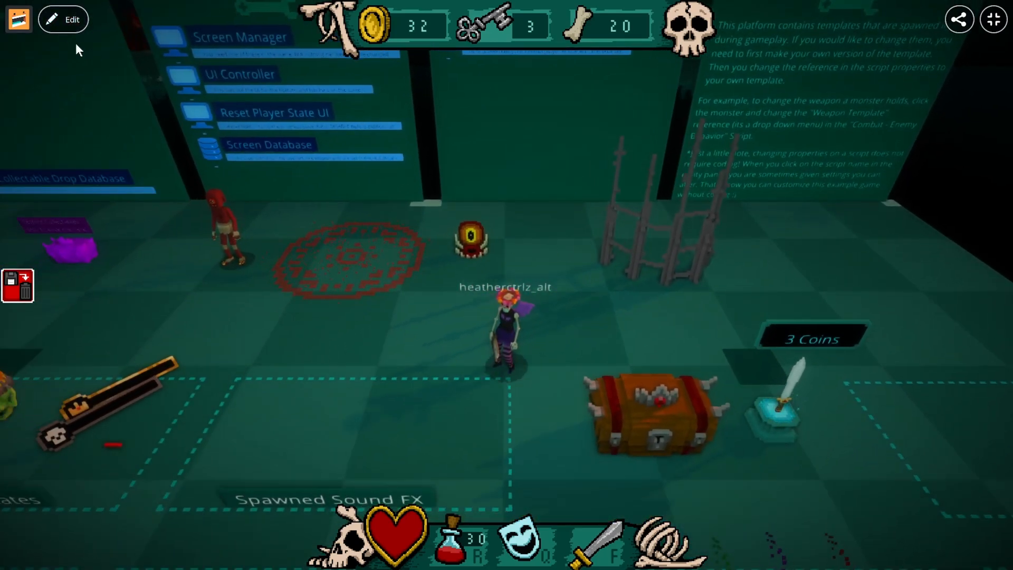
Step: Return to editing, stop the running game and add the dbb_gizmo script to the Combat - Spikes Gate
left_click(73, 24)
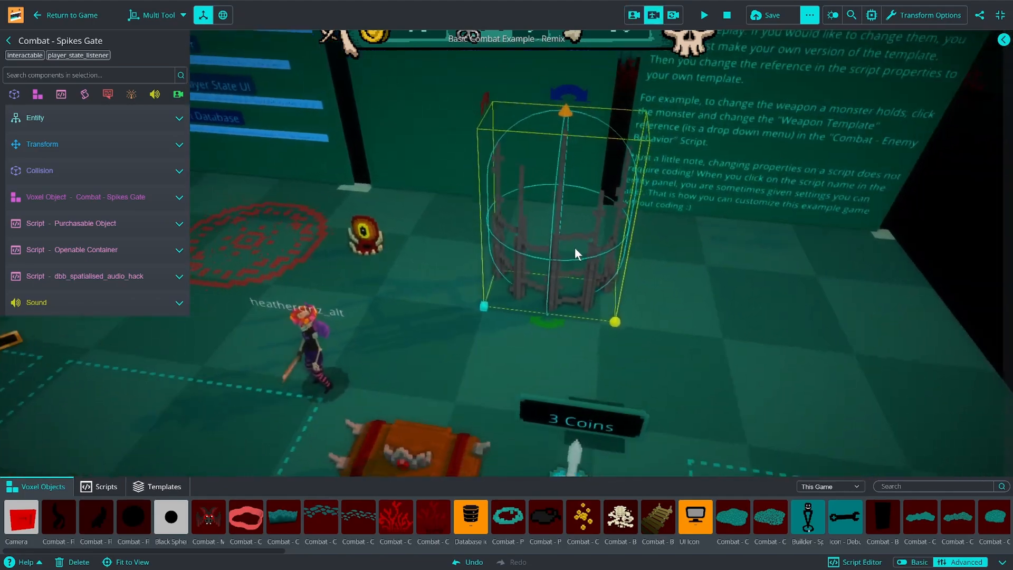
mouse_move(98, 239)
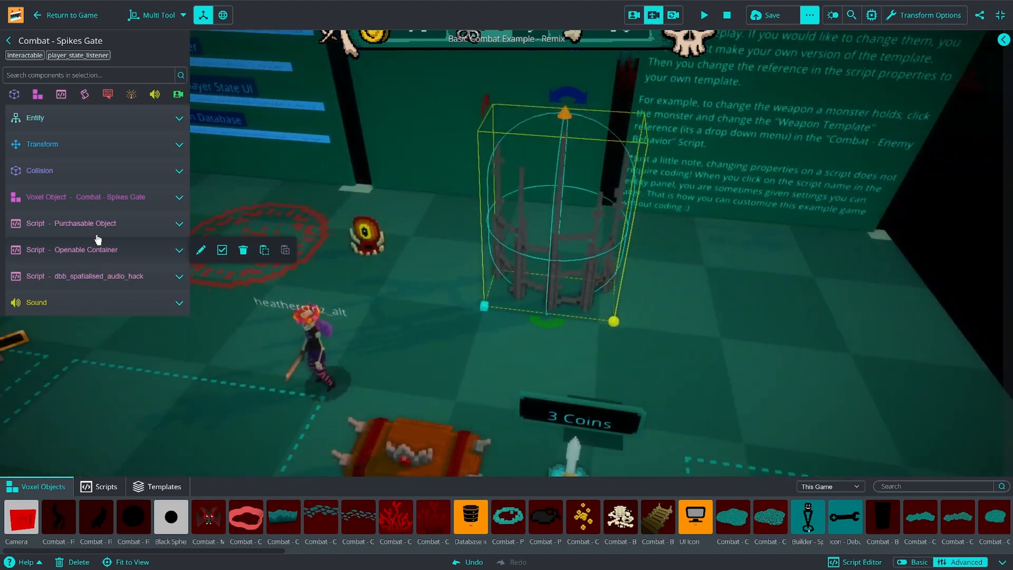
left_click(726, 16)
left_click(57, 127)
type("d")
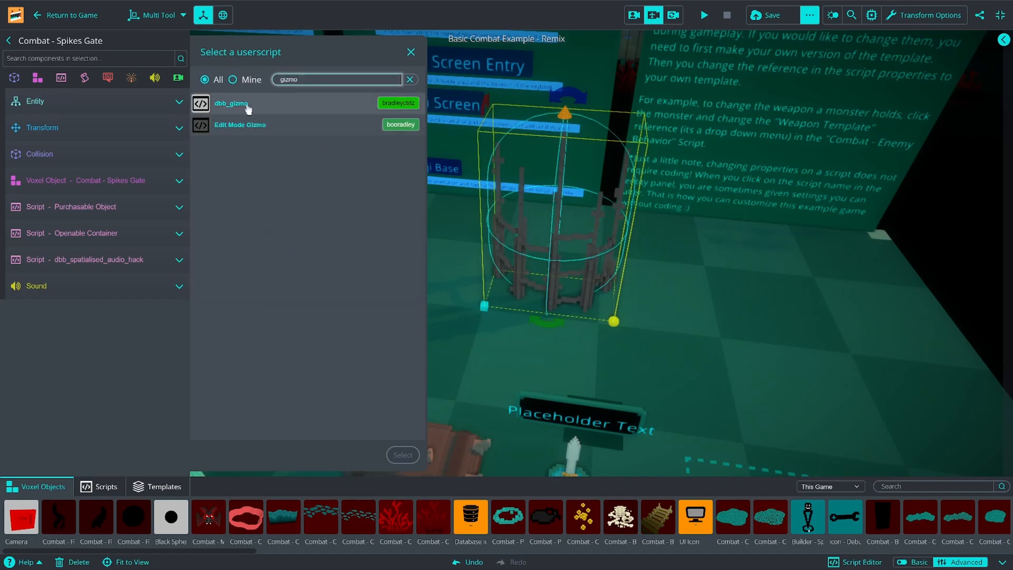
left_click(404, 455)
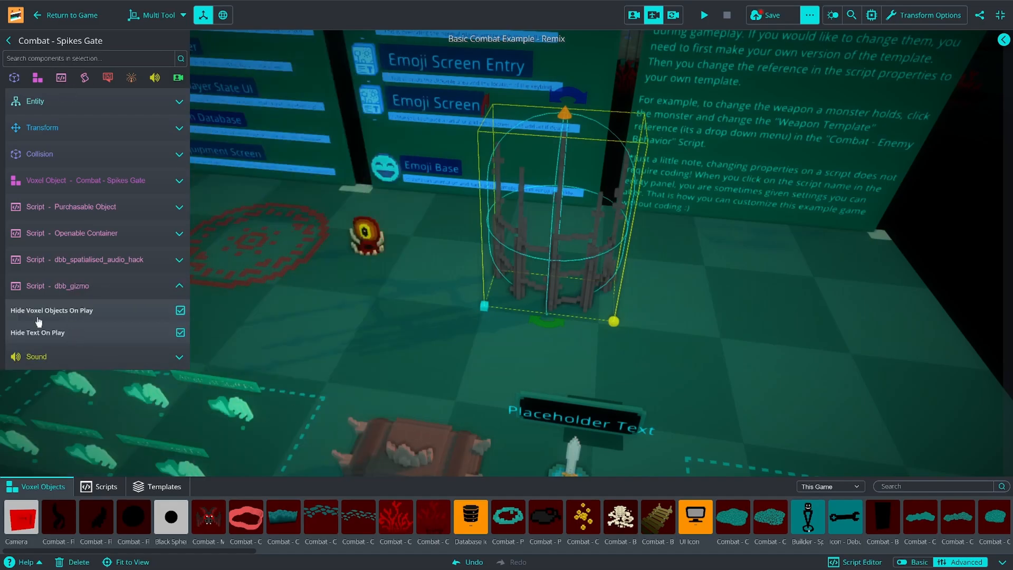
left_click(52, 288)
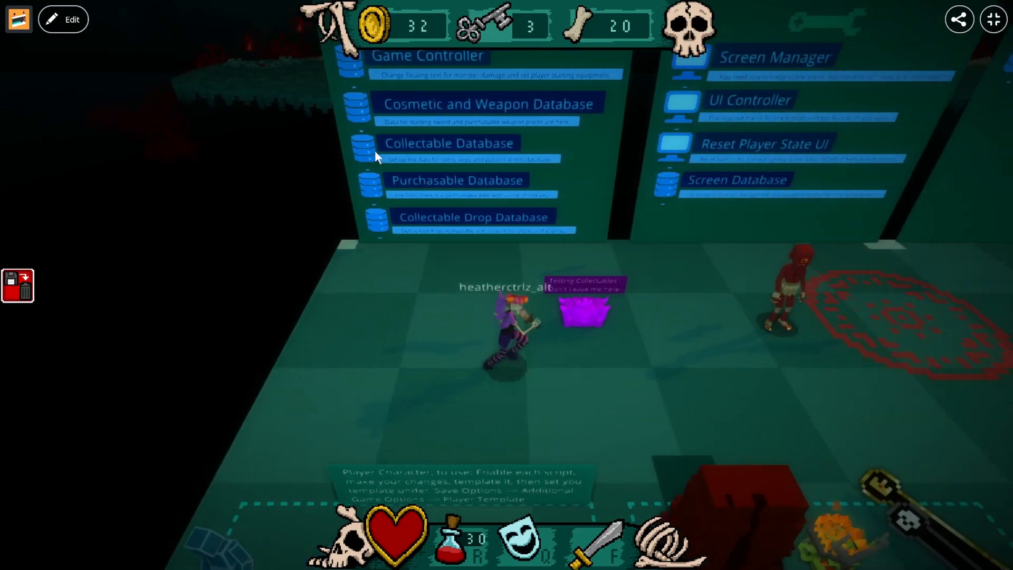
Step: Walk the character back to the spikes gate in the running game to check it with the gizmo script added
key("d")
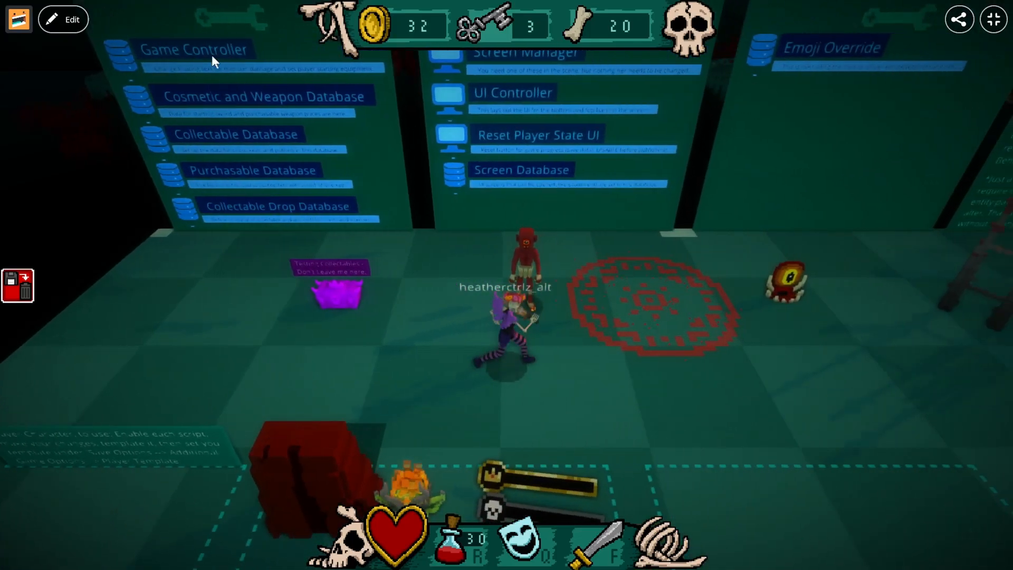
key("d")
key("d")
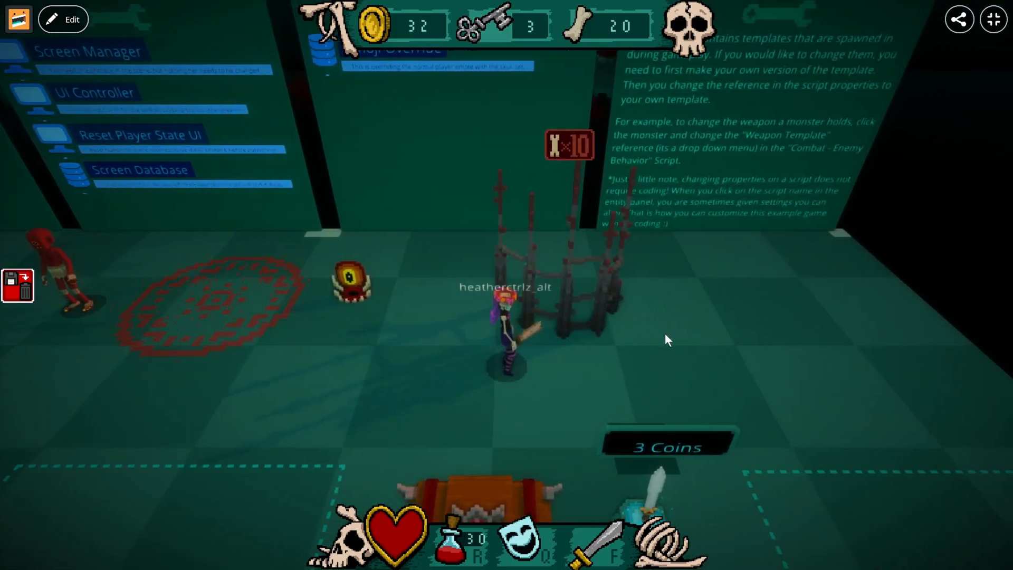
key("d")
key("a")
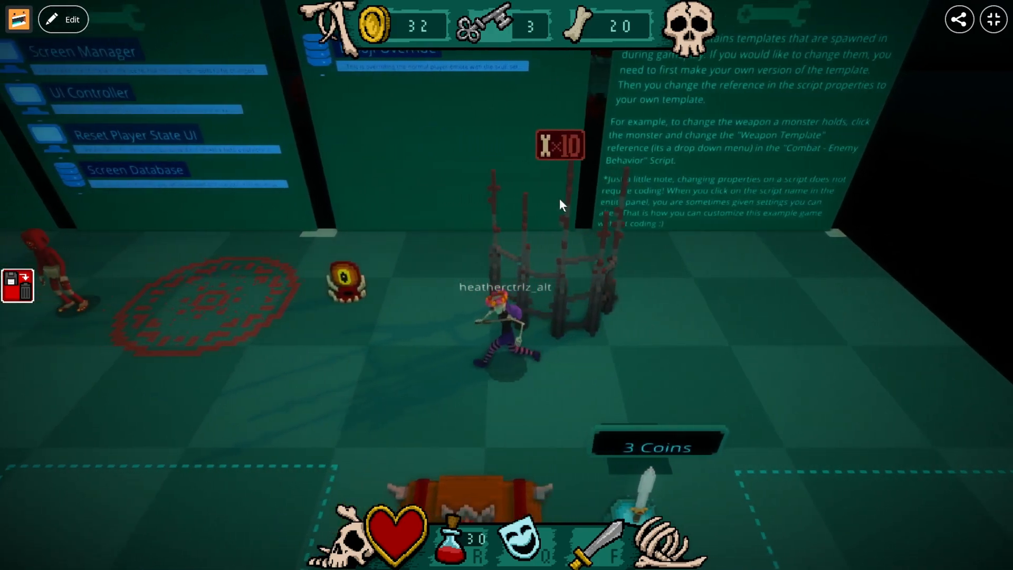
Step: Walk the character back up to the spikes gate in the running game and purchase it for 10 bones
key("s")
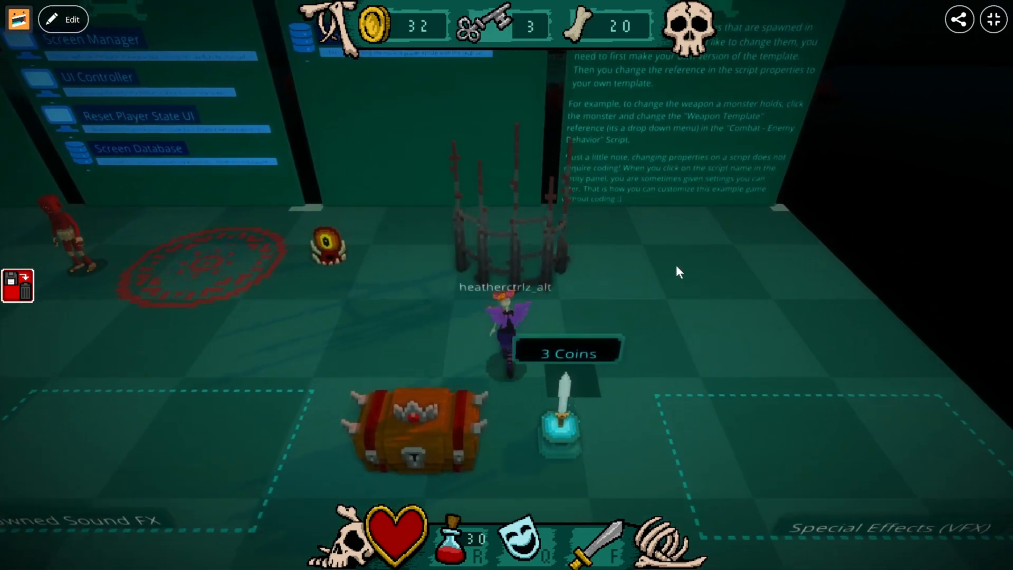
key("w")
key("s")
key("w")
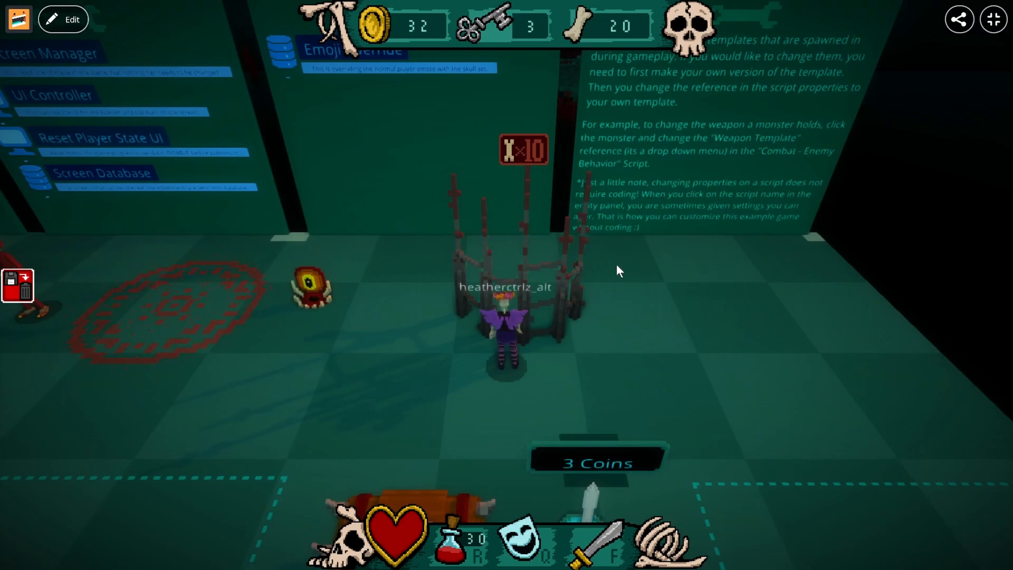
key("s")
key("w")
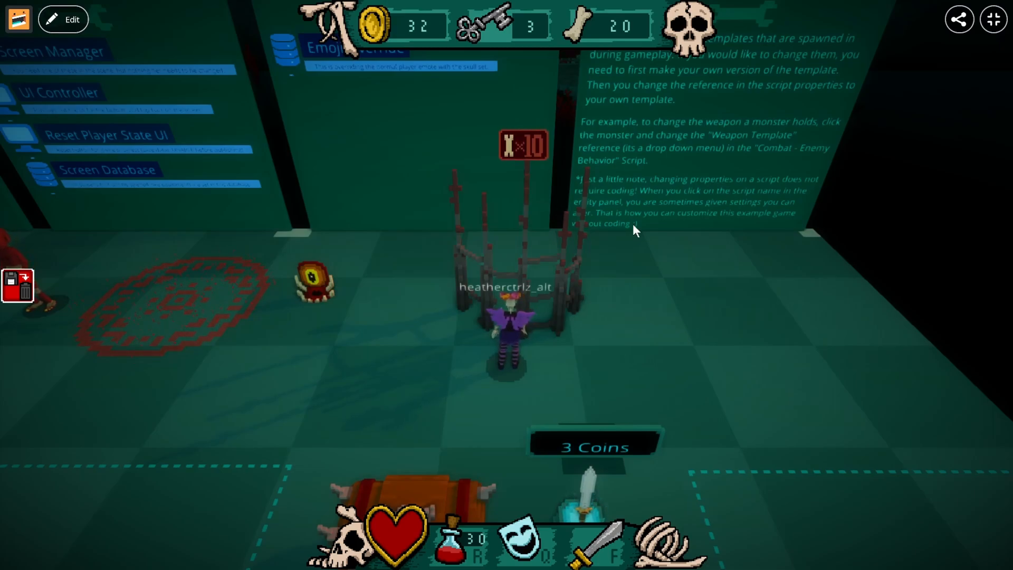
key("e")
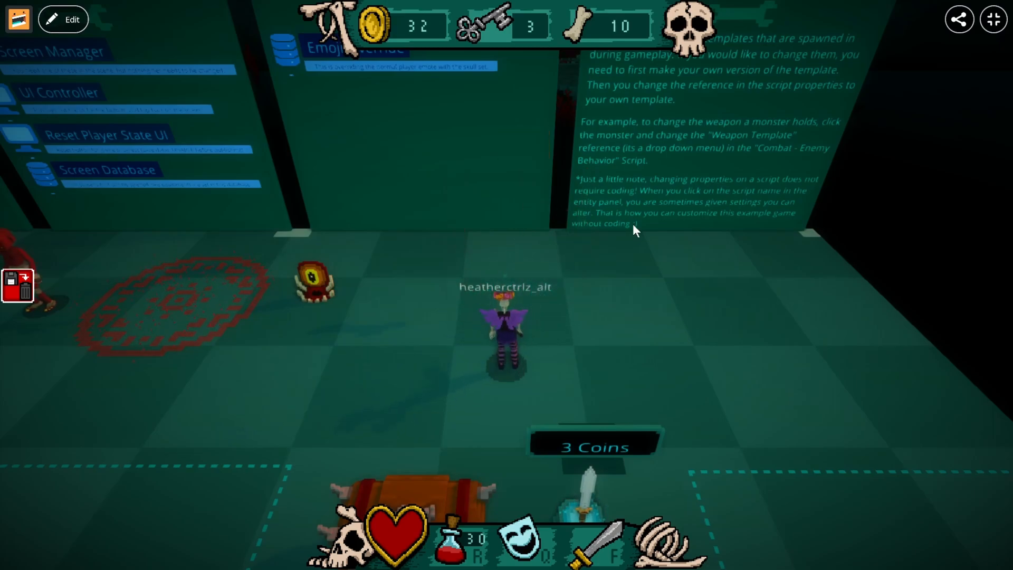
Step: Stop and restart the game from the editor, then walk the character back to check the purchased gate's spot
key("a")
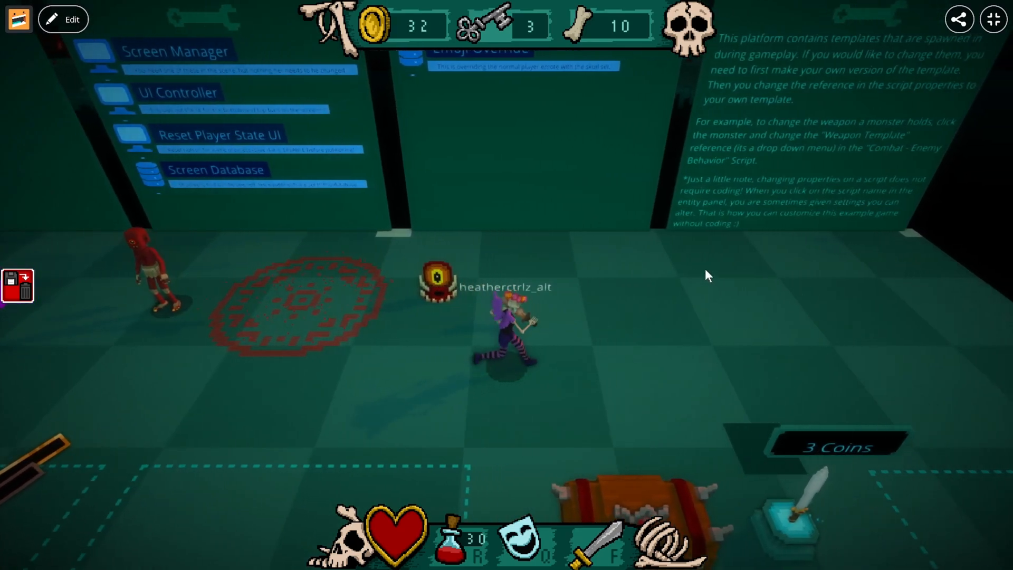
key("a")
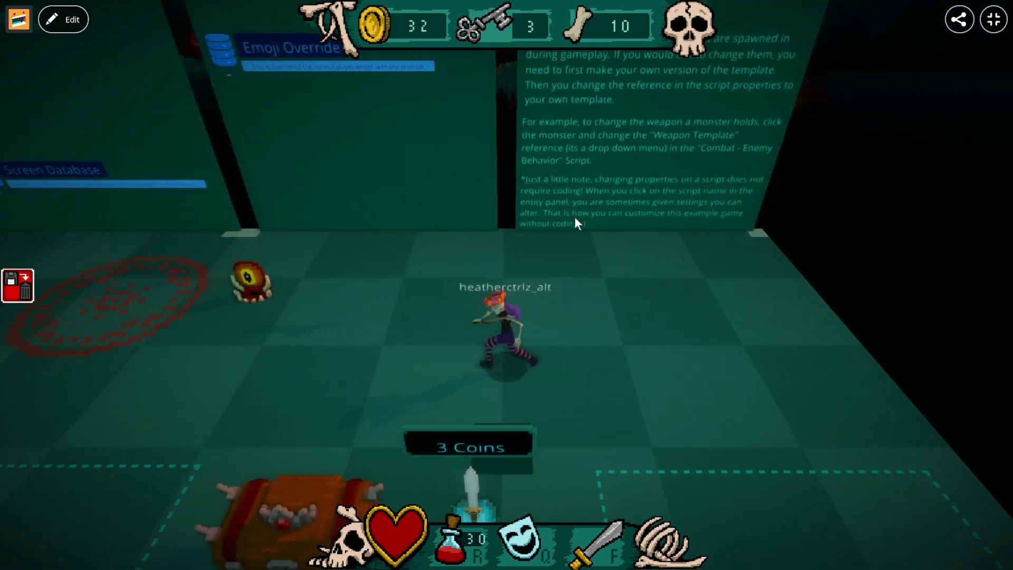
key("a")
left_click(70, 22)
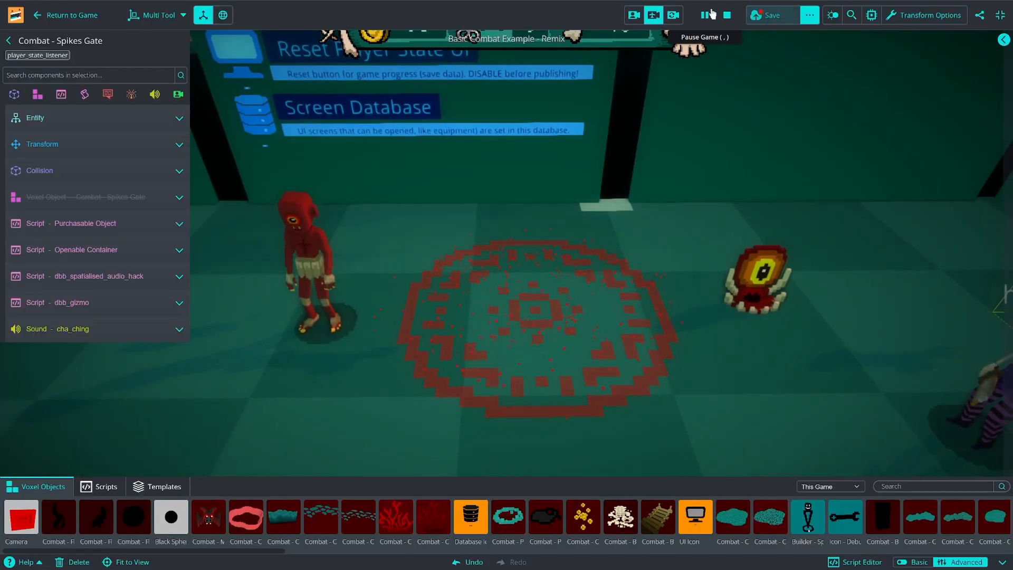
left_click(727, 15)
left_click(704, 16)
left_click(60, 15)
key("d")
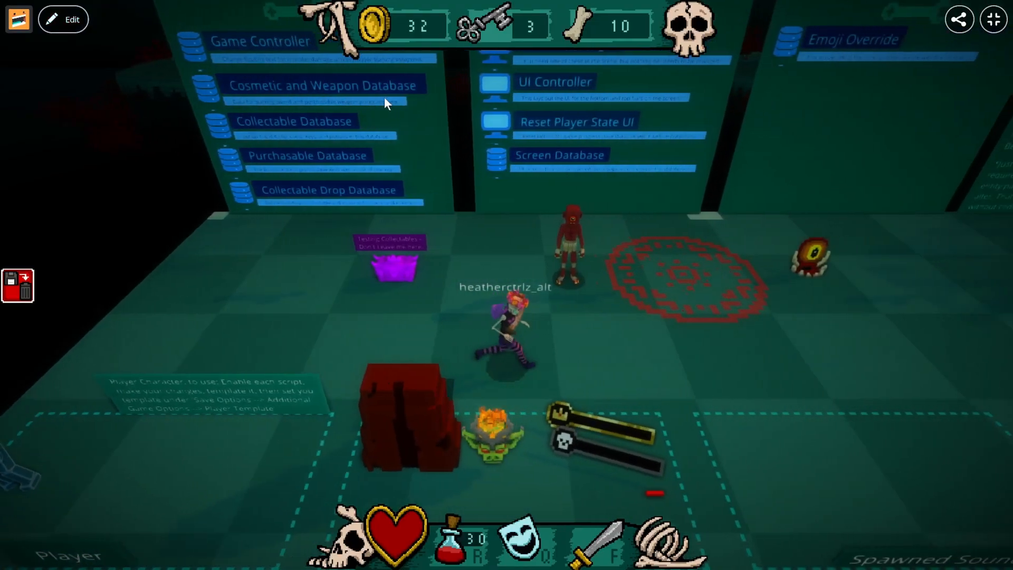
key("d")
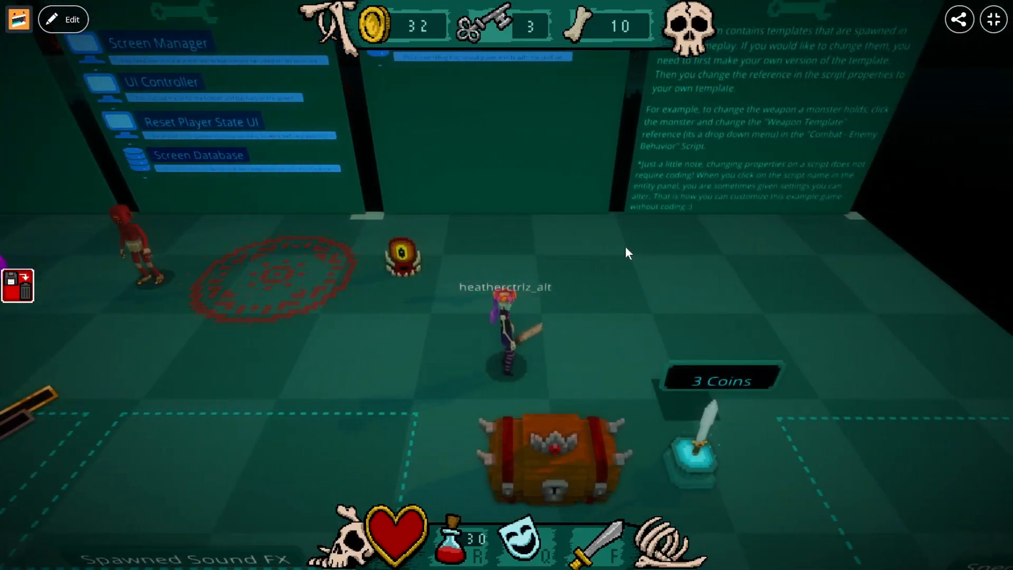
key("d")
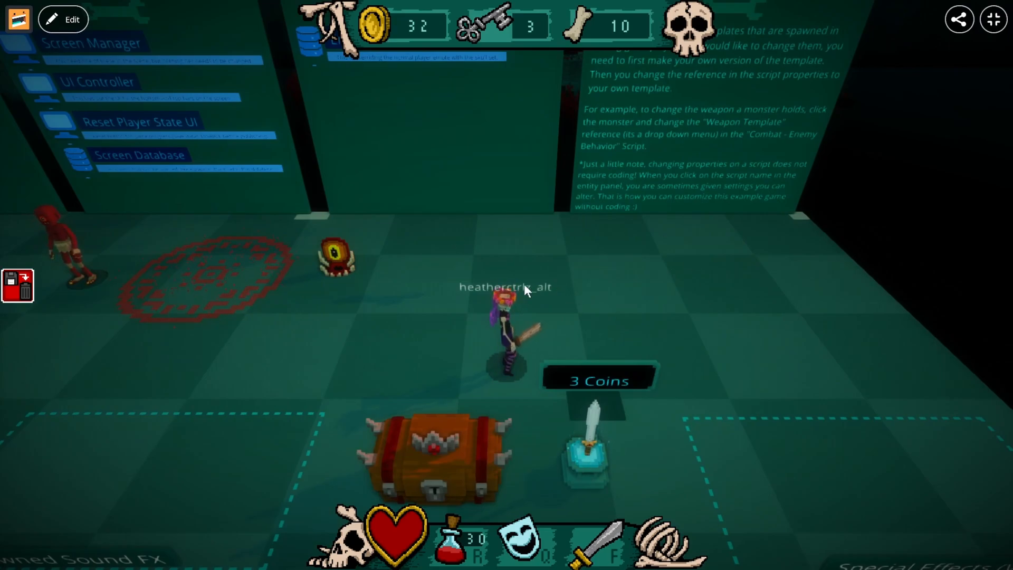
Step: Reset the saved player state and walk the character up to the spikes gate to check it without any bones
left_click(20, 287)
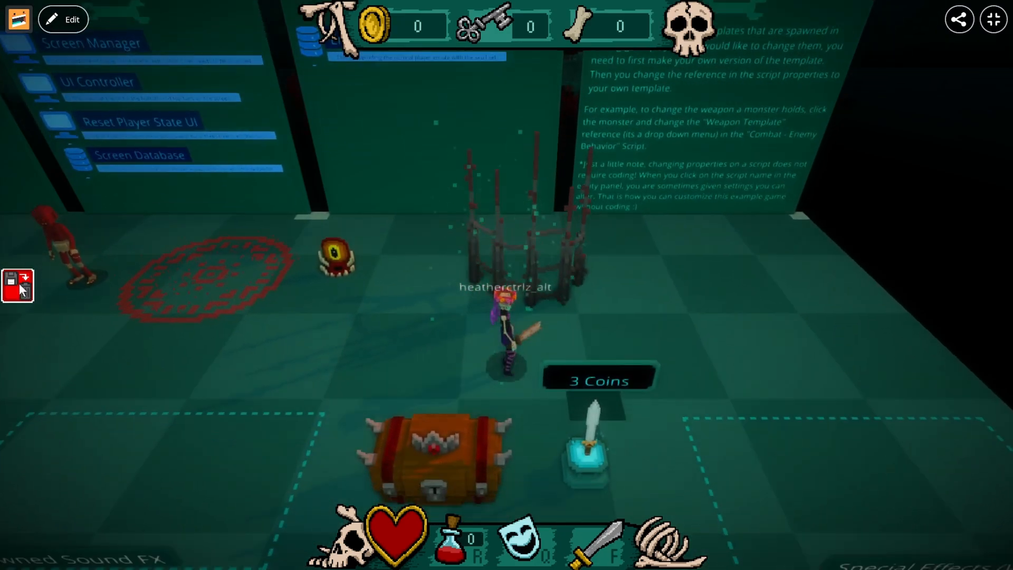
key("a")
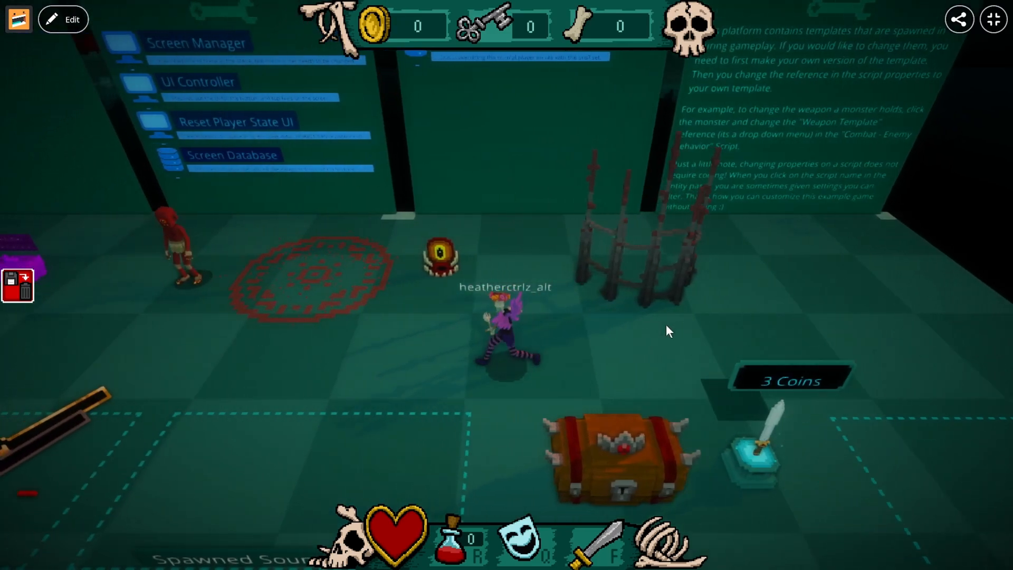
key("d")
key("w")
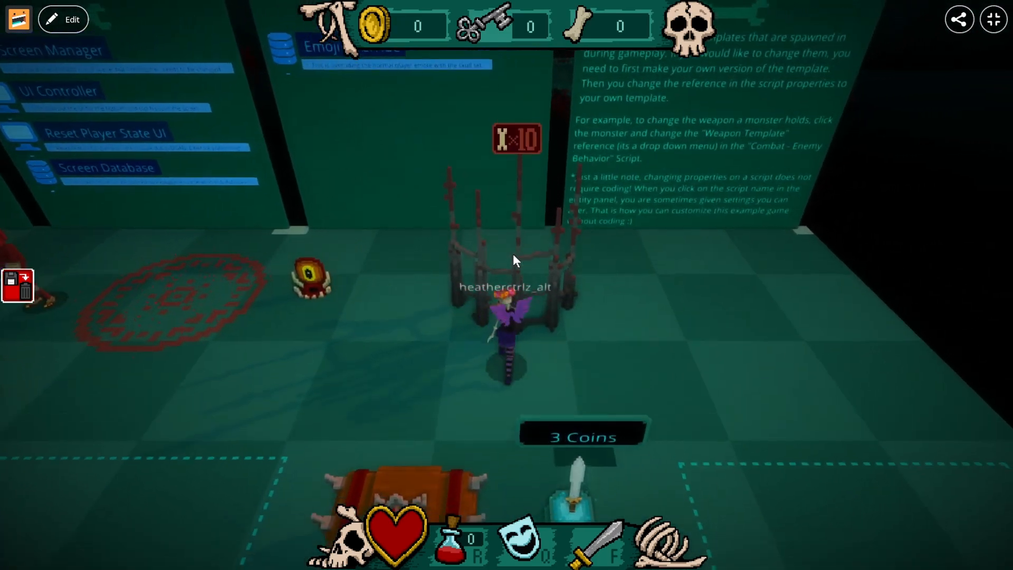
key("s")
key("a")
key("d")
key("w")
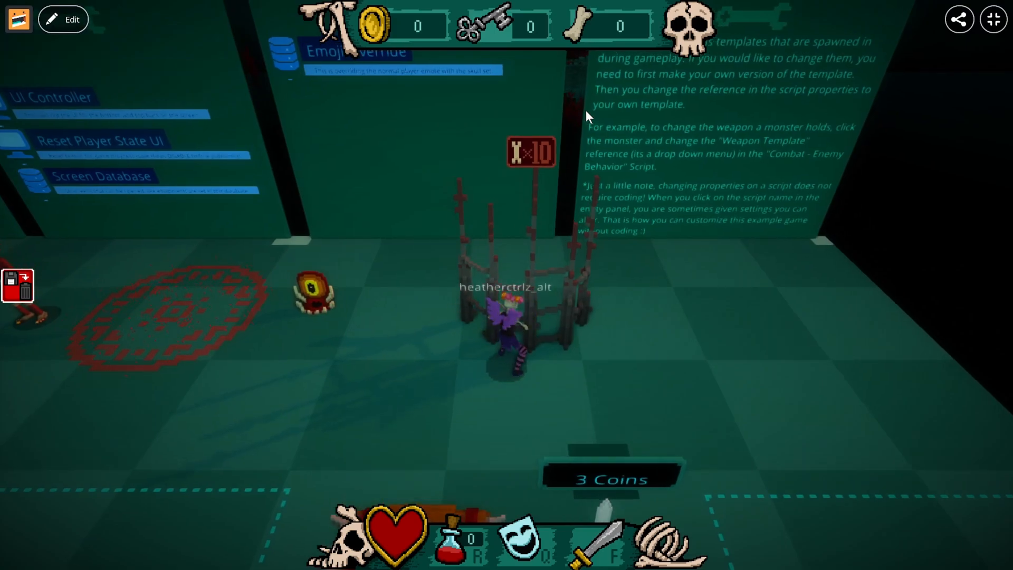
Step: Collect currency from the testing chest and playtest spending 10 bones on the spikes gate
key("a")
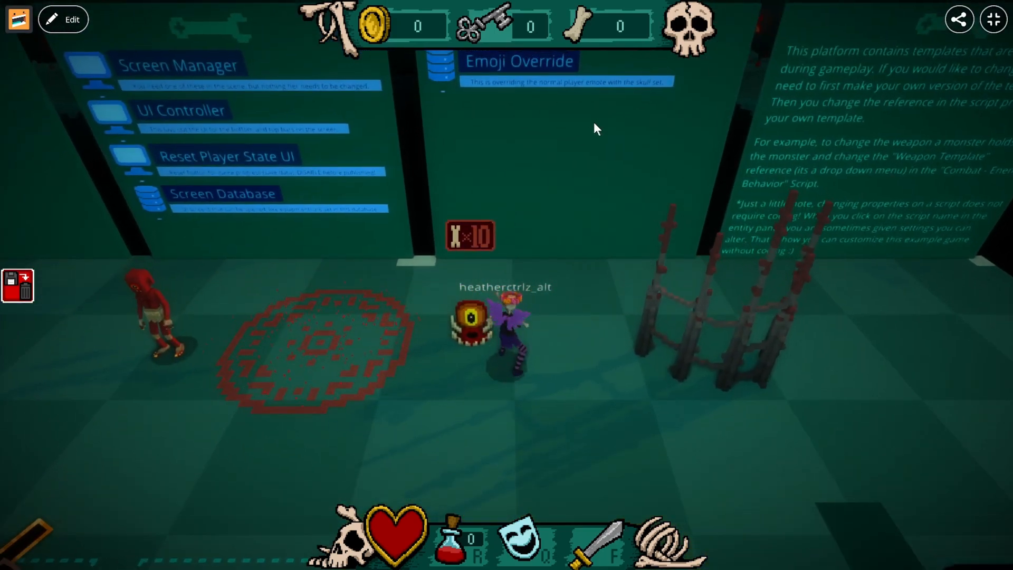
key("d")
key("a")
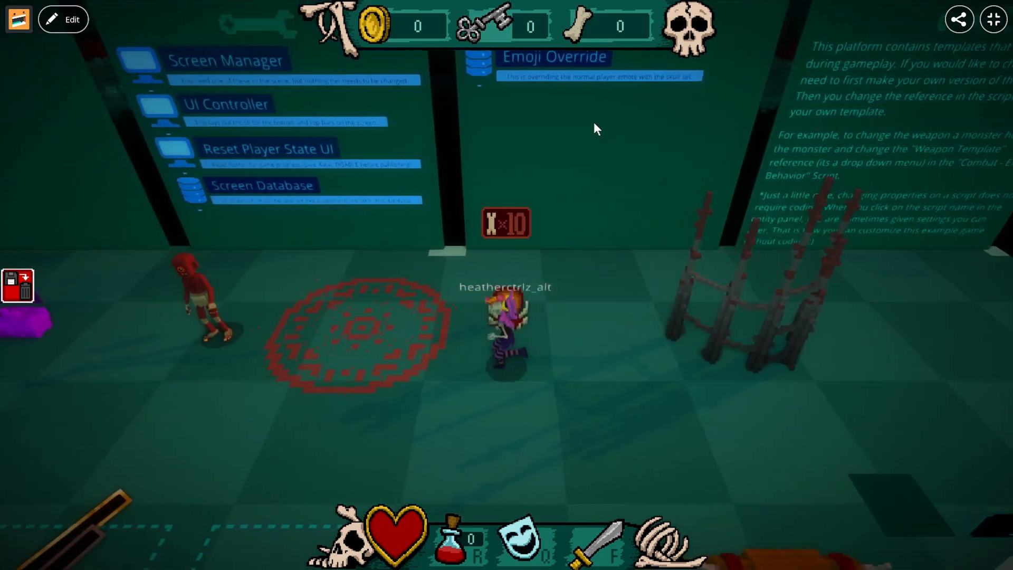
key("a")
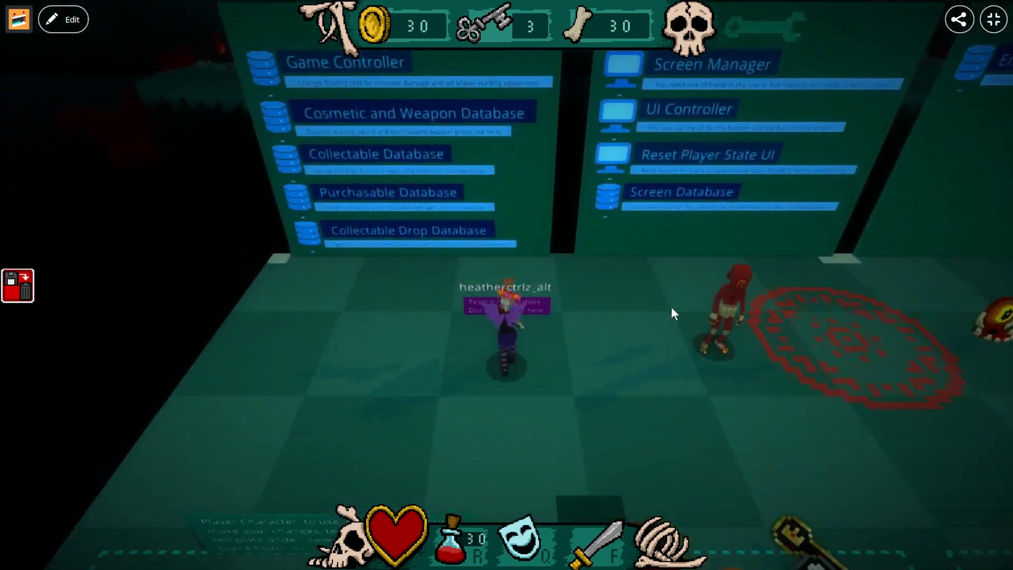
key("d")
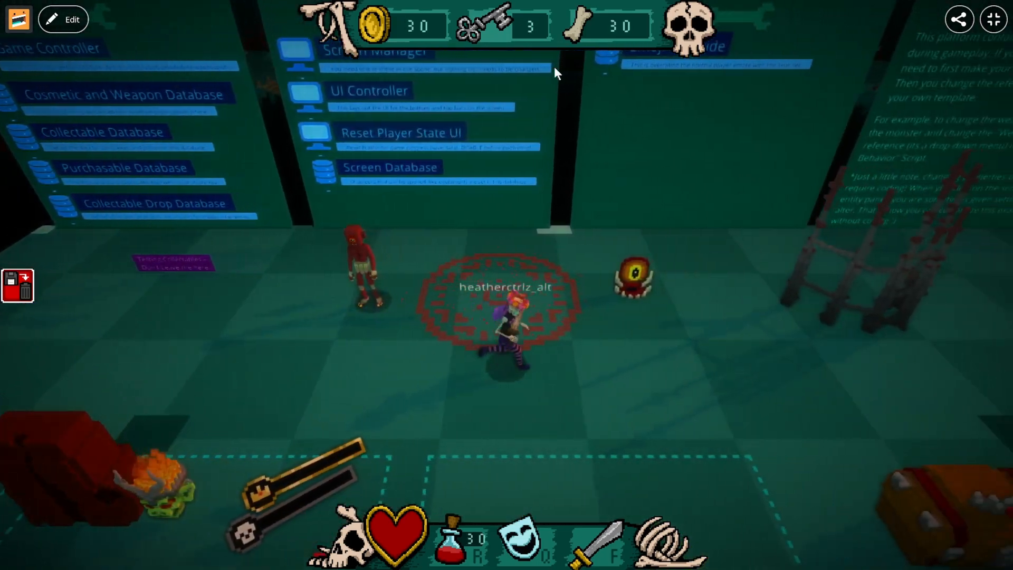
key("w")
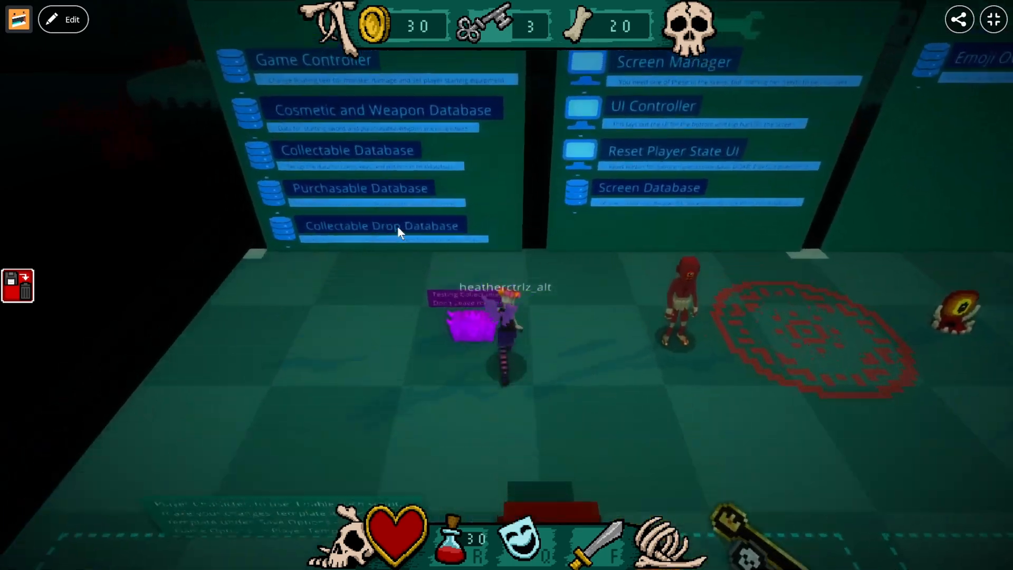
key("d")
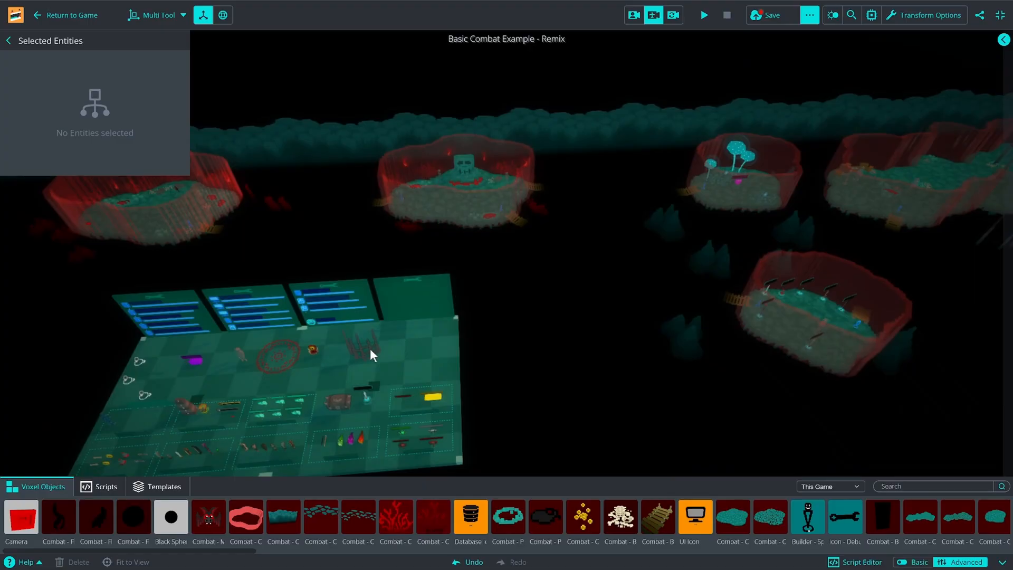
Step: Move the Combat - Spikes Gate from the template platform onto the long arena island, near its wooden bridge exit
left_click(371, 353)
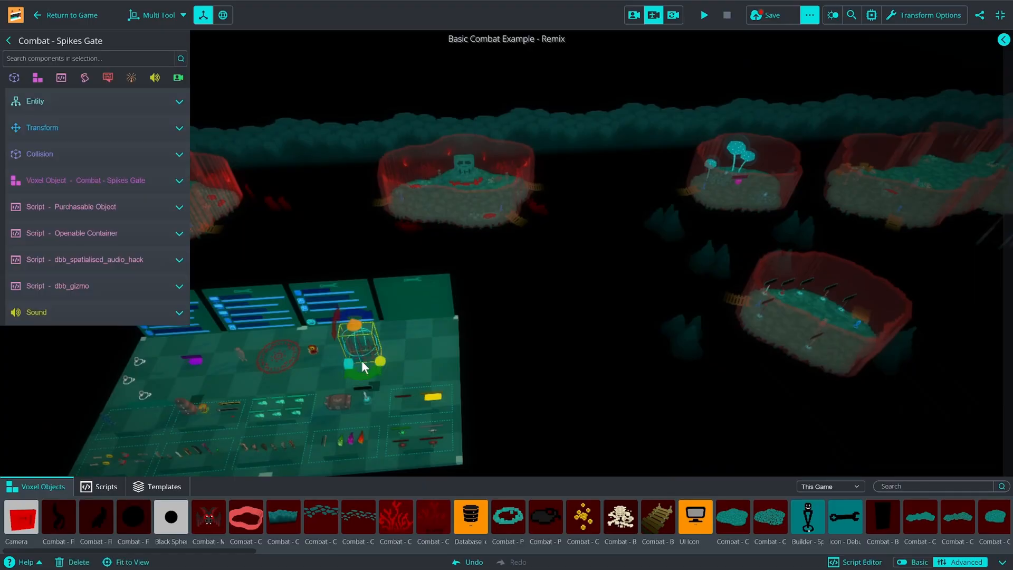
right_click_drag(945, 176, 783, 247)
key("w")
key("d")
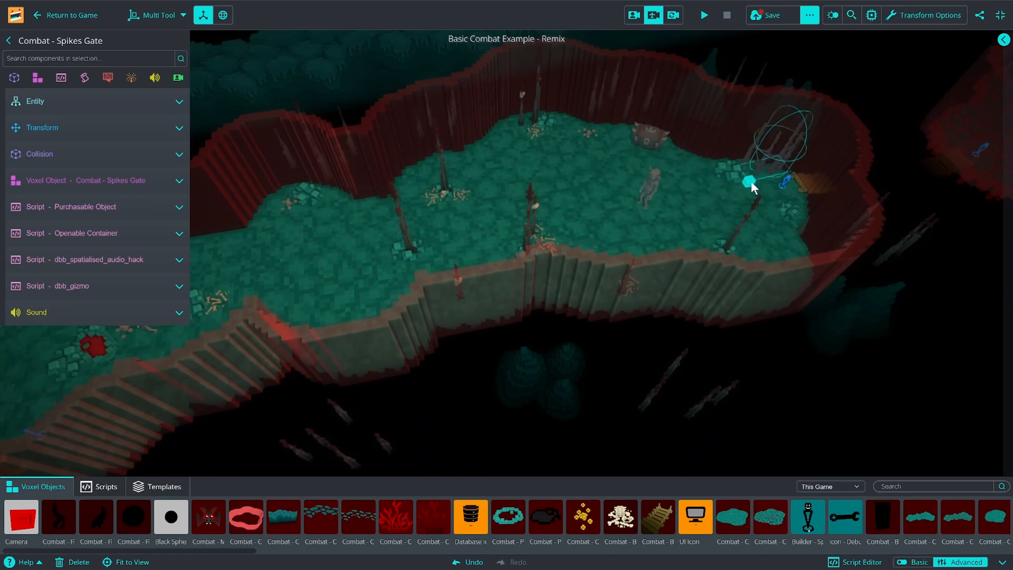
right_click_drag(732, 209, 760, 248)
key("w")
key("a")
key("w")
key("s")
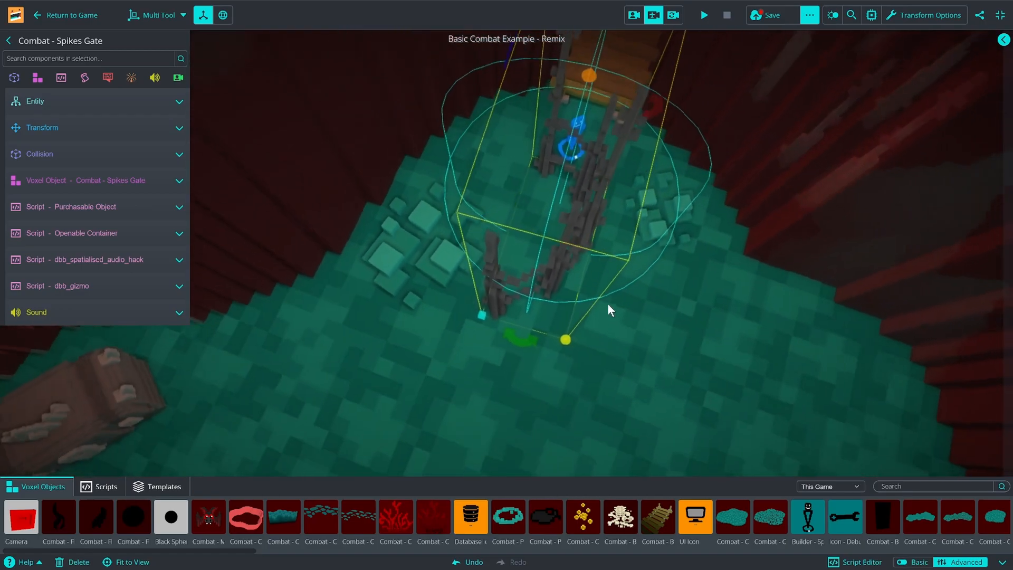
Step: Turn and position the spikes gate so it stands across the path in front of the wooden bridge
left_click_drag(528, 324, 408, 253)
key("w")
right_click_drag(447, 229, 503, 320)
key("s")
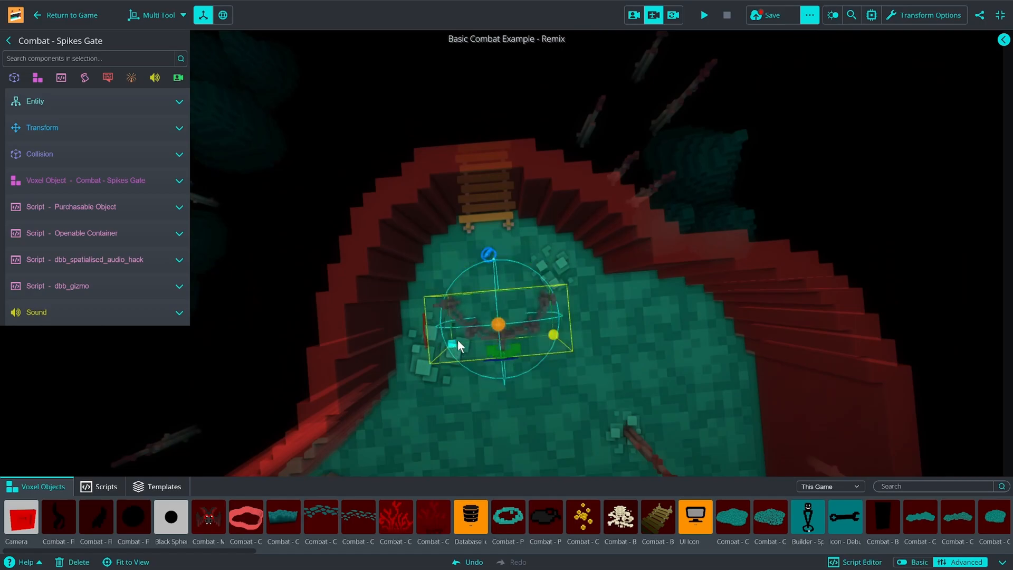
right_click_drag(509, 338, 556, 331)
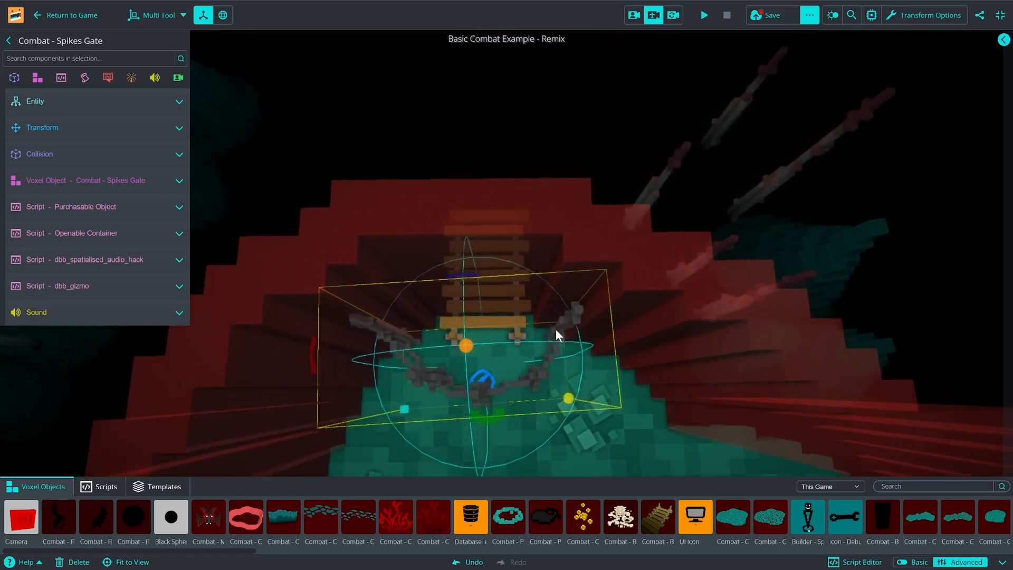
left_click_drag(554, 347, 555, 341)
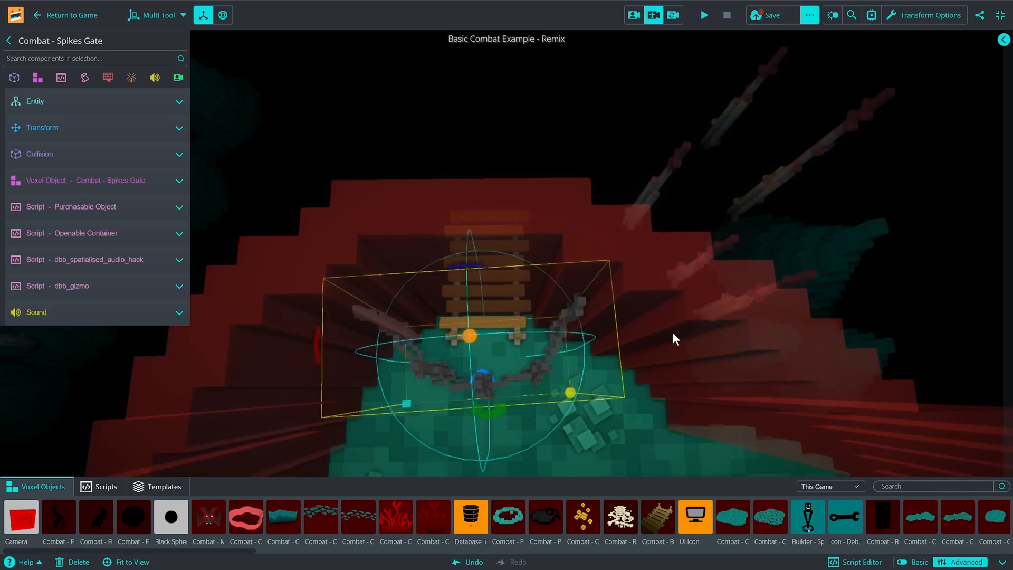
Step: Move the Combat - Cyclops Spawner from the template platform onto the long arena island that holds the spikes gate
right_click_drag(403, 356, 662, 409)
key("a")
key("w")
key("s")
key("a")
key("w")
left_click(570, 332)
key("d")
key("s")
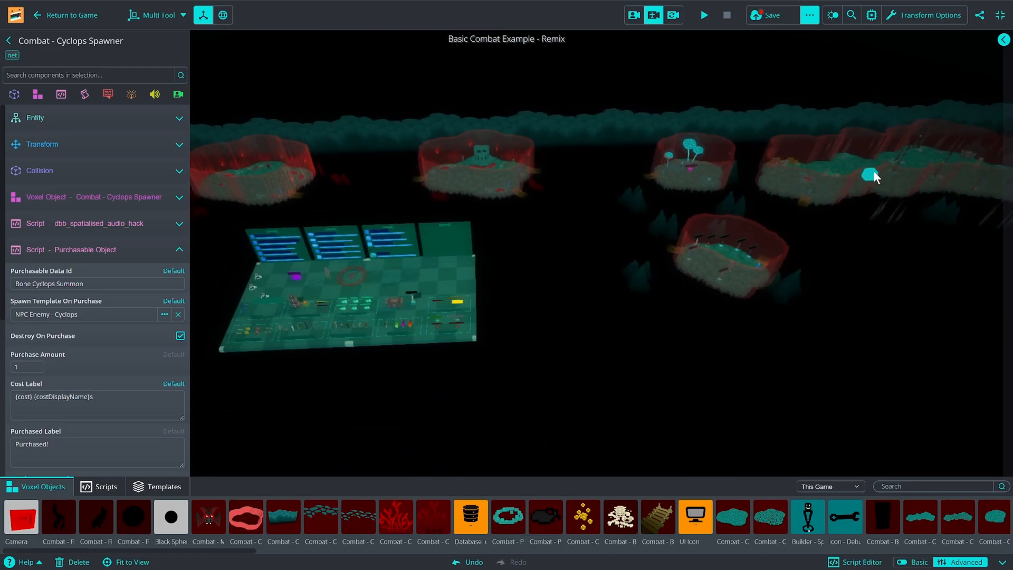
right_click_drag(765, 203, 751, 223)
key("w")
key("d")
right_click_drag(815, 284, 642, 251)
key("w")
key("s")
Step: Move the purple testing collectables chest, Combat - Boss Chest Base 3, from the template platform onto the far-left arena island
right_click_drag(630, 306, 719, 386)
key("w")
key("s")
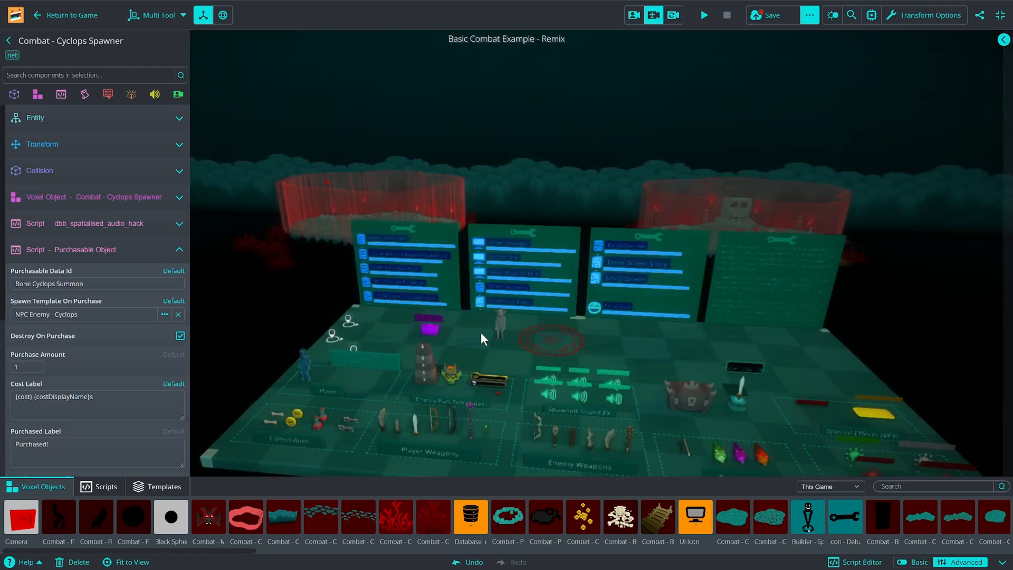
right_click_drag(480, 332, 546, 377)
key("w")
key("s")
left_click(486, 347)
key("a")
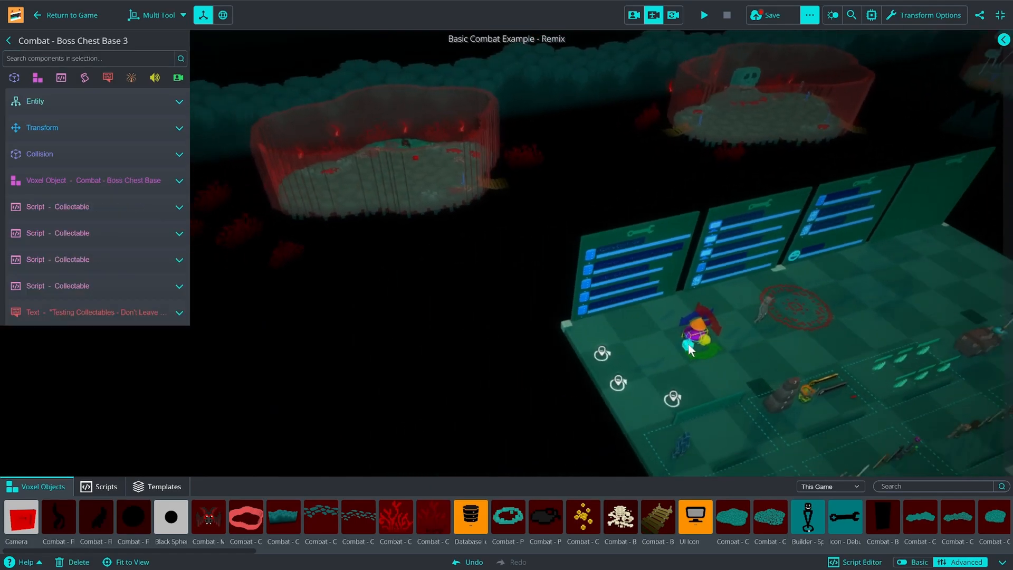
key("f")
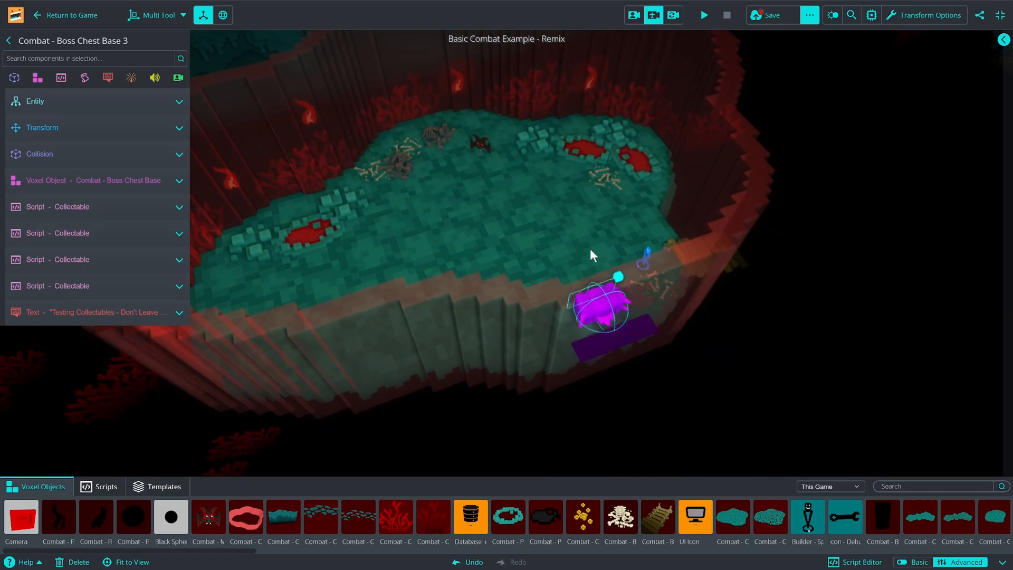
mouse_move(702, 346)
right_mouse_down()
mouse_move(641, 337)
mouse_move(795, 320)
mouse_move(691, 337)
right_mouse_up()
Step: Move the three player spawnpoints together from the template platform to the end of the arena island holding the testing chest
key("s")
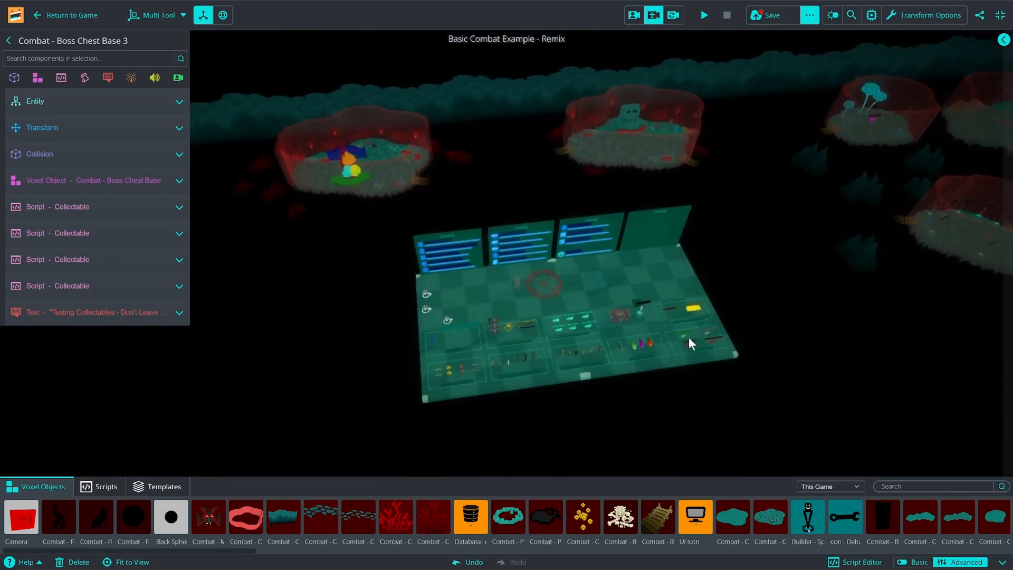
key("w")
left_click(521, 324)
left_click(518, 361, "shift")
key("a")
right_click_drag(510, 384, 698, 311)
key("s")
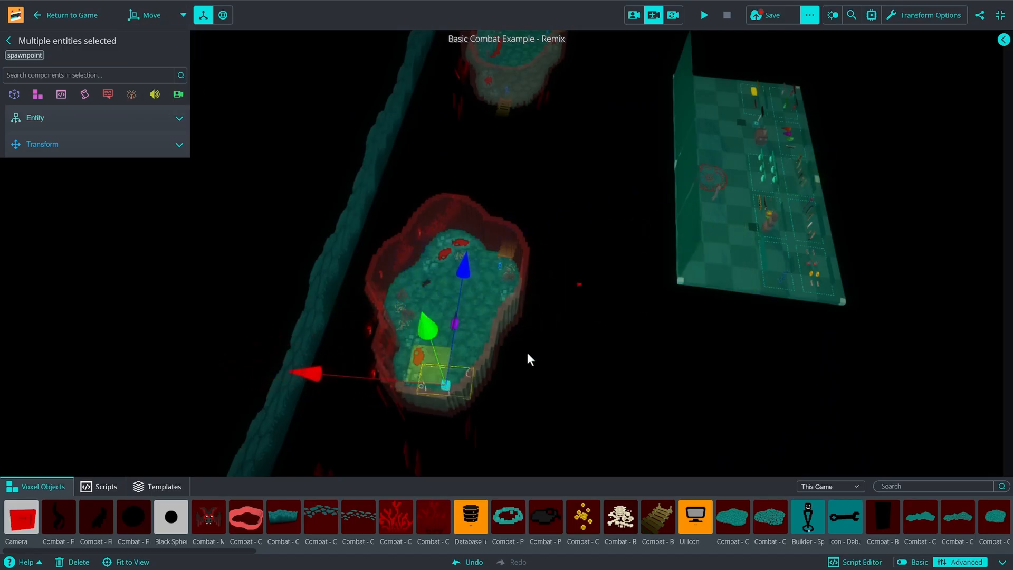
key("f")
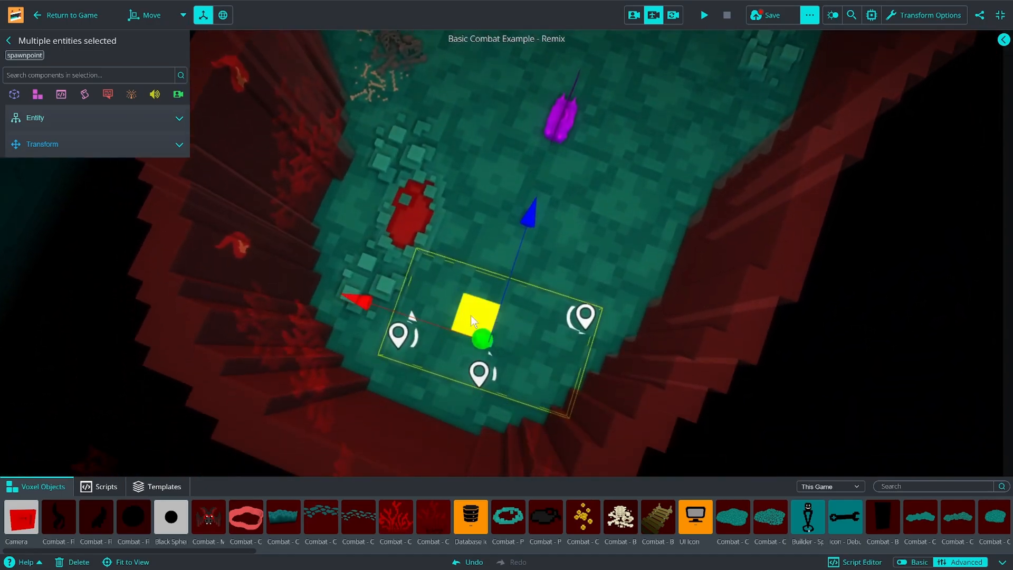
right_click_drag(497, 335, 416, 280)
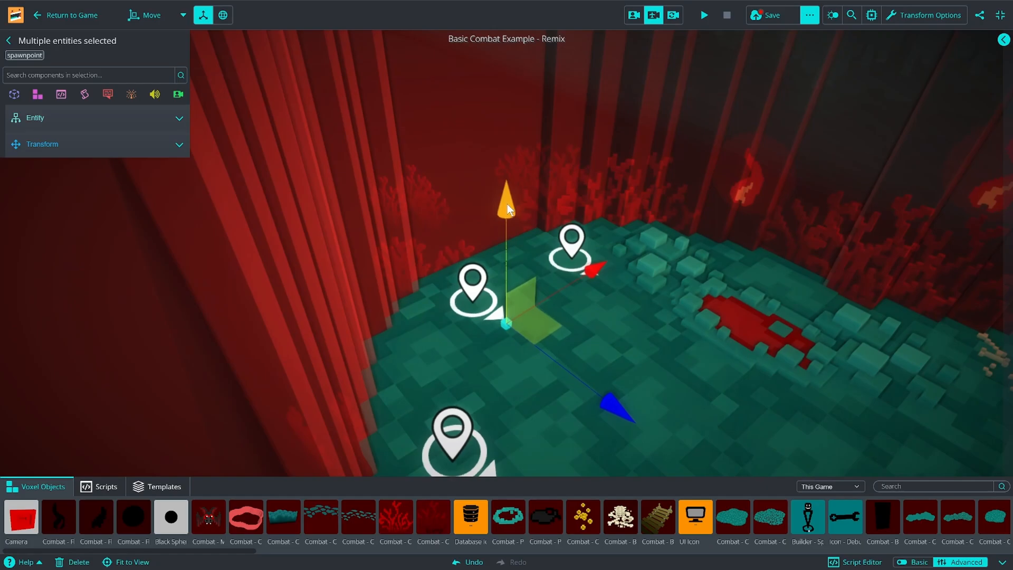
right_click_drag(494, 242, 316, 158)
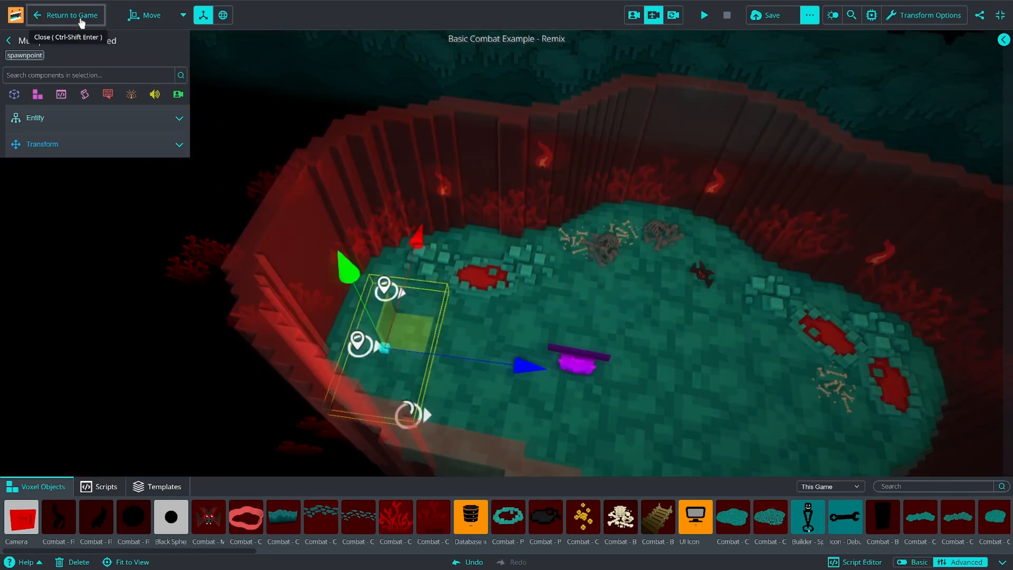
Step: Return to the game and collect the coins, keys and bones from the purple testing collectables chest
left_click(71, 15)
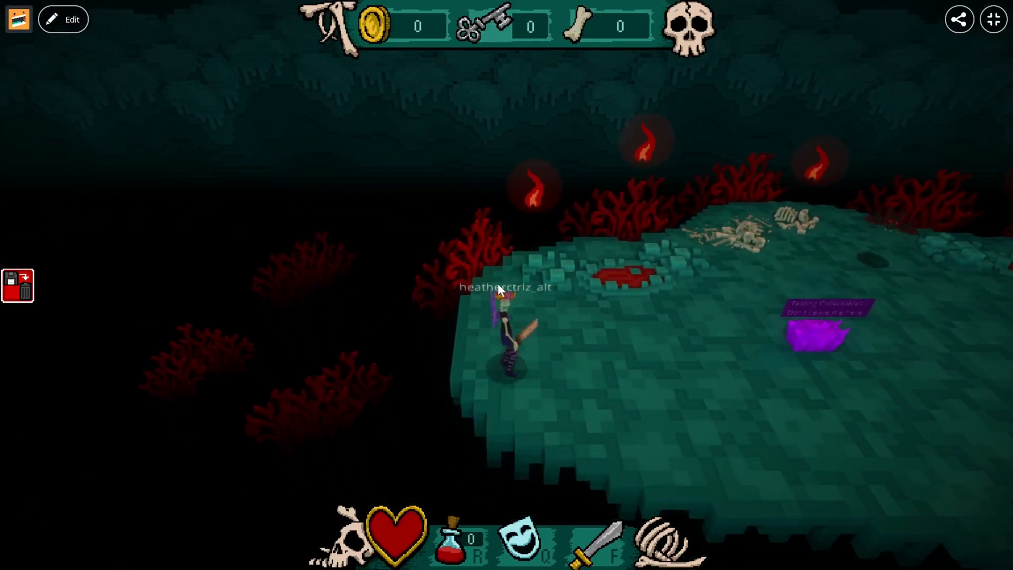
key("d")
key("s")
key("w")
key("d")
key("w")
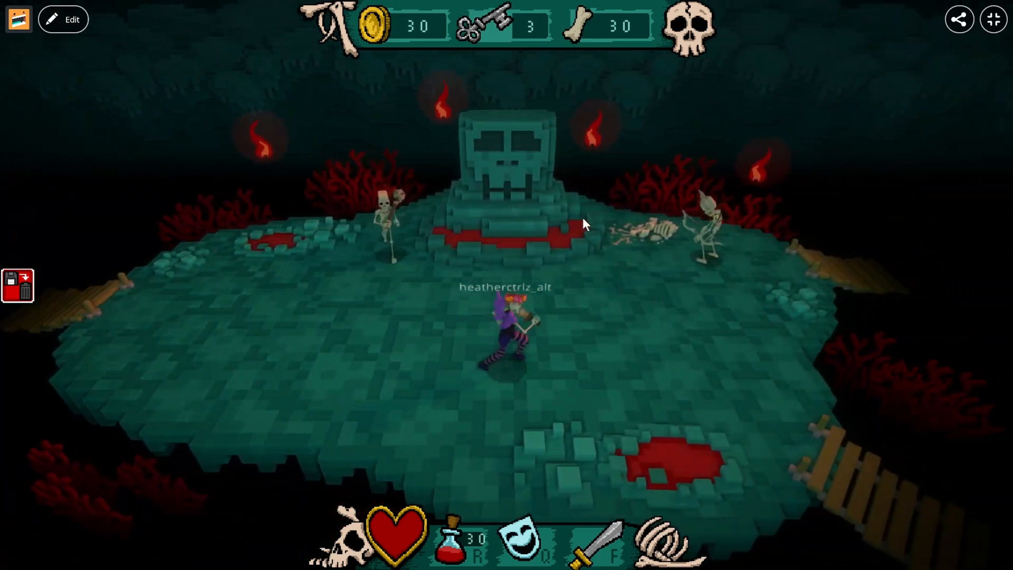
Step: Run across the skeleton, shop and goblin islands to the bone-priced spikes gate
key("d")
key("s")
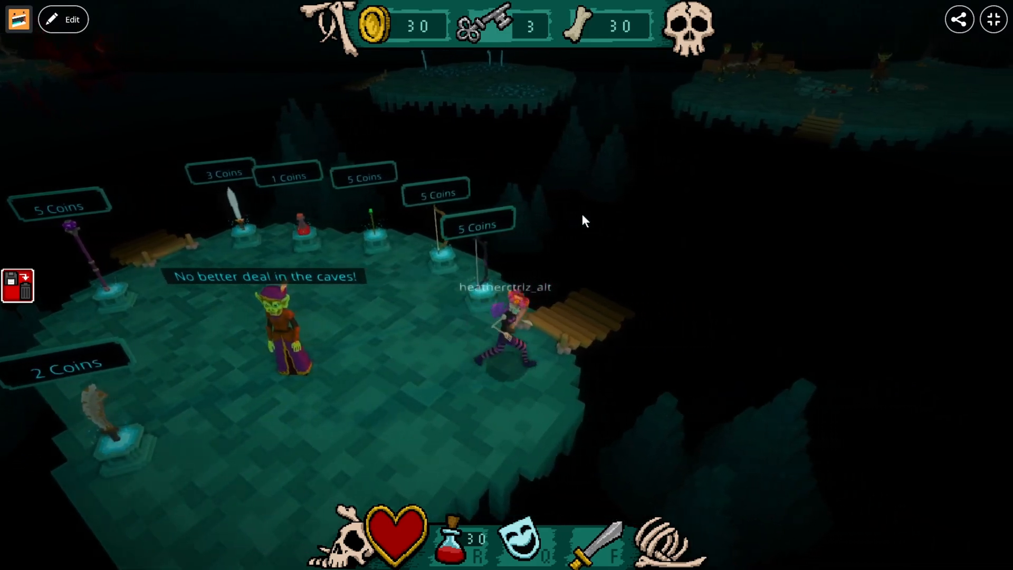
key("d")
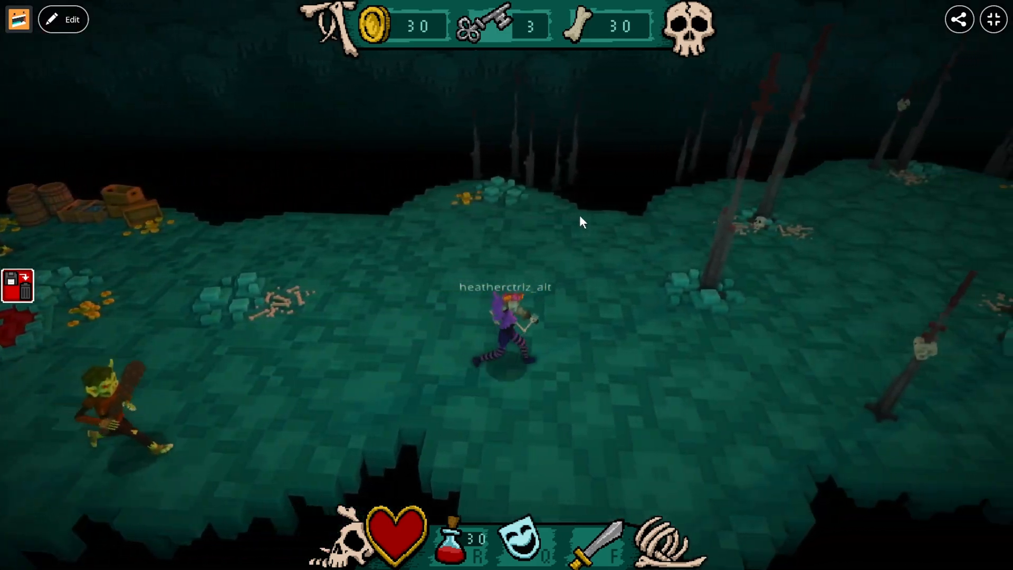
key("d")
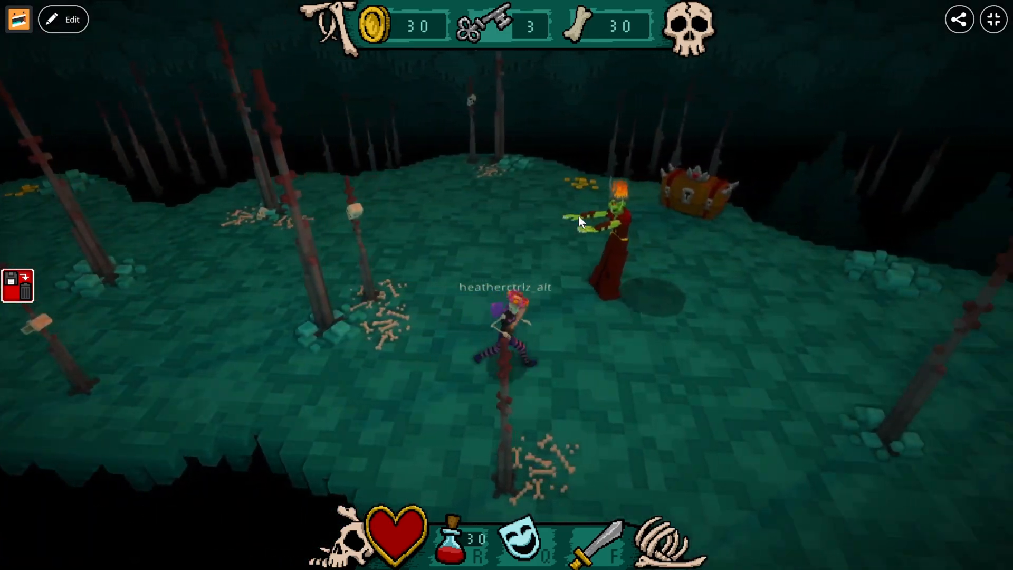
key("d")
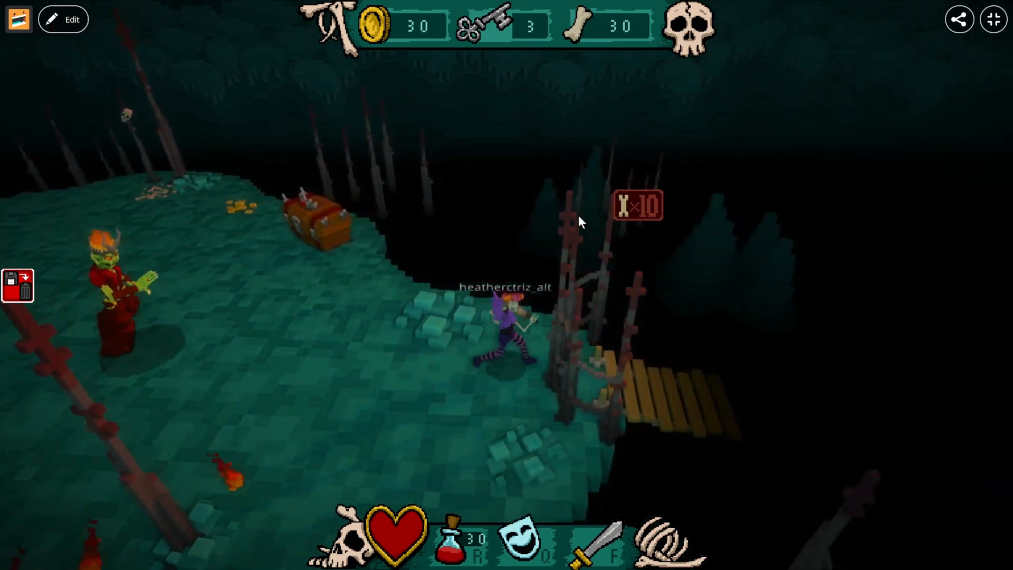
Step: Open the spikes gate for 10 bones and cross the wooden bridge to the red arena island
key("d")
key("a")
key("s")
key("d")
key("f")
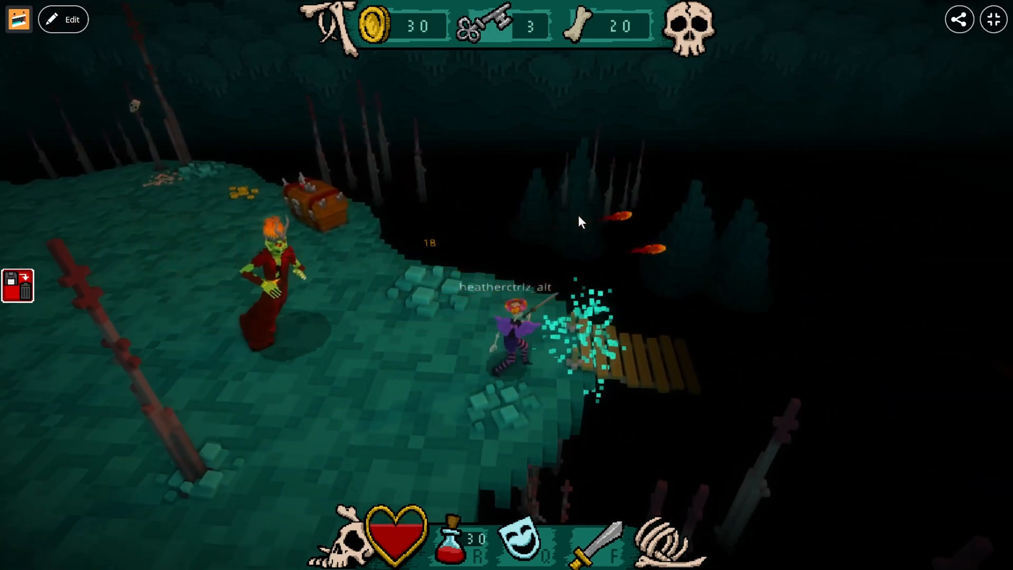
key("d")
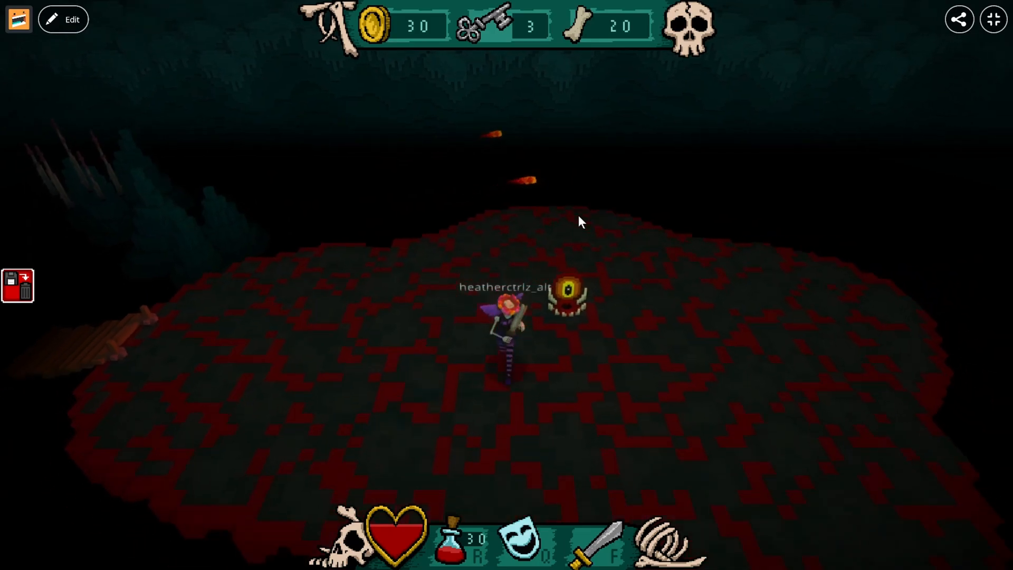
Step: Walk up to the cyclops spawner on the red island and spend 10 bones to summon the cyclops
key("s")
key("a")
key("d")
key("w")
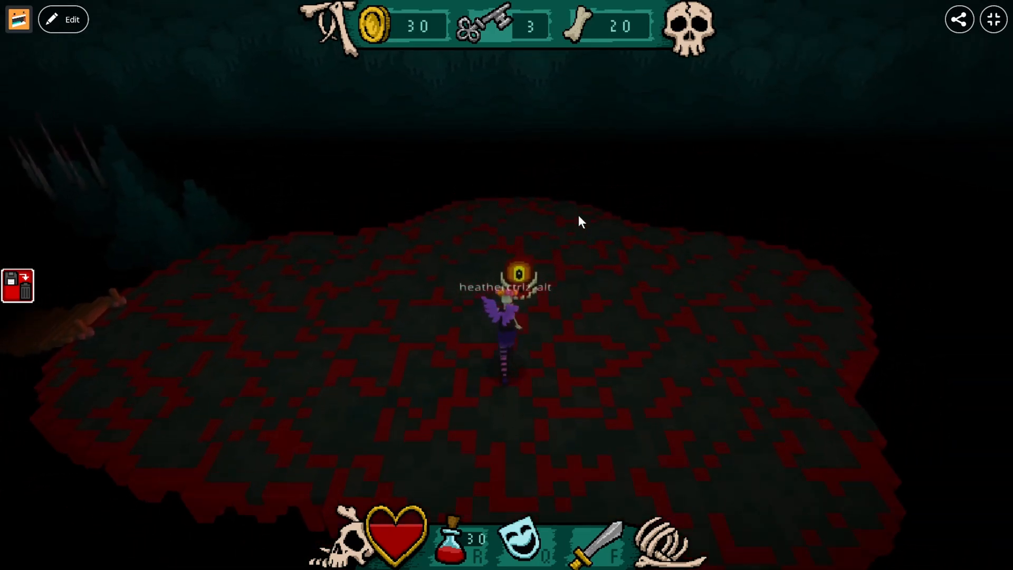
key("w")
key("f")
key("s")
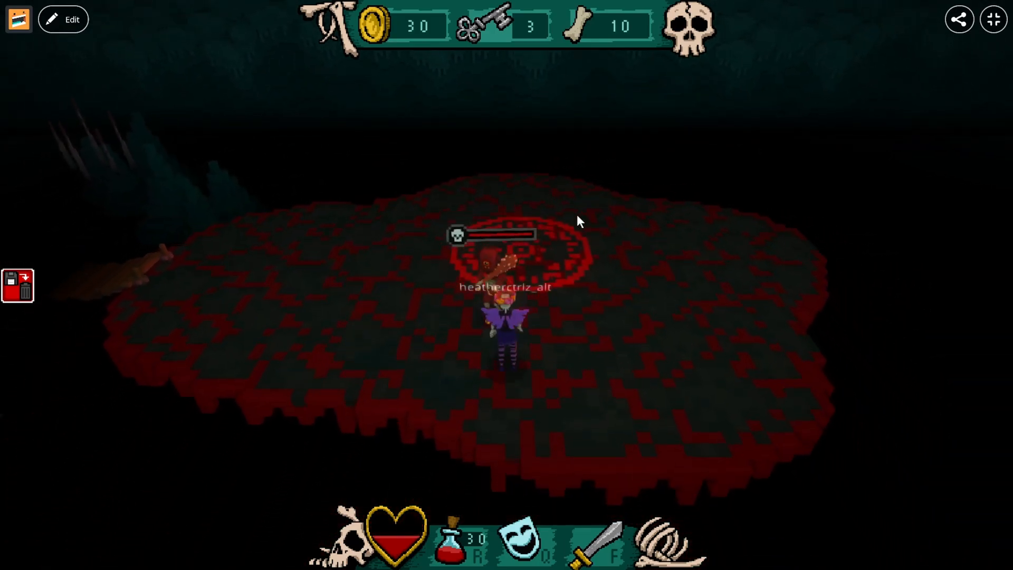
Step: Defeat the summoned cyclops and collect its coin drop
key("a")
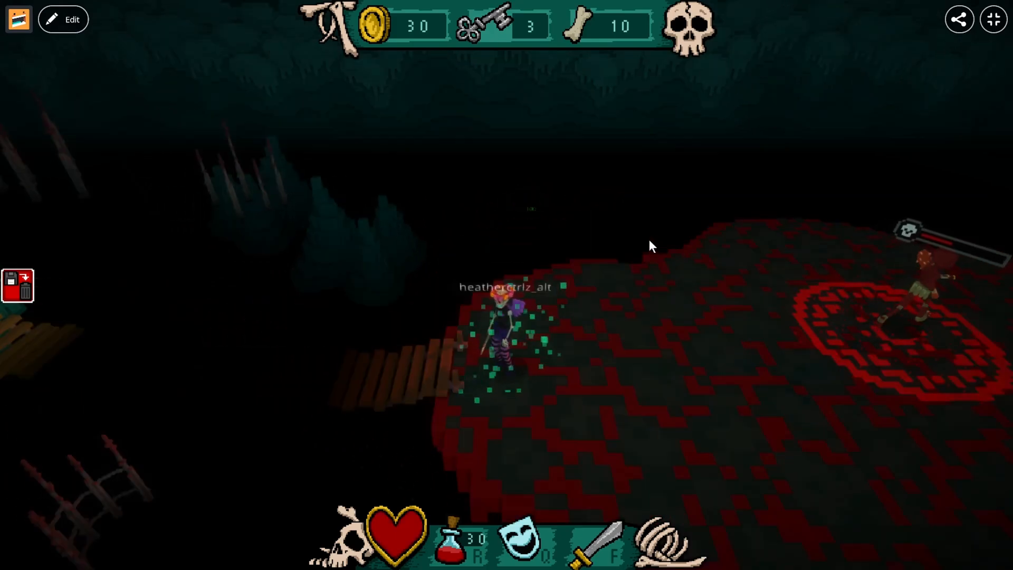
key("d")
left_click(647, 268)
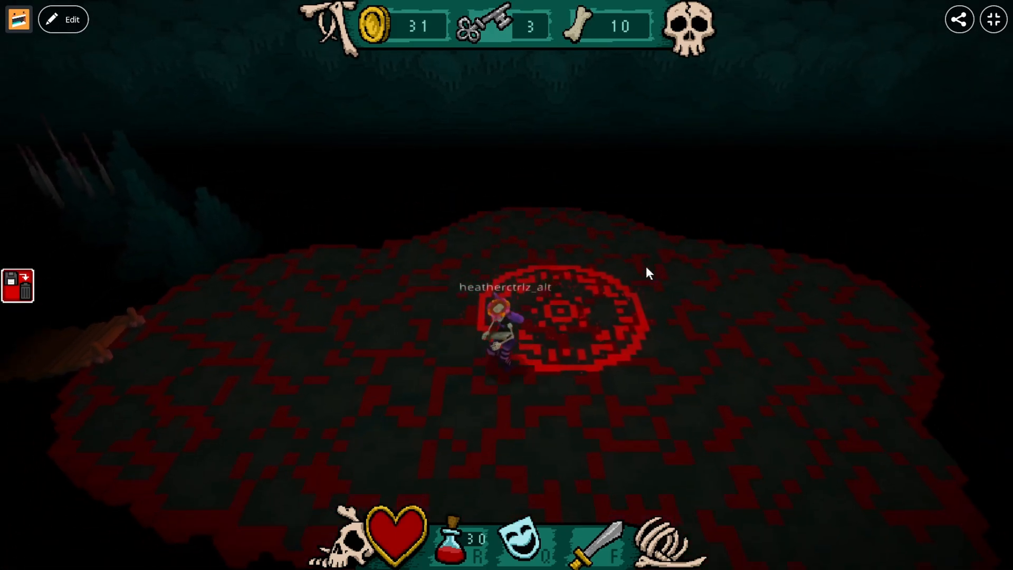
key("s")
key("a")
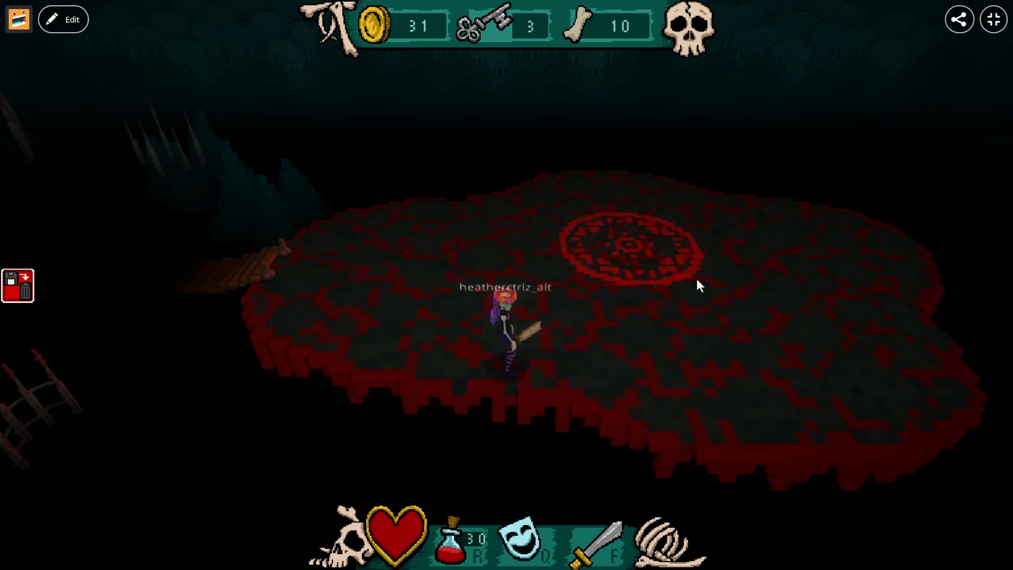
Step: Circle around the red summoning ring to check whether the cyclops respawns
key("w")
key("s")
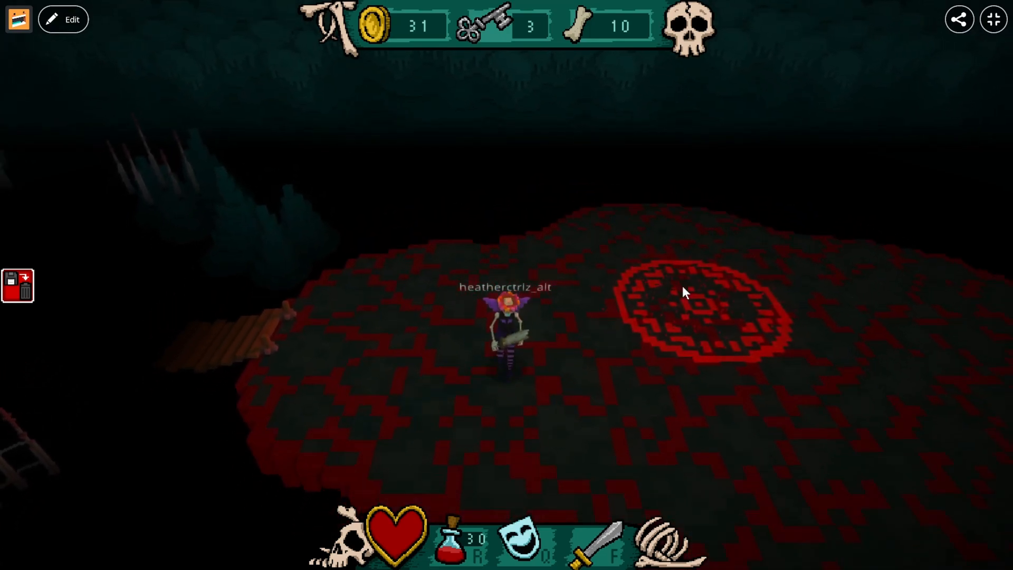
key("a")
key("s")
key("d")
key("d")
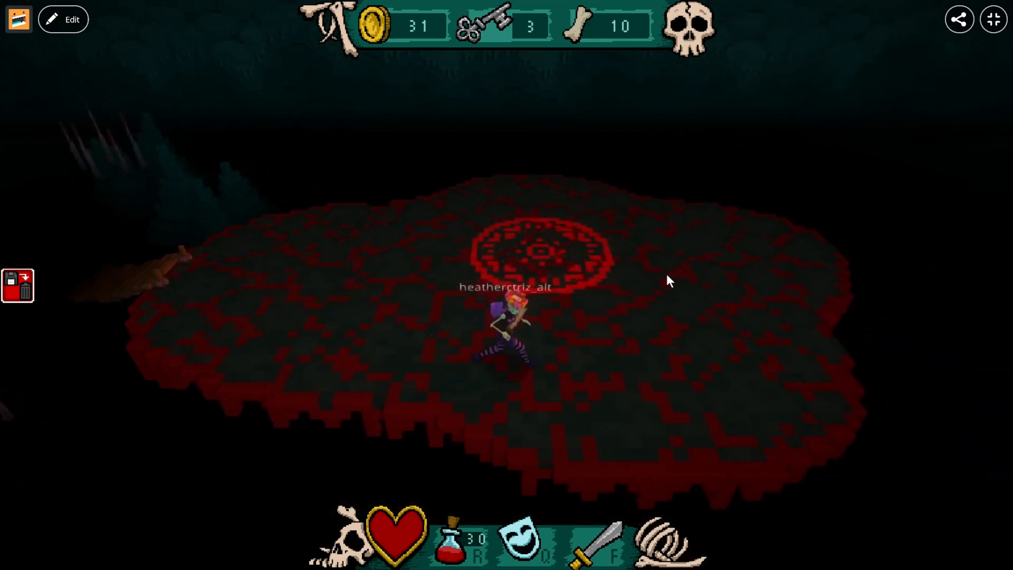
key("a")
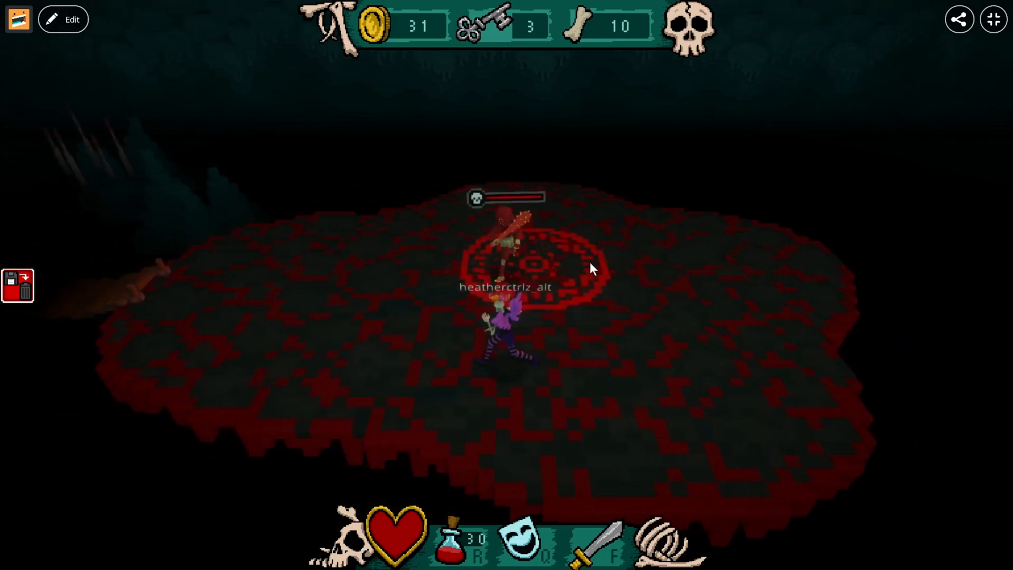
Step: Fight the respawned cyclops near the summoning ring until it is defeated, and pick up the dropped coin
key("w")
key("f")
key("w")
key("d")
key("f")
key("d")
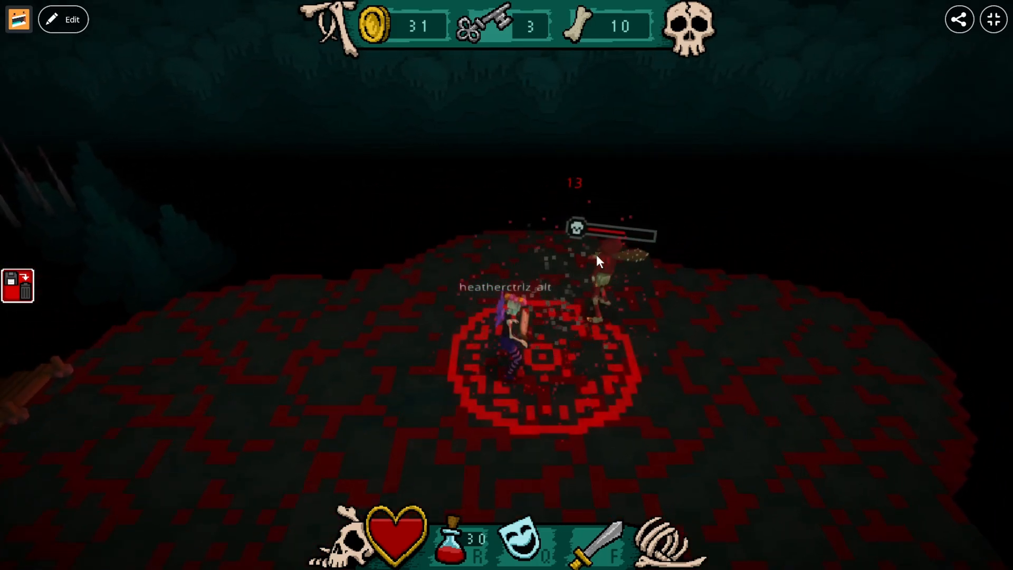
key("w")
key("f")
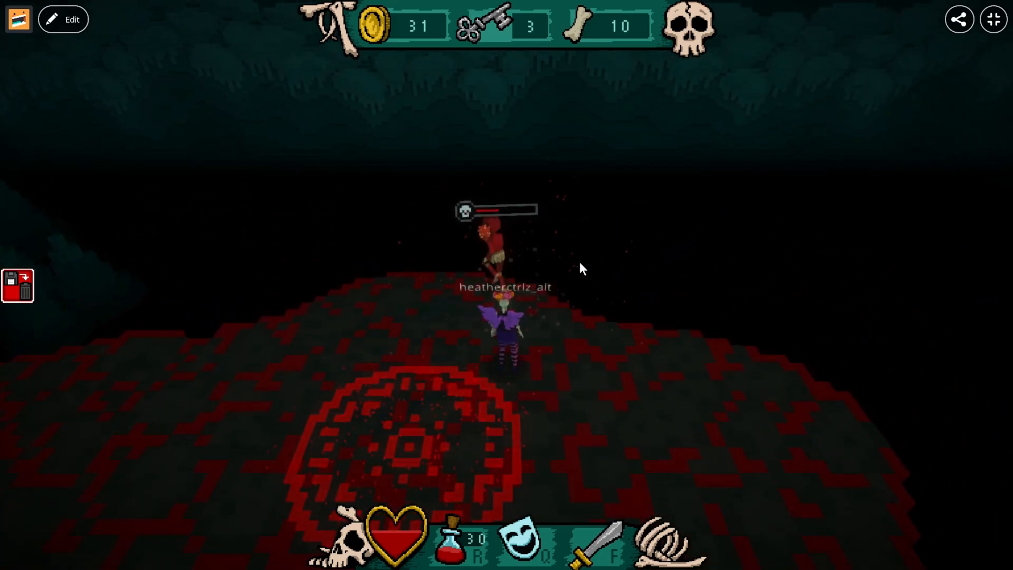
key("w")
key("a")
key("f")
key("f")
key("w")
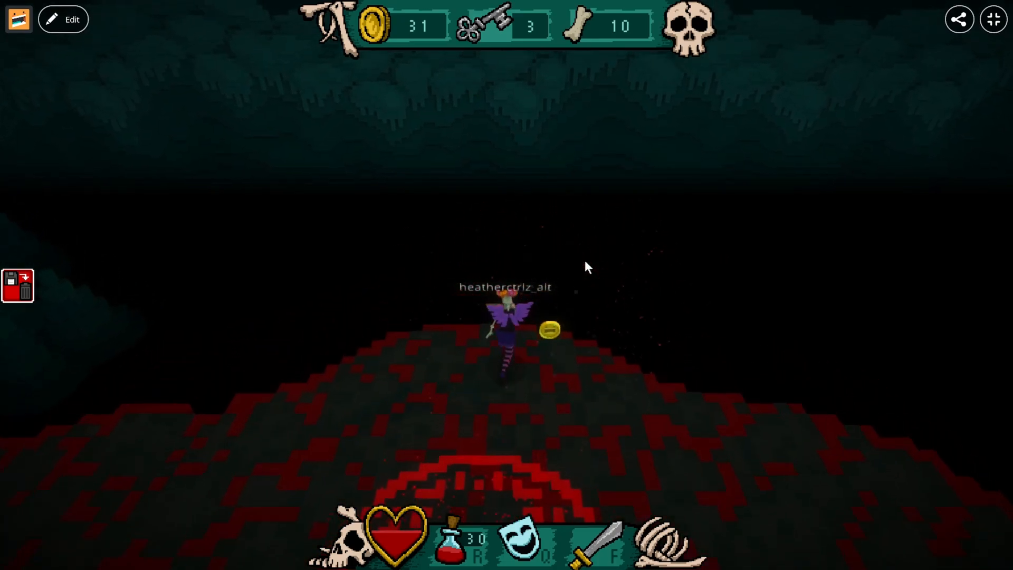
key("d")
key("s")
key("a")
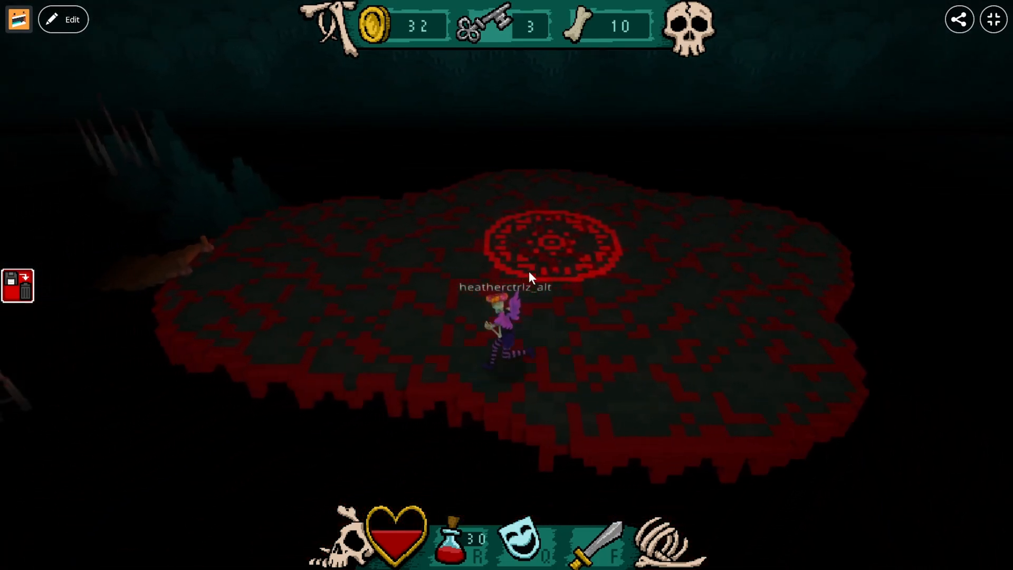
Step: Wait beside the summoning ring for another cyclops to spawn and attack it
key("w")
key("s")
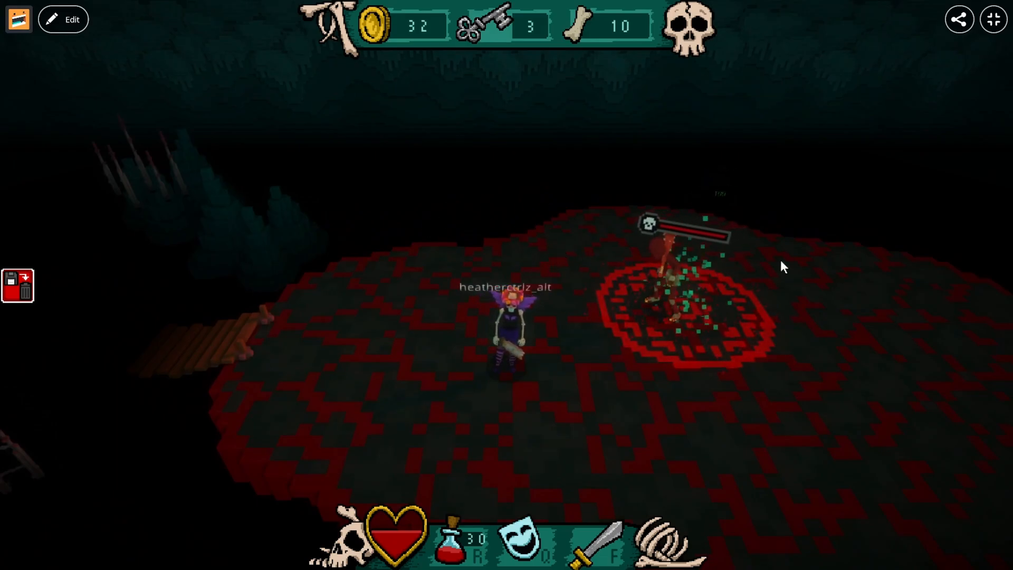
left_click(688, 288)
left_click(681, 285)
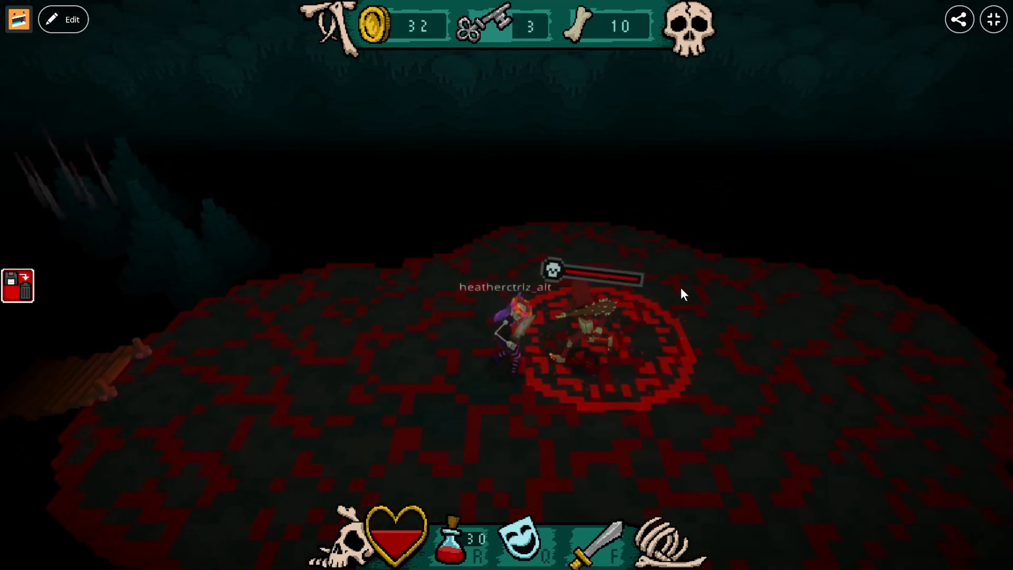
left_click(682, 283)
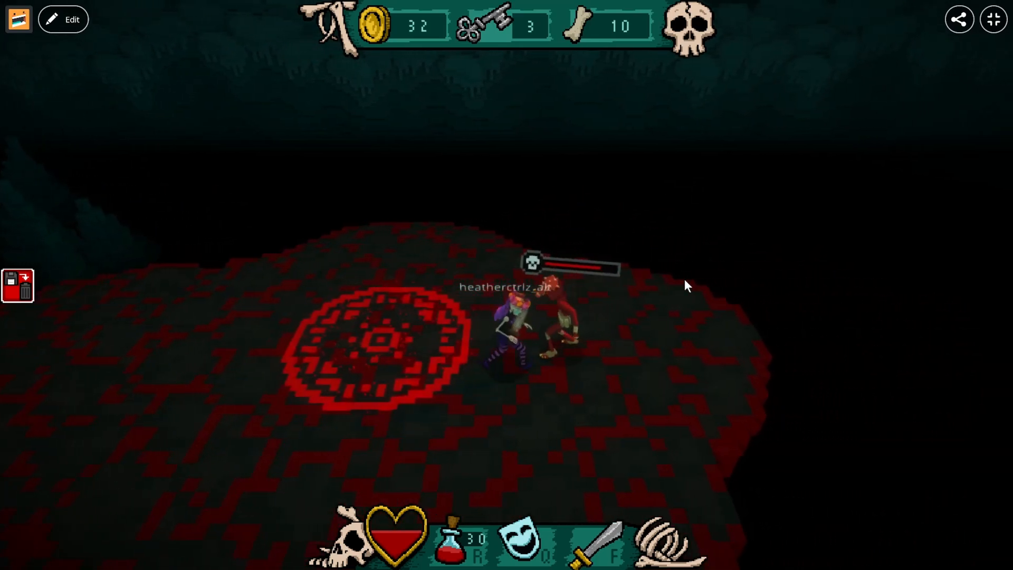